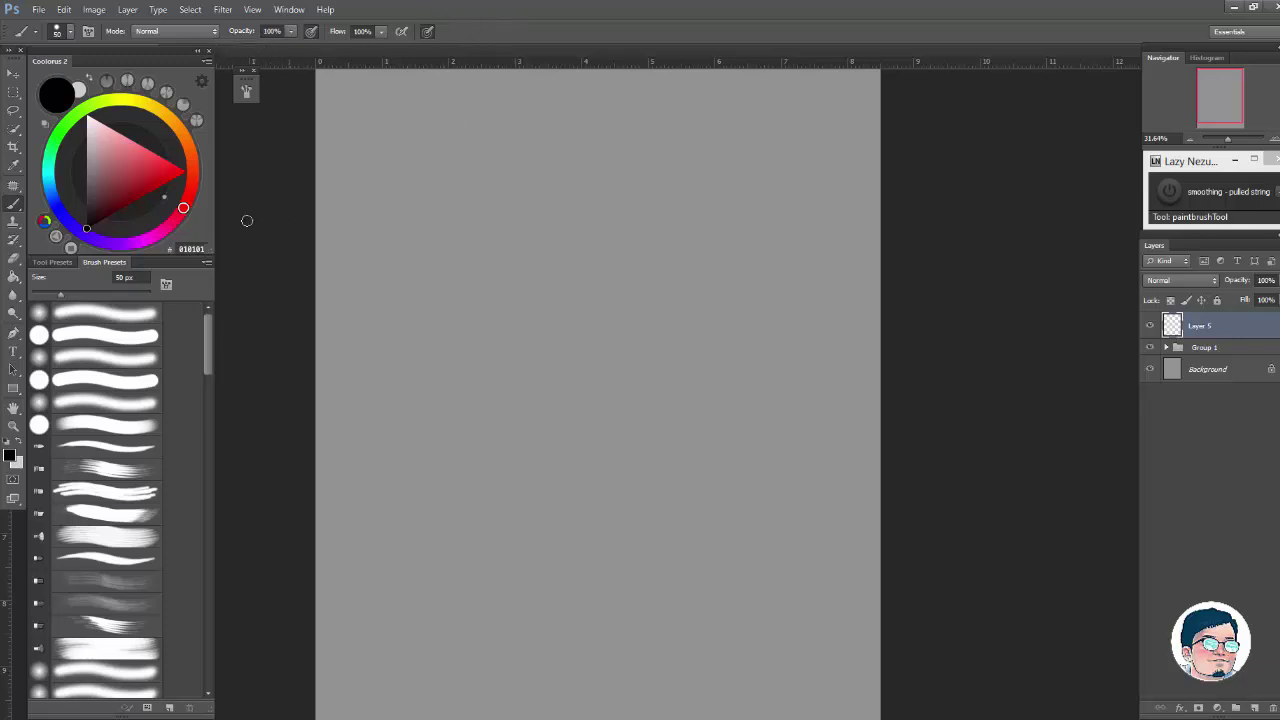
Step: Set the painting colour to pure black (000000) and undo a short test stroke on the empty layer
{"action": "left_click_drag", "start_coordinate": [111, 209], "coordinate": [74, 253]}
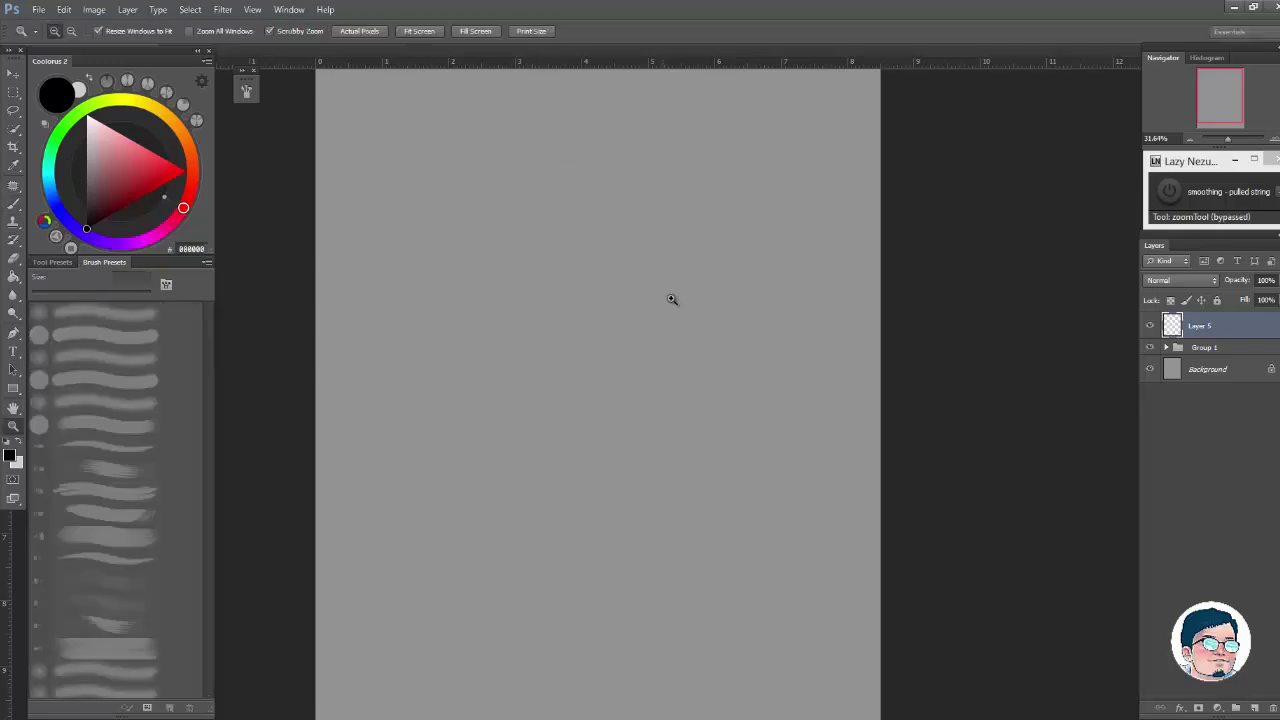
{"action": "left_click_drag", "start_coordinate": [671, 300], "coordinate": [646, 314], "text": "ctrl"}
{"action": "left_click_drag", "start_coordinate": [646, 314], "coordinate": [680, 317]}
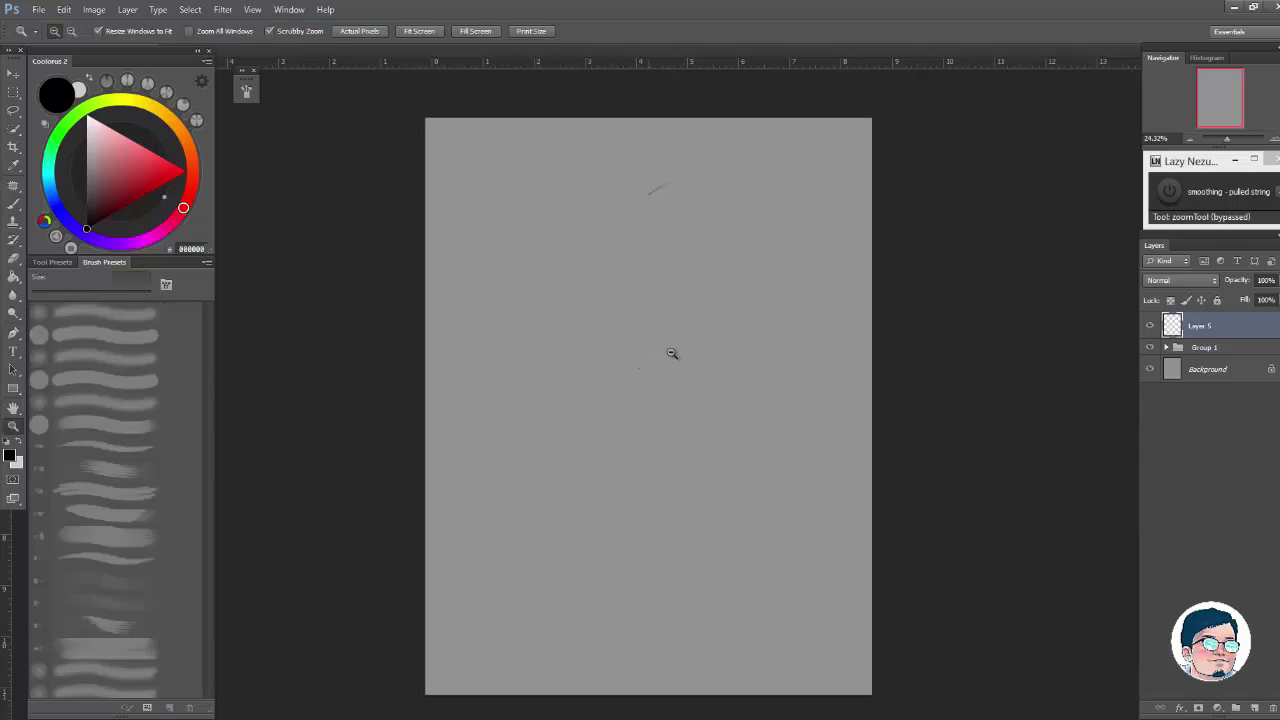
{"action": "left_click_drag", "start_coordinate": [669, 351], "coordinate": [737, 251], "text": "ctrl"}
{"action": "key", "text": "ctrl+z"}
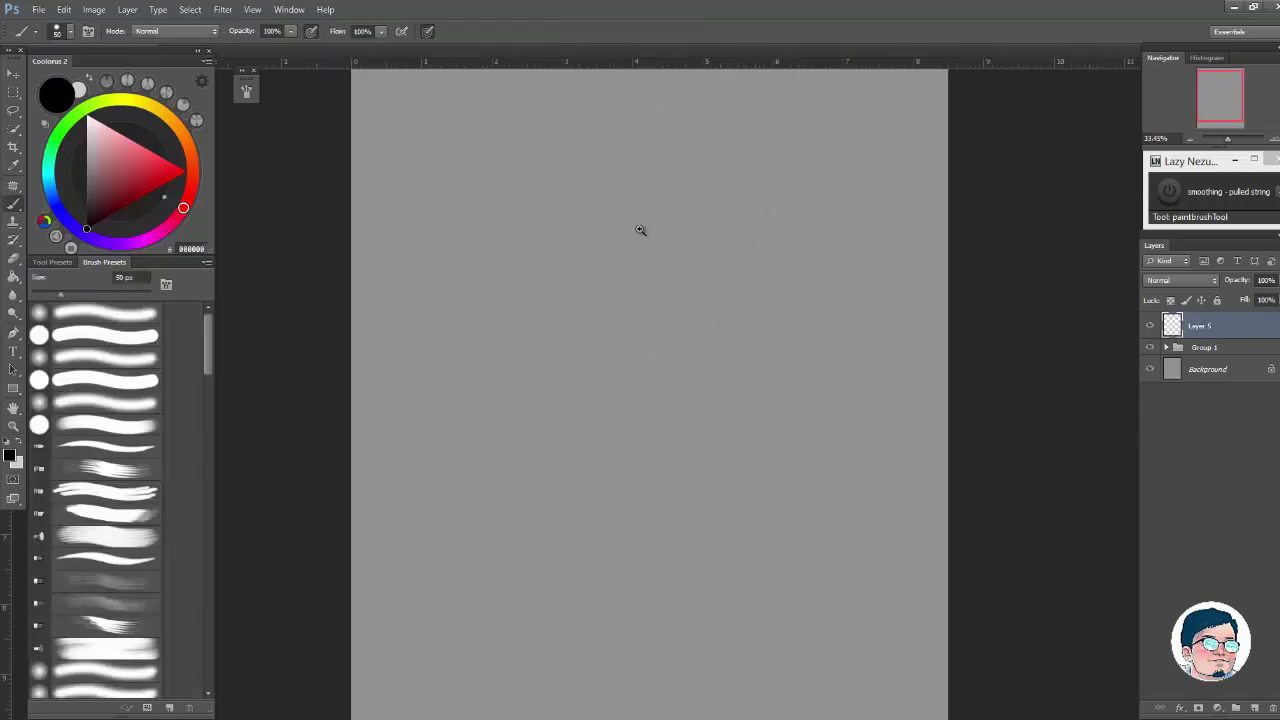
Step: Paint the arched upper eyelid line with the 50 px brush, curving down to the inner corner of the eye
{"action": "left_click_drag", "start_coordinate": [640, 230], "coordinate": [774, 294]}
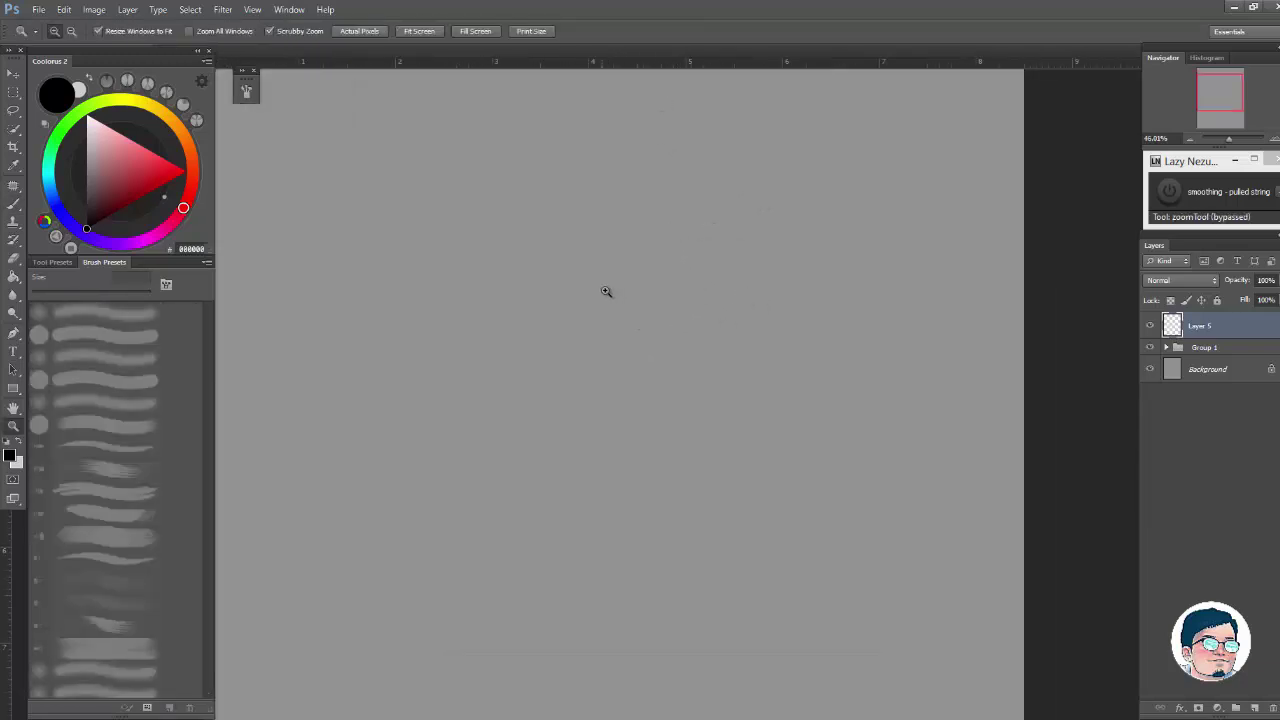
{"action": "mouse_move", "coordinate": [606, 291]}
{"action": "left_mouse_down"}
{"action": "mouse_move", "coordinate": [628, 306]}
{"action": "mouse_move", "coordinate": [606, 320]}
{"action": "mouse_move", "coordinate": [649, 269]}
{"action": "mouse_move", "coordinate": [620, 287]}
{"action": "mouse_move", "coordinate": [680, 265]}
{"action": "left_mouse_up"}
{"action": "key", "text": "ctrl+z"}
{"action": "mouse_move", "coordinate": [604, 315]}
{"action": "left_mouse_down"}
{"action": "mouse_move", "coordinate": [682, 261]}
{"action": "mouse_move", "coordinate": [666, 296]}
{"action": "mouse_move", "coordinate": [748, 252]}
{"action": "left_mouse_up"}
{"action": "key", "text": "ctrl+space"}
{"action": "mouse_move", "coordinate": [624, 281]}
{"action": "left_mouse_down"}
{"action": "mouse_move", "coordinate": [734, 259]}
{"action": "mouse_move", "coordinate": [814, 263]}
{"action": "mouse_move", "coordinate": [649, 276]}
{"action": "mouse_move", "coordinate": [694, 262]}
{"action": "mouse_move", "coordinate": [812, 261]}
{"action": "left_mouse_up"}
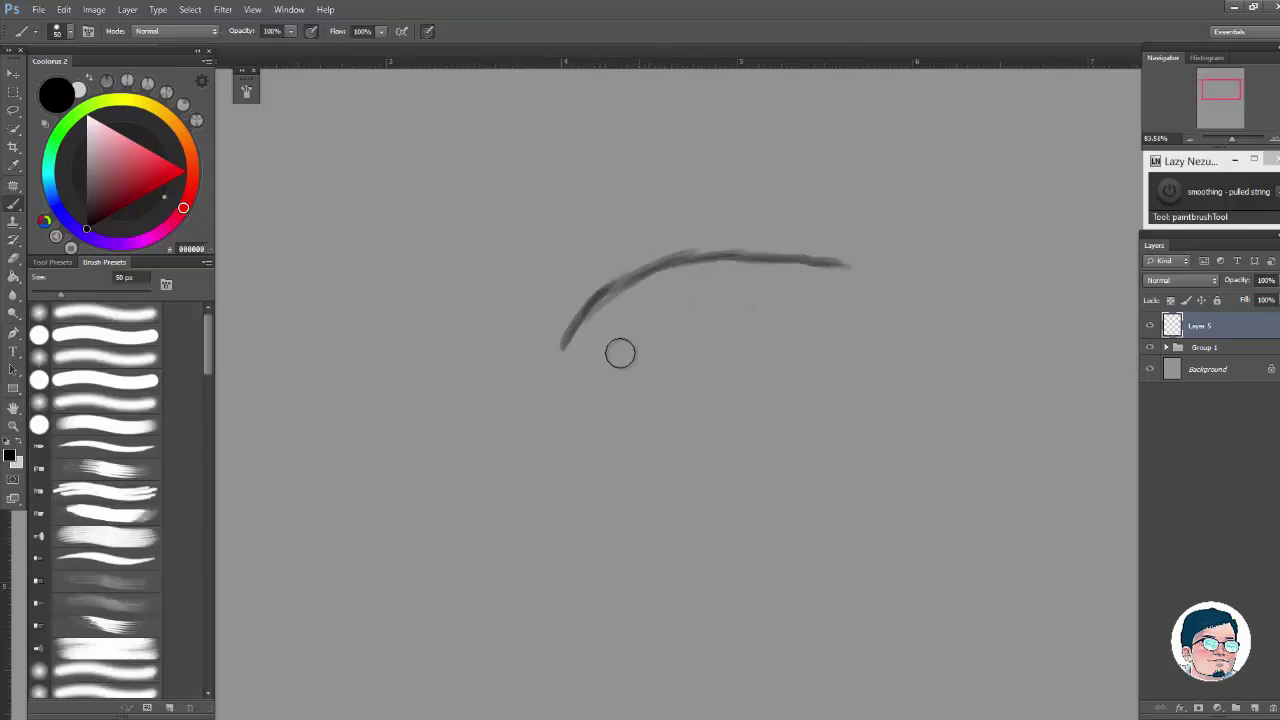
{"action": "mouse_move", "coordinate": [590, 345]}
{"action": "left_mouse_down"}
{"action": "mouse_move", "coordinate": [569, 374]}
{"action": "mouse_move", "coordinate": [589, 354]}
{"action": "left_mouse_up"}
Step: Draw the lower eyelid line and the outer corner of the eye with a 35 px brush at 50% opacity
{"action": "key", "text": "bracketleft"}
{"action": "key", "text": "5"}
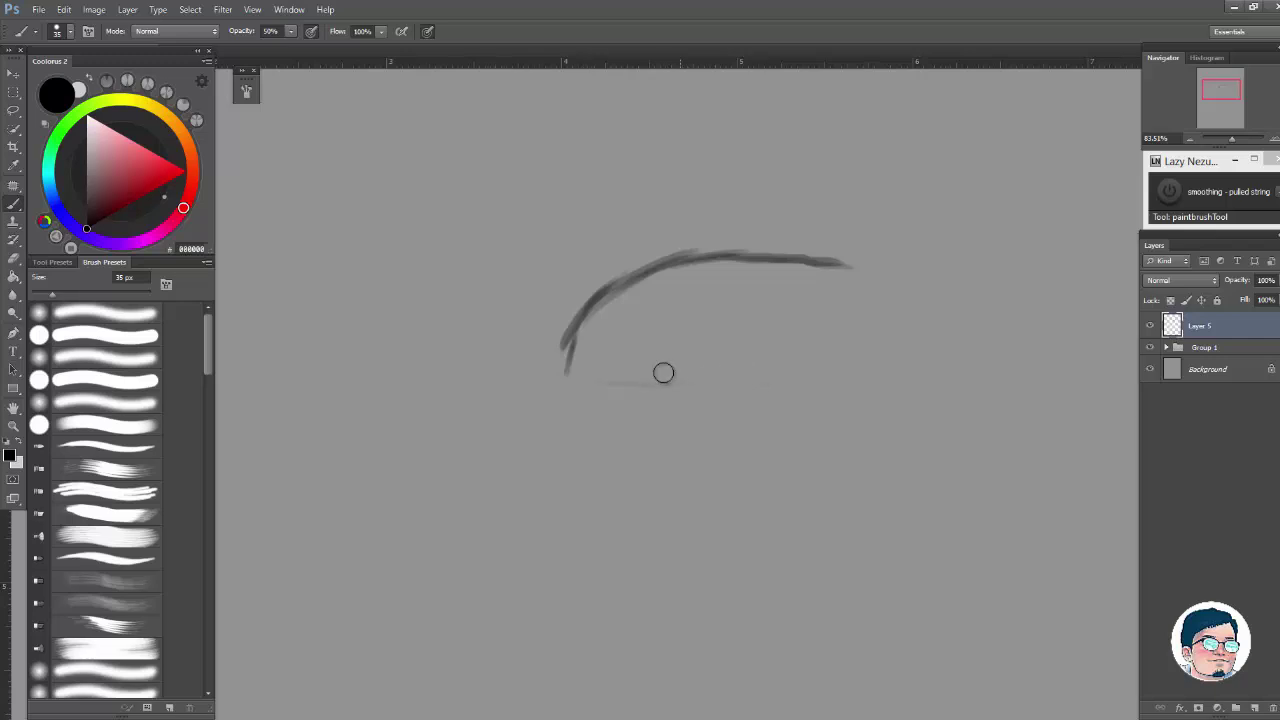
{"action": "left_click_drag", "start_coordinate": [729, 382], "coordinate": [745, 373]}
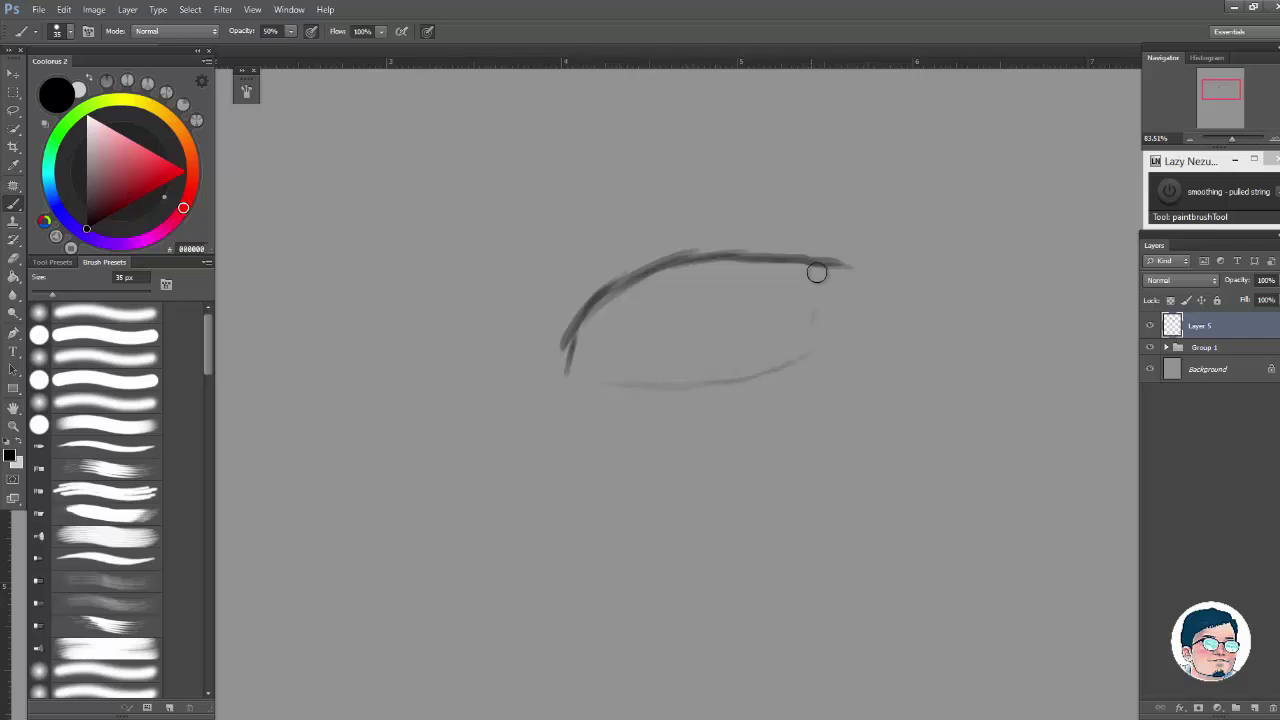
{"action": "left_click_drag", "start_coordinate": [829, 279], "coordinate": [803, 357]}
Step: Thicken and darken the upper eyelid line along its arch and towards the outer corner
{"action": "left_click_drag", "start_coordinate": [742, 262], "coordinate": [880, 289]}
{"action": "left_click_drag", "start_coordinate": [762, 260], "coordinate": [828, 280]}
{"action": "mouse_move", "coordinate": [645, 276]}
{"action": "left_mouse_down"}
{"action": "mouse_move", "coordinate": [562, 371]}
{"action": "mouse_move", "coordinate": [712, 386]}
{"action": "mouse_move", "coordinate": [795, 350]}
{"action": "left_mouse_up"}
{"action": "left_click_drag", "start_coordinate": [677, 317], "coordinate": [735, 317]}
{"action": "mouse_move", "coordinate": [549, 320]}
{"action": "left_mouse_down"}
{"action": "mouse_move", "coordinate": [598, 258]}
{"action": "mouse_move", "coordinate": [511, 395]}
{"action": "mouse_move", "coordinate": [614, 266]}
{"action": "mouse_move", "coordinate": [730, 241]}
{"action": "mouse_move", "coordinate": [950, 262]}
{"action": "left_mouse_up"}
{"action": "mouse_move", "coordinate": [900, 355]}
{"action": "left_mouse_down"}
{"action": "mouse_move", "coordinate": [825, 369]}
{"action": "mouse_move", "coordinate": [850, 360]}
{"action": "left_mouse_up"}
Step: Rotate the eye sketch slightly clockwise with Free Transform and touch up its inner corner
{"action": "key", "text": "ctrl+t"}
{"action": "left_click_drag", "start_coordinate": [905, 224], "coordinate": [915, 240]}
{"action": "key", "text": "Return"}
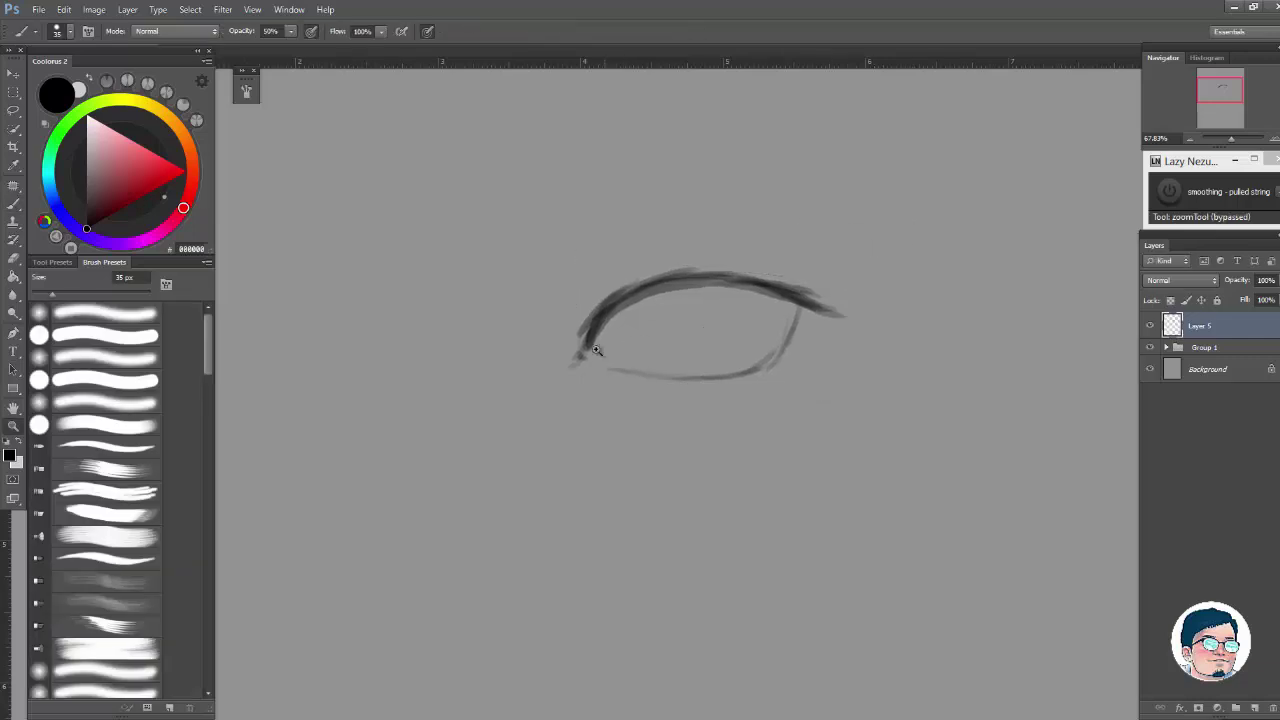
{"action": "left_click_drag", "start_coordinate": [591, 349], "coordinate": [630, 350]}
{"action": "left_click_drag", "start_coordinate": [586, 348], "coordinate": [568, 377]}
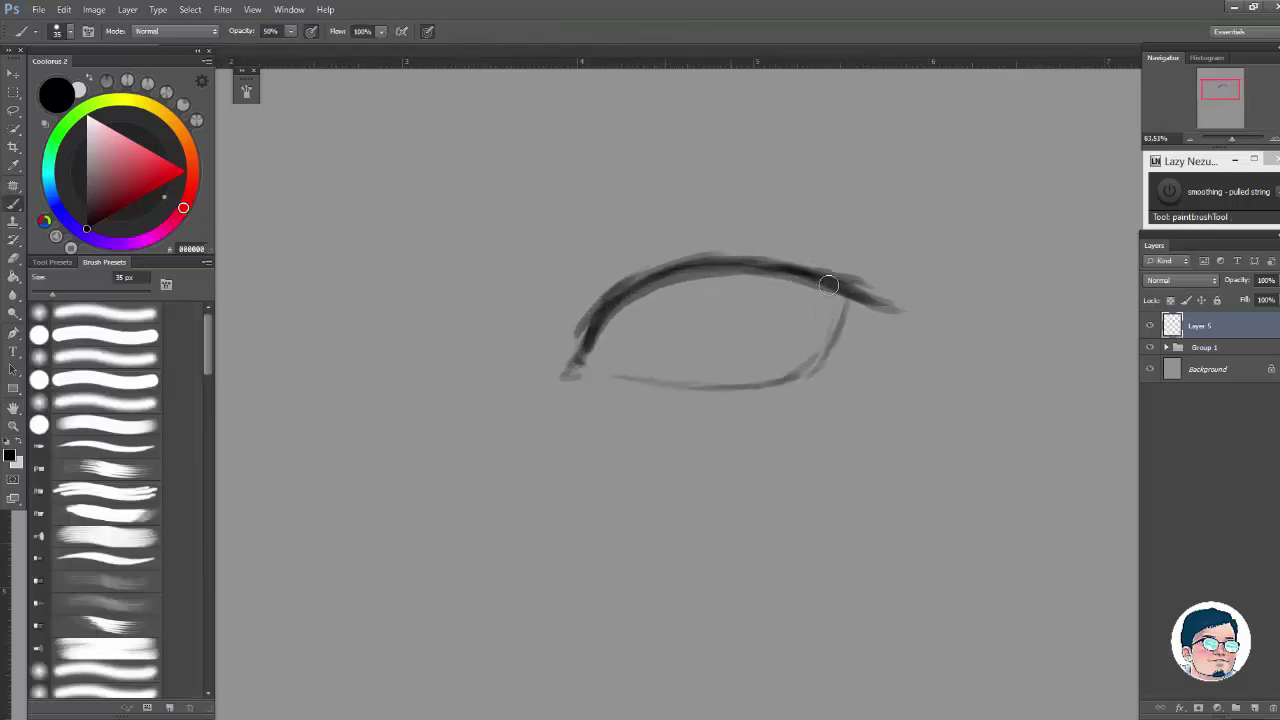
Step: Try out a 45 px brush with a vertical test stroke in the empty area beside the eye
{"action": "left_click_drag", "start_coordinate": [380, 120], "coordinate": [371, 263]}
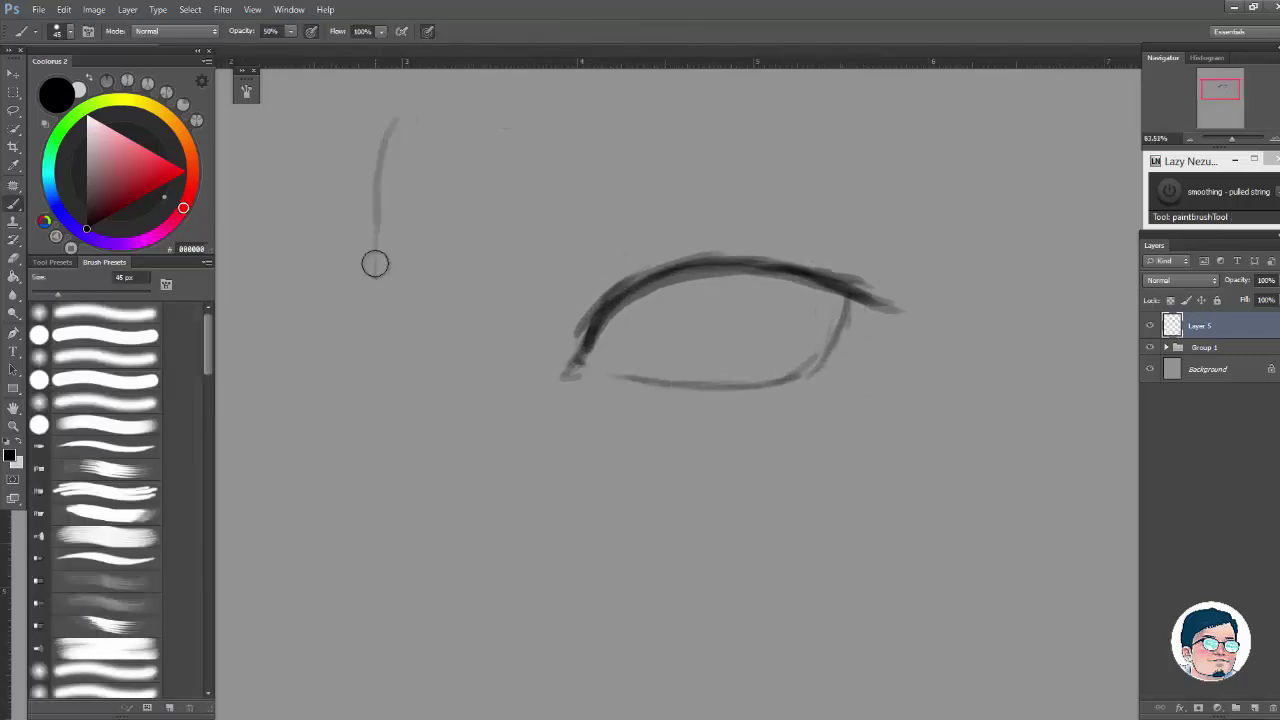
{"action": "key", "text": "ctrl+z"}
{"action": "left_click_drag", "start_coordinate": [318, 125], "coordinate": [324, 240]}
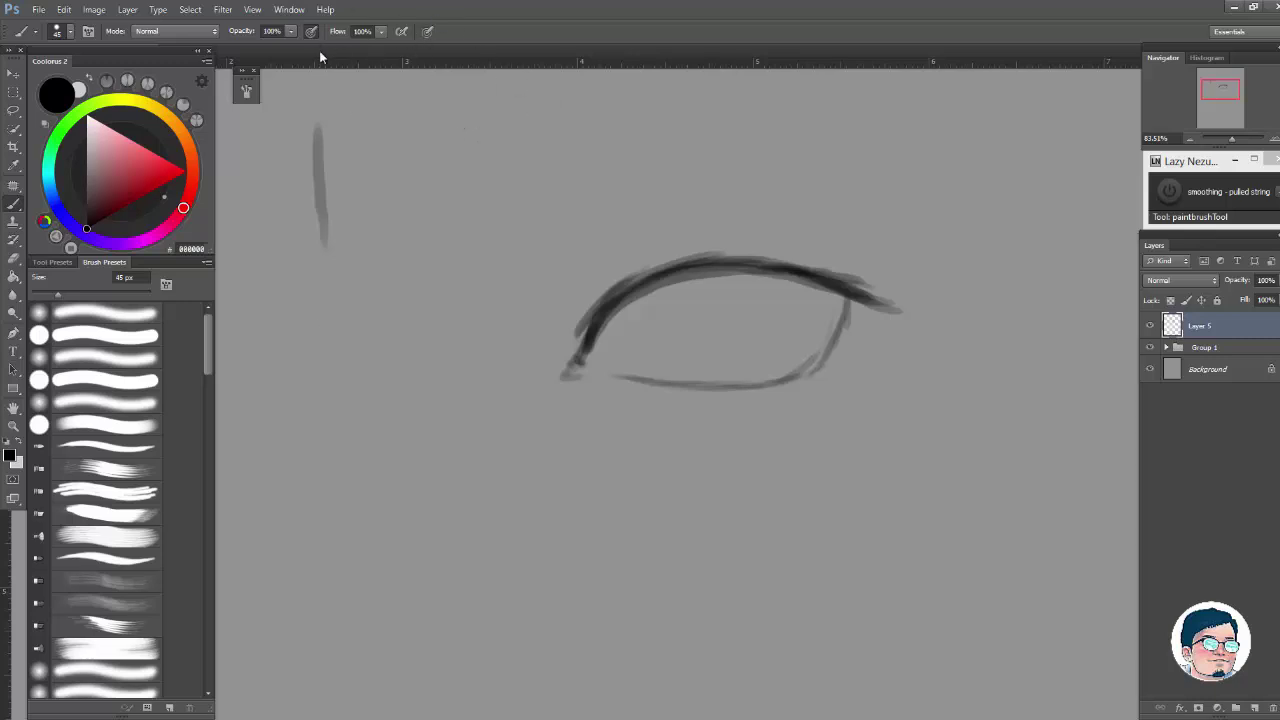
Step: Paint the iris ring and pupil at 100% opacity, and sketch the eyelid crease above the upper lid
{"action": "mouse_move", "coordinate": [660, 298]}
{"action": "left_mouse_down"}
{"action": "mouse_move", "coordinate": [754, 283]}
{"action": "mouse_move", "coordinate": [752, 345]}
{"action": "left_mouse_up"}
{"action": "mouse_move", "coordinate": [711, 308]}
{"action": "left_mouse_down"}
{"action": "mouse_move", "coordinate": [756, 281]}
{"action": "mouse_move", "coordinate": [669, 300]}
{"action": "mouse_move", "coordinate": [668, 318]}
{"action": "mouse_move", "coordinate": [667, 284]}
{"action": "left_mouse_up"}
{"action": "mouse_move", "coordinate": [570, 294]}
{"action": "left_mouse_down"}
{"action": "mouse_move", "coordinate": [677, 237]}
{"action": "mouse_move", "coordinate": [741, 258]}
{"action": "mouse_move", "coordinate": [692, 216]}
{"action": "left_mouse_up"}
{"action": "left_click_drag", "start_coordinate": [815, 279], "coordinate": [809, 312]}
{"action": "left_click_drag", "start_coordinate": [551, 357], "coordinate": [592, 374]}
{"action": "left_click_drag", "start_coordinate": [634, 240], "coordinate": [702, 244]}
{"action": "mouse_move", "coordinate": [612, 328]}
{"action": "left_mouse_down"}
{"action": "mouse_move", "coordinate": [714, 240]}
{"action": "mouse_move", "coordinate": [820, 240]}
{"action": "mouse_move", "coordinate": [771, 225]}
{"action": "mouse_move", "coordinate": [785, 230]}
{"action": "left_mouse_up"}
Step: Reduce the brush to 25 px and add short lashes along the outer upper lid and the outer corner
{"action": "key", "text": "["}
{"action": "key", "text": "["}
{"action": "key", "text": "["}
{"action": "key", "text": "["}
{"action": "left_click_drag", "start_coordinate": [790, 249], "coordinate": [820, 240]}
{"action": "mouse_move", "coordinate": [835, 260]}
{"action": "left_mouse_down"}
{"action": "mouse_move", "coordinate": [876, 252]}
{"action": "mouse_move", "coordinate": [879, 283]}
{"action": "left_mouse_up"}
{"action": "left_click_drag", "start_coordinate": [855, 292], "coordinate": [880, 304]}
{"action": "left_click_drag", "start_coordinate": [849, 306], "coordinate": [868, 319]}
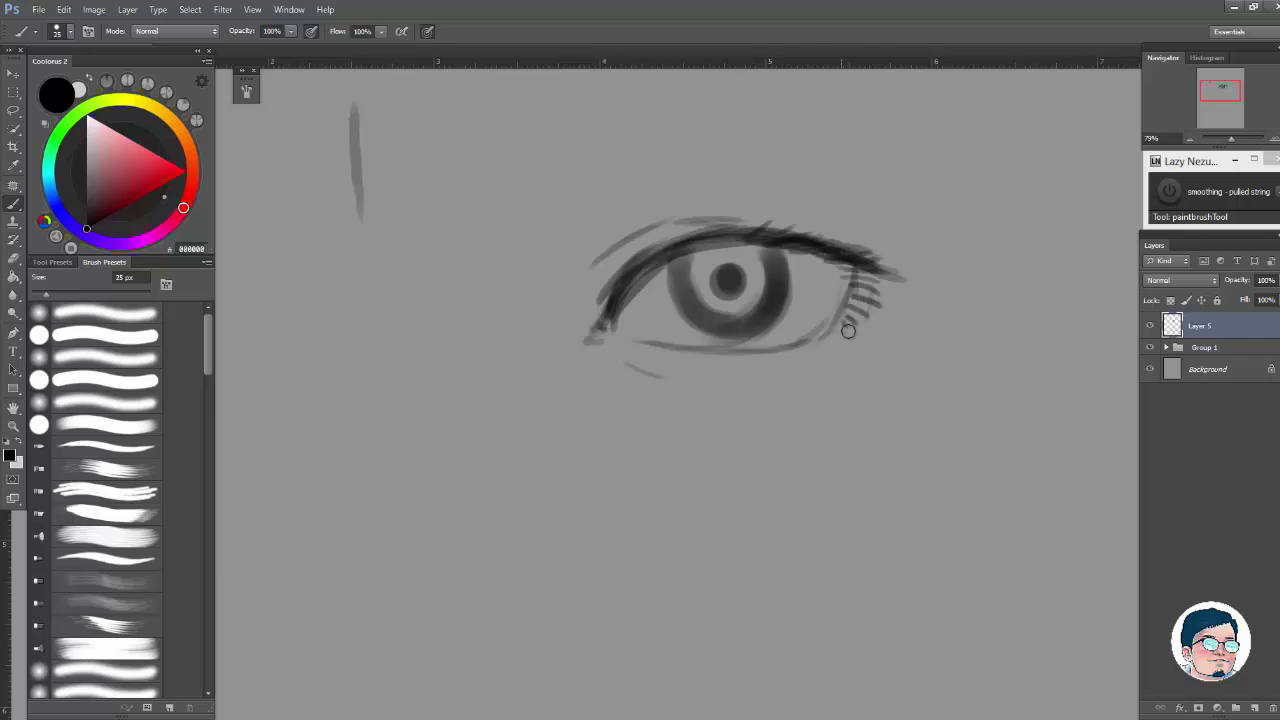
Step: Darken the eye's corners and lower lid line, and deepen the iris and pupil with the 25 px brush
{"action": "left_click_drag", "start_coordinate": [843, 269], "coordinate": [850, 308]}
{"action": "left_click_drag", "start_coordinate": [621, 303], "coordinate": [609, 328]}
{"action": "mouse_move", "coordinate": [722, 347]}
{"action": "left_mouse_down"}
{"action": "mouse_move", "coordinate": [836, 326]}
{"action": "mouse_move", "coordinate": [808, 340]}
{"action": "mouse_move", "coordinate": [852, 274]}
{"action": "left_mouse_up"}
{"action": "left_click_drag", "start_coordinate": [778, 256], "coordinate": [785, 309]}
{"action": "mouse_move", "coordinate": [728, 264]}
{"action": "left_mouse_down"}
{"action": "mouse_move", "coordinate": [710, 278]}
{"action": "mouse_move", "coordinate": [770, 300]}
{"action": "left_mouse_up"}
{"action": "left_click_drag", "start_coordinate": [566, 366], "coordinate": [523, 402]}
{"action": "left_click_drag", "start_coordinate": [900, 264], "coordinate": [722, 254]}
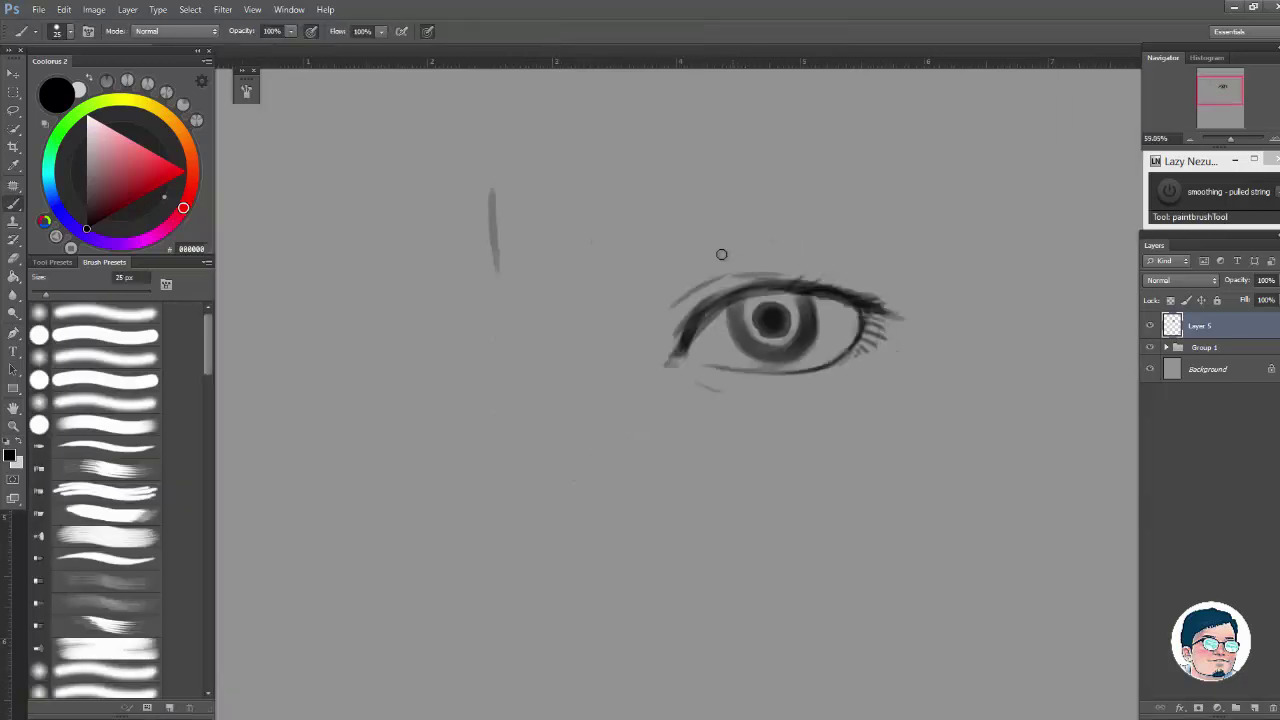
Step: Sketch an arched eyebrow above the eye and fill it in with larger brush strokes of up to 50 px
{"action": "mouse_move", "coordinate": [640, 258]}
{"action": "left_mouse_down"}
{"action": "mouse_move", "coordinate": [694, 223]}
{"action": "mouse_move", "coordinate": [823, 206]}
{"action": "mouse_move", "coordinate": [898, 220]}
{"action": "left_mouse_up"}
{"action": "mouse_move", "coordinate": [655, 262]}
{"action": "left_mouse_down"}
{"action": "mouse_move", "coordinate": [717, 227]}
{"action": "mouse_move", "coordinate": [705, 235]}
{"action": "left_mouse_up"}
{"action": "key", "text": "bracketright"}
{"action": "key", "text": "bracketright"}
{"action": "key", "text": "bracketright"}
{"action": "key", "text": "bracketright"}
{"action": "key", "text": "bracketright"}
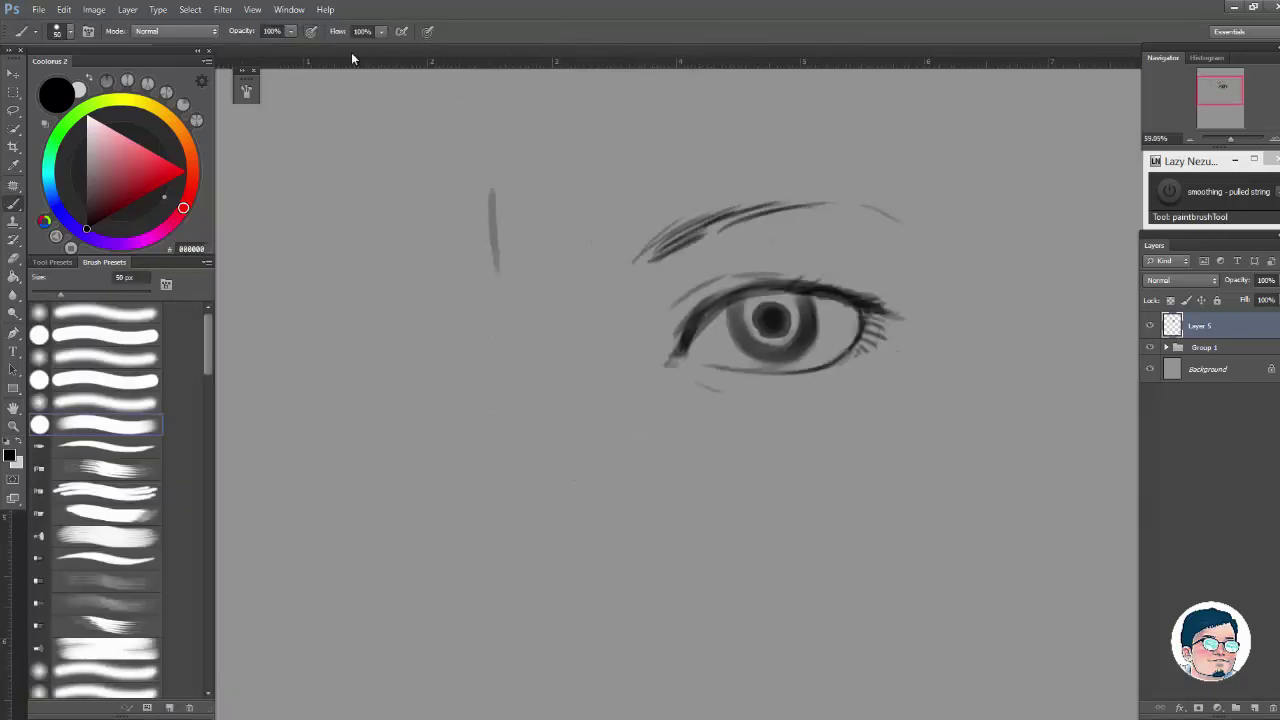
{"action": "left_click_drag", "start_coordinate": [643, 262], "coordinate": [776, 208]}
{"action": "mouse_move", "coordinate": [694, 238]}
{"action": "left_mouse_down"}
{"action": "mouse_move", "coordinate": [737, 217]}
{"action": "mouse_move", "coordinate": [854, 202]}
{"action": "left_mouse_up"}
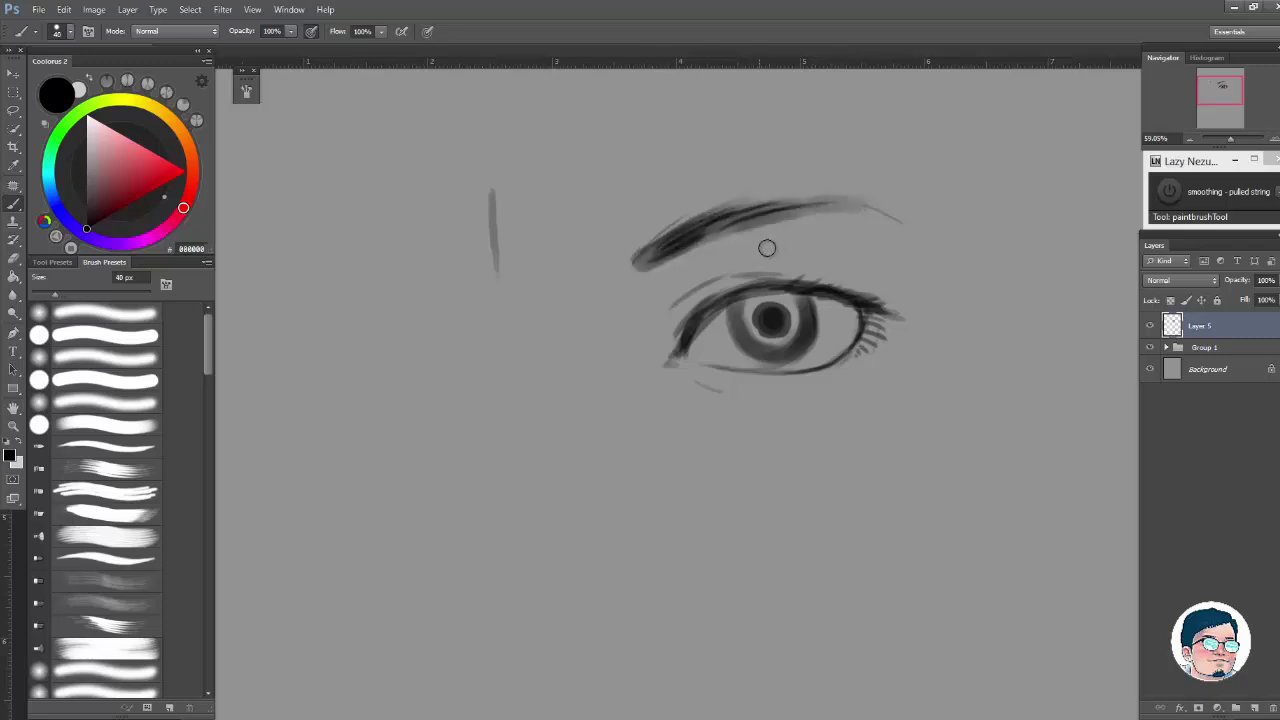
Step: Trim the underside and the thin tail of the eyebrow with the Eraser
{"action": "key", "text": "e"}
{"action": "mouse_move", "coordinate": [740, 250]}
{"action": "left_mouse_down"}
{"action": "mouse_move", "coordinate": [791, 238]}
{"action": "mouse_move", "coordinate": [712, 263]}
{"action": "left_mouse_up"}
{"action": "left_click_drag", "start_coordinate": [888, 222], "coordinate": [855, 222]}
{"action": "key", "text": "b"}
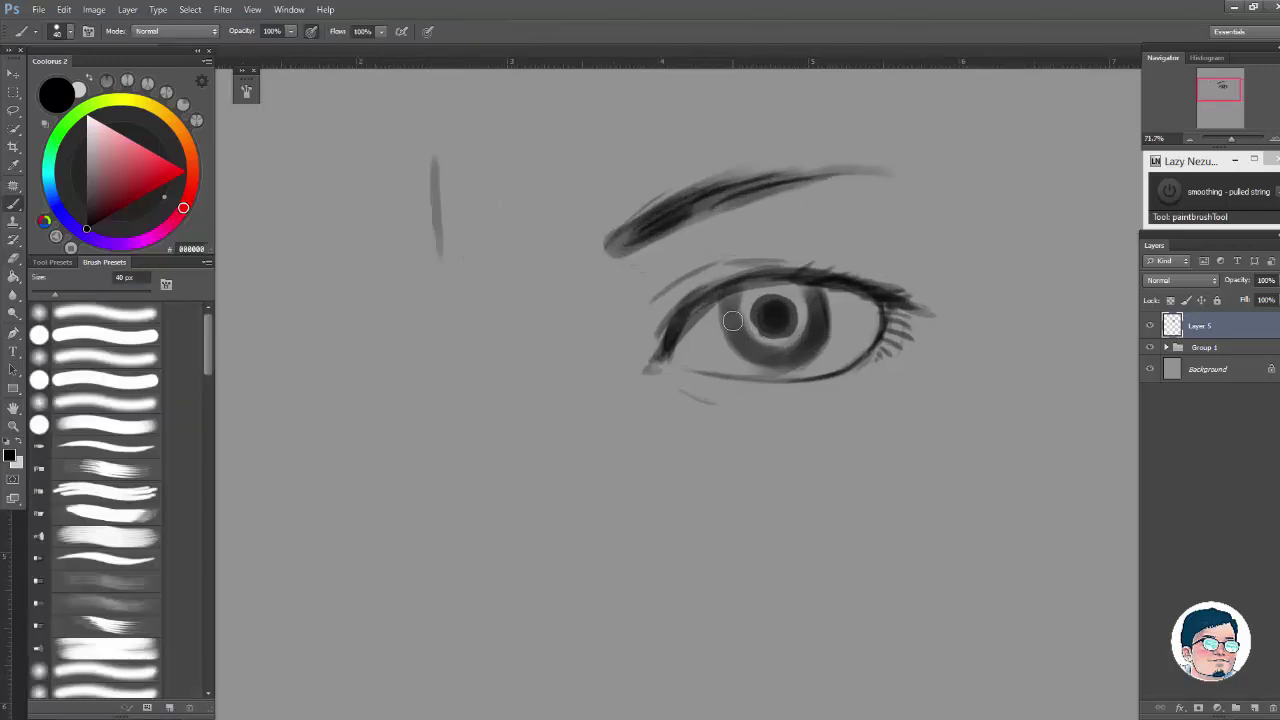
Step: Strengthen the iris and the eyelid lines with the 40 px brush
{"action": "left_click_drag", "start_coordinate": [733, 321], "coordinate": [782, 280]}
{"action": "left_click_drag", "start_coordinate": [1018, 293], "coordinate": [964, 297]}
{"action": "mouse_move", "coordinate": [911, 329]}
{"action": "left_mouse_down"}
{"action": "mouse_move", "coordinate": [800, 351]}
{"action": "mouse_move", "coordinate": [706, 350]}
{"action": "left_mouse_up"}
{"action": "left_click_drag", "start_coordinate": [630, 307], "coordinate": [655, 276]}
Step: Erase the vertical test stroke beside the eye with a 60 px eraser and undo the last two stray actions
{"action": "key", "text": "e"}
{"action": "left_click_drag", "start_coordinate": [499, 243], "coordinate": [508, 333]}
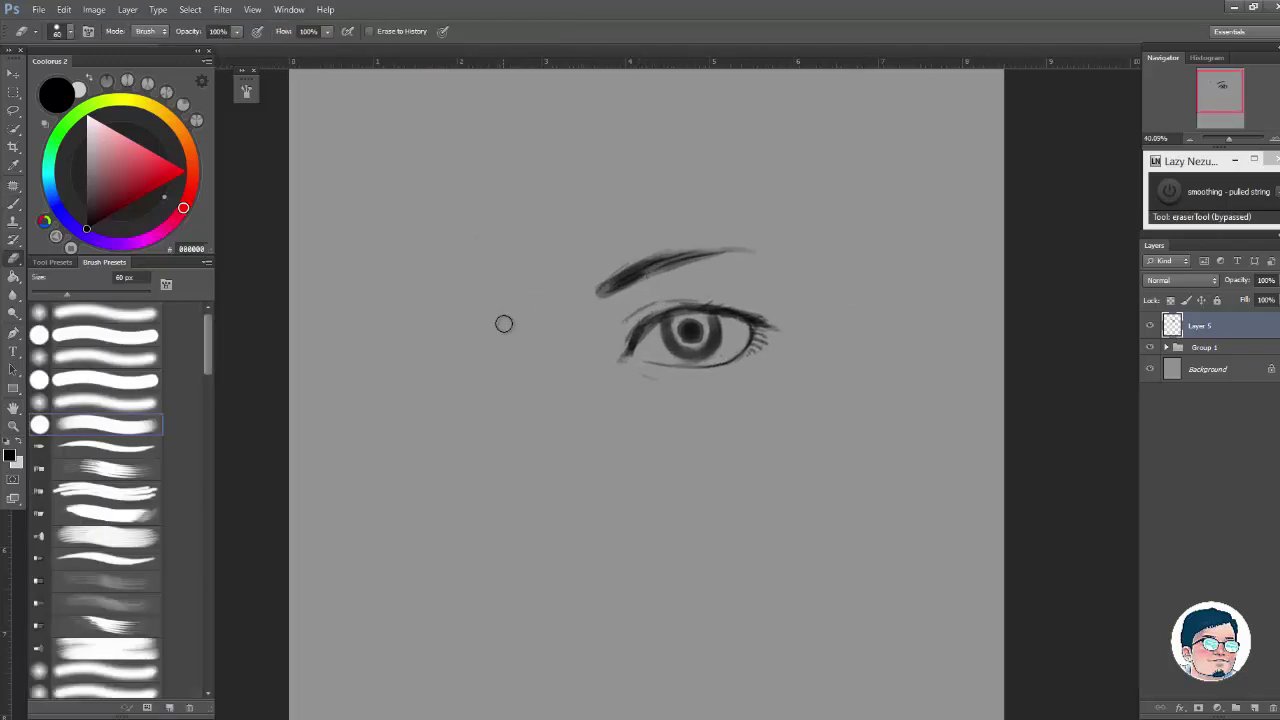
{"action": "left_click_drag", "start_coordinate": [733, 292], "coordinate": [781, 293]}
{"action": "mouse_move", "coordinate": [577, 360]}
{"action": "left_mouse_down"}
{"action": "mouse_move", "coordinate": [557, 396]}
{"action": "mouse_move", "coordinate": [575, 357]}
{"action": "left_mouse_up"}
{"action": "key", "text": "ctrl+alt+z"}
{"action": "key", "text": "ctrl+alt+z"}
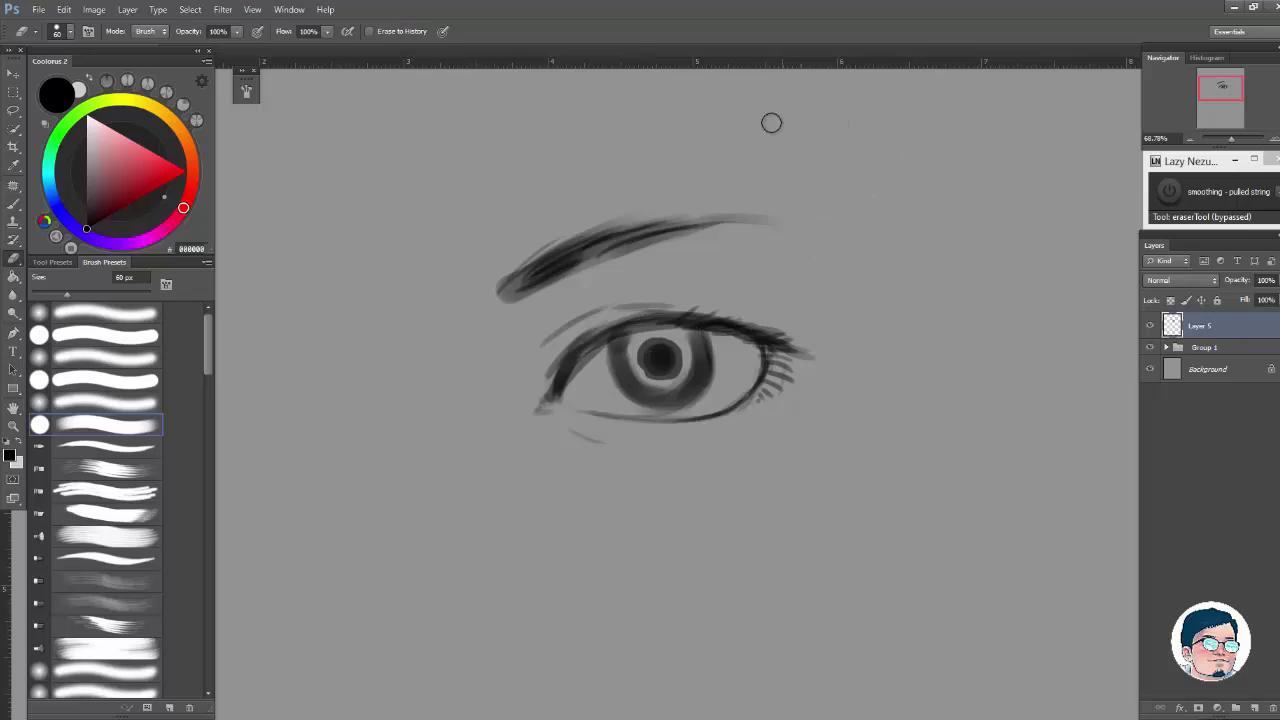
Step: Switch to the 40 px brush and lower its opacity to 30%, keeping the program window maximized
{"action": "key", "text": "b"}
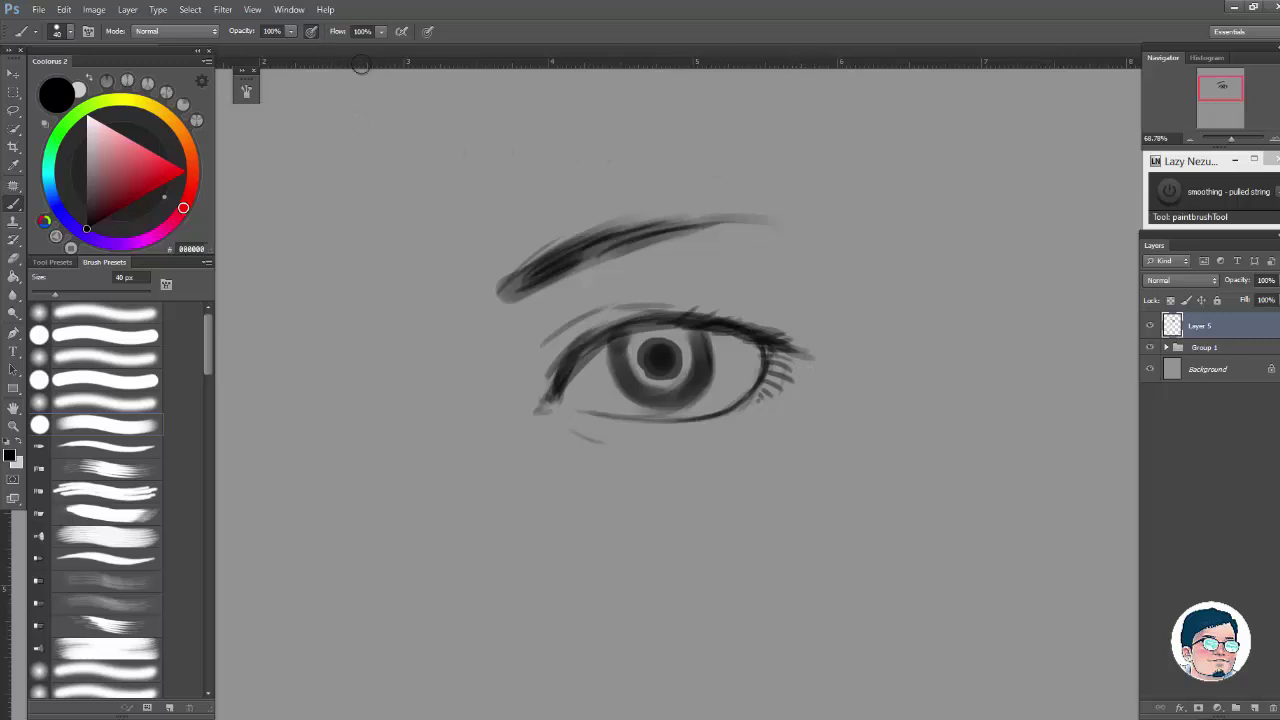
{"action": "left_click", "coordinate": [308, 34]}
{"action": "left_click", "coordinate": [292, 31]}
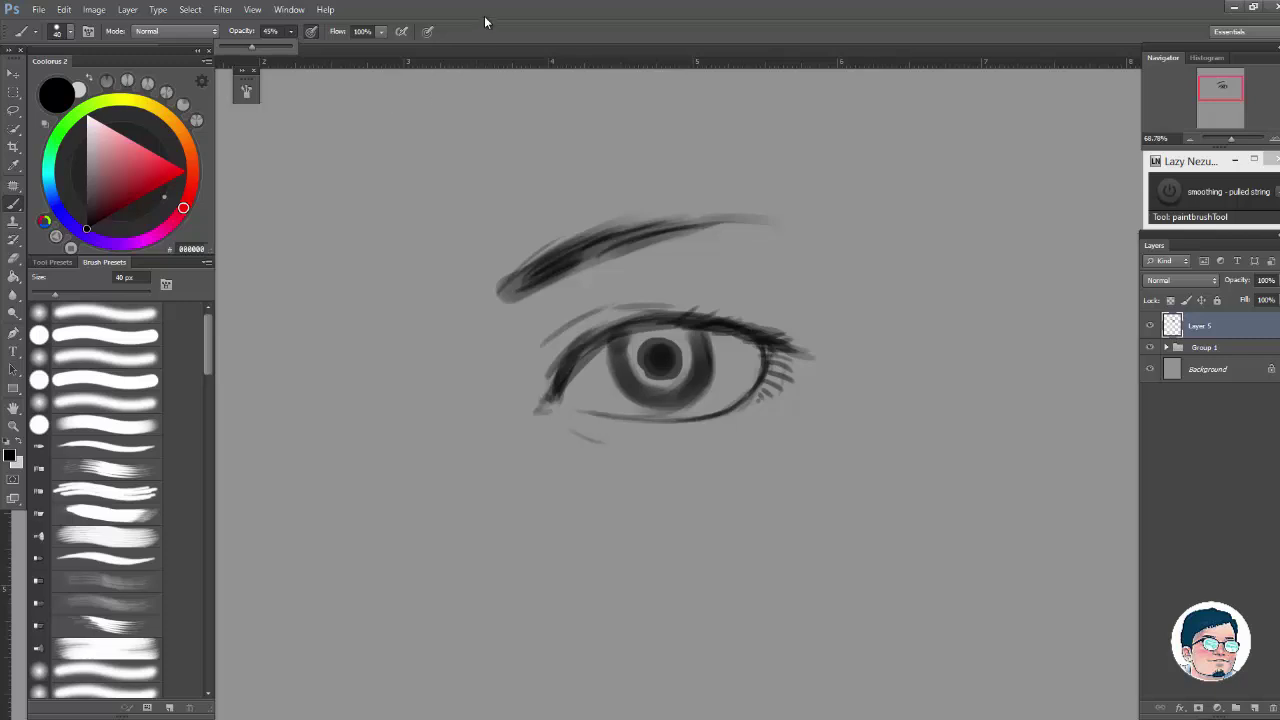
{"action": "left_click_drag", "start_coordinate": [247, 49], "coordinate": [243, 48]}
{"action": "double_click", "coordinate": [467, 18]}
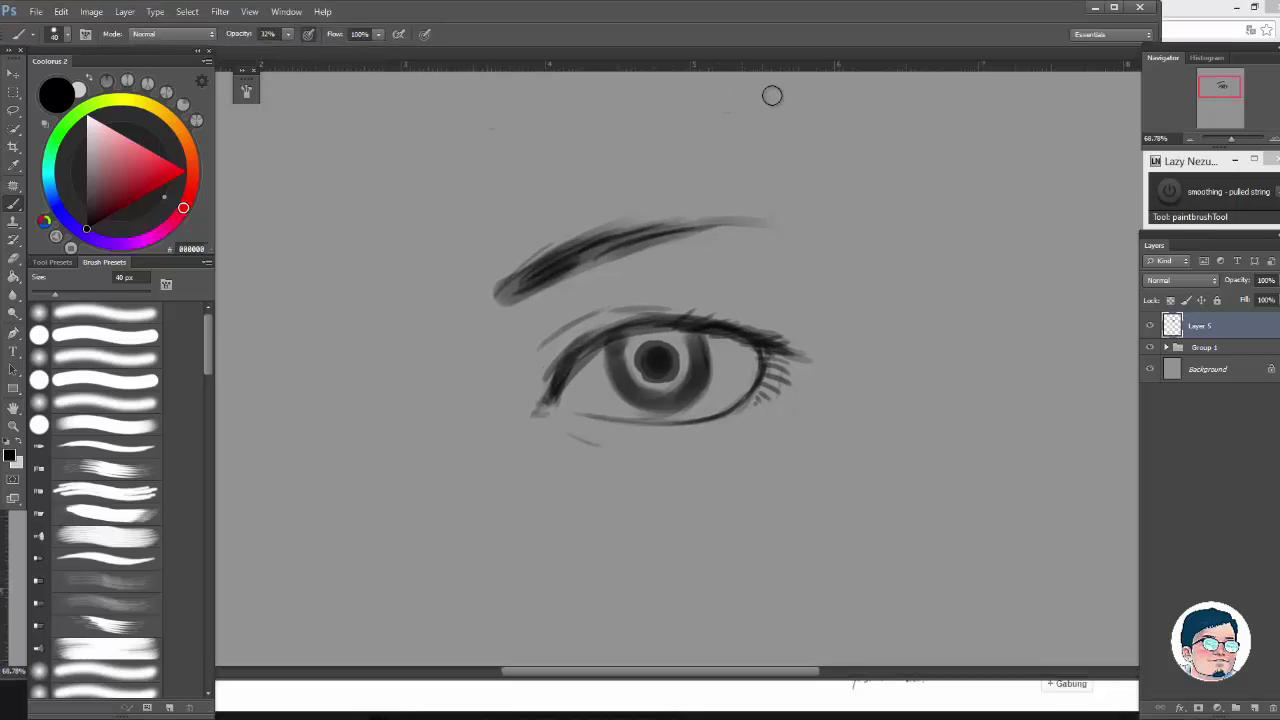
{"action": "left_click", "coordinate": [1115, 8]}
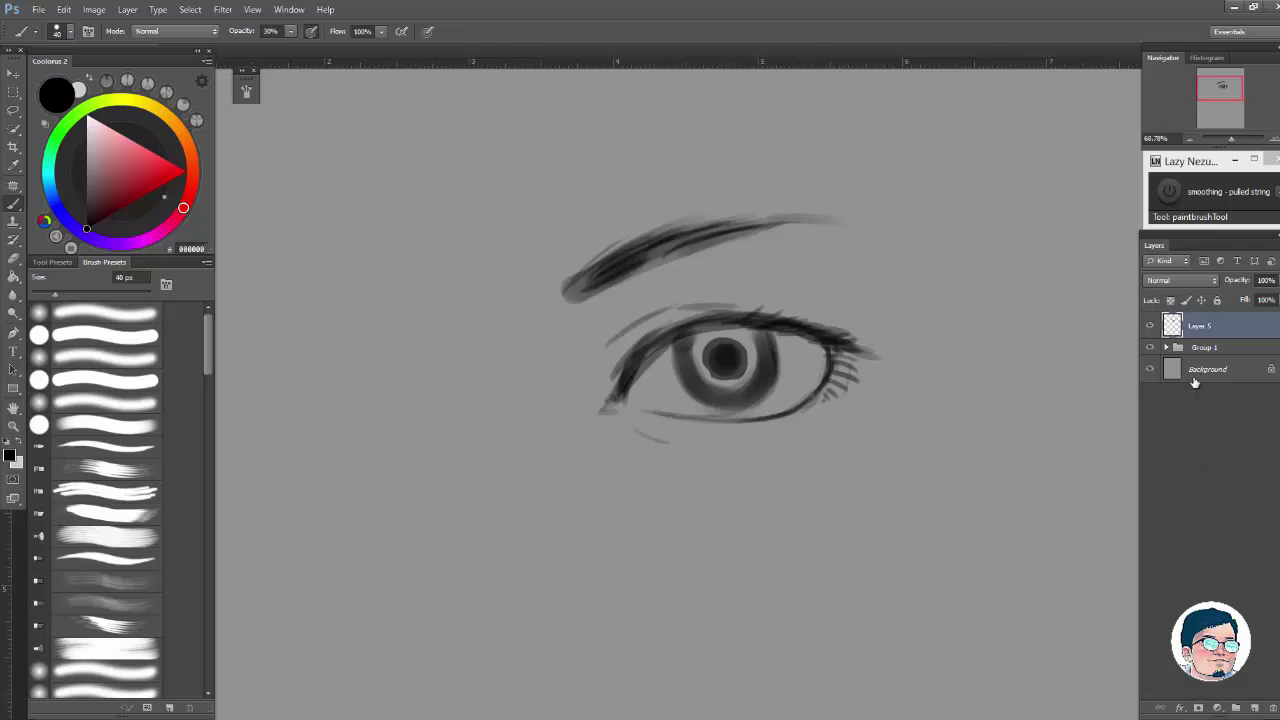
Step: Add a new layer above the eye drawing and rename the drawing's layer as sketsa
{"action": "left_click", "coordinate": [1256, 708]}
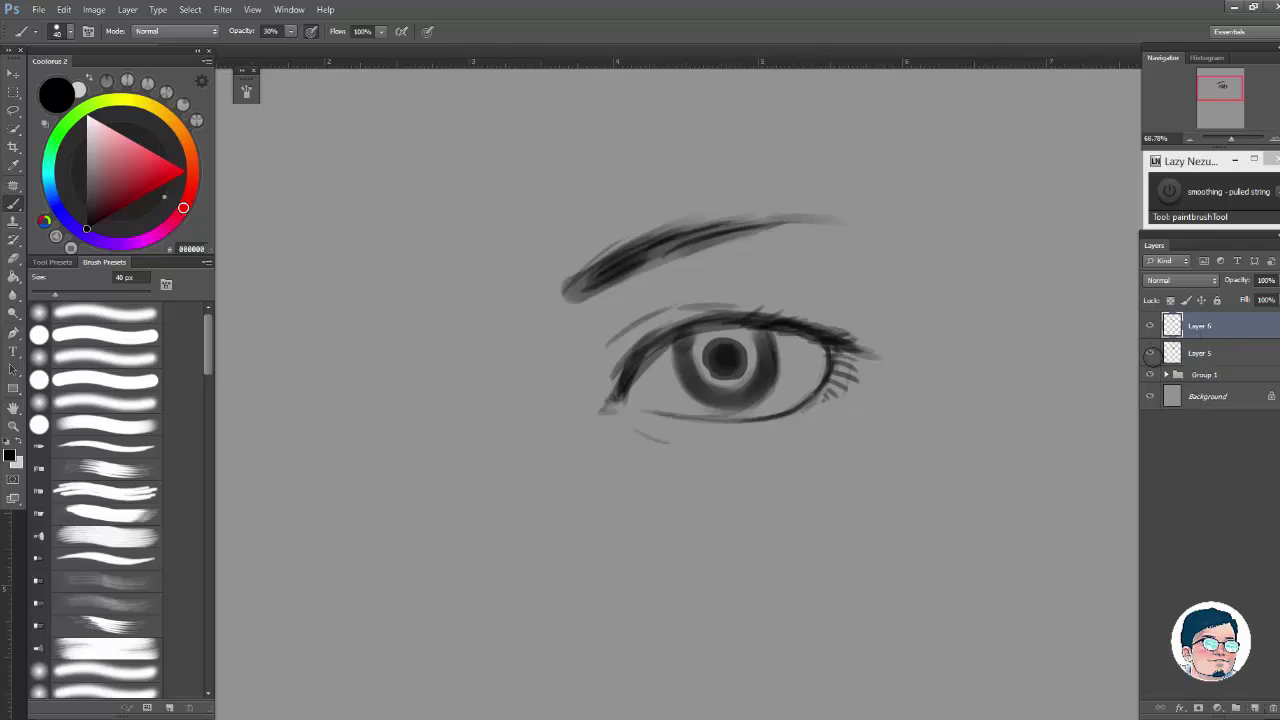
{"action": "double_click", "coordinate": [1200, 353]}
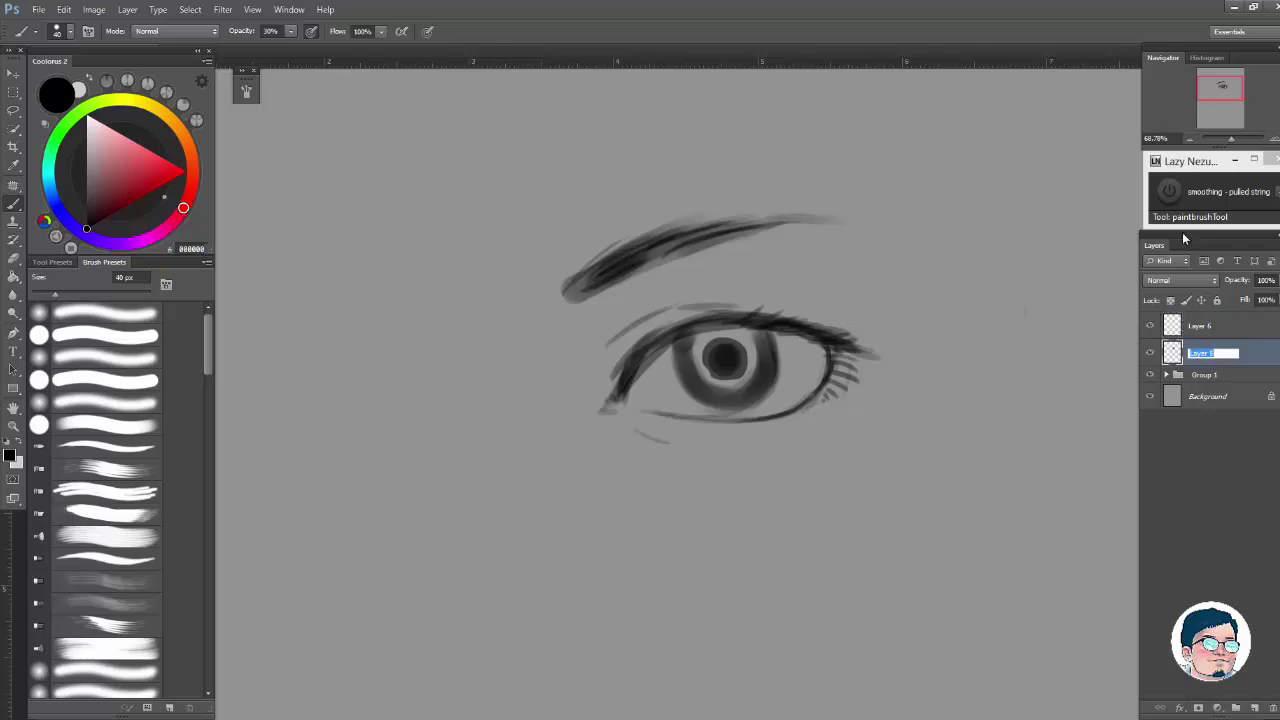
{"action": "type", "text": "sketsa"}
Step: Rename the new top layer as shading
{"action": "left_click", "coordinate": [1203, 325]}
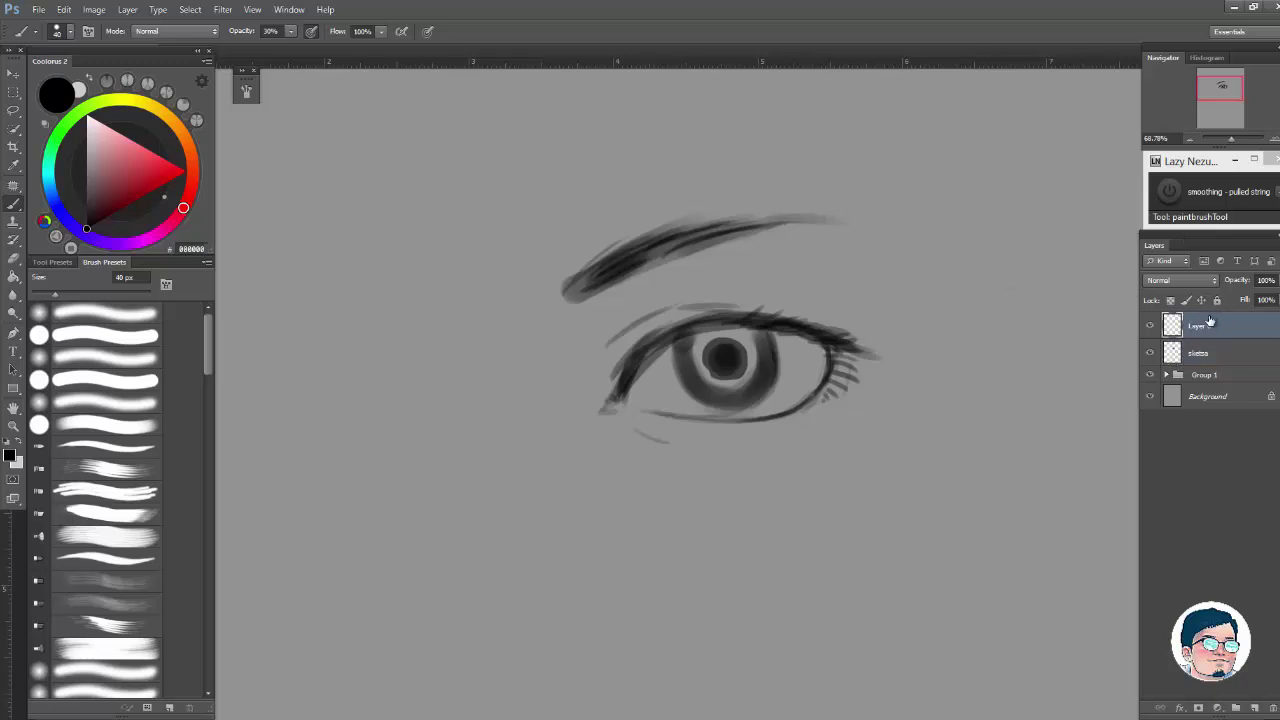
{"action": "double_click", "coordinate": [1205, 331]}
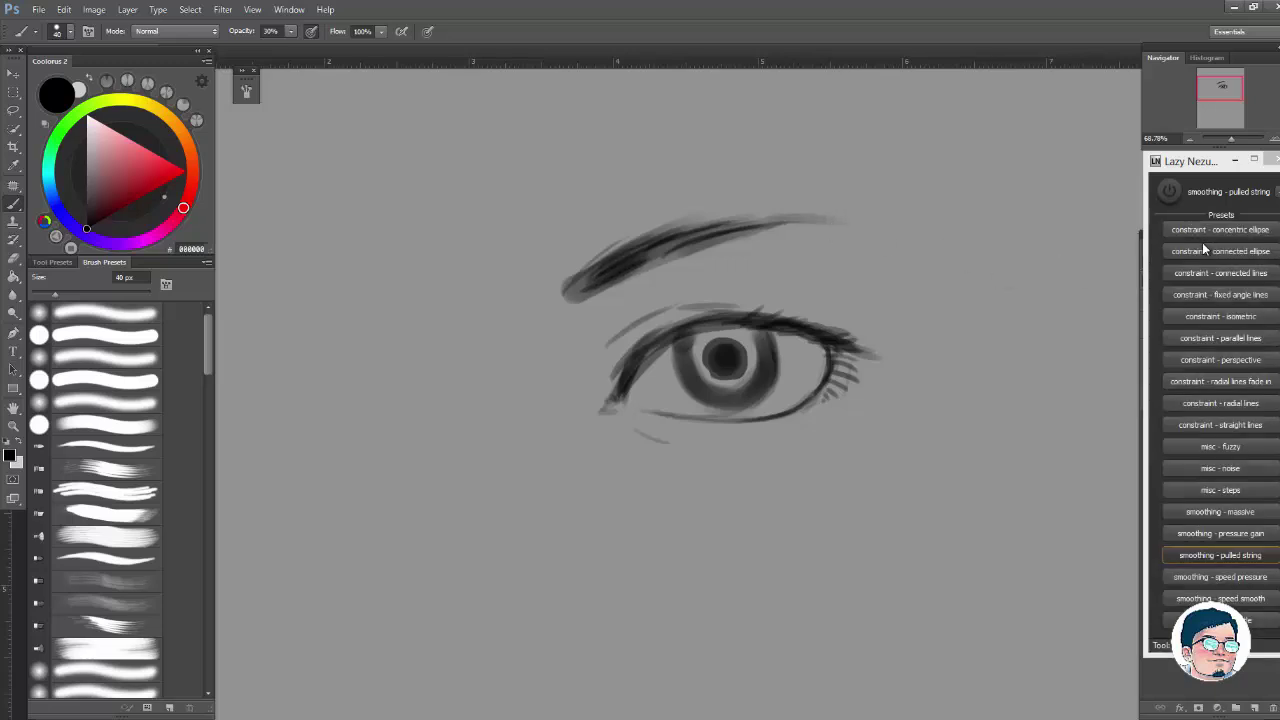
{"action": "type", "text": "shading"}
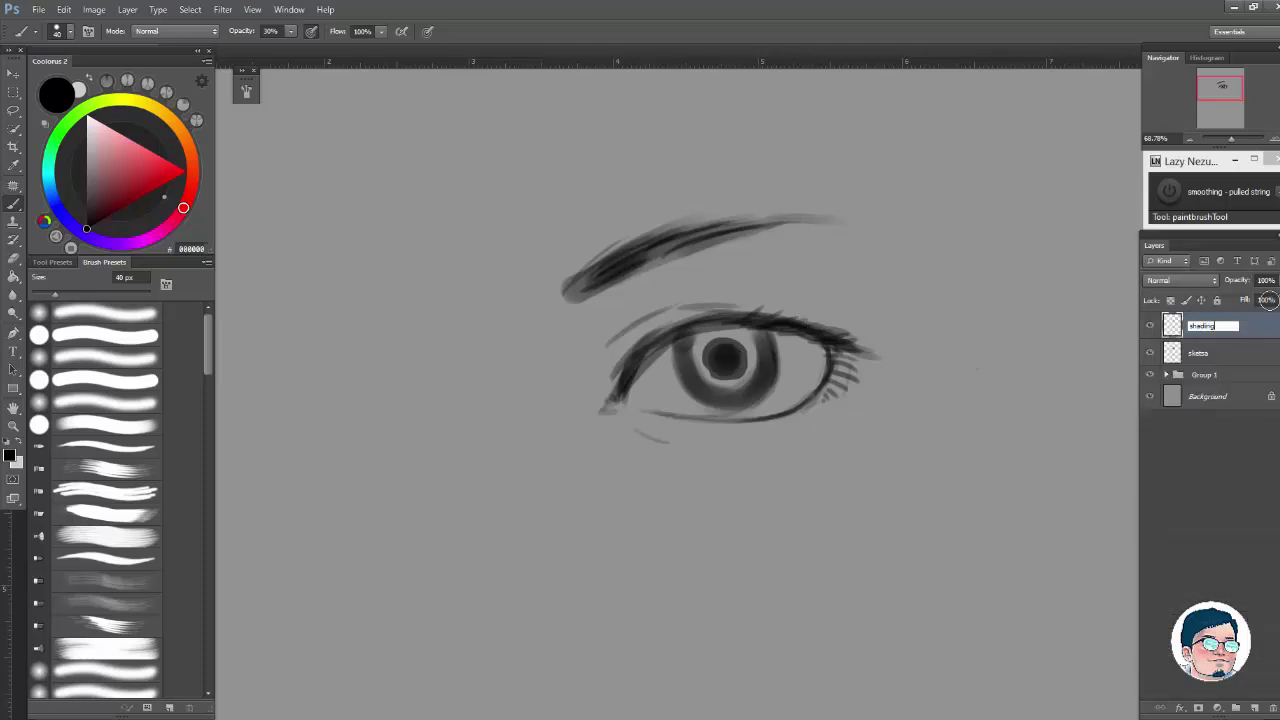
{"action": "key", "text": "Return"}
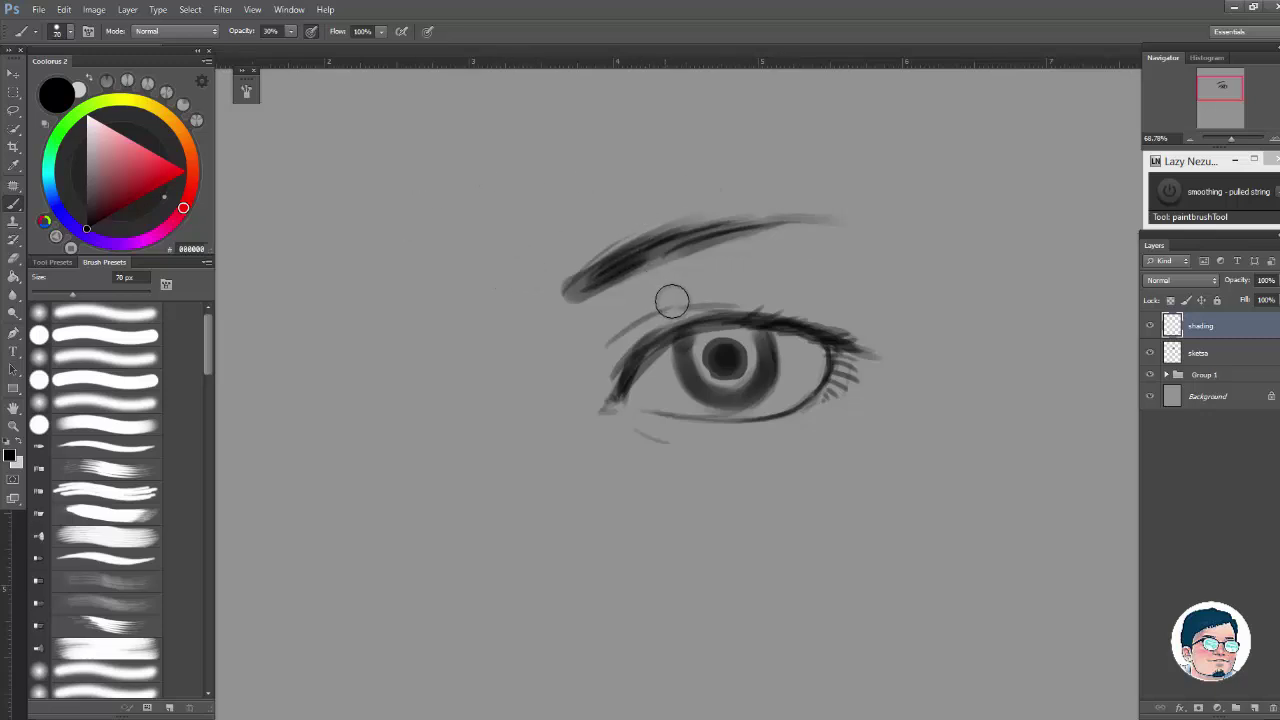
Step: Enlarge the brush to 100 px and shade the eye socket between the eyebrow and the inner corner
{"action": "key", "text": "bracketright"}
{"action": "key", "text": "bracketright"}
{"action": "key", "text": "bracketright"}
{"action": "key", "text": "bracketright"}
{"action": "key", "text": "bracketright"}
{"action": "key", "text": "bracketright"}
{"action": "key", "text": "bracketright"}
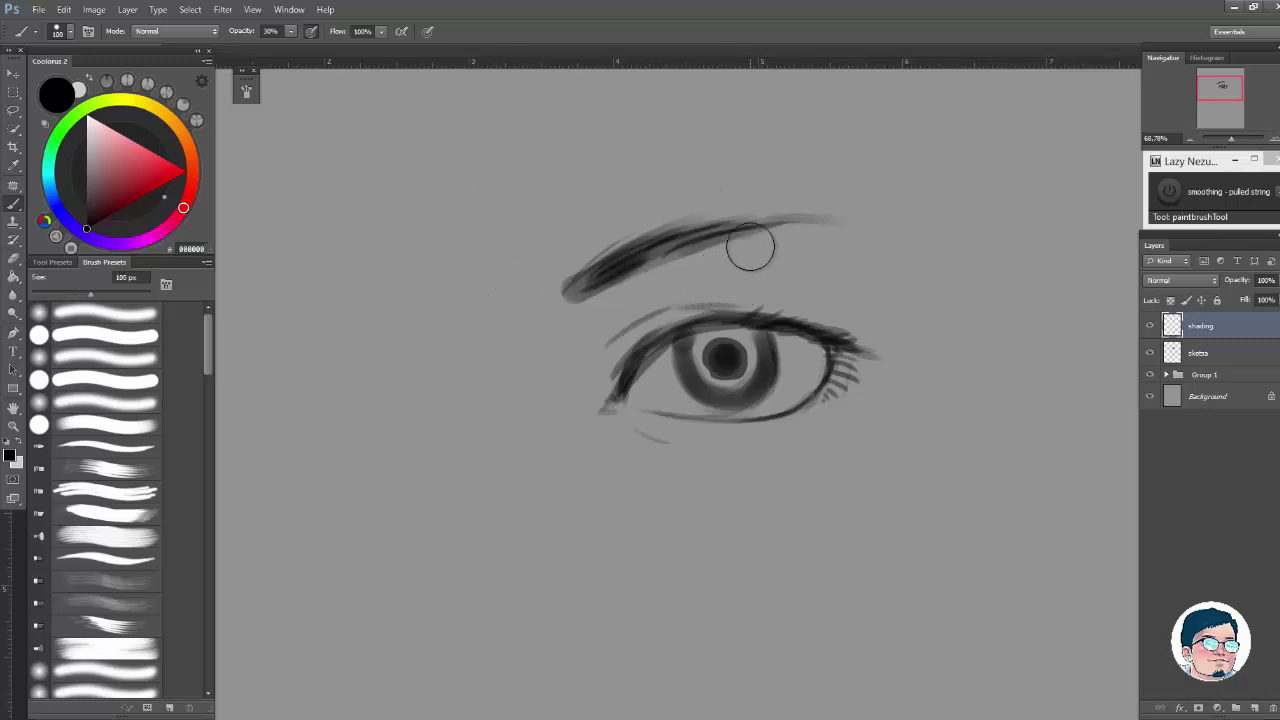
{"action": "key", "text": "z"}
{"action": "left_click_drag", "start_coordinate": [803, 267], "coordinate": [831, 269]}
{"action": "key", "text": "b"}
{"action": "mouse_move", "coordinate": [711, 305]}
{"action": "left_mouse_down"}
{"action": "mouse_move", "coordinate": [666, 286]}
{"action": "mouse_move", "coordinate": [614, 329]}
{"action": "mouse_move", "coordinate": [715, 267]}
{"action": "mouse_move", "coordinate": [680, 306]}
{"action": "mouse_move", "coordinate": [627, 322]}
{"action": "mouse_move", "coordinate": [617, 291]}
{"action": "mouse_move", "coordinate": [669, 257]}
{"action": "mouse_move", "coordinate": [606, 320]}
{"action": "mouse_move", "coordinate": [574, 418]}
{"action": "mouse_move", "coordinate": [563, 343]}
{"action": "mouse_move", "coordinate": [537, 374]}
{"action": "mouse_move", "coordinate": [589, 343]}
{"action": "mouse_move", "coordinate": [580, 397]}
{"action": "mouse_move", "coordinate": [598, 340]}
{"action": "mouse_move", "coordinate": [556, 384]}
{"action": "mouse_move", "coordinate": [583, 366]}
{"action": "left_mouse_up"}
{"action": "key", "text": "ctrl+z"}
{"action": "left_click_drag", "start_coordinate": [726, 351], "coordinate": [671, 297]}
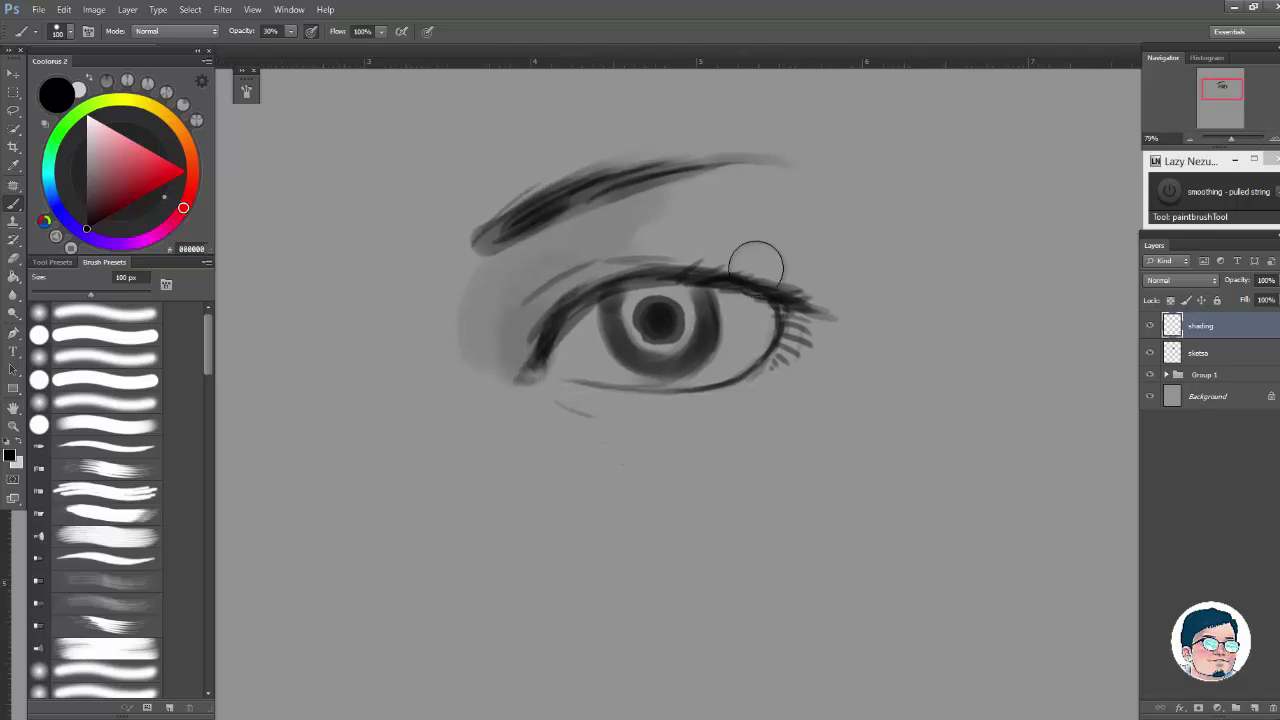
Step: Shade the area under the eyebrow's tail and around the outer corner of the eye
{"action": "mouse_move", "coordinate": [757, 266]}
{"action": "left_mouse_down"}
{"action": "mouse_move", "coordinate": [703, 246]}
{"action": "mouse_move", "coordinate": [811, 283]}
{"action": "mouse_move", "coordinate": [794, 237]}
{"action": "mouse_move", "coordinate": [749, 229]}
{"action": "mouse_move", "coordinate": [809, 223]}
{"action": "left_mouse_up"}
{"action": "key", "text": "z"}
{"action": "mouse_move", "coordinate": [848, 318]}
{"action": "left_mouse_down"}
{"action": "mouse_move", "coordinate": [813, 338]}
{"action": "mouse_move", "coordinate": [830, 340]}
{"action": "left_mouse_up"}
{"action": "left_click_drag", "start_coordinate": [803, 358], "coordinate": [778, 402]}
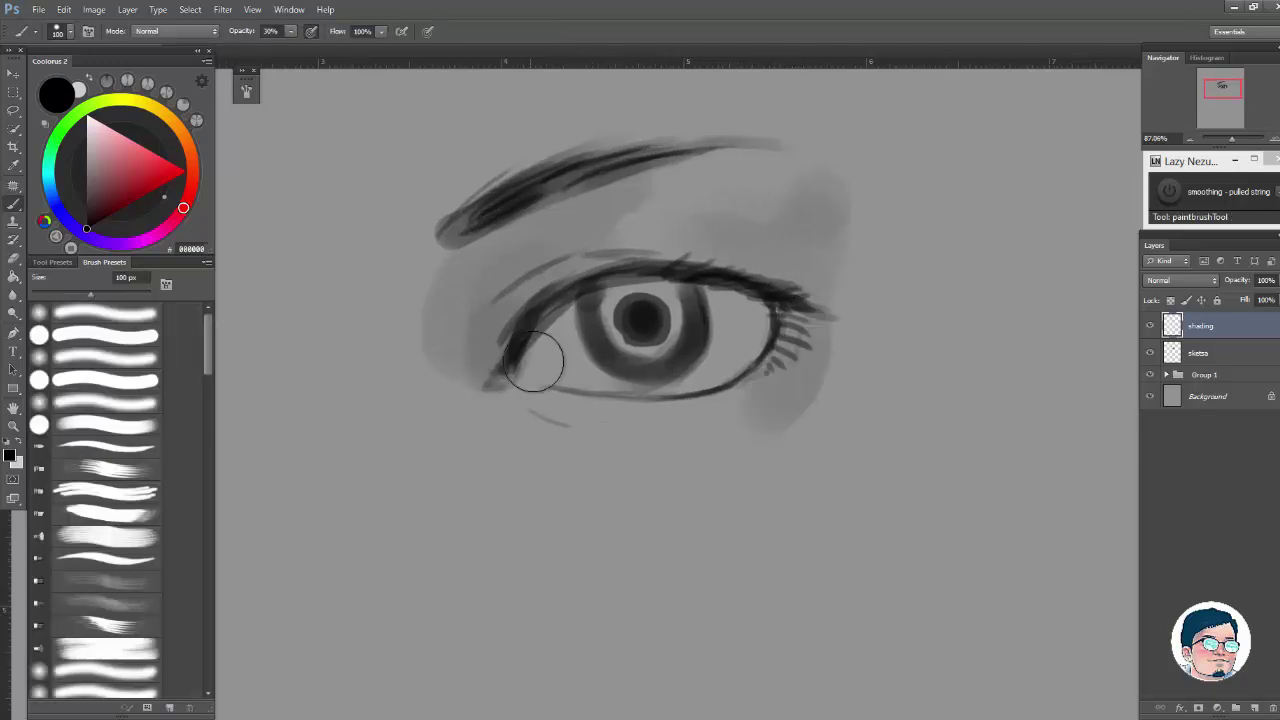
Step: Shade the white of the eye near both corners, reducing the brush to 50 px
{"action": "mouse_move", "coordinate": [536, 362]}
{"action": "left_mouse_down"}
{"action": "mouse_move", "coordinate": [746, 322]}
{"action": "mouse_move", "coordinate": [563, 324]}
{"action": "left_mouse_up"}
{"action": "key", "text": "["}
{"action": "key", "text": "["}
{"action": "key", "text": "["}
{"action": "key", "text": "["}
{"action": "key", "text": "["}
{"action": "mouse_move", "coordinate": [801, 312]}
{"action": "left_mouse_down"}
{"action": "mouse_move", "coordinate": [782, 362]}
{"action": "mouse_move", "coordinate": [808, 335]}
{"action": "left_mouse_up"}
{"action": "left_click_drag", "start_coordinate": [820, 330], "coordinate": [666, 346]}
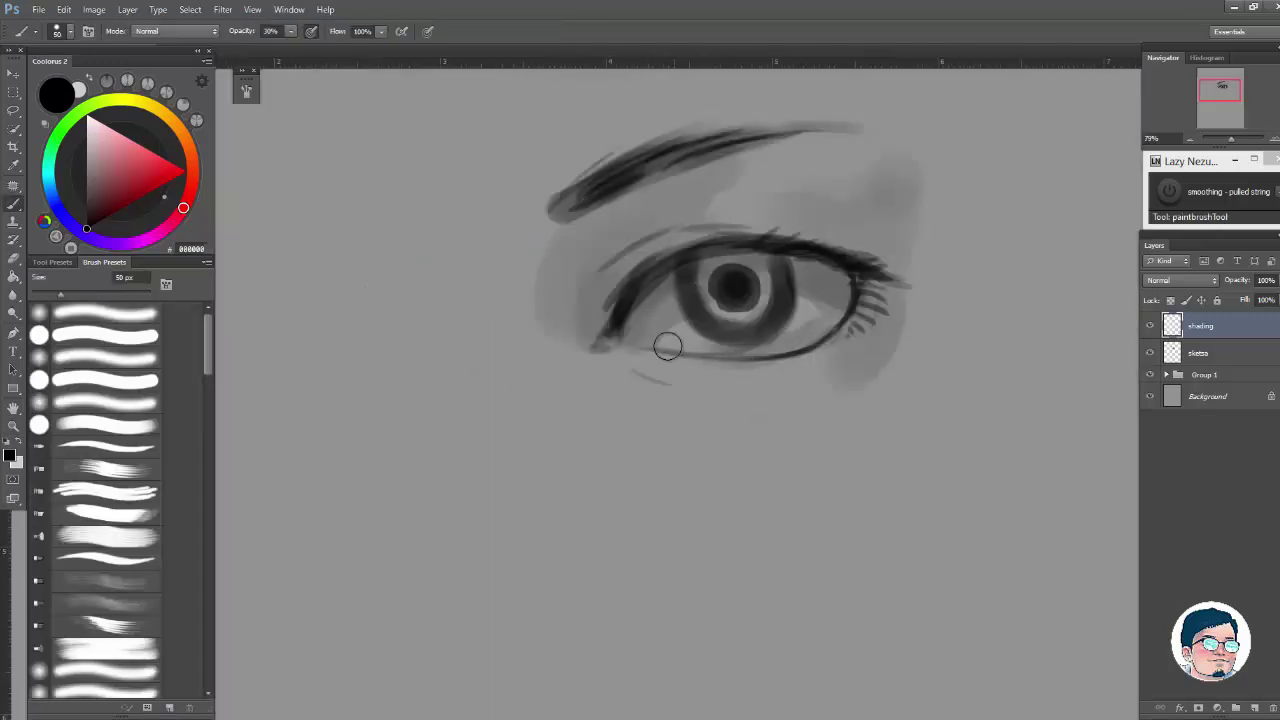
Step: Reduce the brush to 40 px and darken the upper eyelid crease and the shadow beneath the upper lid
{"action": "left_click_drag", "start_coordinate": [935, 278], "coordinate": [915, 283]}
{"action": "left_click_drag", "start_coordinate": [861, 236], "coordinate": [895, 240]}
{"action": "key", "text": "["}
{"action": "key", "text": "["}
{"action": "mouse_move", "coordinate": [603, 317]}
{"action": "left_mouse_down"}
{"action": "mouse_move", "coordinate": [697, 254]}
{"action": "mouse_move", "coordinate": [804, 262]}
{"action": "left_mouse_up"}
{"action": "left_click_drag", "start_coordinate": [926, 316], "coordinate": [872, 275]}
{"action": "mouse_move", "coordinate": [614, 296]}
{"action": "left_mouse_down"}
{"action": "mouse_move", "coordinate": [771, 247]}
{"action": "mouse_move", "coordinate": [767, 271]}
{"action": "mouse_move", "coordinate": [822, 310]}
{"action": "left_mouse_up"}
{"action": "left_click_drag", "start_coordinate": [612, 334], "coordinate": [656, 334]}
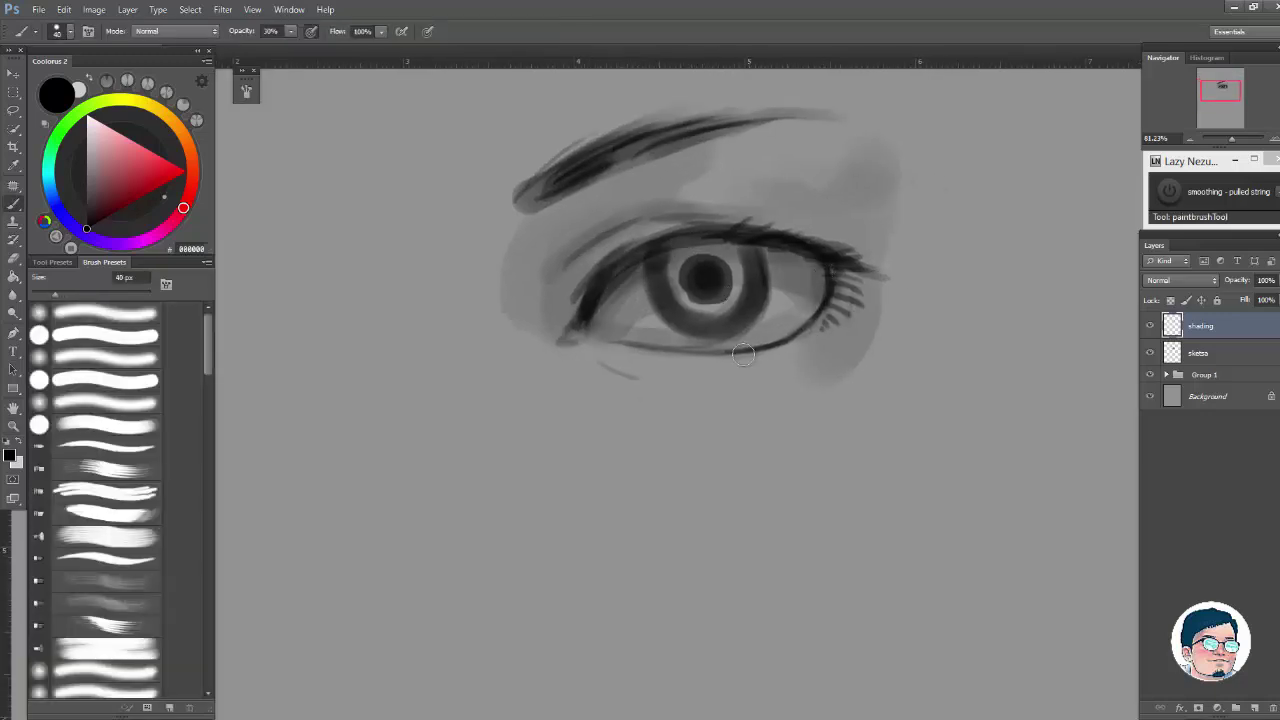
Step: Darken the lower eyelid edge and deepen the eyelid crease and outer-corner shadows with the 40 px brush
{"action": "left_click_drag", "start_coordinate": [742, 350], "coordinate": [790, 334]}
{"action": "left_click_drag", "start_coordinate": [626, 224], "coordinate": [734, 206]}
{"action": "left_click_drag", "start_coordinate": [898, 282], "coordinate": [871, 286]}
{"action": "left_click_drag", "start_coordinate": [791, 277], "coordinate": [828, 281]}
{"action": "left_click_drag", "start_coordinate": [637, 348], "coordinate": [674, 364]}
{"action": "left_click_drag", "start_coordinate": [802, 385], "coordinate": [692, 377]}
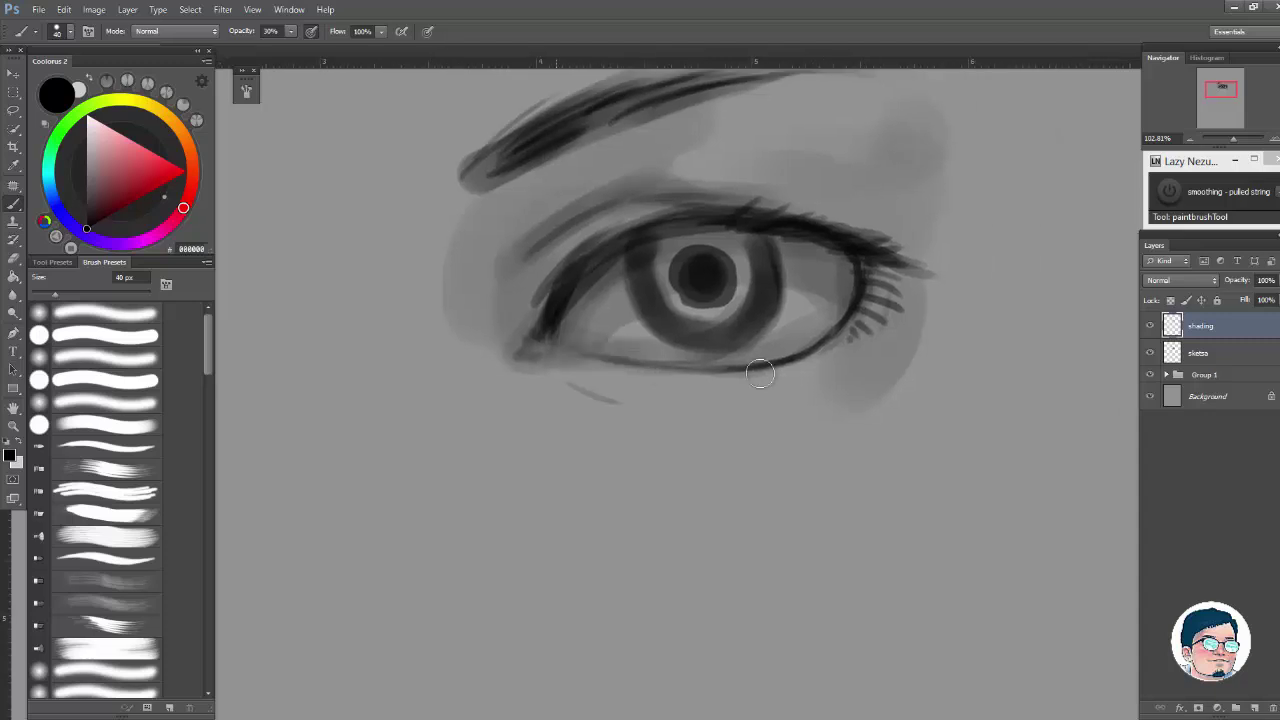
Step: Enlarge the brush to 100 px and lay soft shading beneath the lower eyelid
{"action": "key", "text": "]"}
{"action": "key", "text": "]"}
{"action": "key", "text": "]"}
{"action": "key", "text": "]"}
{"action": "mouse_move", "coordinate": [586, 382]}
{"action": "left_mouse_down"}
{"action": "mouse_move", "coordinate": [684, 394]}
{"action": "mouse_move", "coordinate": [835, 380]}
{"action": "left_mouse_up"}
{"action": "left_click_drag", "start_coordinate": [914, 340], "coordinate": [811, 380]}
{"action": "key", "text": "b"}
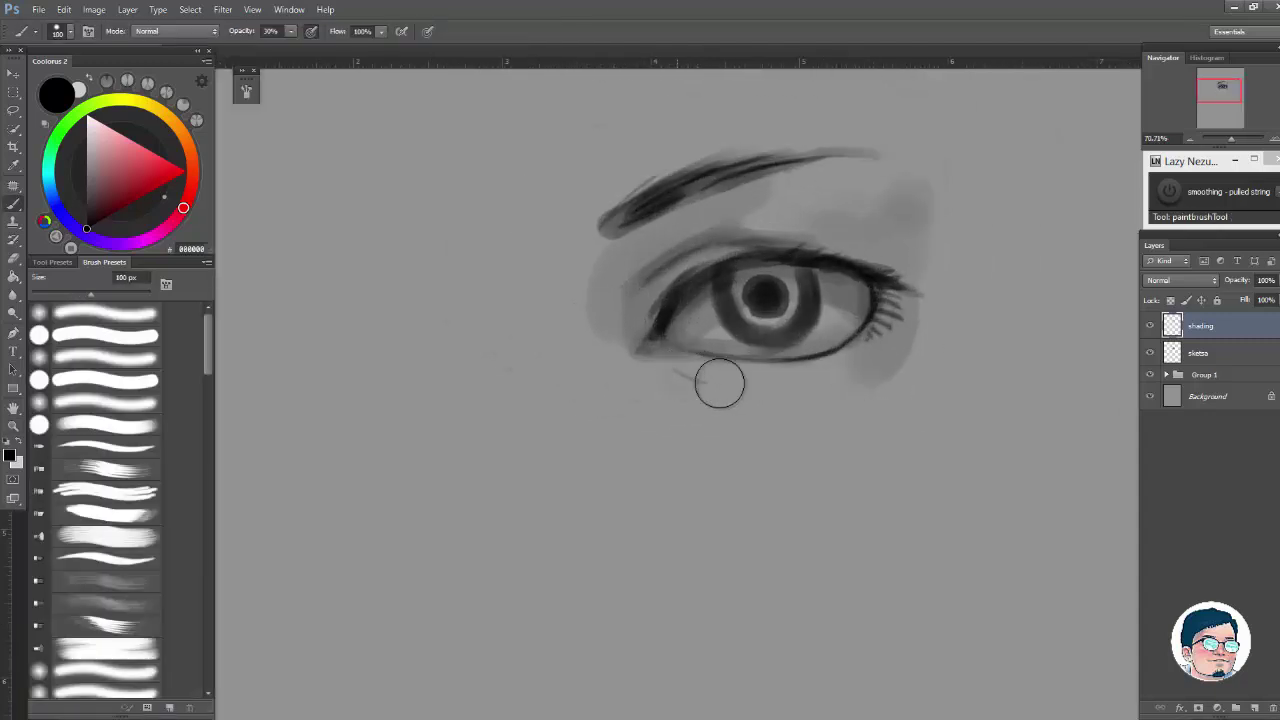
Step: Reduce the brush to 40 px and shade the fold beneath the lower eyelid
{"action": "key", "text": "["}
{"action": "key", "text": "["}
{"action": "key", "text": "["}
{"action": "key", "text": "["}
{"action": "key", "text": "["}
{"action": "key", "text": "["}
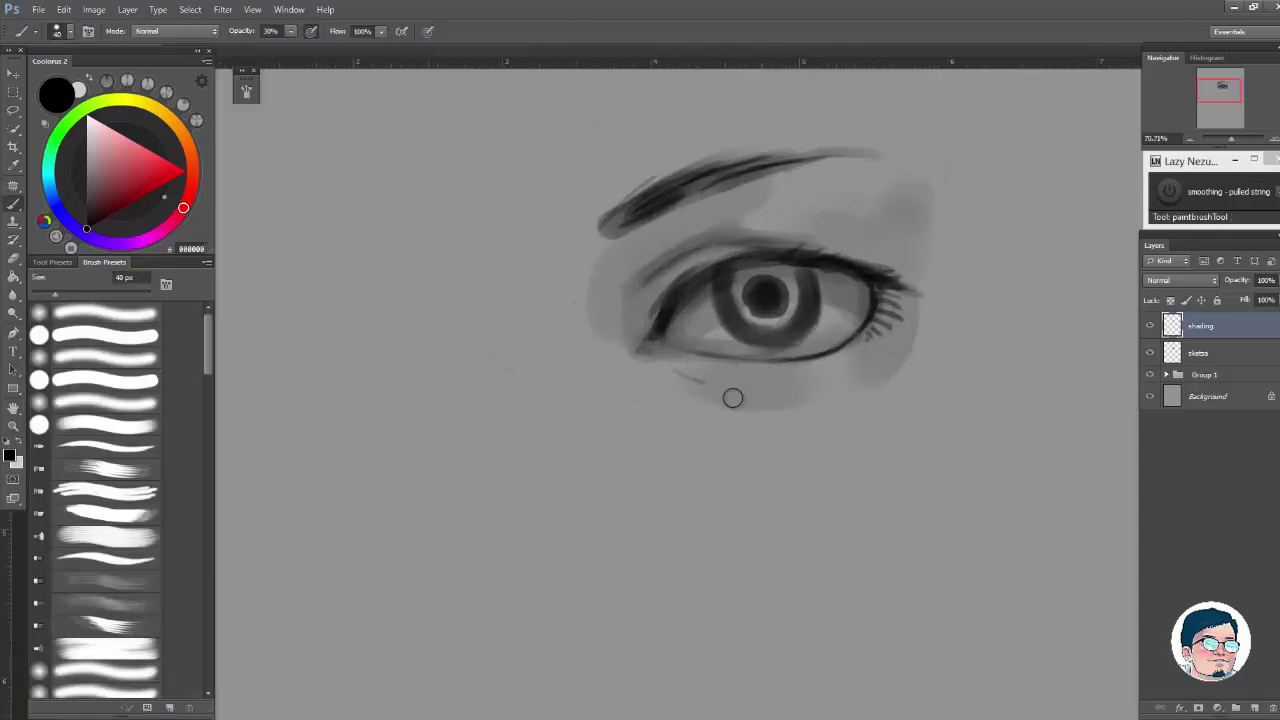
{"action": "left_click_drag", "start_coordinate": [722, 402], "coordinate": [832, 404]}
Step: Paint a row of short vertical test strokes and a small horizontal one on the empty canvas beside the eye
{"action": "mouse_move", "coordinate": [389, 173]}
{"action": "left_mouse_down"}
{"action": "mouse_move", "coordinate": [388, 430]}
{"action": "mouse_move", "coordinate": [426, 240]}
{"action": "left_mouse_up"}
{"action": "left_click_drag", "start_coordinate": [444, 178], "coordinate": [450, 246]}
{"action": "left_click_drag", "start_coordinate": [468, 190], "coordinate": [473, 225]}
{"action": "left_click_drag", "start_coordinate": [482, 198], "coordinate": [503, 220]}
{"action": "left_click_drag", "start_coordinate": [436, 322], "coordinate": [520, 318]}
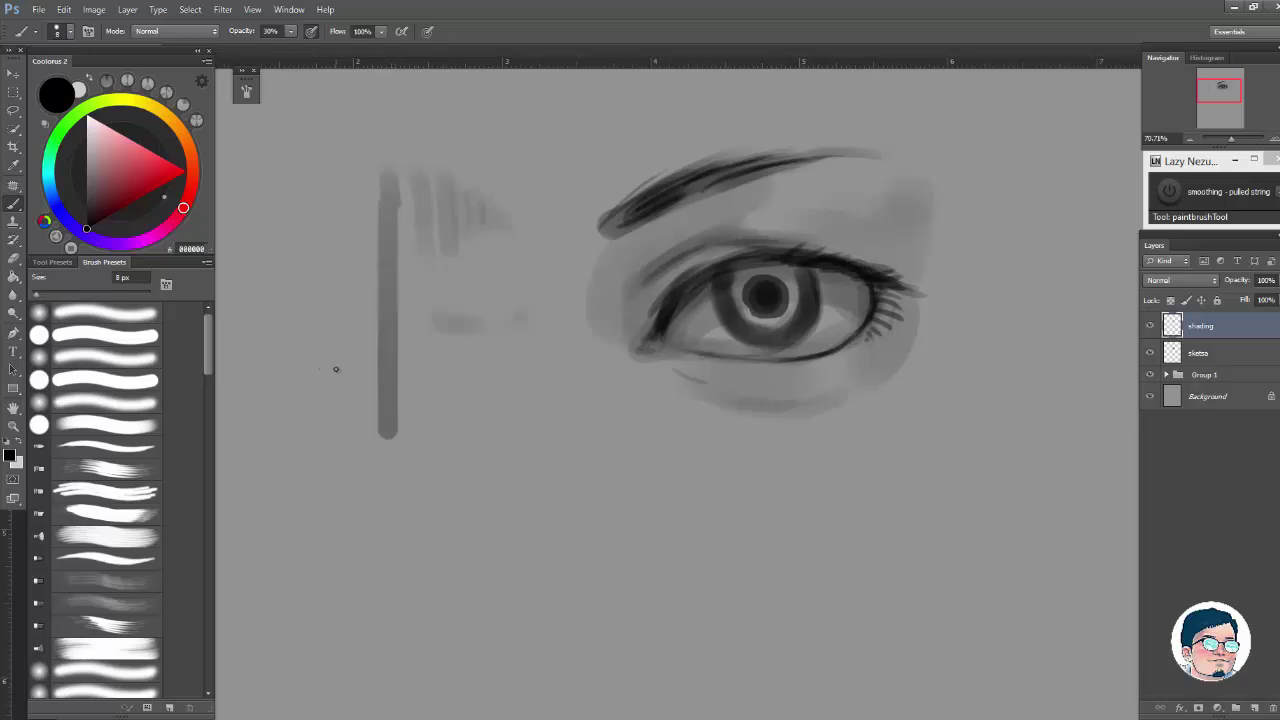
Step: Enlarge the brush to 60 px and deepen the shading along the fold beneath the lower eyelid
{"action": "left_click_drag", "start_coordinate": [869, 374], "coordinate": [900, 366]}
{"action": "key", "text": "]"}
{"action": "key", "text": "]"}
{"action": "key", "text": "]"}
{"action": "key", "text": "]"}
{"action": "key", "text": "]"}
{"action": "key", "text": "]"}
{"action": "key", "text": "]"}
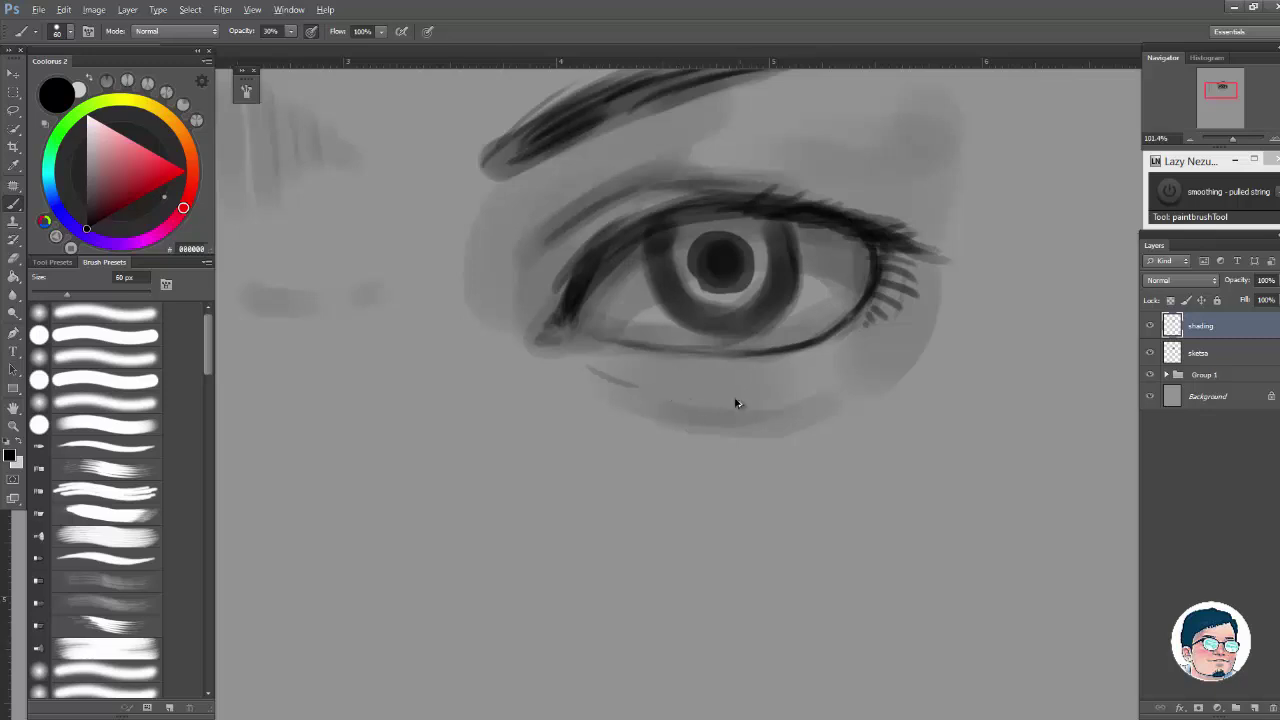
{"action": "mouse_move", "coordinate": [822, 392]}
{"action": "left_mouse_down"}
{"action": "mouse_move", "coordinate": [800, 397]}
{"action": "mouse_move", "coordinate": [850, 398]}
{"action": "left_mouse_up"}
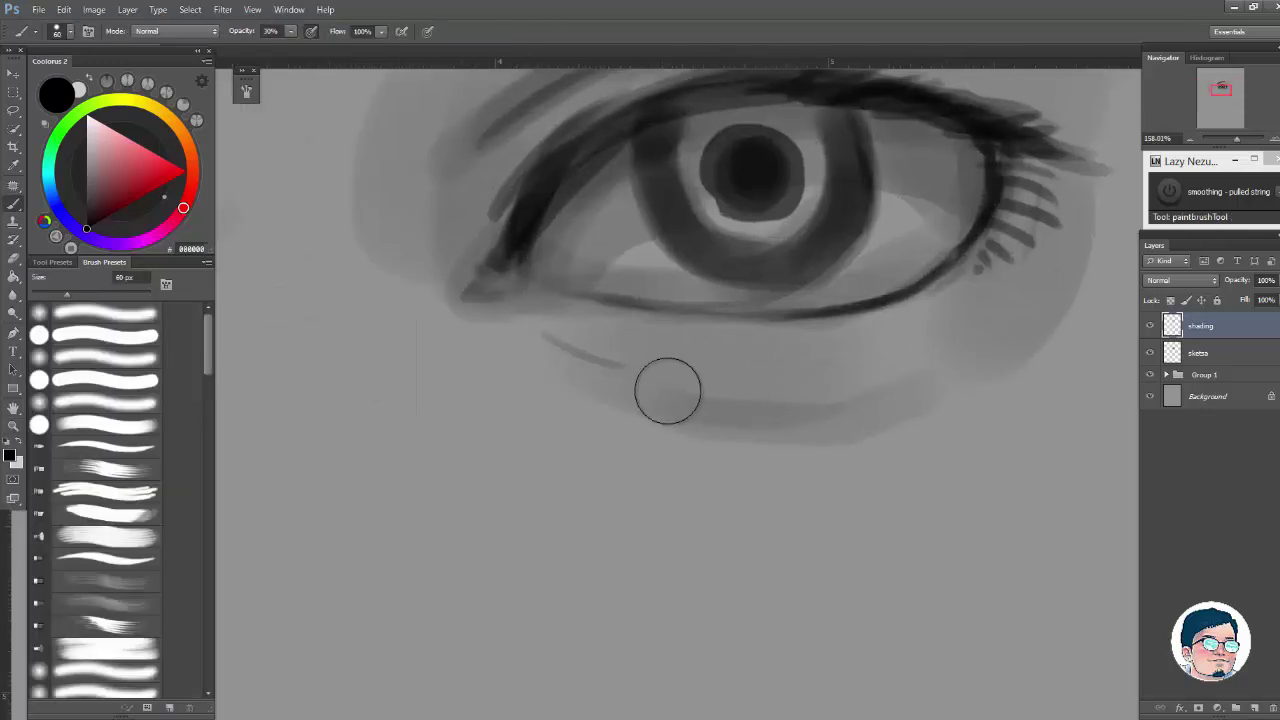
{"action": "left_click_drag", "start_coordinate": [666, 391], "coordinate": [845, 403]}
Step: Build up the shadows around the outer corner, the upper eyelid and the inner corner with the 60 px brush
{"action": "left_click_drag", "start_coordinate": [1062, 316], "coordinate": [895, 368]}
{"action": "left_click_drag", "start_coordinate": [862, 340], "coordinate": [889, 336]}
{"action": "left_click_drag", "start_coordinate": [898, 293], "coordinate": [860, 334]}
{"action": "left_click_drag", "start_coordinate": [750, 234], "coordinate": [888, 223]}
{"action": "left_click_drag", "start_coordinate": [580, 333], "coordinate": [577, 353]}
{"action": "mouse_move", "coordinate": [648, 240]}
{"action": "left_mouse_down"}
{"action": "mouse_move", "coordinate": [651, 263]}
{"action": "mouse_move", "coordinate": [561, 301]}
{"action": "left_mouse_up"}
{"action": "mouse_move", "coordinate": [945, 243]}
{"action": "left_mouse_down"}
{"action": "mouse_move", "coordinate": [800, 285]}
{"action": "mouse_move", "coordinate": [798, 307]}
{"action": "left_mouse_up"}
Step: Enlarge the brush to 125 px and darken the soft shadow above the outer corner of the eye
{"action": "key", "text": "]"}
{"action": "key", "text": "]"}
{"action": "key", "text": "]"}
{"action": "key", "text": "]"}
{"action": "key", "text": "]"}
{"action": "mouse_move", "coordinate": [871, 278]}
{"action": "left_mouse_down"}
{"action": "mouse_move", "coordinate": [838, 290]}
{"action": "mouse_move", "coordinate": [876, 290]}
{"action": "left_mouse_up"}
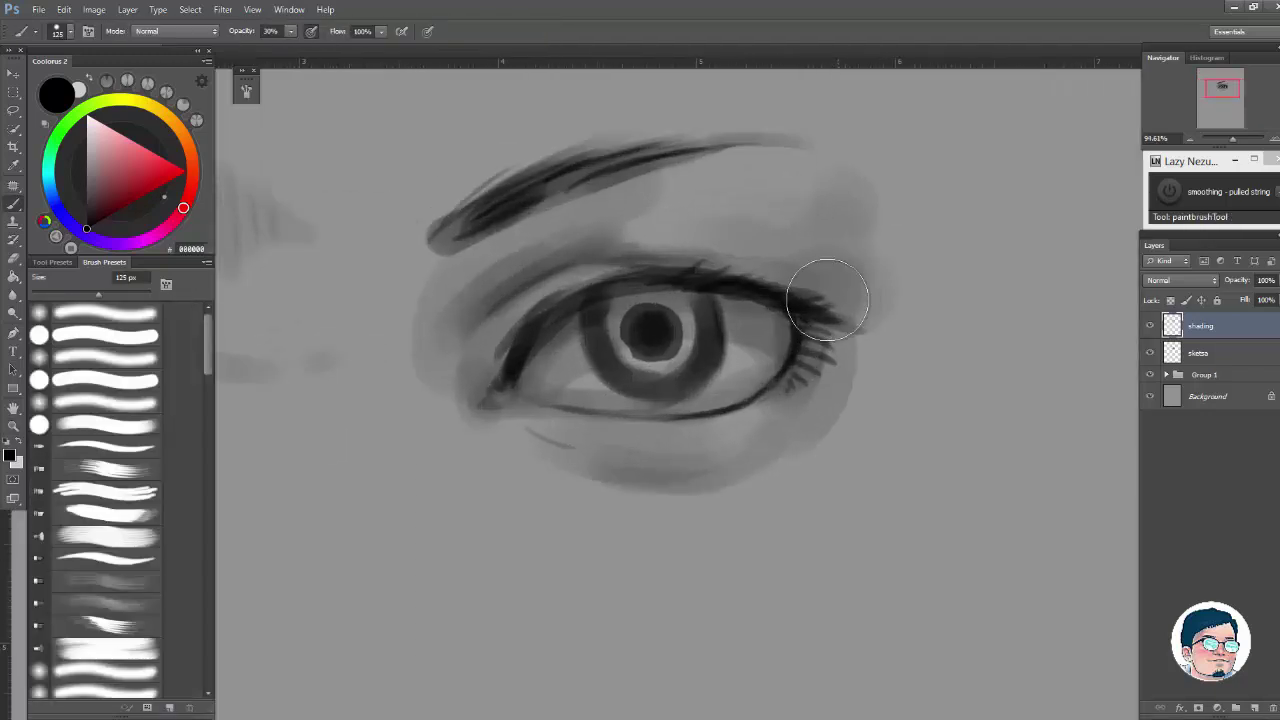
Step: Reduce the brush to 60 px and try a shading stroke across the top of the iris, undoing it
{"action": "key", "text": "bracketleft"}
{"action": "key", "text": "bracketleft"}
{"action": "key", "text": "bracketleft"}
{"action": "key", "text": "bracketleft"}
{"action": "key", "text": "bracketleft"}
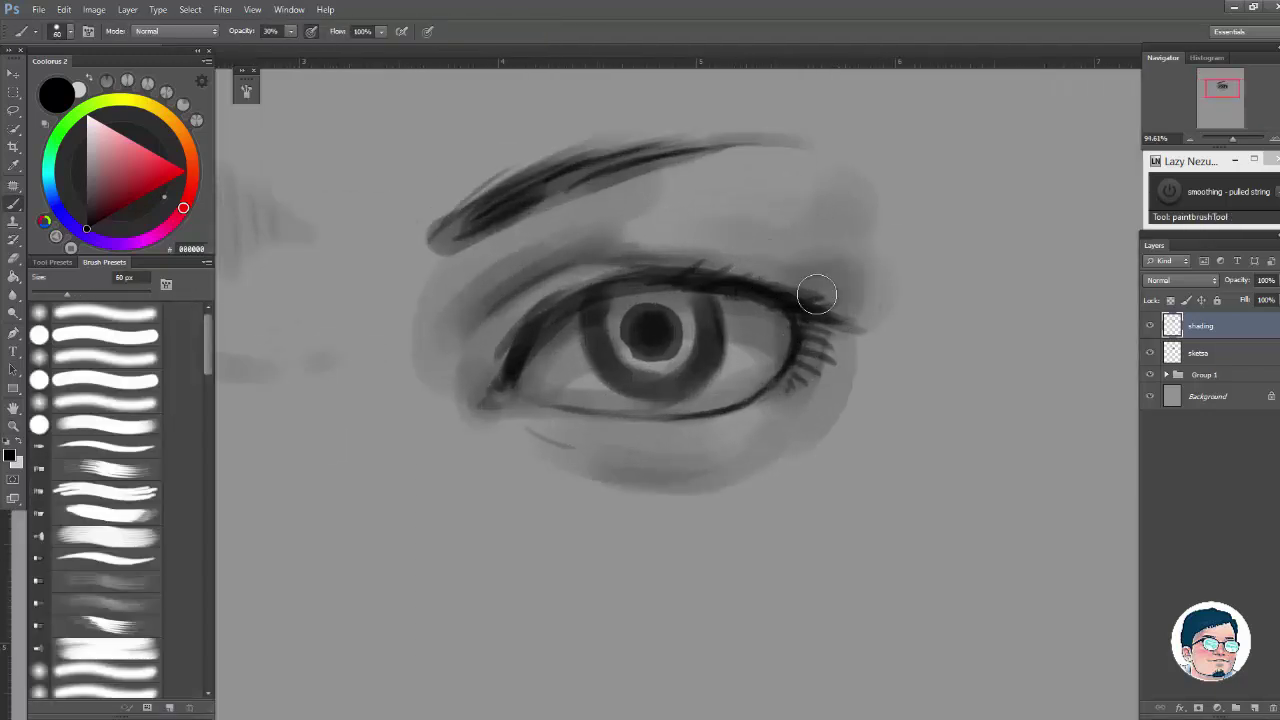
{"action": "left_click_drag", "start_coordinate": [604, 316], "coordinate": [644, 311]}
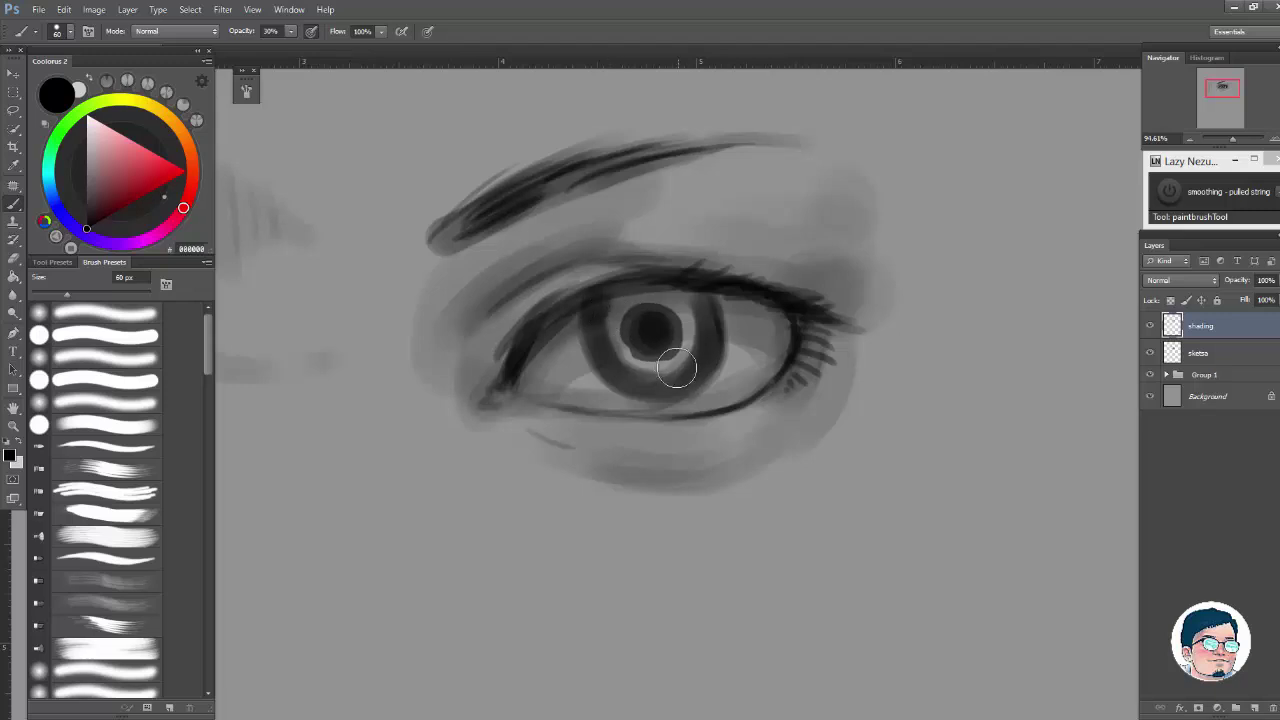
{"action": "key", "text": "ctrl+z"}
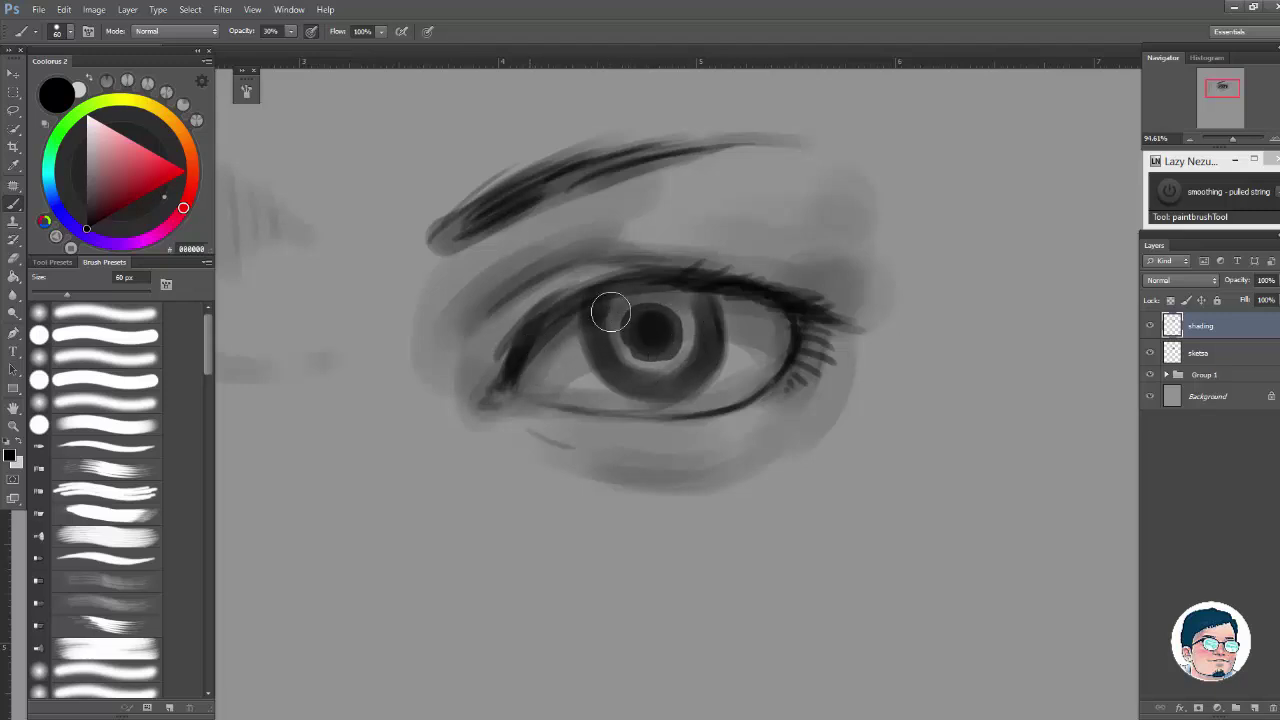
{"action": "mouse_move", "coordinate": [846, 314]}
{"action": "left_mouse_down"}
{"action": "mouse_move", "coordinate": [800, 305]}
{"action": "mouse_move", "coordinate": [830, 290]}
{"action": "left_mouse_up"}
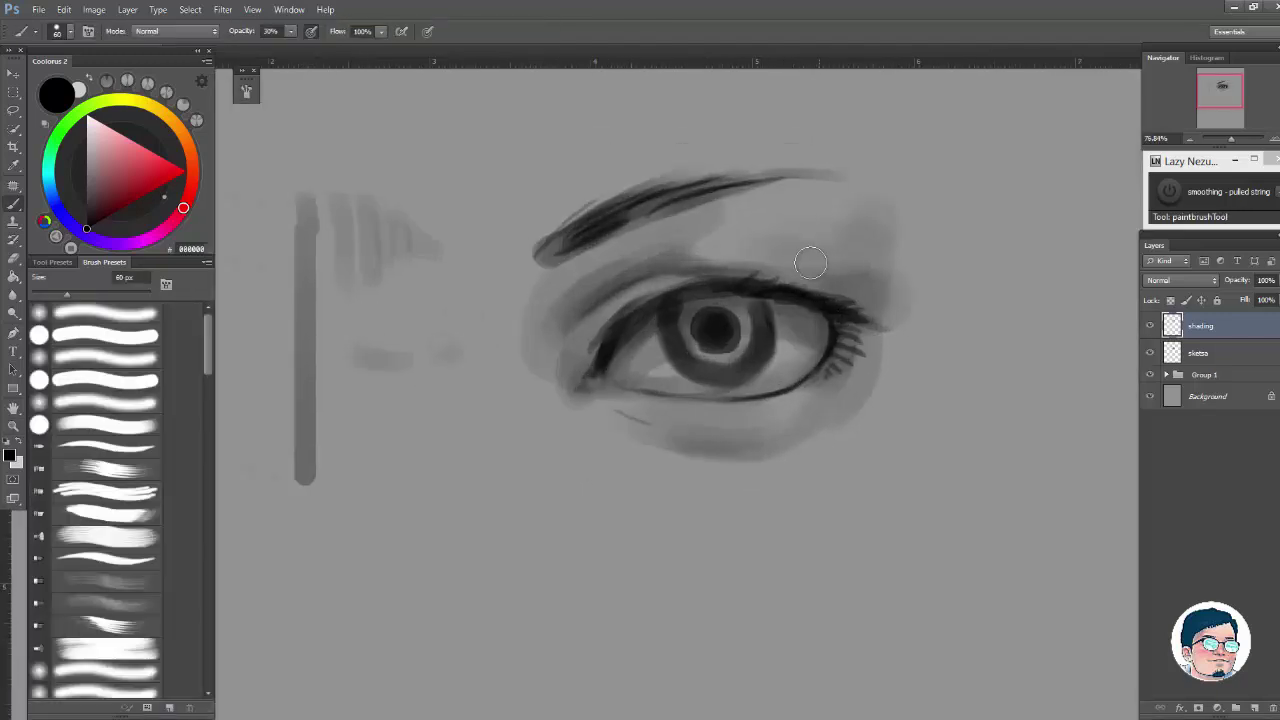
Step: Try a stroke with a different round brush preset below the existing test marks and undo it
{"action": "left_click", "coordinate": [117, 387]}
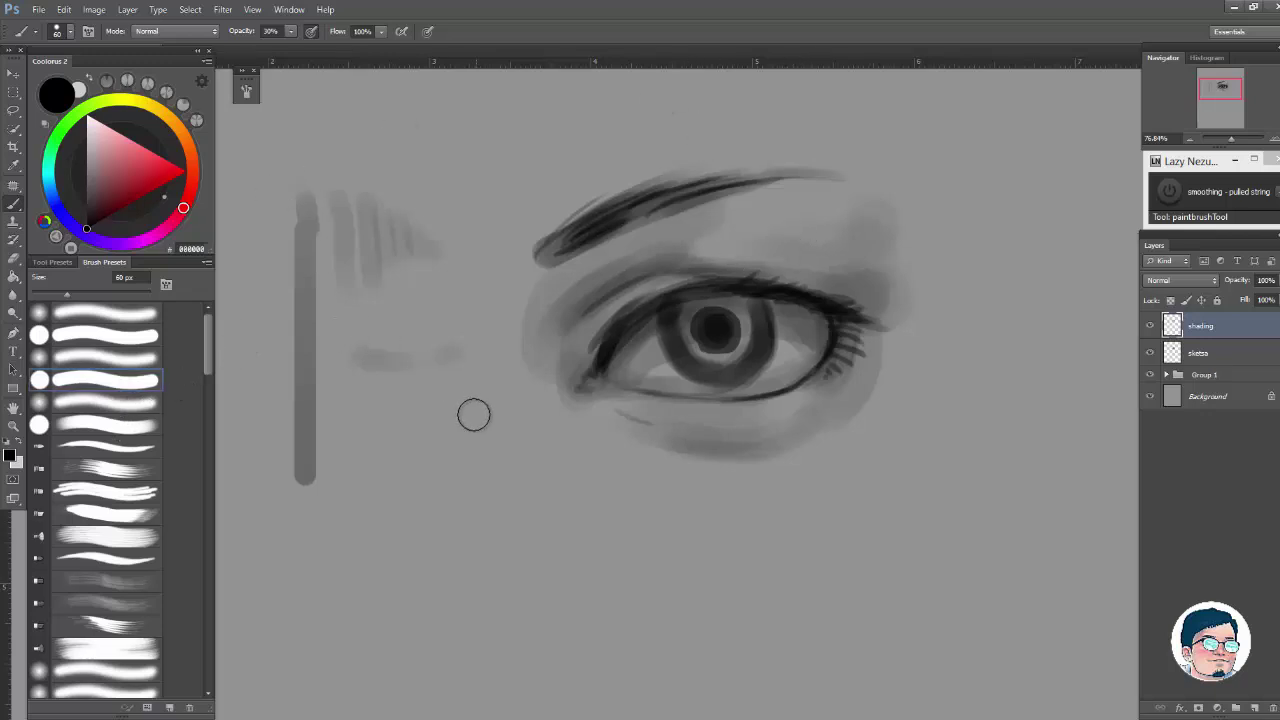
{"action": "left_click_drag", "start_coordinate": [394, 480], "coordinate": [396, 489]}
{"action": "key", "text": "ctrl+z"}
Step: Try long overlapping strokes beside the eye with the hard round preset at 18% opacity, and undo them
{"action": "left_click", "coordinate": [128, 341]}
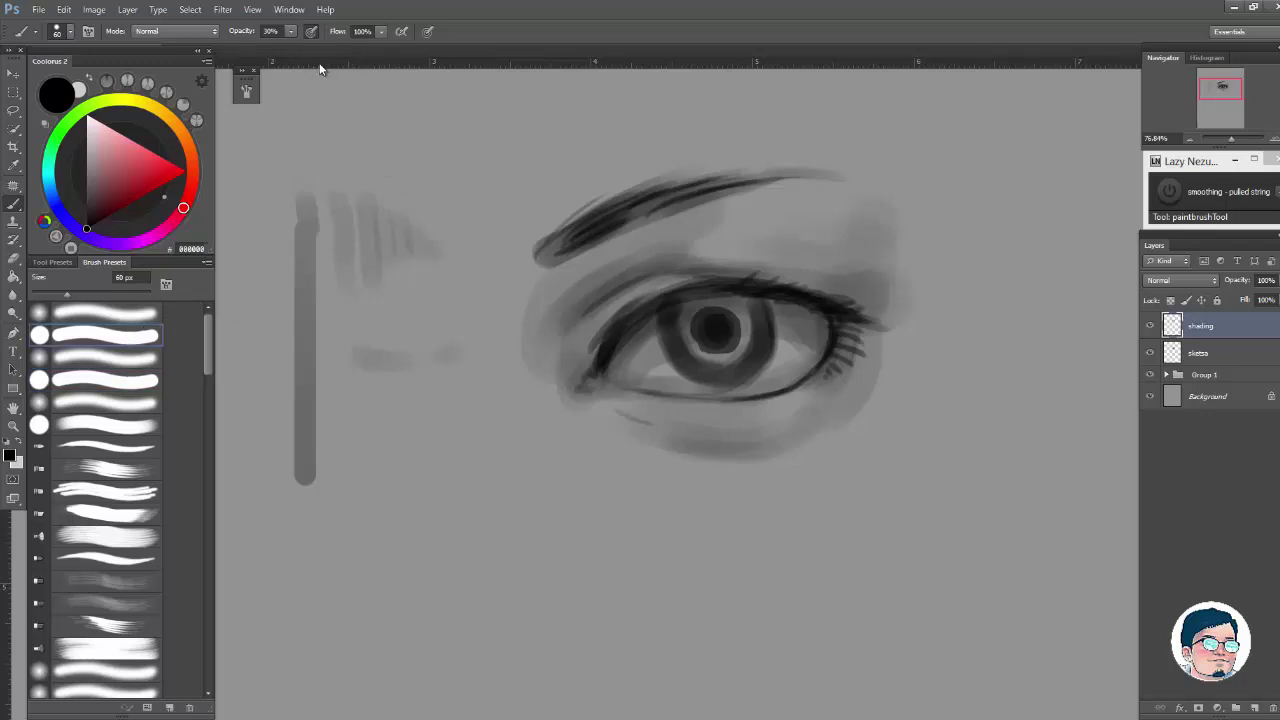
{"action": "left_click", "coordinate": [291, 31]}
{"action": "mouse_move", "coordinate": [391, 406]}
{"action": "left_mouse_down"}
{"action": "mouse_move", "coordinate": [427, 557]}
{"action": "mouse_move", "coordinate": [465, 515]}
{"action": "left_mouse_up"}
{"action": "key", "text": "ctrl+space"}
{"action": "mouse_move", "coordinate": [392, 340]}
{"action": "left_mouse_down"}
{"action": "mouse_move", "coordinate": [446, 516]}
{"action": "mouse_move", "coordinate": [478, 575]}
{"action": "left_mouse_up"}
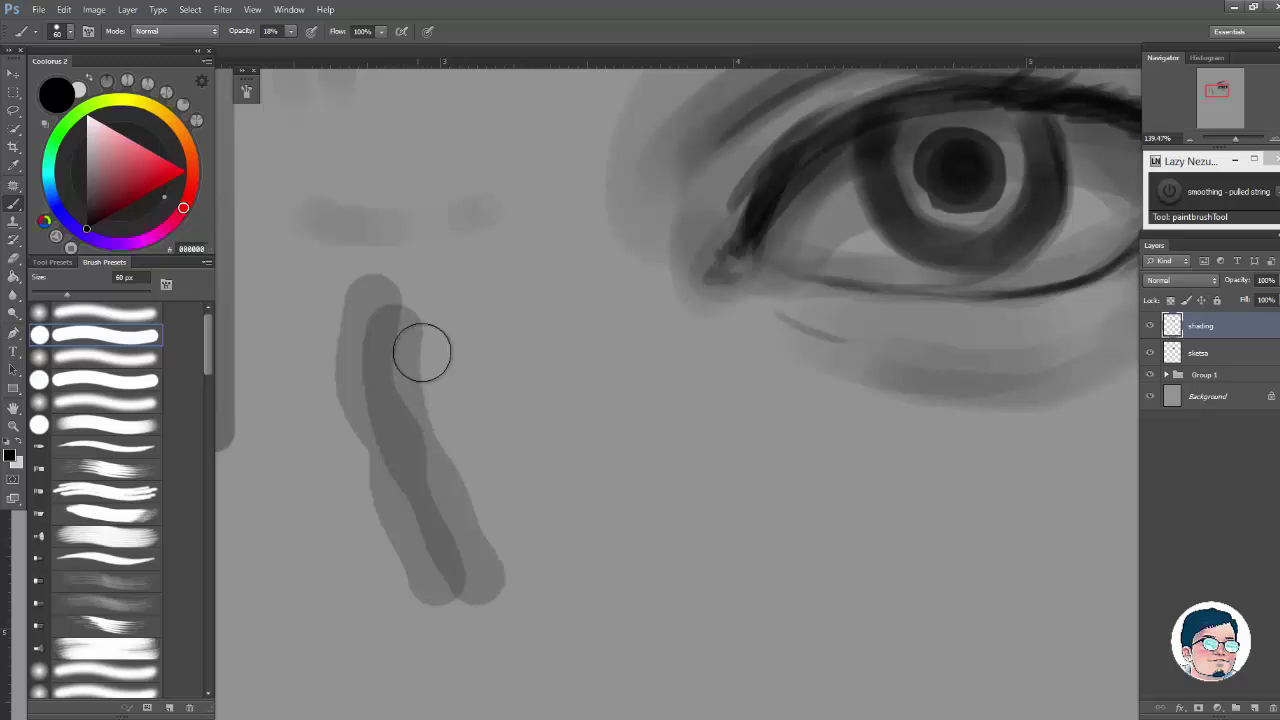
{"action": "key", "text": "ctrl+alt+z"}
{"action": "key", "text": "ctrl+alt+z"}
Step: Paint a patch of overlapping hard-edged strokes beside the eye at 18% opacity to compare their edges
{"action": "mouse_move", "coordinate": [400, 400]}
{"action": "left_mouse_down"}
{"action": "mouse_move", "coordinate": [357, 431]}
{"action": "mouse_move", "coordinate": [376, 449]}
{"action": "mouse_move", "coordinate": [493, 455]}
{"action": "mouse_move", "coordinate": [362, 412]}
{"action": "mouse_move", "coordinate": [435, 420]}
{"action": "mouse_move", "coordinate": [451, 394]}
{"action": "mouse_move", "coordinate": [387, 383]}
{"action": "mouse_move", "coordinate": [466, 402]}
{"action": "left_mouse_up"}
{"action": "key", "text": "ctrl+space"}
{"action": "left_click_drag", "start_coordinate": [396, 487], "coordinate": [496, 482]}
{"action": "key", "text": "ctrl+space"}
{"action": "left_click_drag", "start_coordinate": [562, 322], "coordinate": [523, 328]}
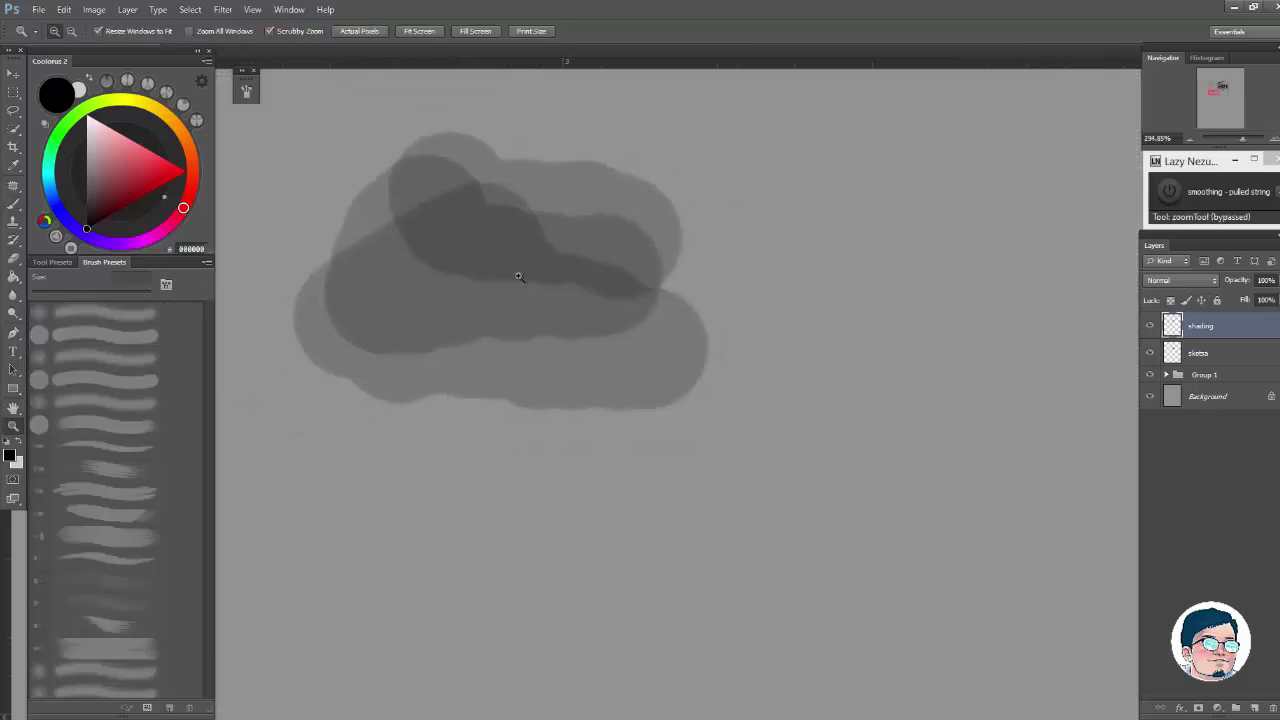
{"action": "key", "text": "b"}
{"action": "scroll", "coordinate": [640, 295], "scroll_direction": "down", "scroll_amount": 2}
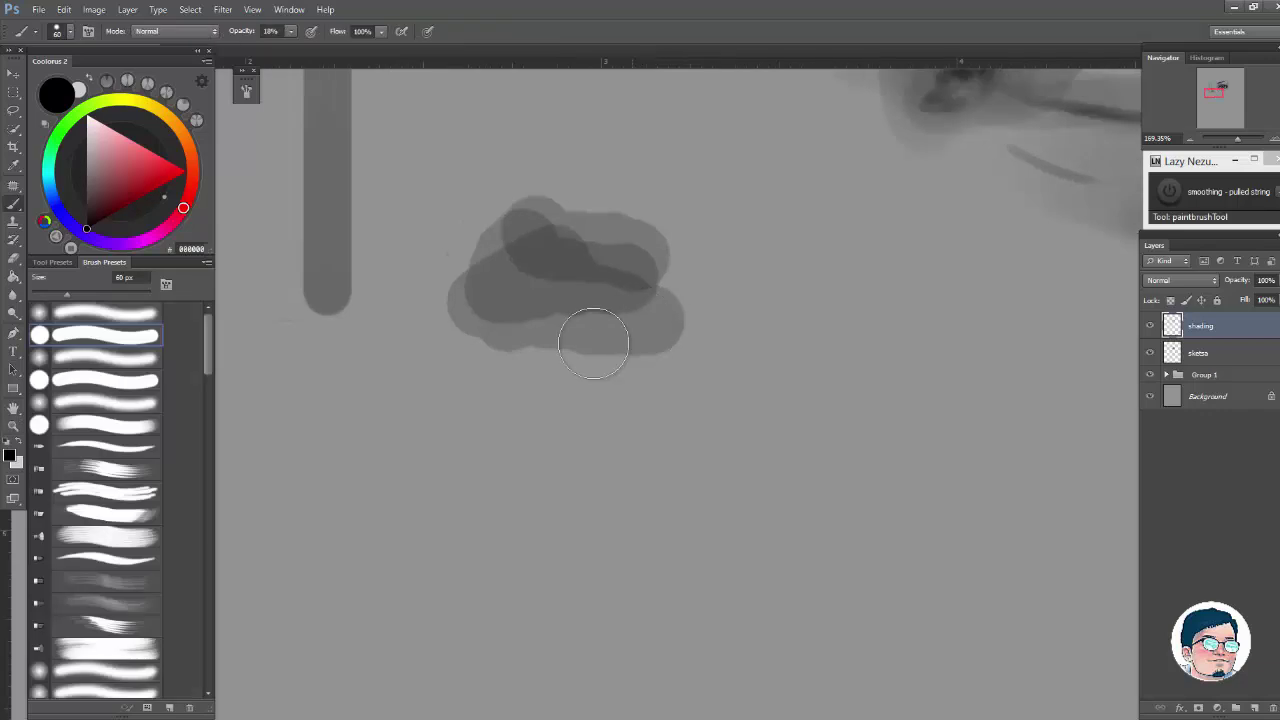
Step: Switch to the soft round preset and try strokes below the hard-edged patch, undoing each one
{"action": "left_click", "coordinate": [105, 402]}
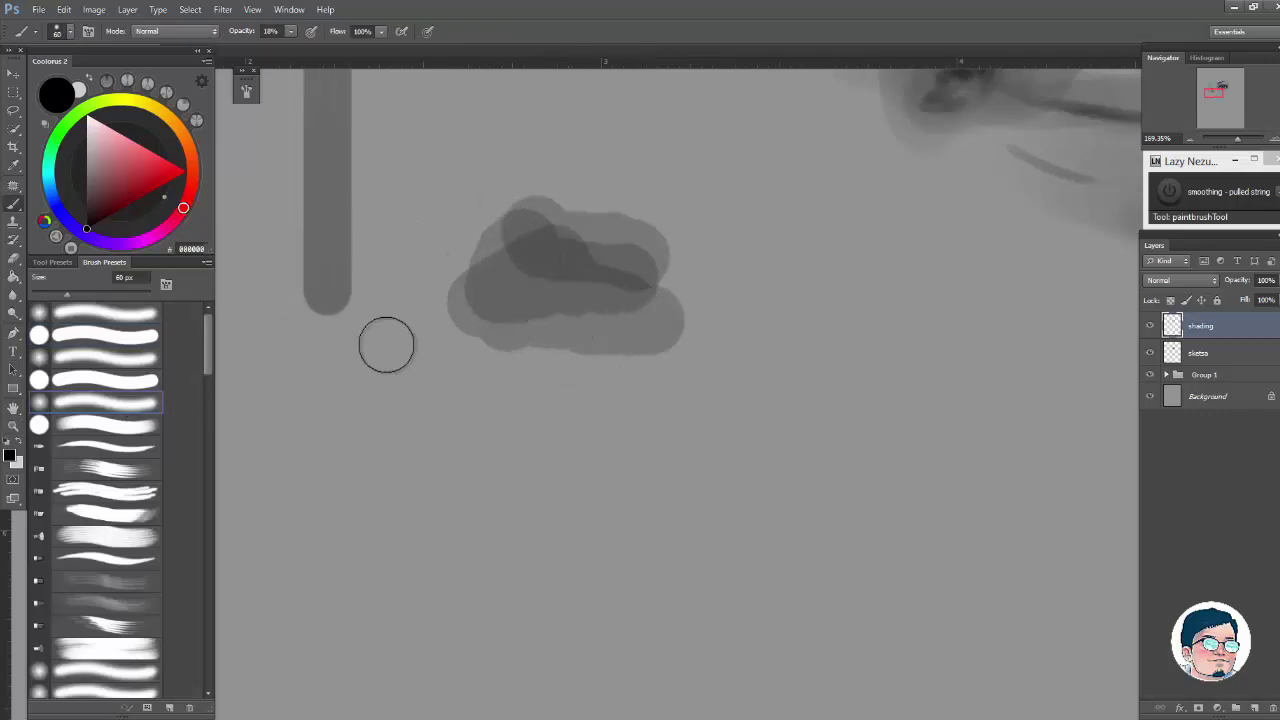
{"action": "mouse_move", "coordinate": [443, 406]}
{"action": "left_mouse_down"}
{"action": "mouse_move", "coordinate": [541, 427]}
{"action": "mouse_move", "coordinate": [671, 389]}
{"action": "left_mouse_up"}
{"action": "key", "text": "ctrl+z"}
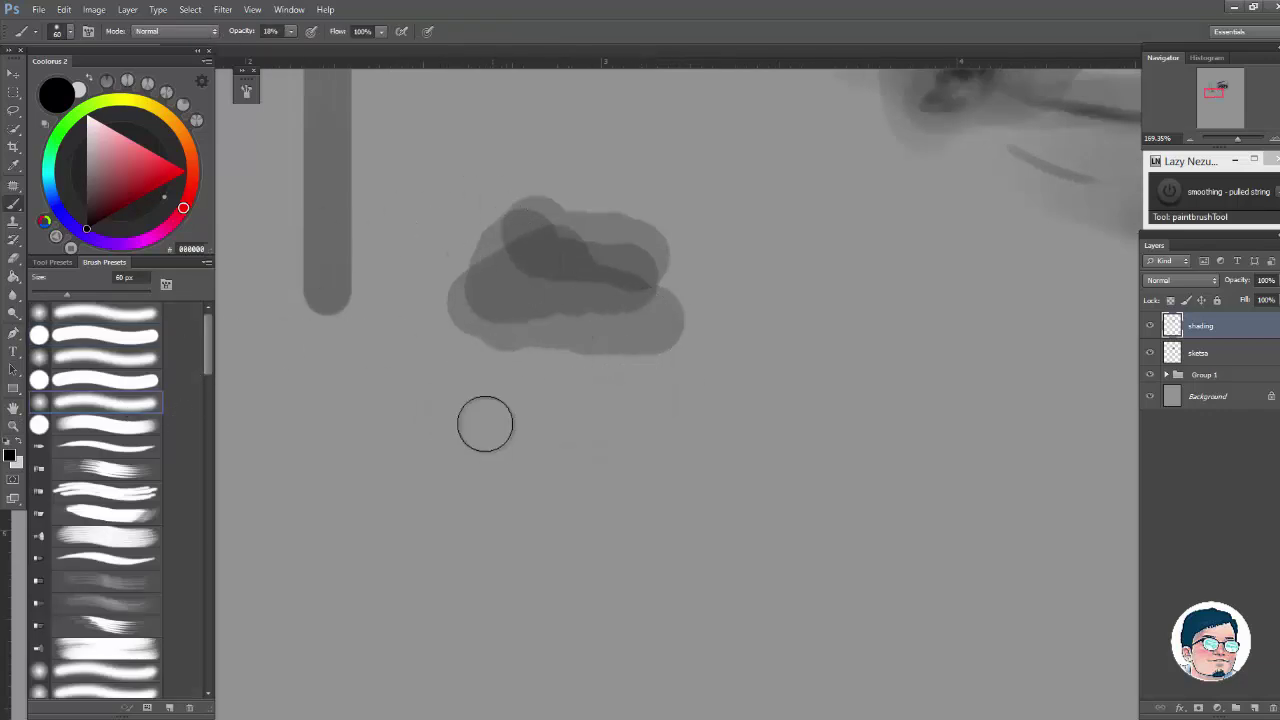
{"action": "mouse_move", "coordinate": [455, 410]}
{"action": "left_mouse_down"}
{"action": "mouse_move", "coordinate": [522, 408]}
{"action": "mouse_move", "coordinate": [609, 374]}
{"action": "left_mouse_up"}
{"action": "key", "text": "ctrl+z"}
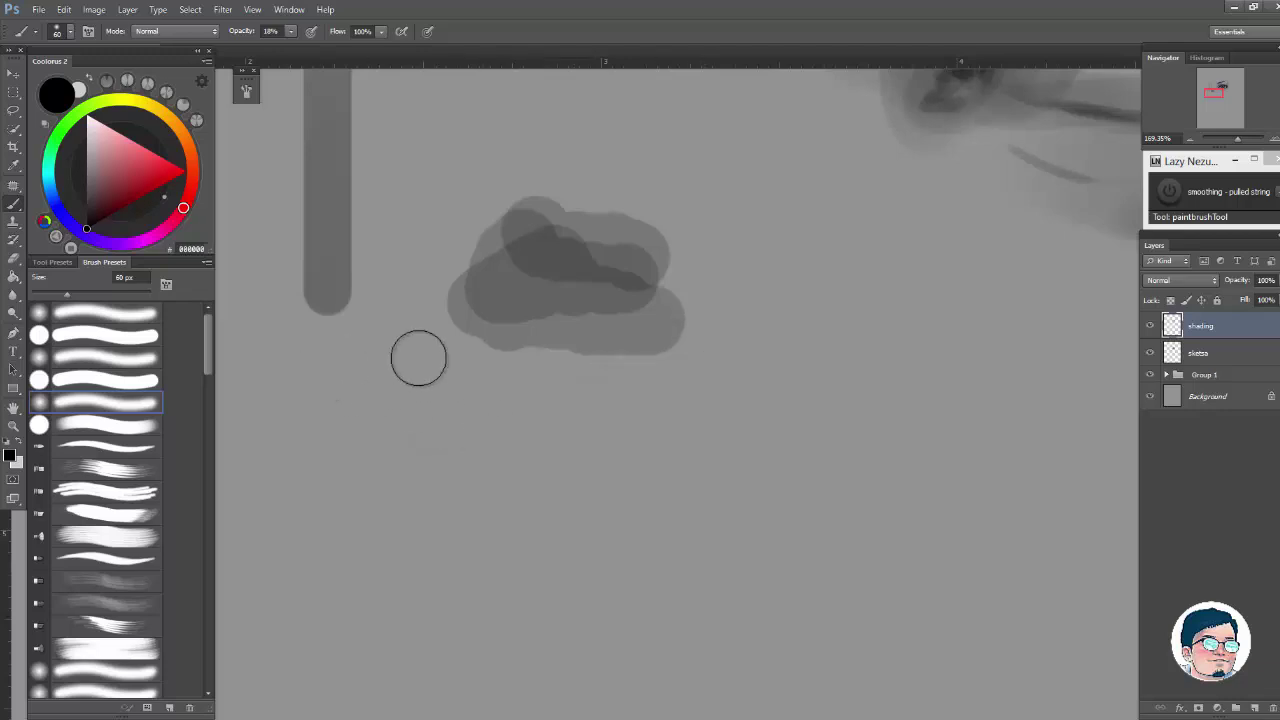
{"action": "mouse_move", "coordinate": [425, 432]}
{"action": "left_mouse_down"}
{"action": "mouse_move", "coordinate": [536, 411]}
{"action": "mouse_move", "coordinate": [640, 360]}
{"action": "left_mouse_up"}
{"action": "key", "text": "ctrl+z"}
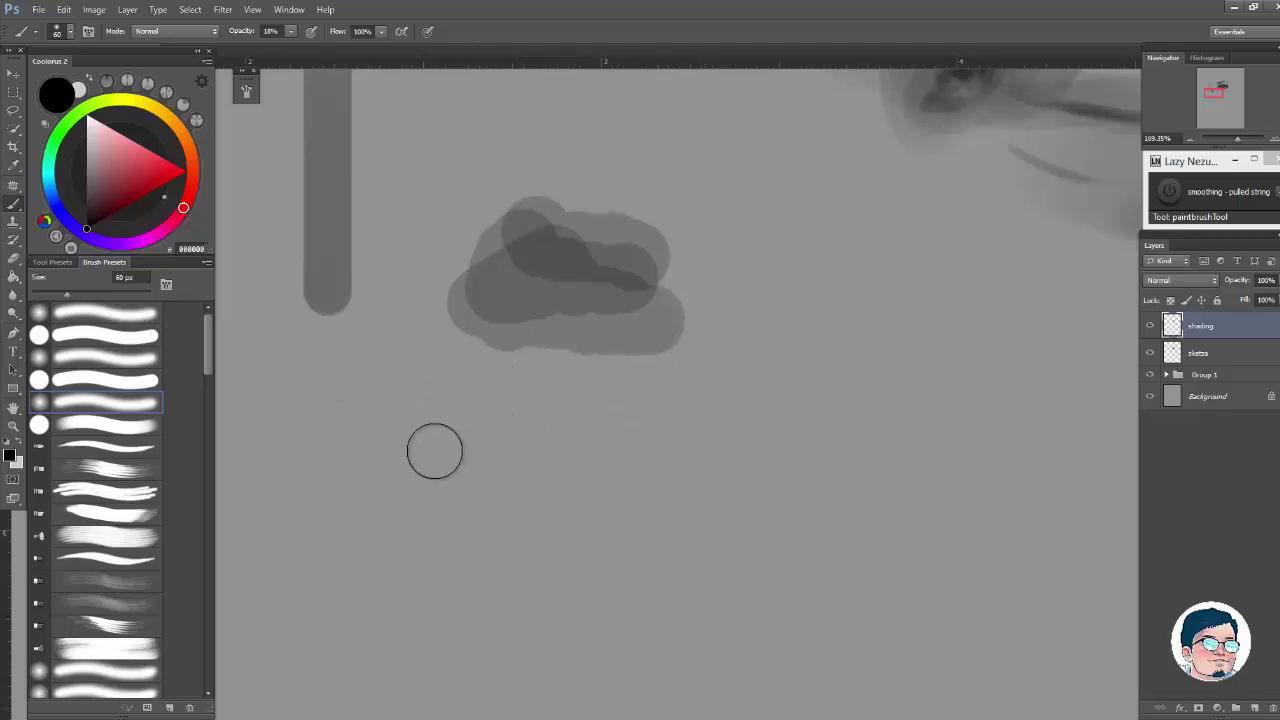
Step: Paint two overlapping soft-edged strokes below the hard-edged patch for comparison
{"action": "left_click_drag", "start_coordinate": [431, 449], "coordinate": [623, 389]}
{"action": "mouse_move", "coordinate": [448, 479]}
{"action": "left_mouse_down"}
{"action": "mouse_move", "coordinate": [508, 436]}
{"action": "mouse_move", "coordinate": [666, 414]}
{"action": "mouse_move", "coordinate": [542, 480]}
{"action": "mouse_move", "coordinate": [456, 501]}
{"action": "mouse_move", "coordinate": [650, 455]}
{"action": "left_mouse_up"}
{"action": "key", "text": "z"}
{"action": "mouse_move", "coordinate": [548, 524]}
{"action": "left_mouse_down"}
{"action": "mouse_move", "coordinate": [586, 380]}
{"action": "mouse_move", "coordinate": [503, 491]}
{"action": "mouse_move", "coordinate": [551, 449]}
{"action": "left_mouse_up"}
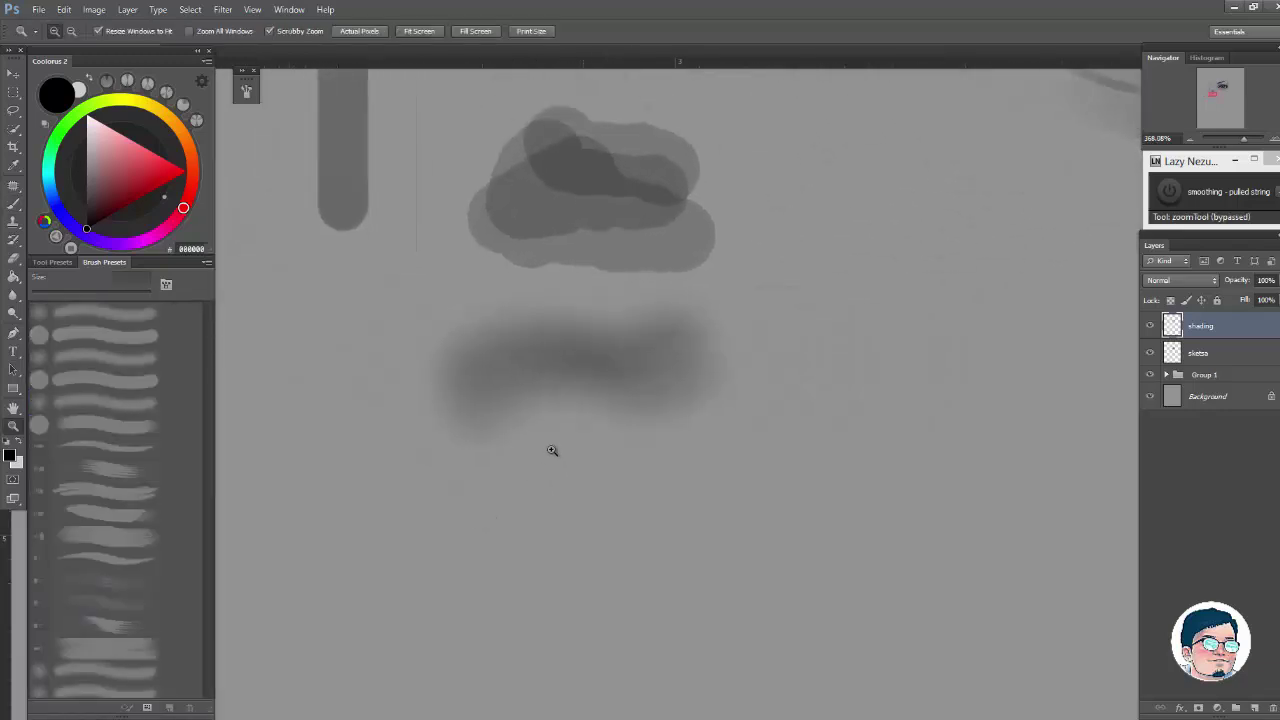
{"action": "key", "text": "b"}
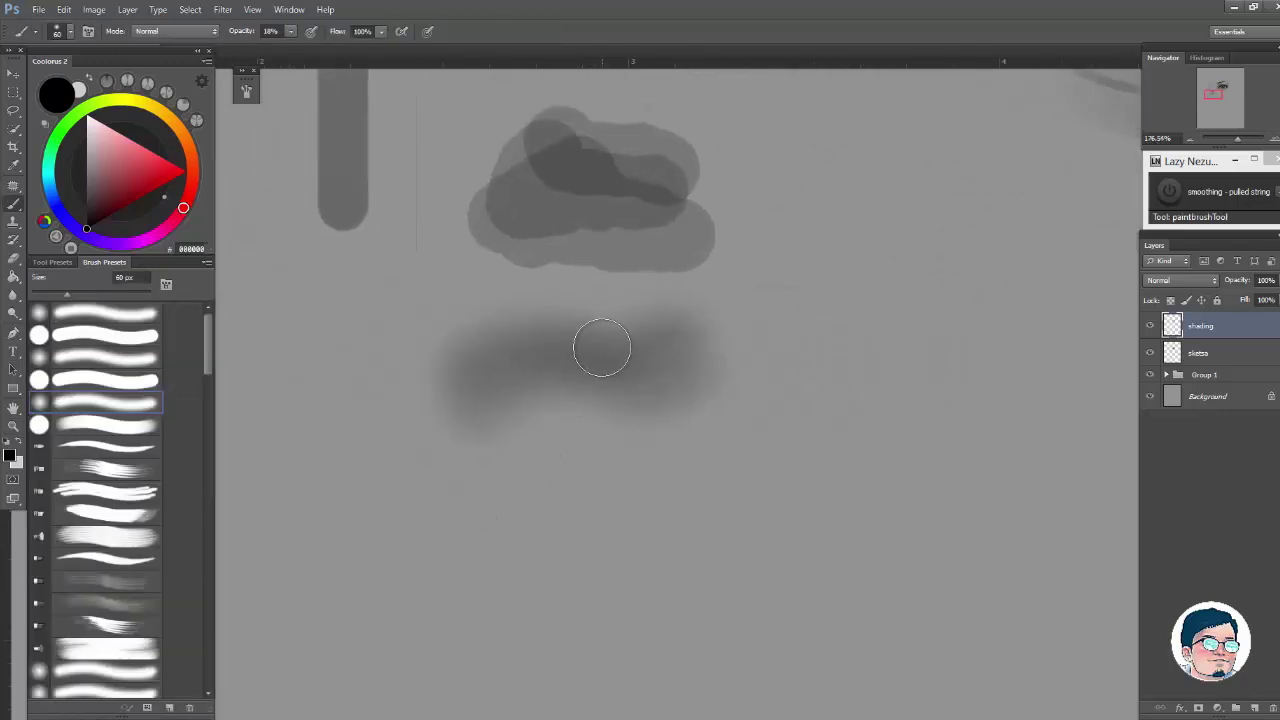
Step: Set the brush opacity to 50% and paint darker soft test strokes below the lighter ones for comparison with the eye
{"action": "key", "text": "5"}
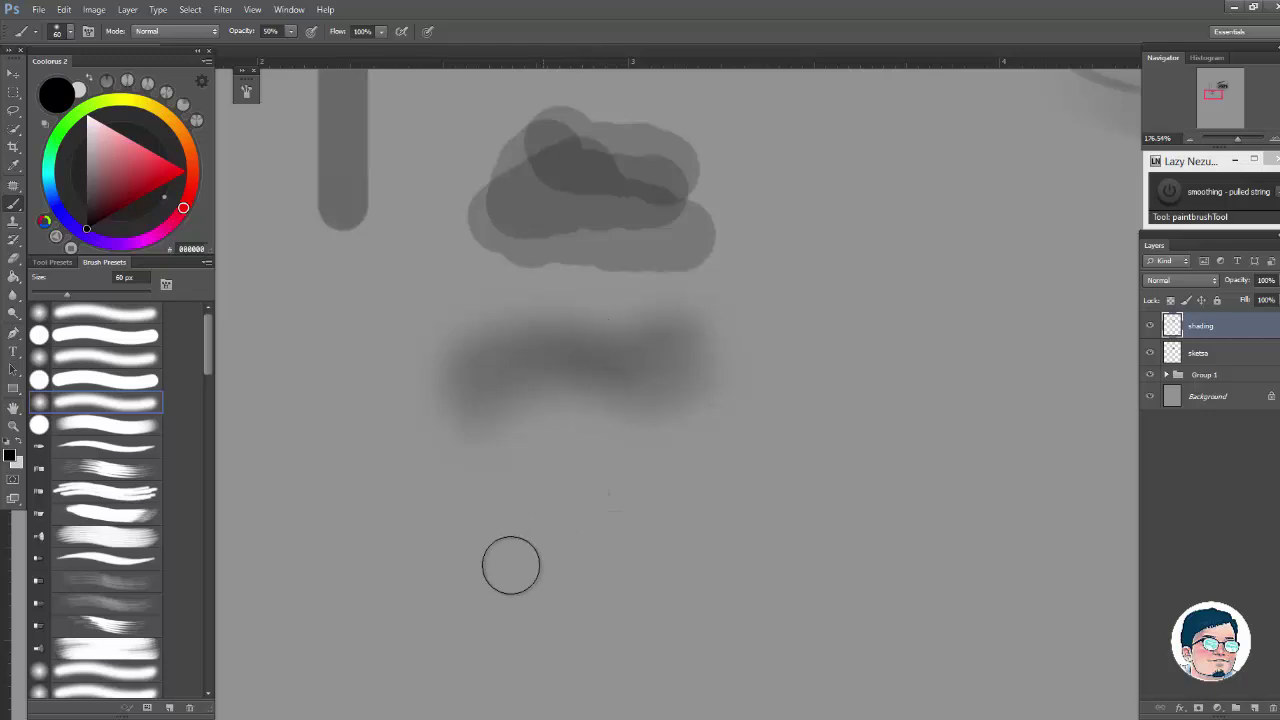
{"action": "left_click_drag", "start_coordinate": [468, 602], "coordinate": [662, 492]}
{"action": "mouse_move", "coordinate": [511, 614]}
{"action": "left_mouse_down"}
{"action": "mouse_move", "coordinate": [660, 520]}
{"action": "mouse_move", "coordinate": [740, 440]}
{"action": "mouse_move", "coordinate": [655, 600]}
{"action": "left_mouse_up"}
{"action": "left_click_drag", "start_coordinate": [820, 426], "coordinate": [752, 426]}
{"action": "left_click_drag", "start_coordinate": [846, 434], "coordinate": [683, 450]}
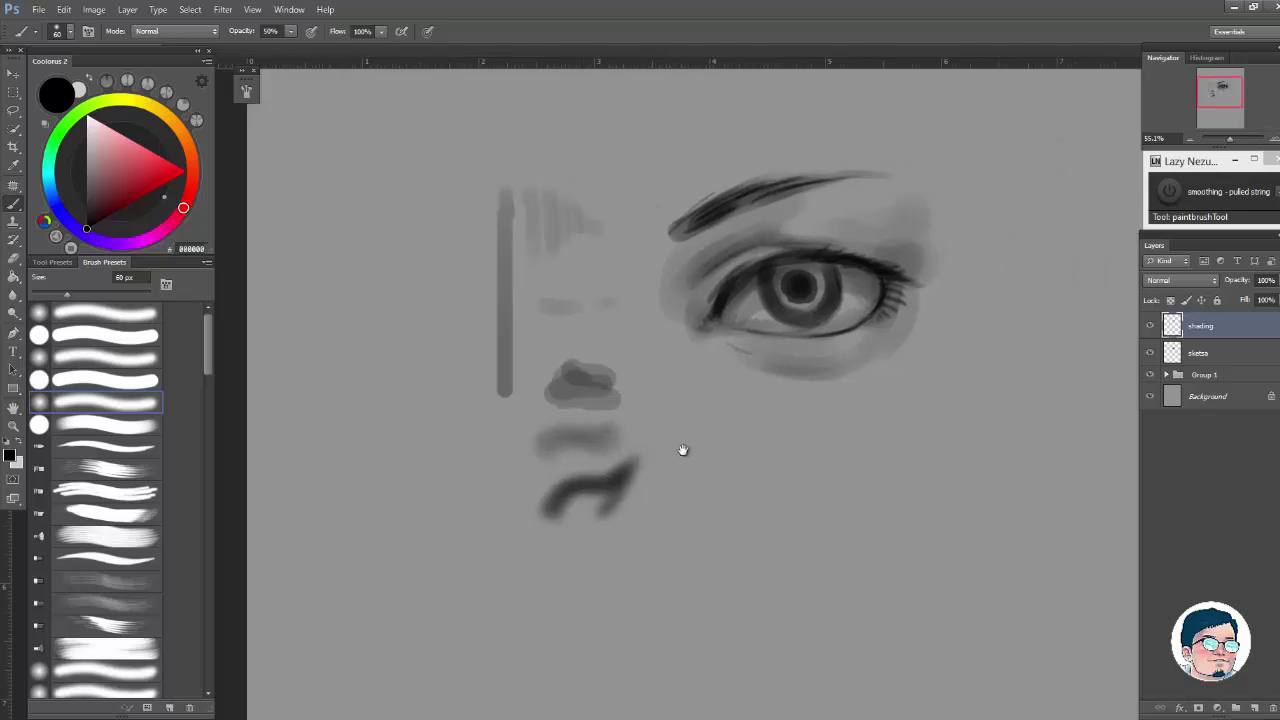
{"action": "mouse_move", "coordinate": [579, 484]}
{"action": "left_mouse_down"}
{"action": "mouse_move", "coordinate": [651, 466]}
{"action": "mouse_move", "coordinate": [623, 503]}
{"action": "left_mouse_up"}
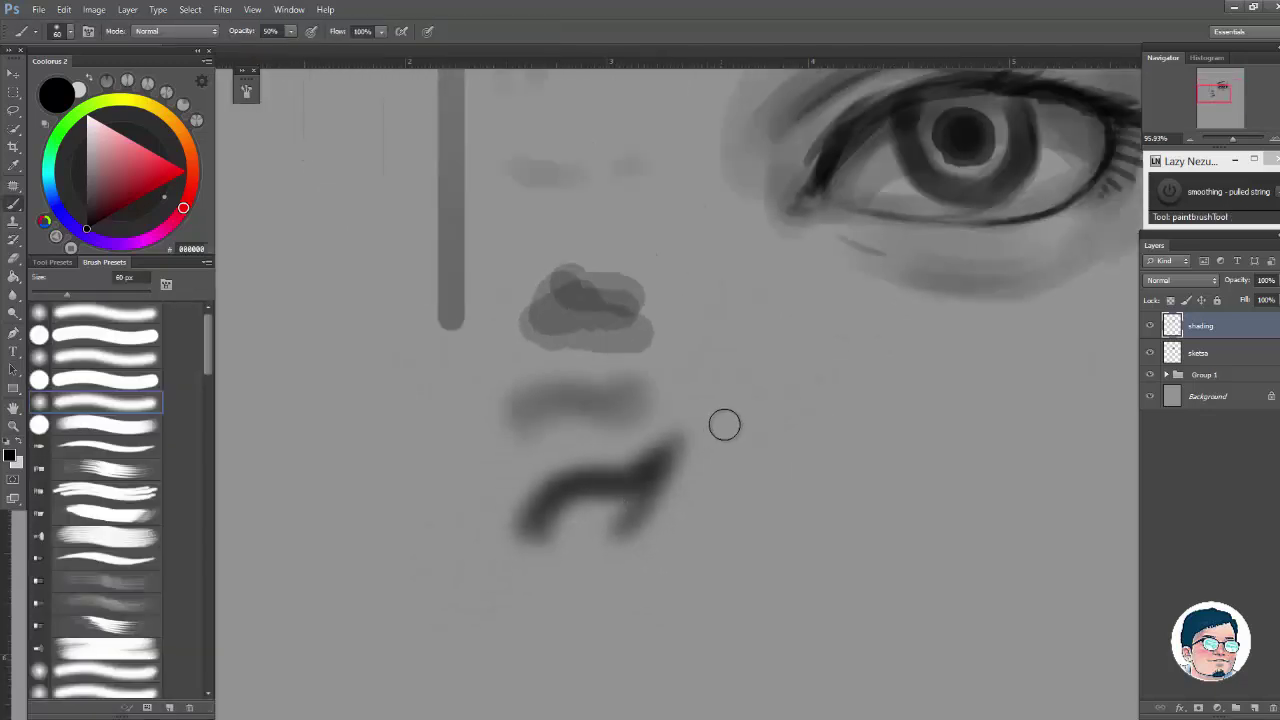
{"action": "left_click_drag", "start_coordinate": [737, 430], "coordinate": [668, 441]}
{"action": "left_click_drag", "start_coordinate": [771, 428], "coordinate": [593, 545]}
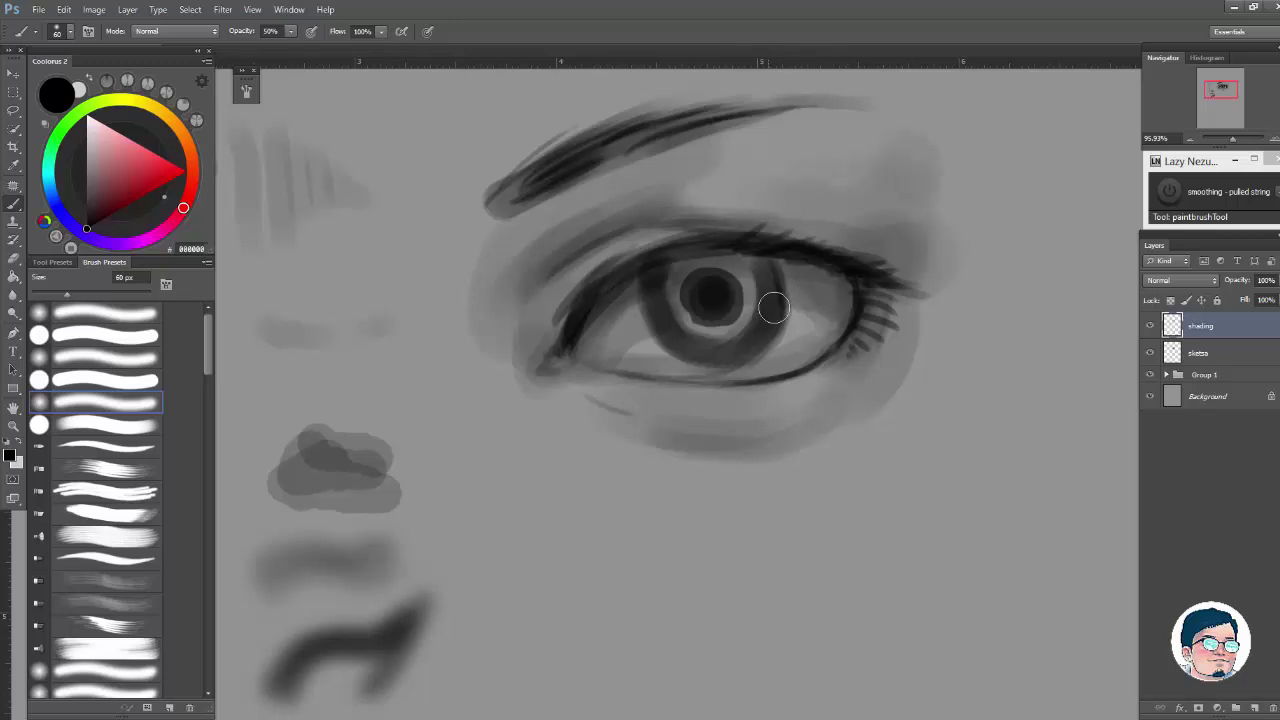
{"action": "mouse_move", "coordinate": [562, 518]}
{"action": "left_mouse_down"}
{"action": "mouse_move", "coordinate": [785, 368]}
{"action": "mouse_move", "coordinate": [588, 532]}
{"action": "mouse_move", "coordinate": [555, 532]}
{"action": "left_mouse_up"}
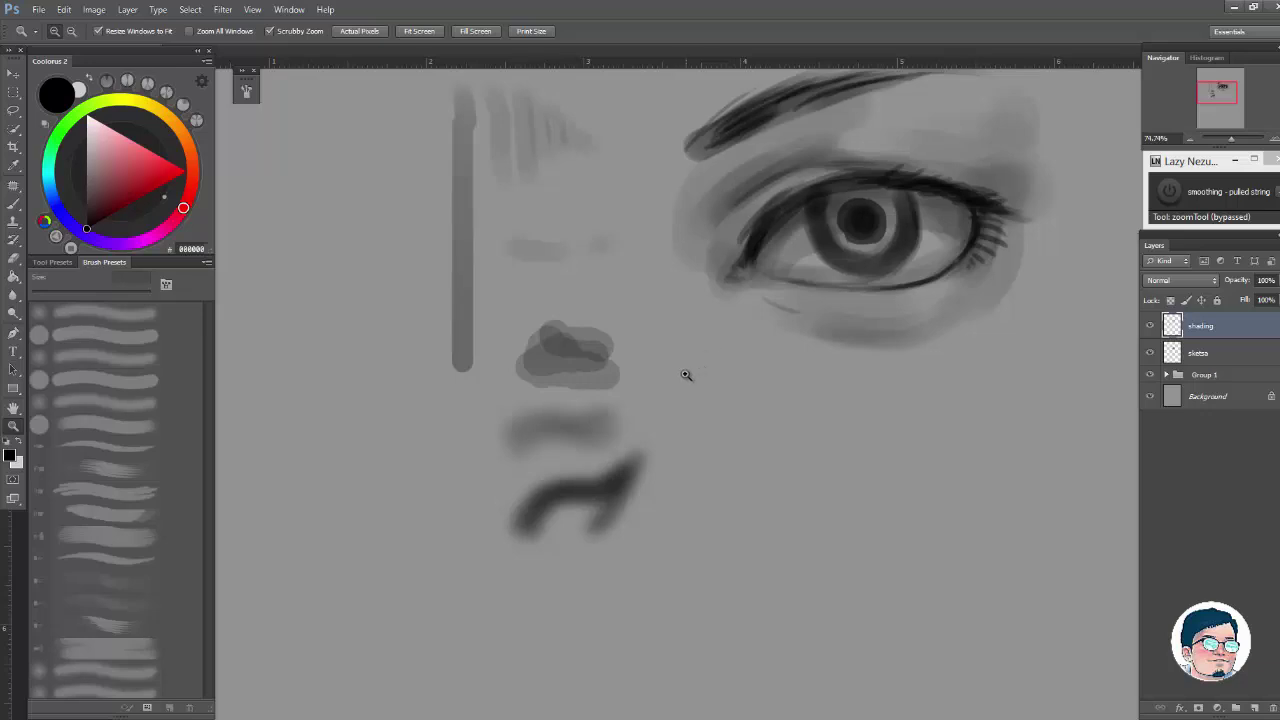
Step: Erase the hard-edged and soft test patches below and beside the eye
{"action": "key", "text": "e"}
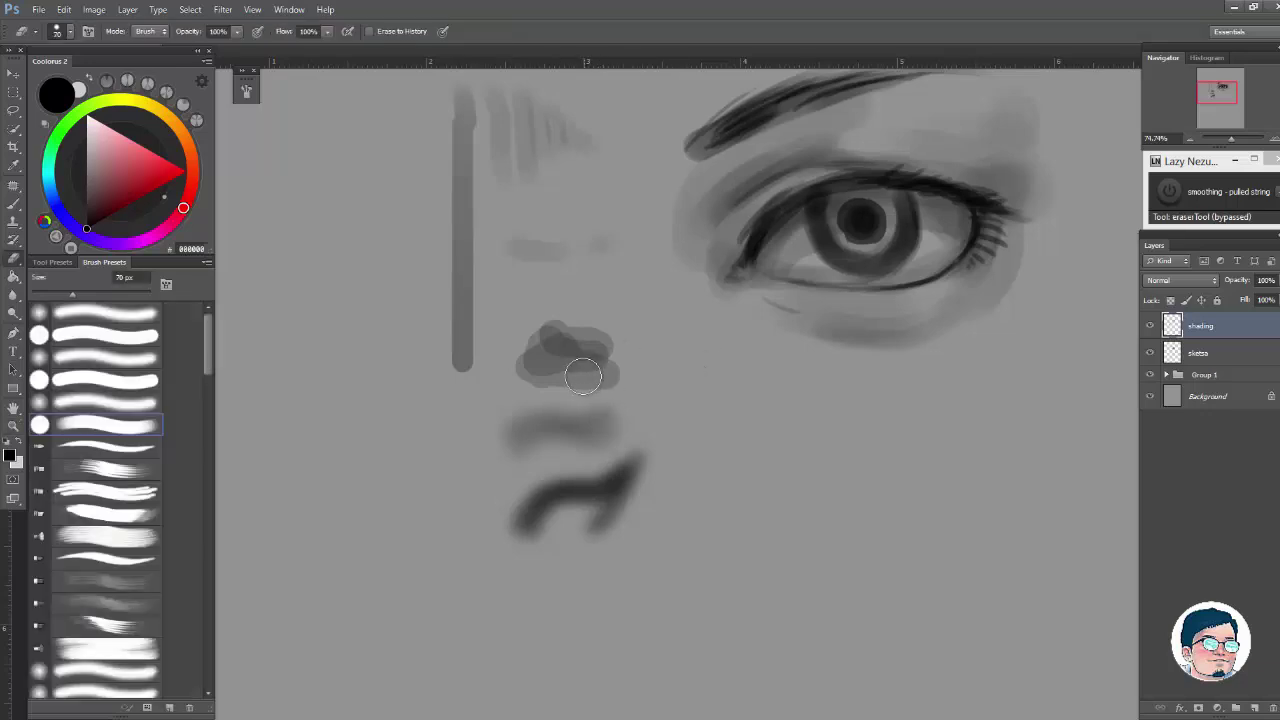
{"action": "mouse_move", "coordinate": [583, 376]}
{"action": "left_mouse_down"}
{"action": "mouse_move", "coordinate": [546, 432]}
{"action": "mouse_move", "coordinate": [562, 431]}
{"action": "mouse_move", "coordinate": [586, 471]}
{"action": "left_mouse_up"}
{"action": "key", "text": "z"}
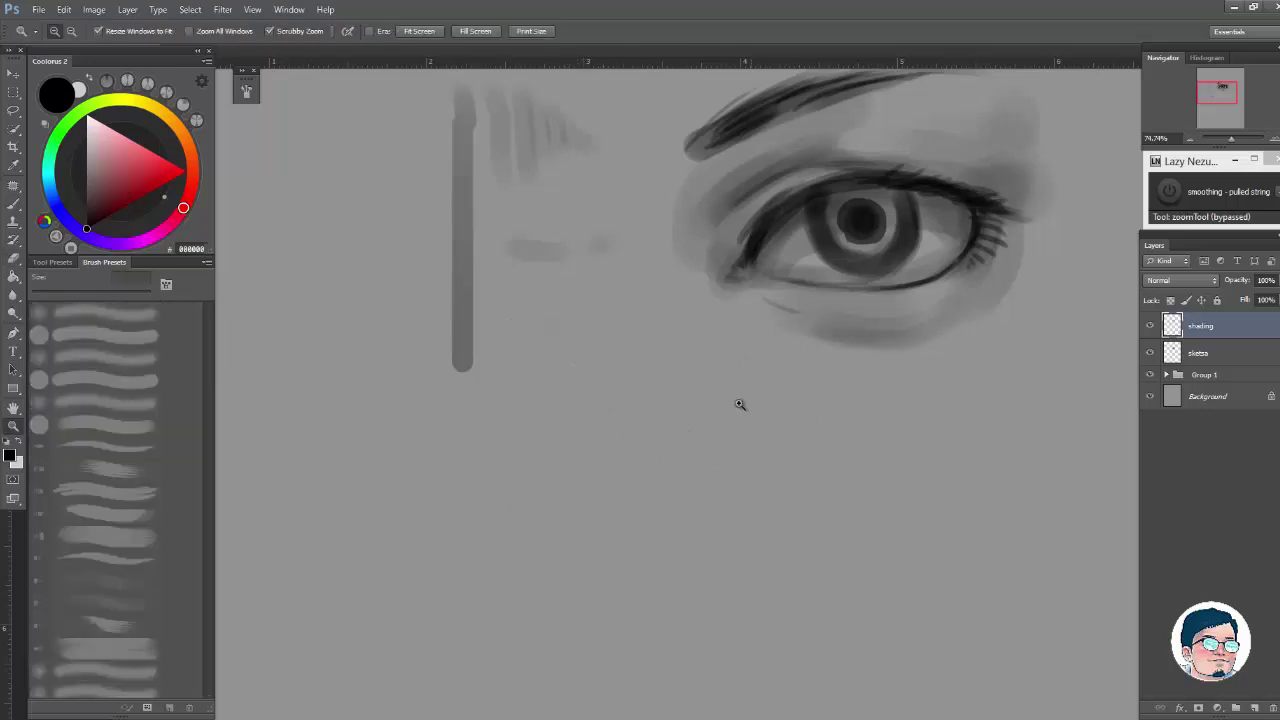
{"action": "left_click_drag", "start_coordinate": [740, 404], "coordinate": [602, 404]}
{"action": "key", "text": "e"}
{"action": "key", "text": "z"}
{"action": "left_click_drag", "start_coordinate": [704, 265], "coordinate": [823, 262]}
{"action": "key", "text": "e"}
Step: Enlarge the soft brush to 175 px and try a shading stroke beneath the lower eyelid, undoing it
{"action": "key", "text": "b"}
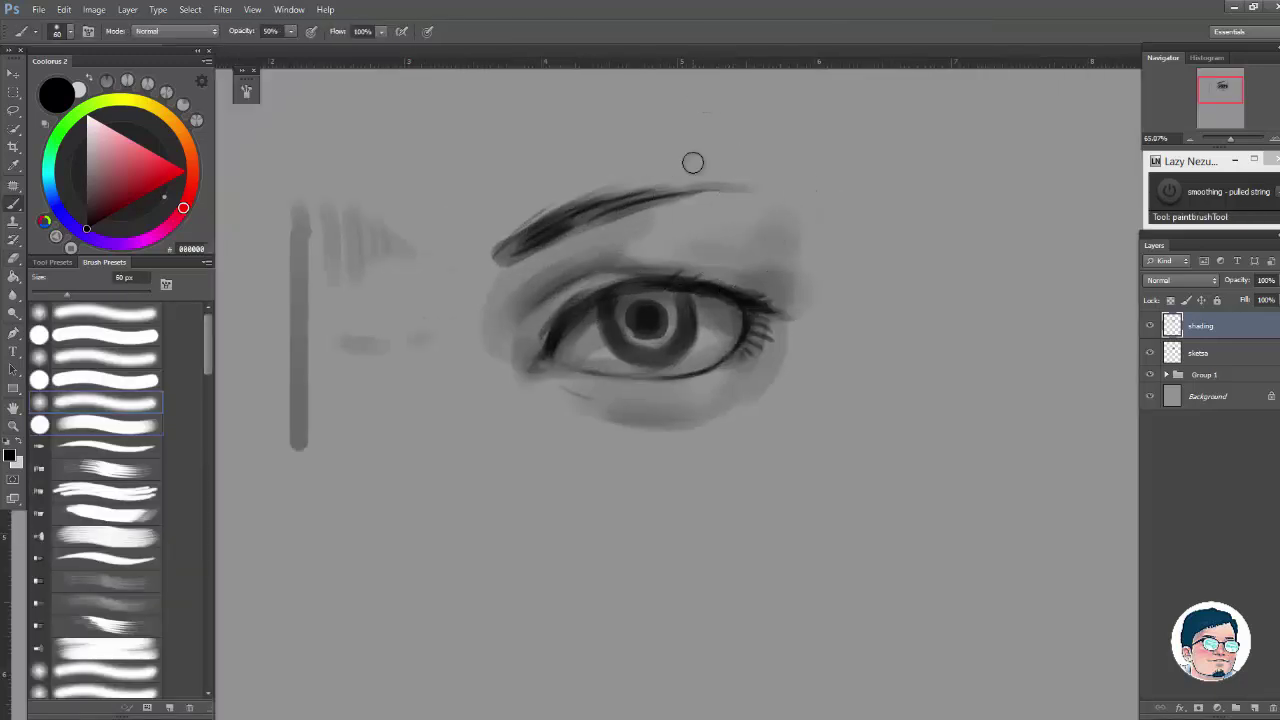
{"action": "key", "text": "z"}
{"action": "left_click_drag", "start_coordinate": [677, 331], "coordinate": [698, 334]}
{"action": "key", "text": "b"}
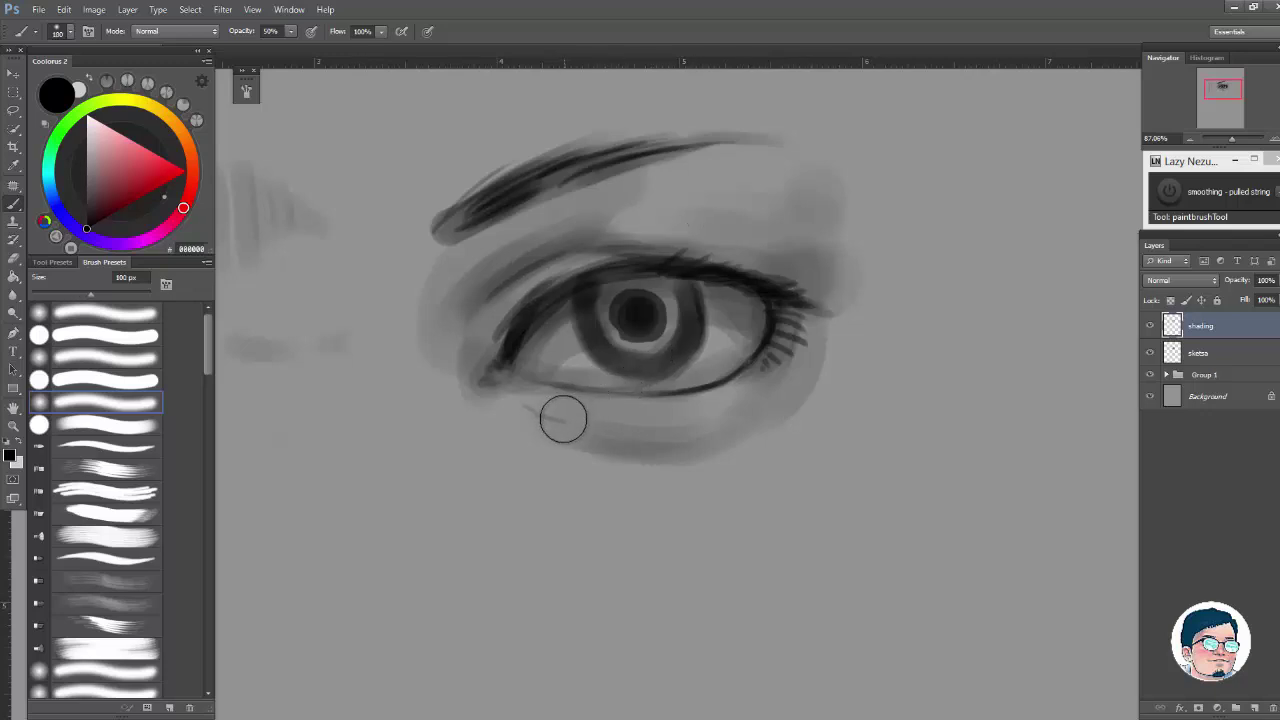
{"action": "key", "text": "bracketright"}
{"action": "key", "text": "bracketright"}
{"action": "key", "text": "bracketright"}
{"action": "key", "text": "bracketright"}
{"action": "key", "text": "bracketright"}
{"action": "key", "text": "bracketright"}
{"action": "left_click_drag", "start_coordinate": [613, 455], "coordinate": [678, 446]}
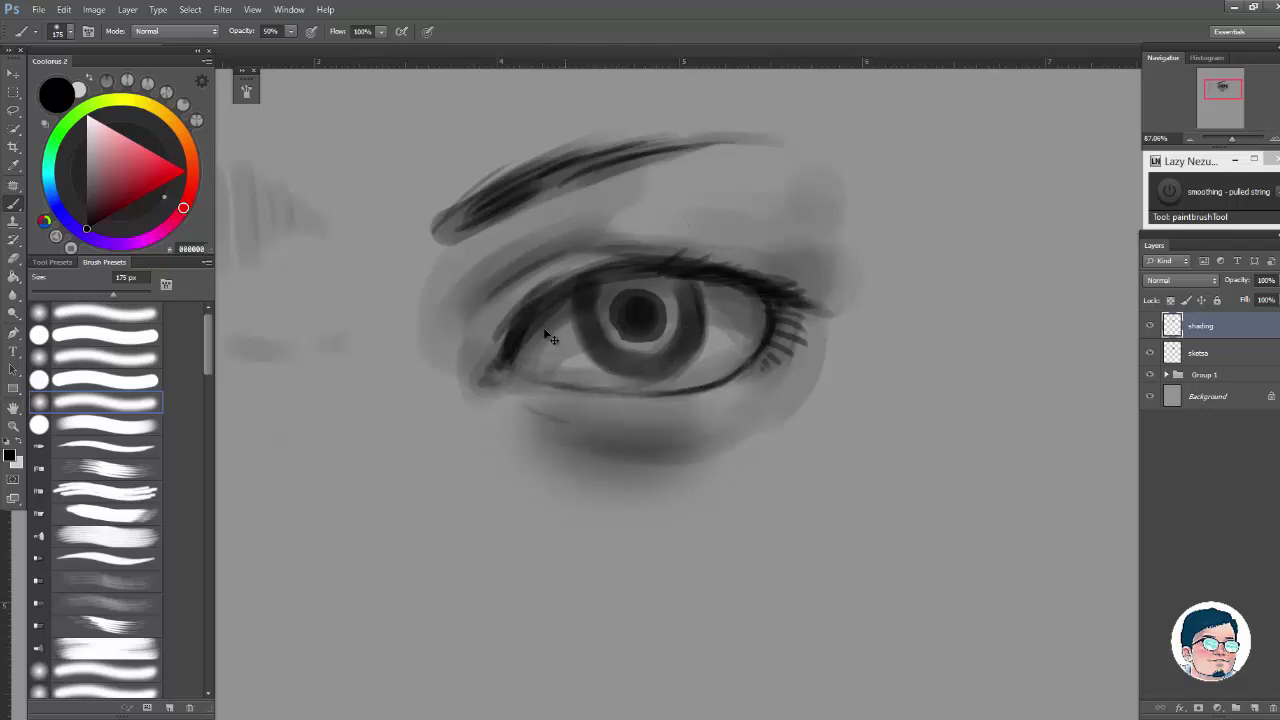
{"action": "key", "text": "ctrl+z"}
Step: Switch to the harder round preset with pressure-controlled opacity at 20% and shade broadly beneath and around the eye
{"action": "left_click", "coordinate": [109, 427]}
{"action": "mouse_move", "coordinate": [550, 436]}
{"action": "left_mouse_down"}
{"action": "mouse_move", "coordinate": [611, 443]}
{"action": "mouse_move", "coordinate": [782, 391]}
{"action": "left_mouse_up"}
{"action": "key", "text": "ctrl+z"}
{"action": "left_click", "coordinate": [311, 32]}
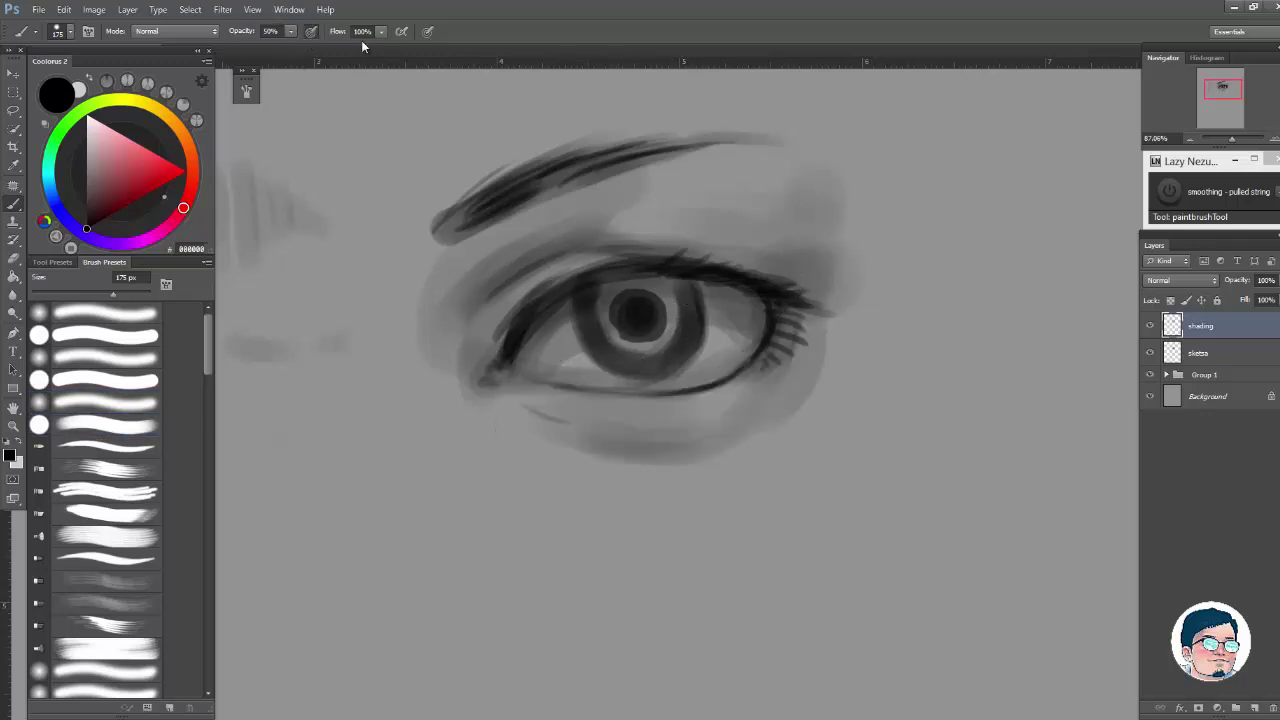
{"action": "key", "text": "2"}
{"action": "left_click_drag", "start_coordinate": [543, 429], "coordinate": [733, 421]}
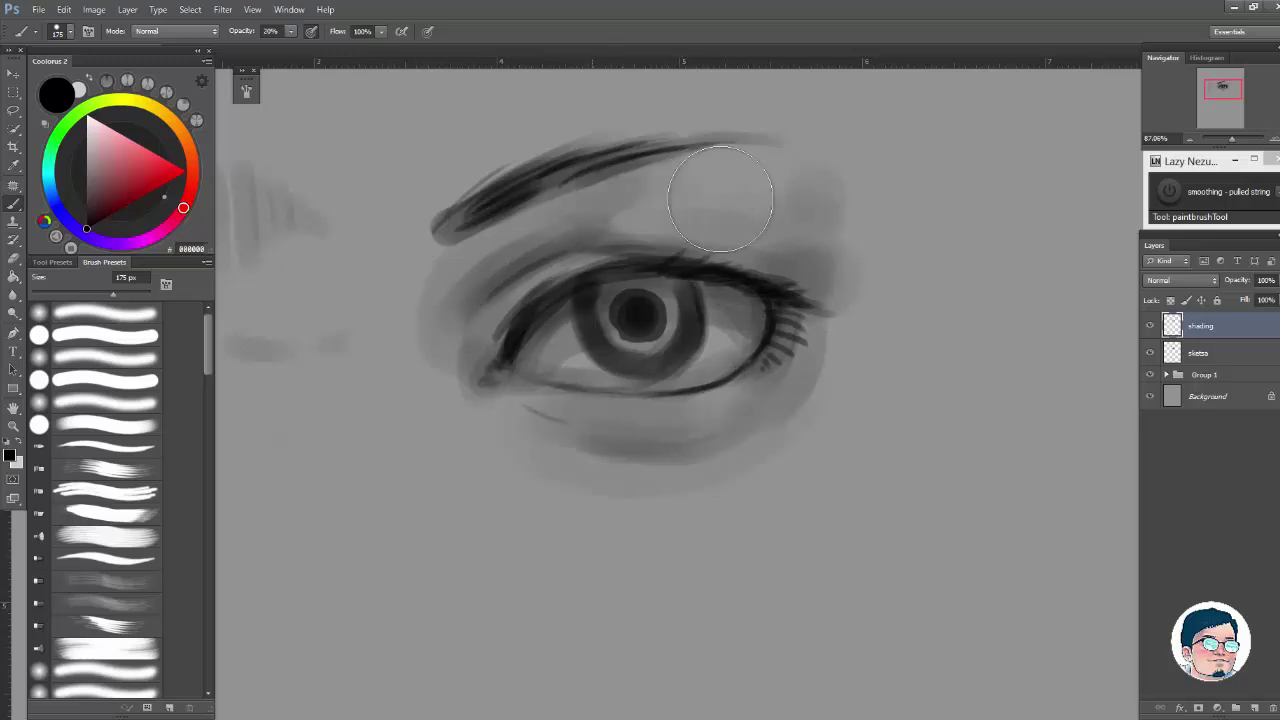
Step: Erase the remaining test strokes beside the eye with the 300 px eraser
{"action": "key", "text": "ctrl+space"}
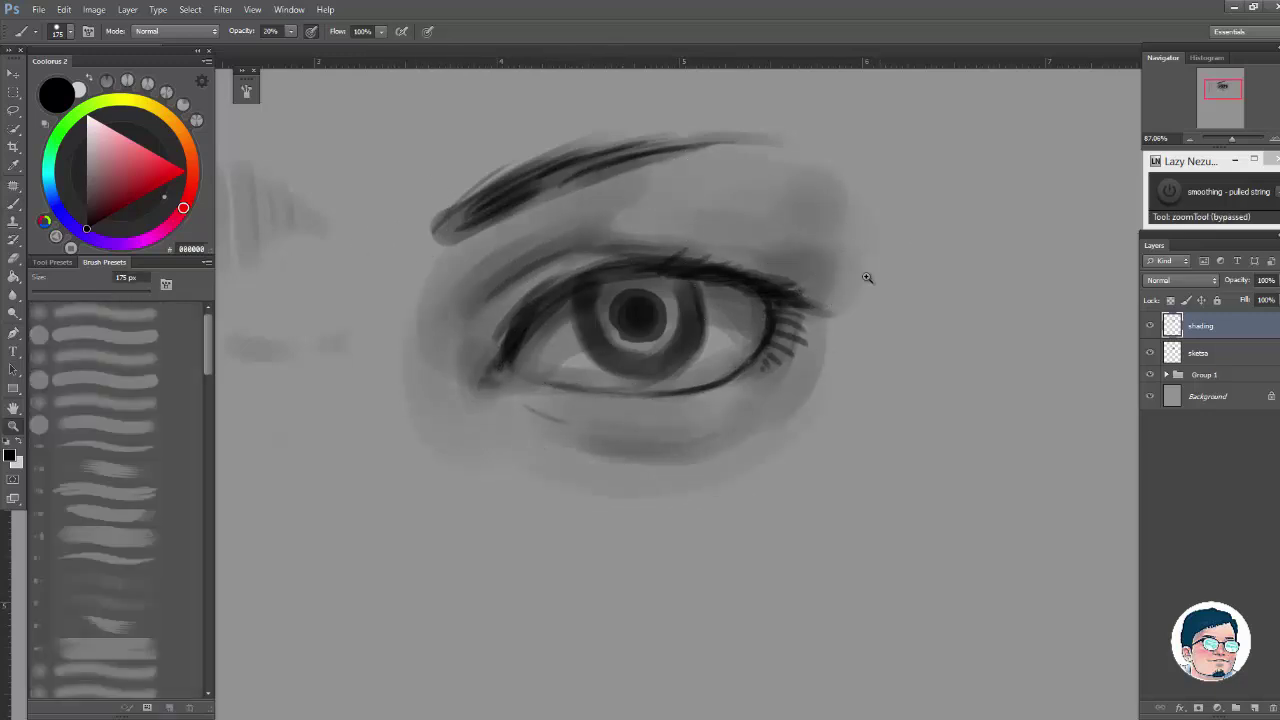
{"action": "mouse_move", "coordinate": [866, 278]}
{"action": "left_mouse_down"}
{"action": "mouse_move", "coordinate": [790, 295]}
{"action": "mouse_move", "coordinate": [770, 261]}
{"action": "mouse_move", "coordinate": [808, 295]}
{"action": "mouse_move", "coordinate": [752, 330]}
{"action": "left_mouse_up"}
{"action": "key", "text": "ctrl+space"}
{"action": "key", "text": "ctrl+space"}
{"action": "key", "text": "e"}
{"action": "left_click_drag", "start_coordinate": [472, 311], "coordinate": [486, 286]}
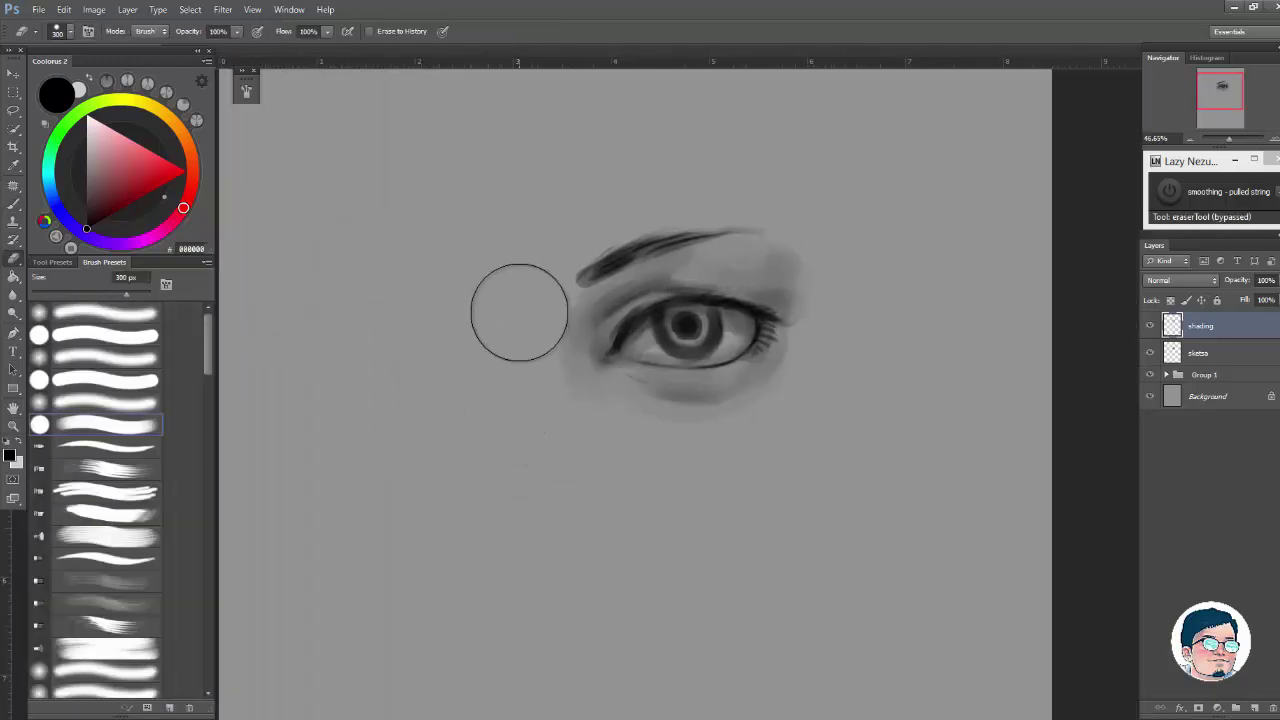
{"action": "key", "text": "ctrl+space"}
{"action": "left_click_drag", "start_coordinate": [785, 305], "coordinate": [835, 305]}
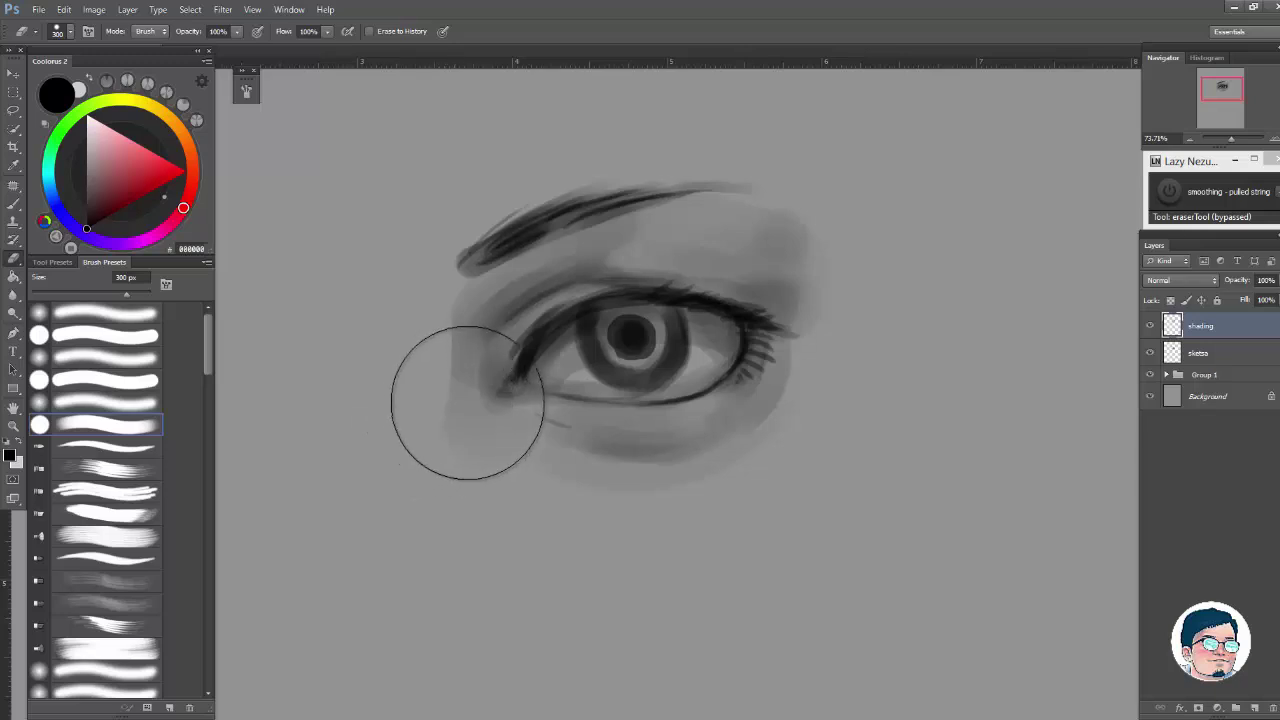
Step: Undo the last eraser stroke beside the inner corner and shade beneath the lower eyelid and the outer corner with the 175 px brush
{"action": "key", "text": "ctrl+z"}
{"action": "key", "text": "ctrl+shift+z"}
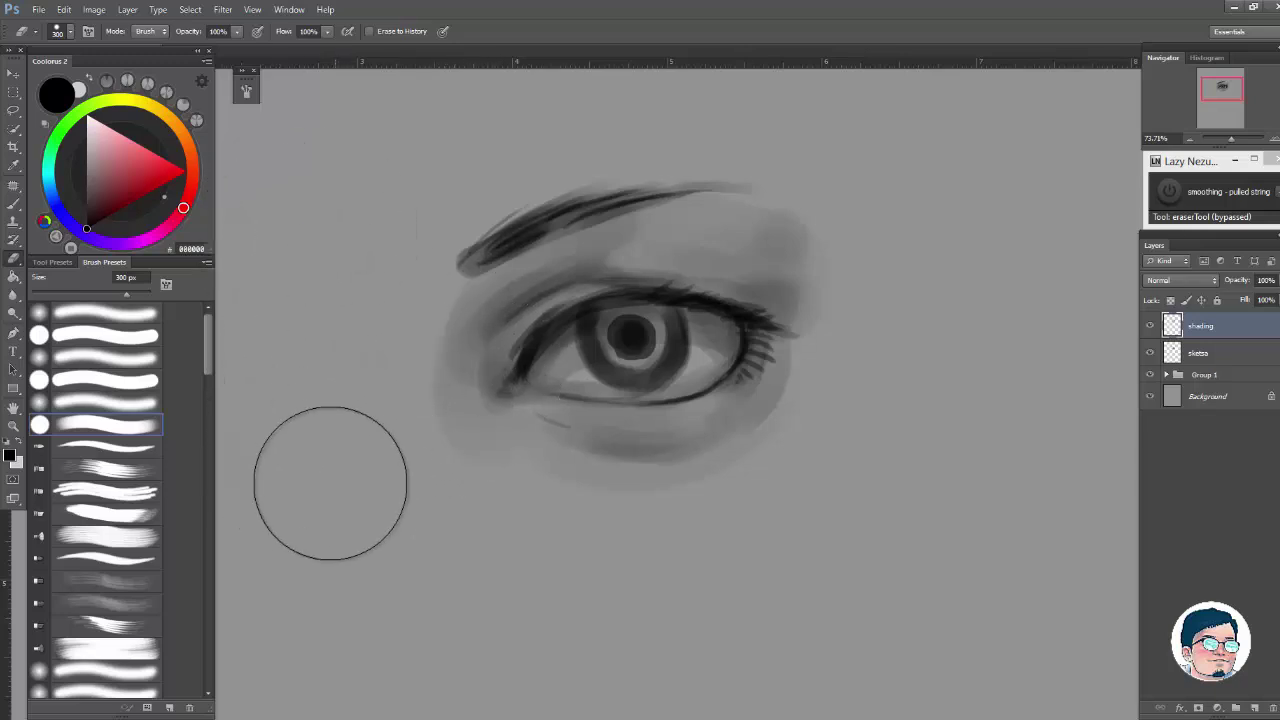
{"action": "key", "text": "b"}
{"action": "left_click_drag", "start_coordinate": [705, 433], "coordinate": [647, 435]}
{"action": "mouse_move", "coordinate": [788, 290]}
{"action": "left_mouse_down"}
{"action": "mouse_move", "coordinate": [771, 294]}
{"action": "mouse_move", "coordinate": [780, 271]}
{"action": "mouse_move", "coordinate": [801, 316]}
{"action": "left_mouse_up"}
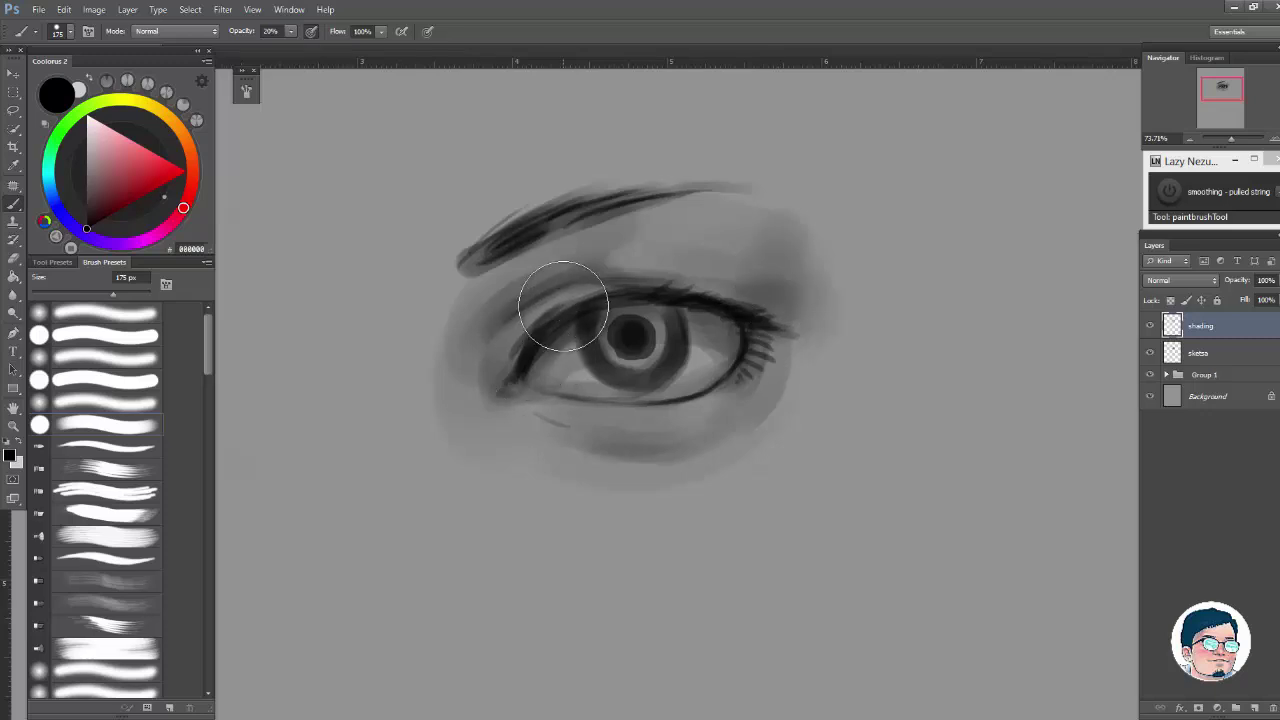
Step: Reduce the brush to 80 px and deepen the shading along the upper eyelid crease toward the outer corner
{"action": "key", "text": "bracketleft"}
{"action": "key", "text": "bracketleft"}
{"action": "key", "text": "bracketleft"}
{"action": "key", "text": "bracketleft"}
{"action": "key", "text": "bracketleft"}
{"action": "key", "text": "ctrl+space"}
{"action": "left_click_drag", "start_coordinate": [606, 315], "coordinate": [628, 300]}
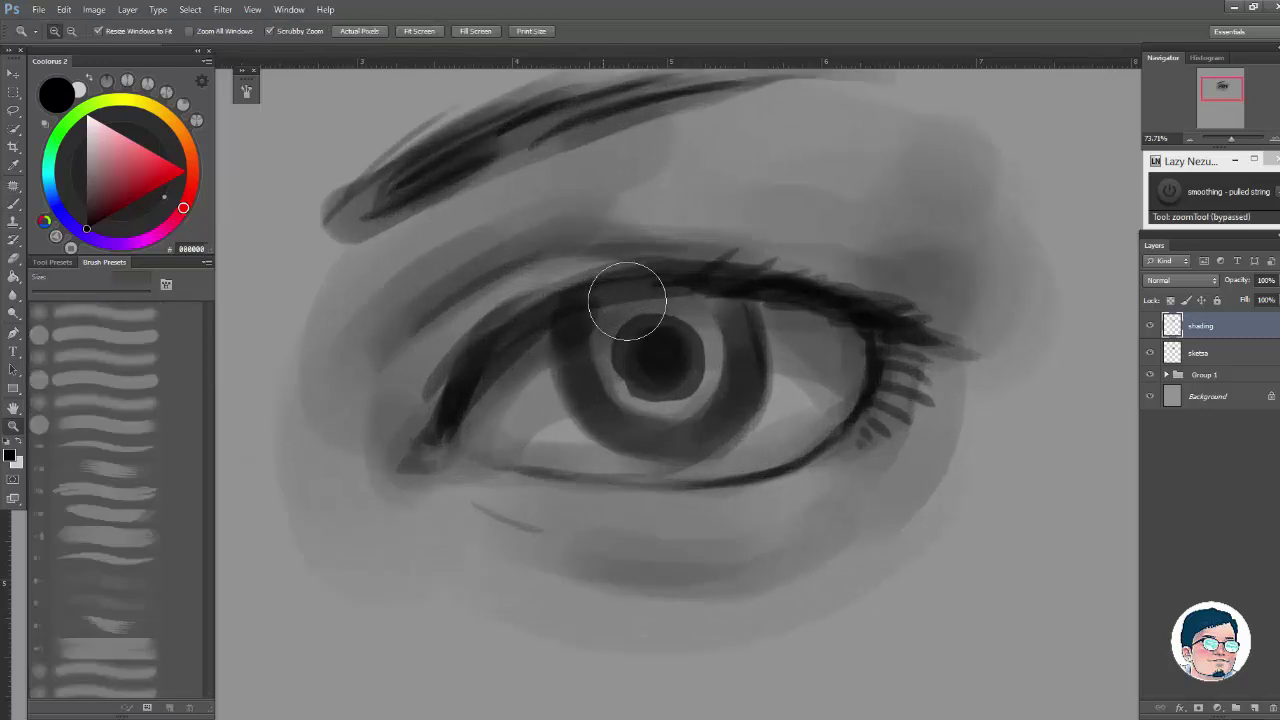
{"action": "left_click_drag", "start_coordinate": [607, 237], "coordinate": [913, 284]}
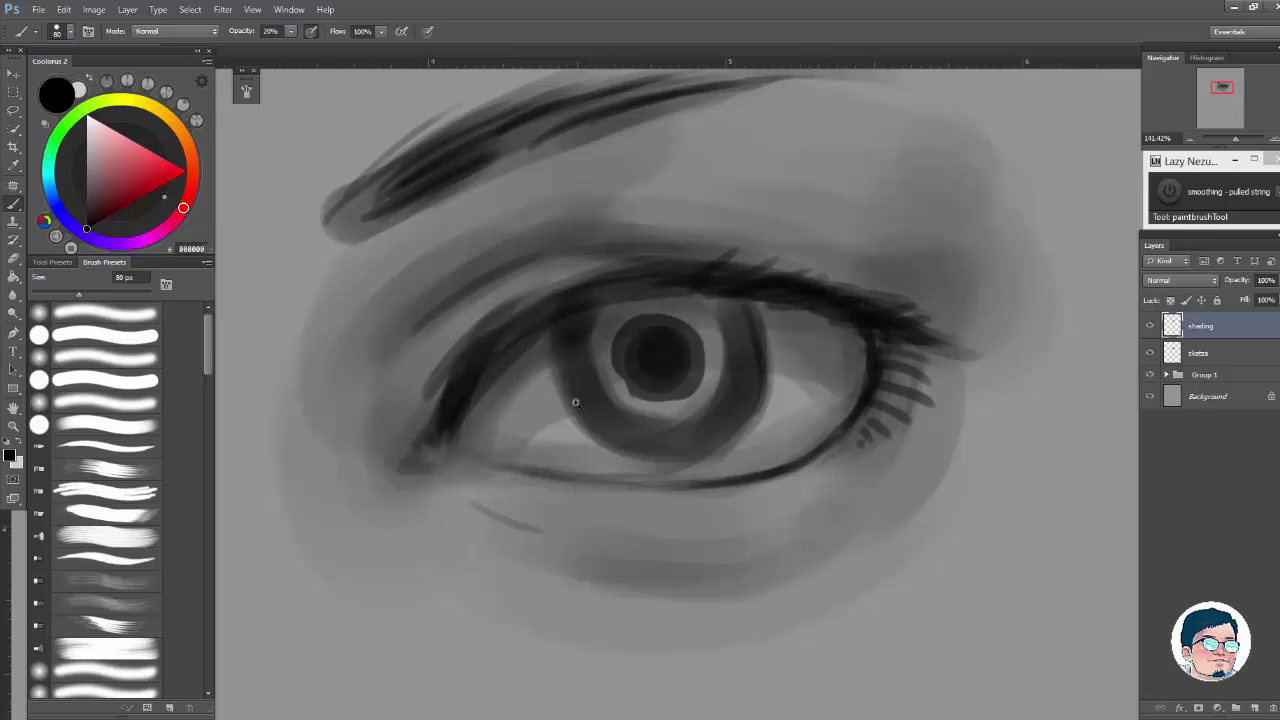
Step: Reduce the brush to 25 px and darken the lower eyelid edge from the inner corner to the outer corner
{"action": "scroll", "coordinate": [731, 406], "scroll_direction": "down", "scroll_amount": 3}
{"action": "scroll", "coordinate": [690, 406], "scroll_direction": "up", "scroll_amount": 1}
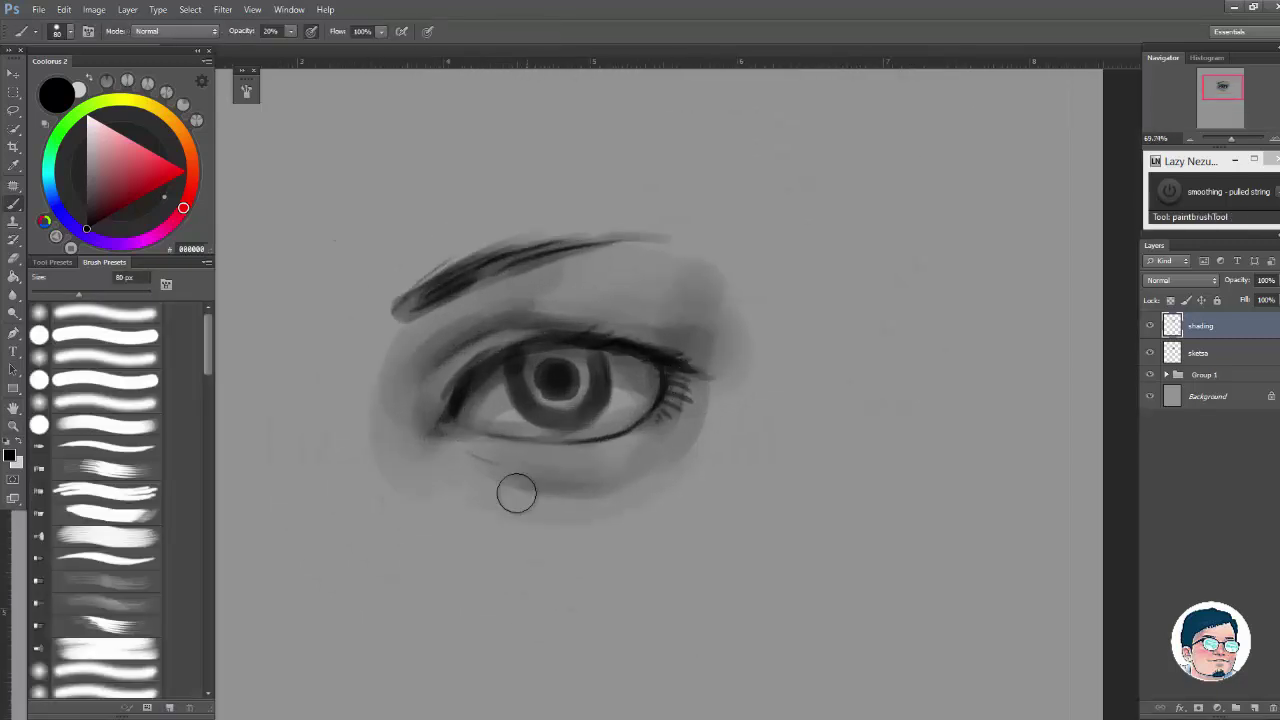
{"action": "scroll", "coordinate": [486, 491], "scroll_direction": "up", "scroll_amount": 2}
{"action": "key", "text": "bracketleft"}
{"action": "key", "text": "bracketleft"}
{"action": "key", "text": "bracketleft"}
{"action": "key", "text": "bracketleft"}
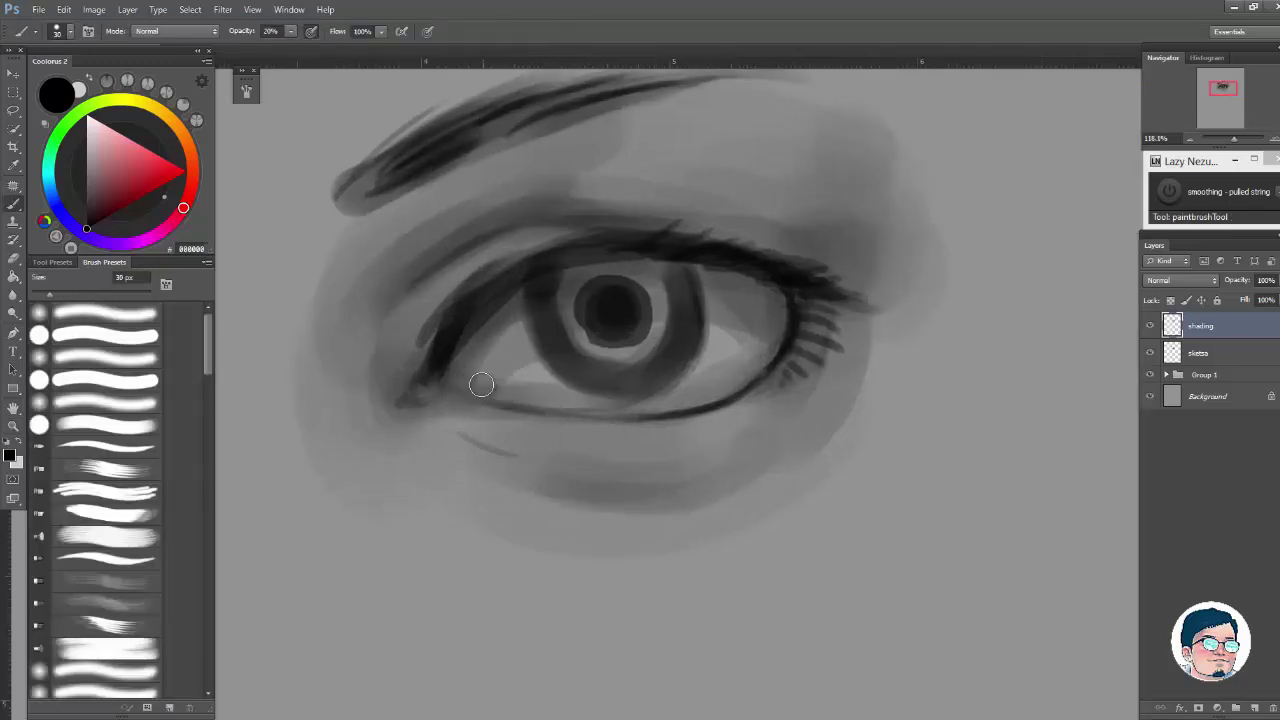
{"action": "left_click_drag", "start_coordinate": [682, 401], "coordinate": [776, 369]}
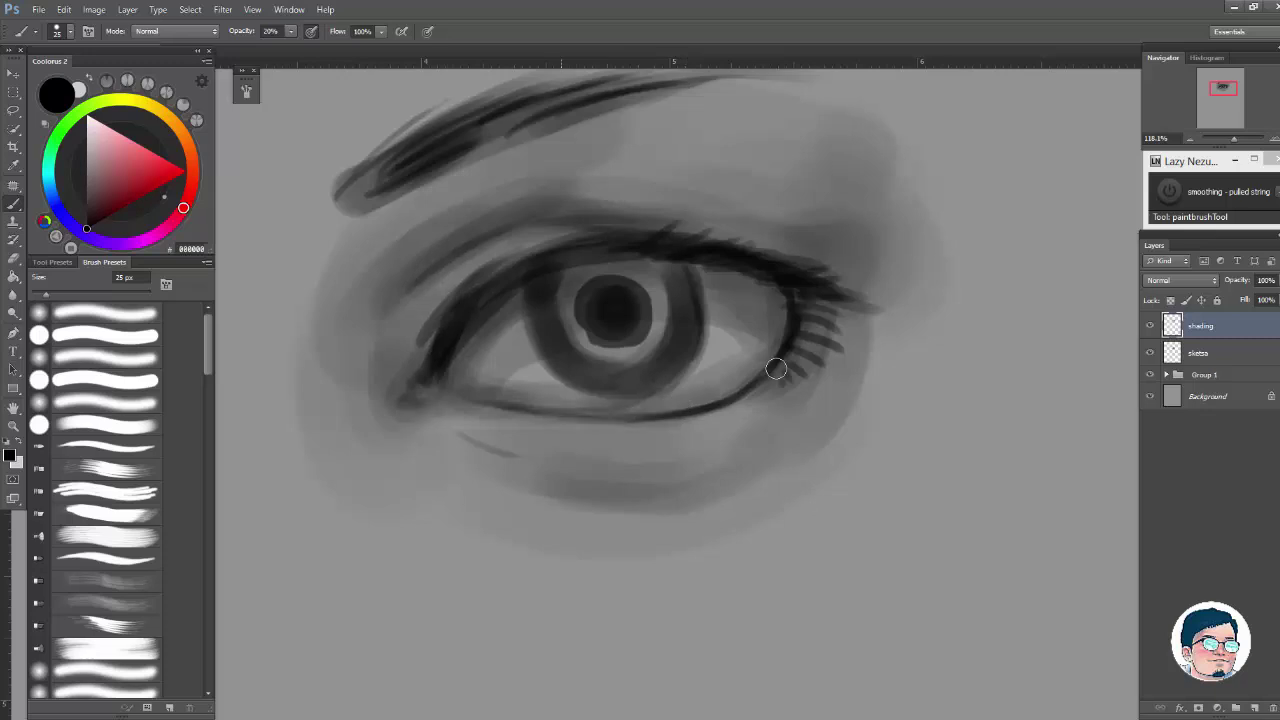
{"action": "scroll", "coordinate": [789, 302], "scroll_direction": "down", "scroll_amount": 3}
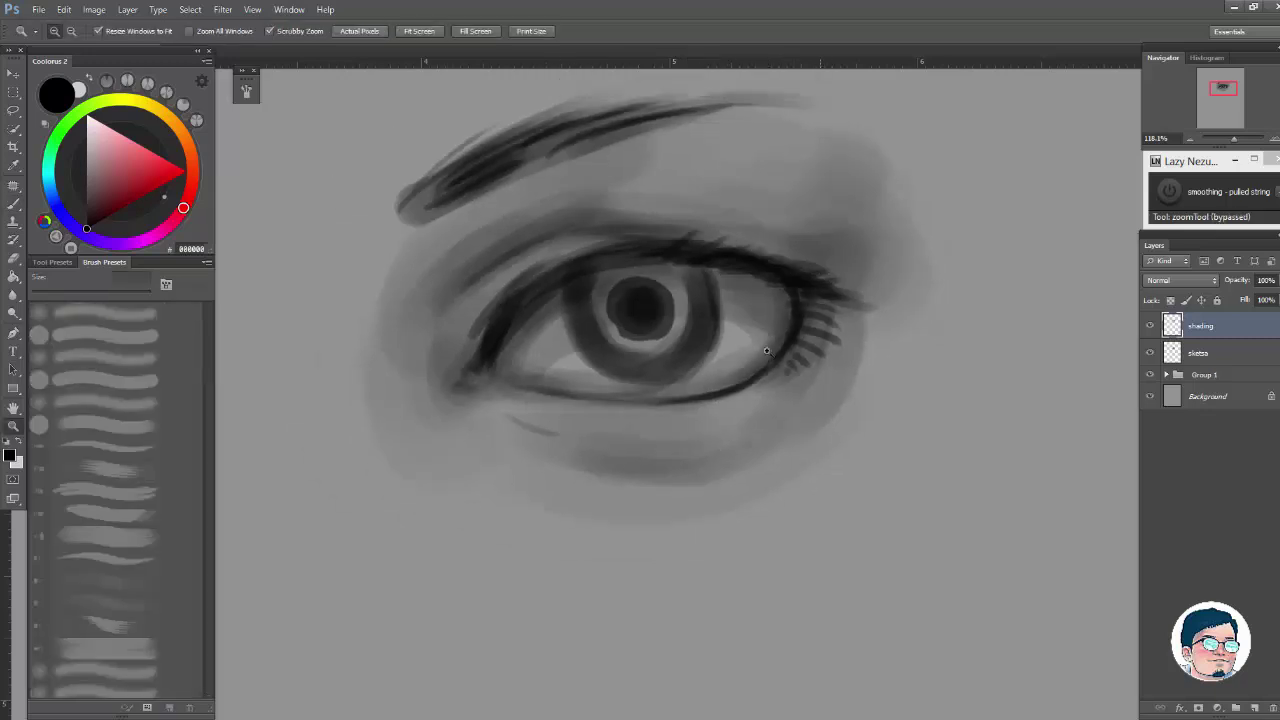
{"action": "scroll", "coordinate": [766, 287], "scroll_direction": "up", "scroll_amount": 2}
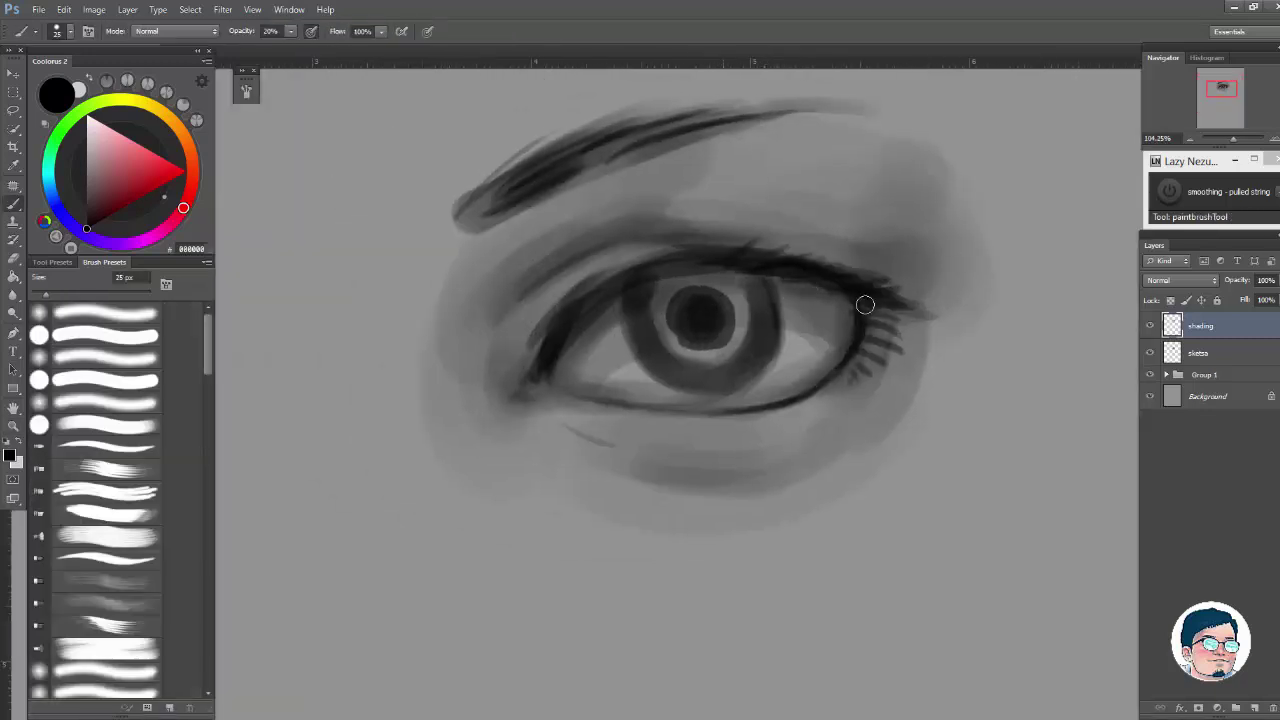
Step: Compare the eye with and without its shading by hiding and restoring the shading layer
{"action": "scroll", "coordinate": [856, 328], "scroll_direction": "down", "scroll_amount": 4}
{"action": "scroll", "coordinate": [866, 343], "scroll_direction": "up", "scroll_amount": 3}
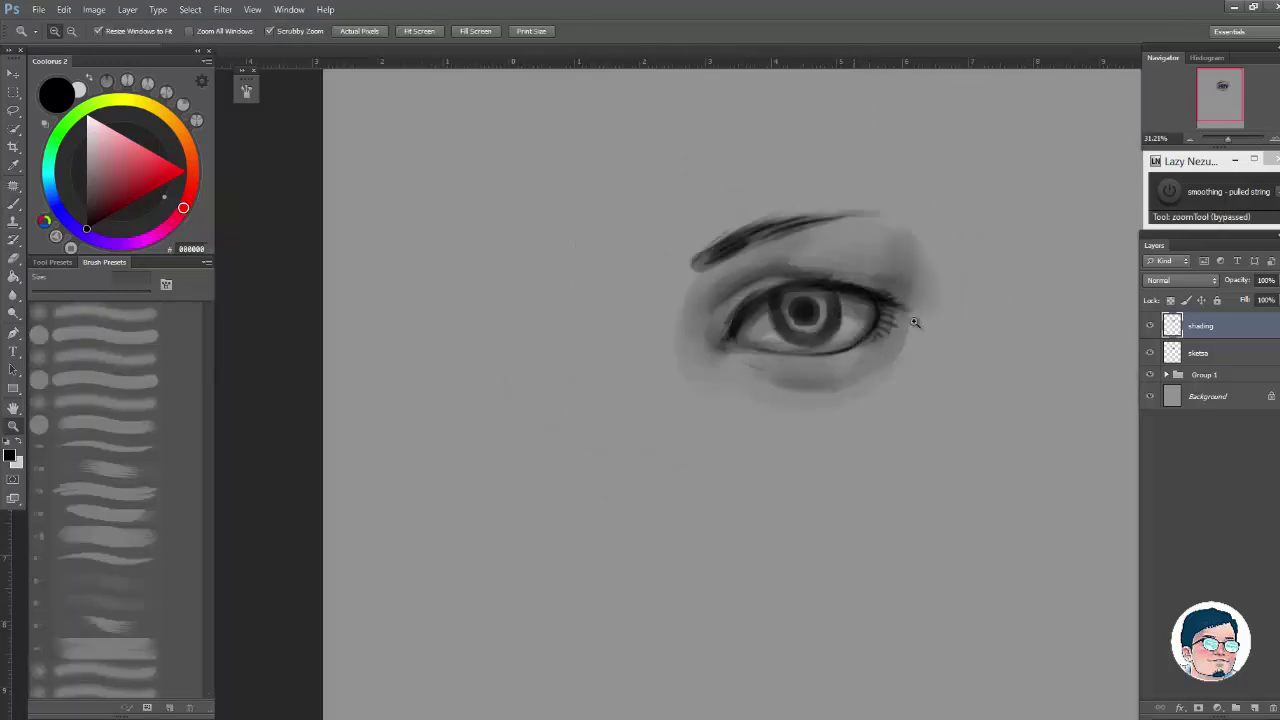
{"action": "key", "text": "bracketright"}
{"action": "key", "text": "bracketright"}
{"action": "key", "text": "bracketright"}
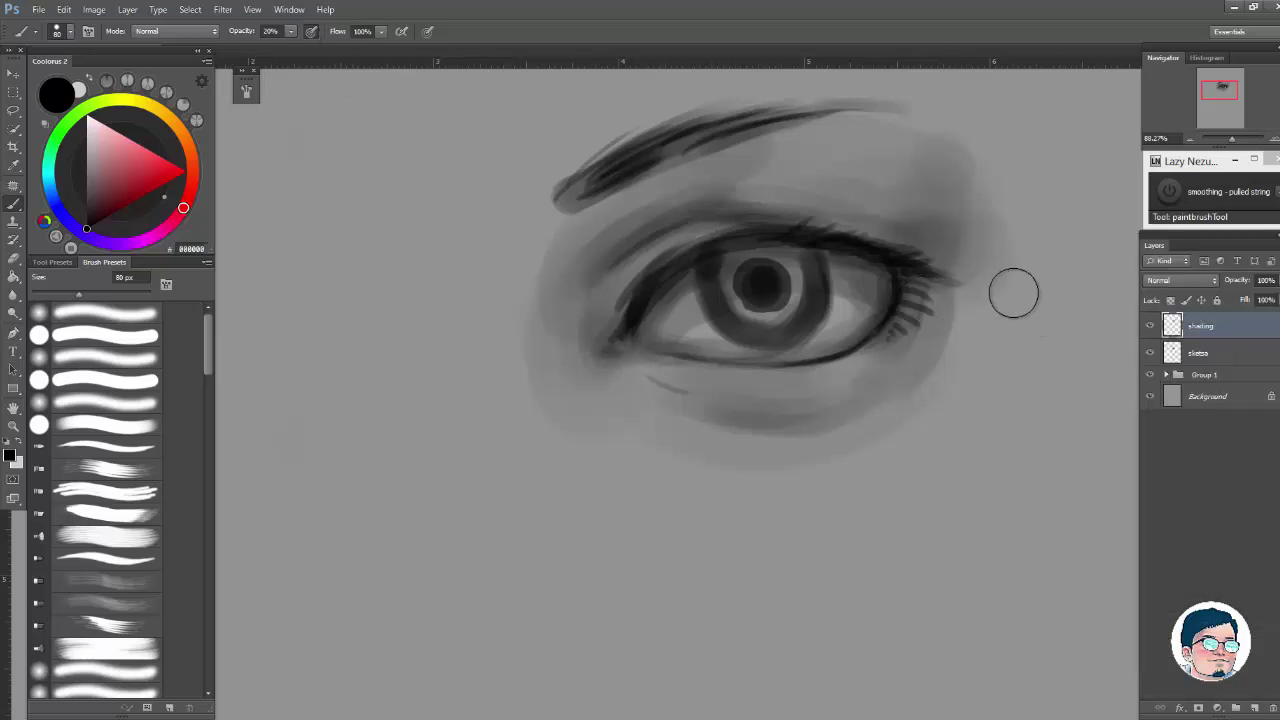
{"action": "left_click", "coordinate": [1152, 327]}
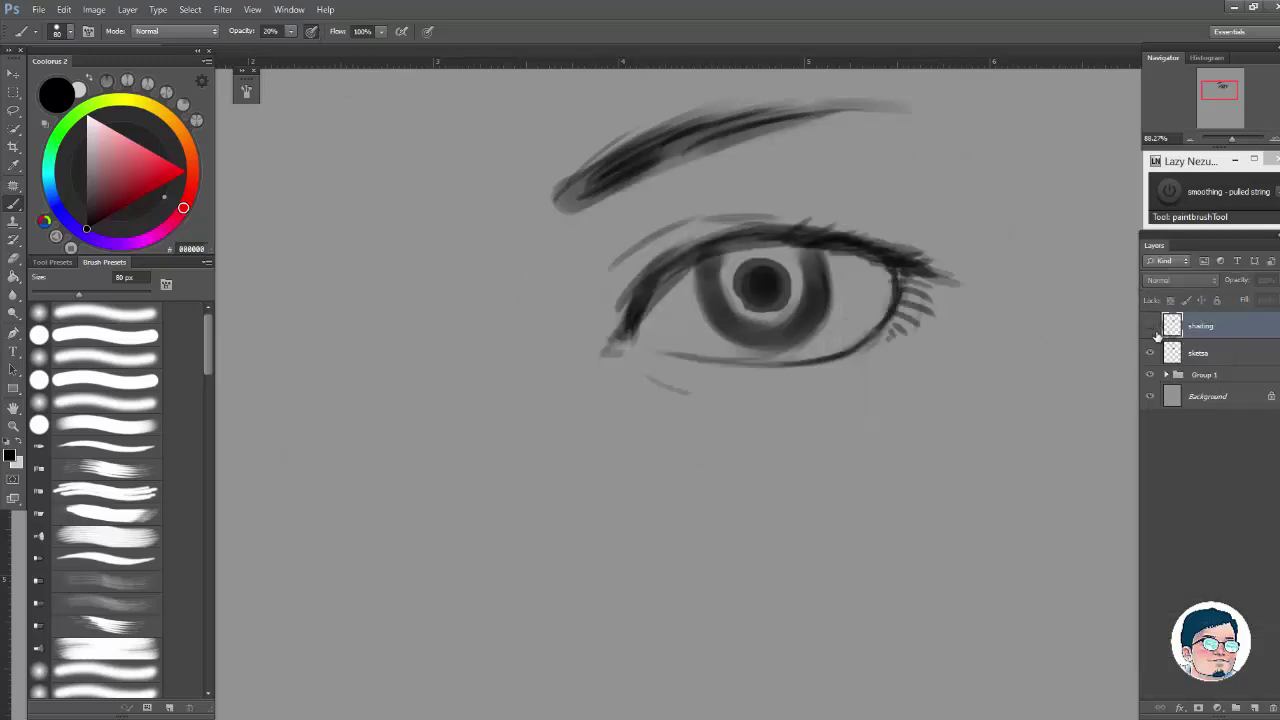
{"action": "left_click", "coordinate": [1150, 327]}
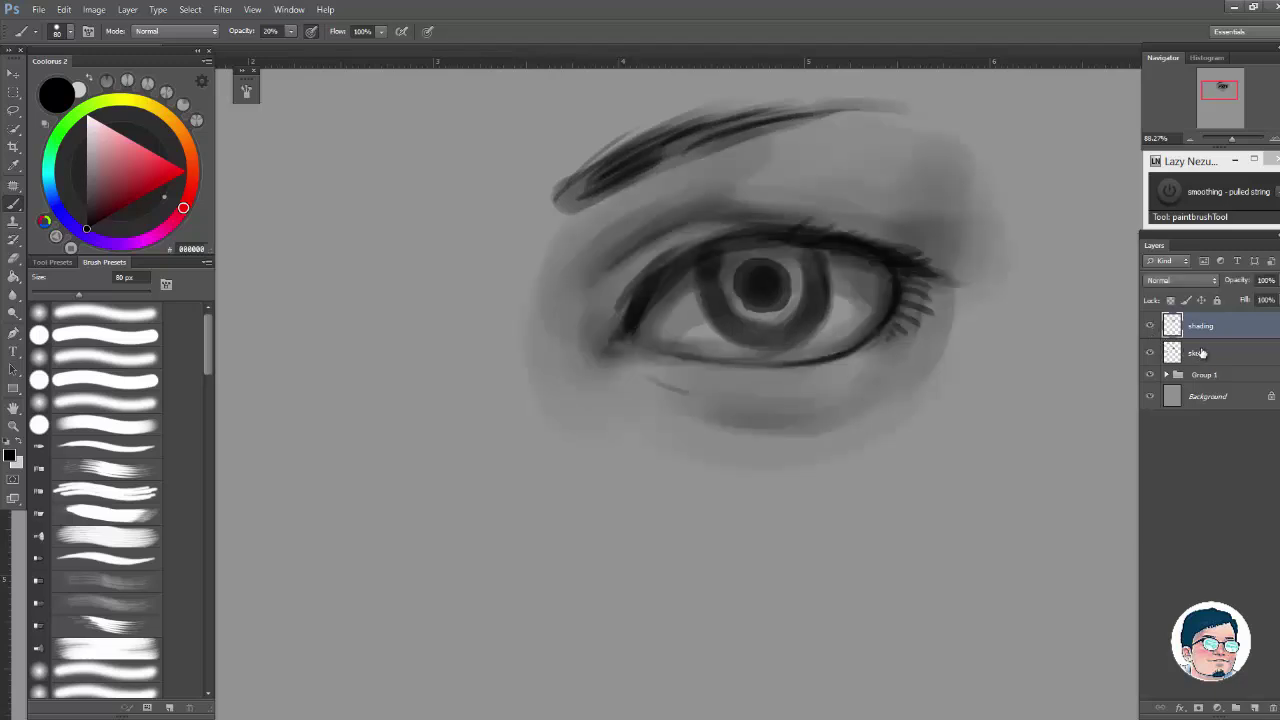
Step: On the sketsa layer, build up the upper and outer eyelashes at 100% and 50% brush opacity, undoing a 60 px stroke above them
{"action": "left_click", "coordinate": [1203, 354]}
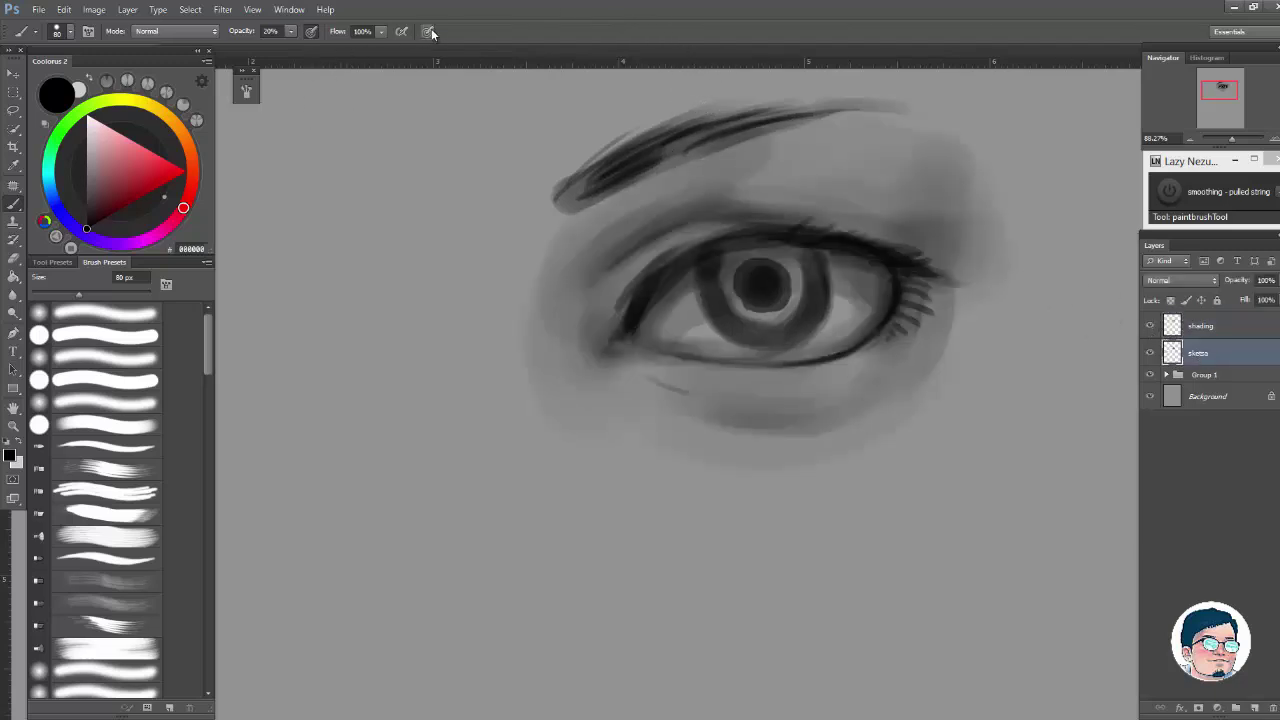
{"action": "key", "text": "0"}
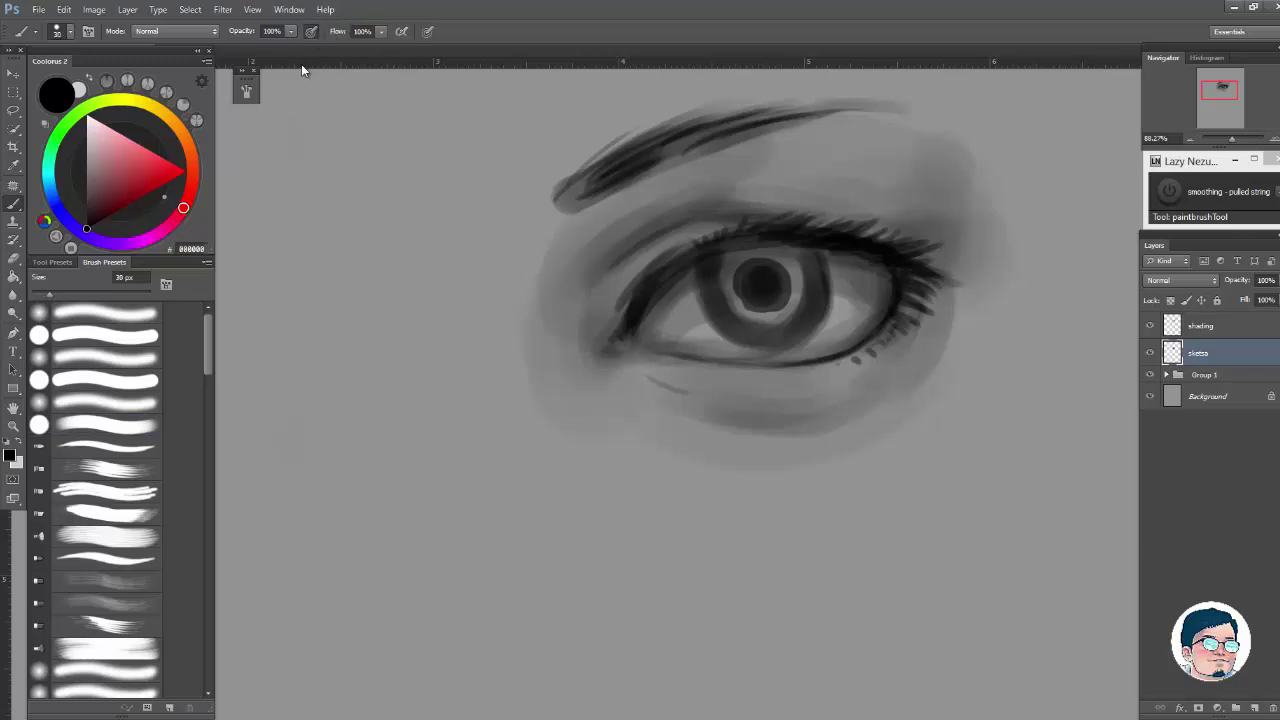
{"action": "key", "text": "bracketright"}
{"action": "key", "text": "bracketright"}
{"action": "key", "text": "bracketright"}
{"action": "key", "text": "5"}
{"action": "mouse_move", "coordinate": [709, 225]}
{"action": "left_mouse_down"}
{"action": "mouse_move", "coordinate": [806, 219]}
{"action": "mouse_move", "coordinate": [910, 258]}
{"action": "left_mouse_up"}
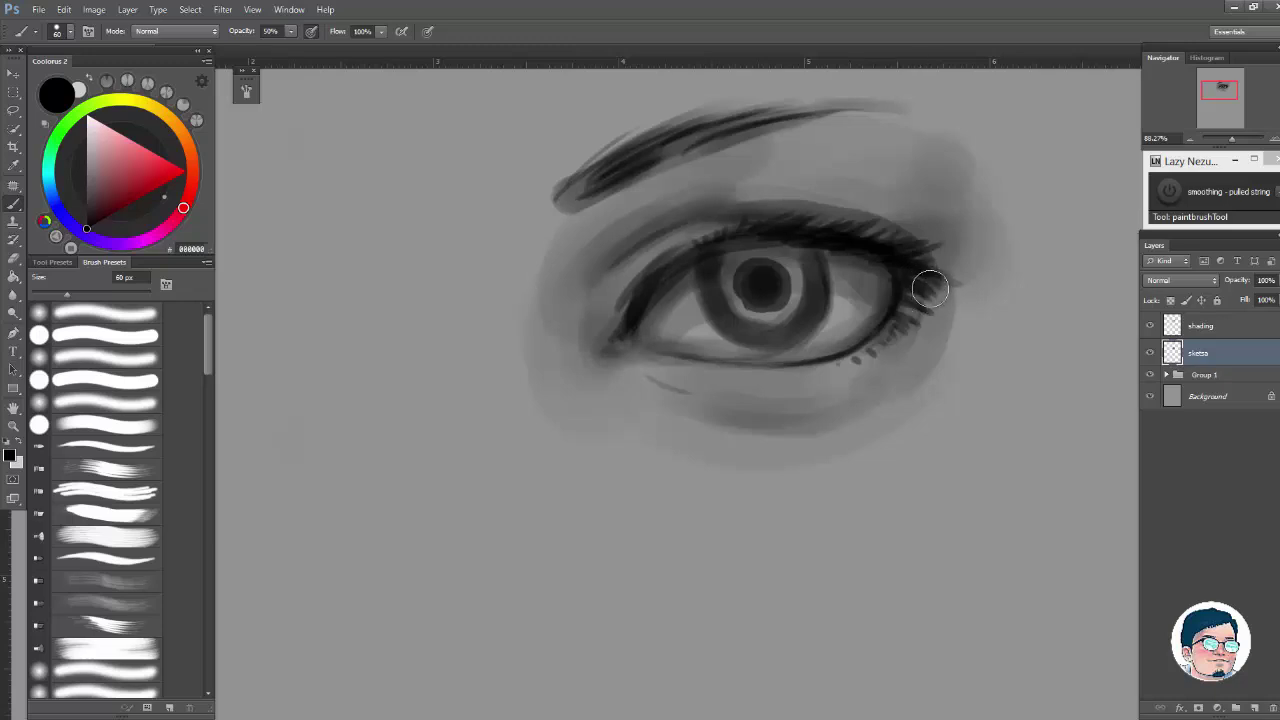
{"action": "key", "text": "ctrl+z"}
{"action": "mouse_move", "coordinate": [810, 227]}
{"action": "left_mouse_down"}
{"action": "mouse_move", "coordinate": [871, 237]}
{"action": "mouse_move", "coordinate": [917, 266]}
{"action": "mouse_move", "coordinate": [905, 345]}
{"action": "left_mouse_up"}
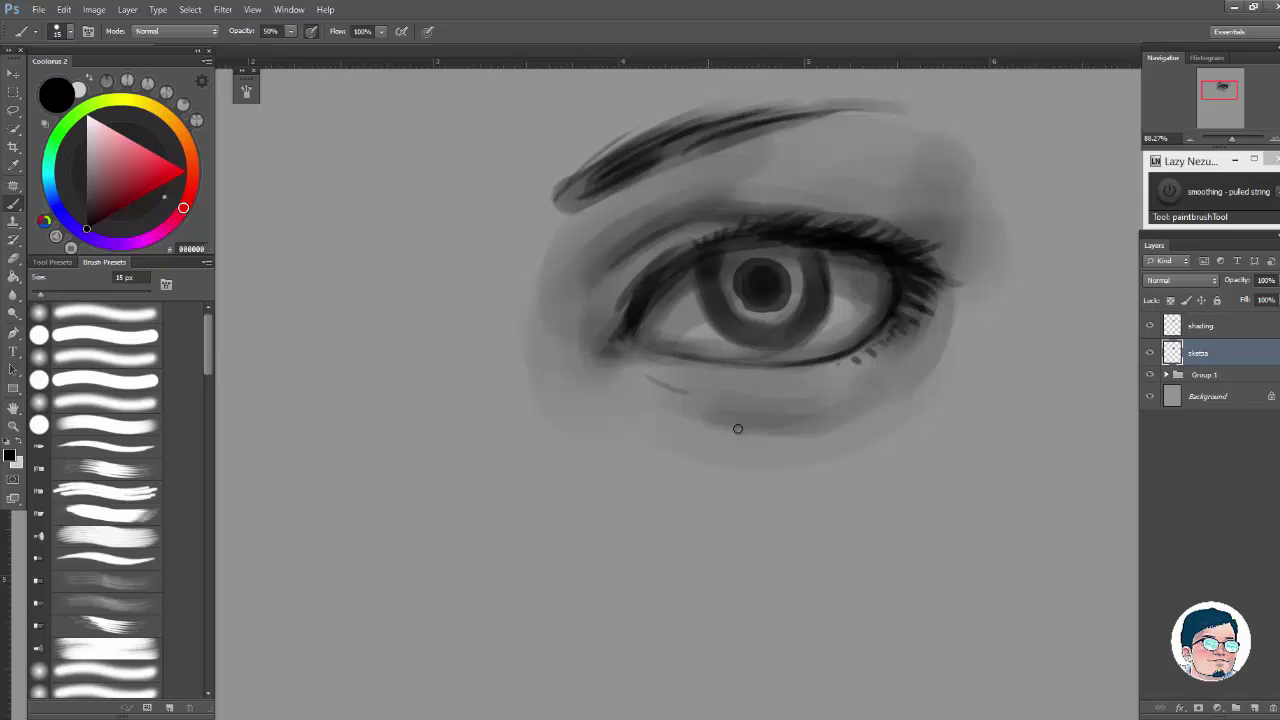
Step: Darken the eyebrow along its length with the 15 px brush at 50% opacity on the sketsa layer
{"action": "scroll", "coordinate": [862, 409], "scroll_direction": "down", "scroll_amount": 2}
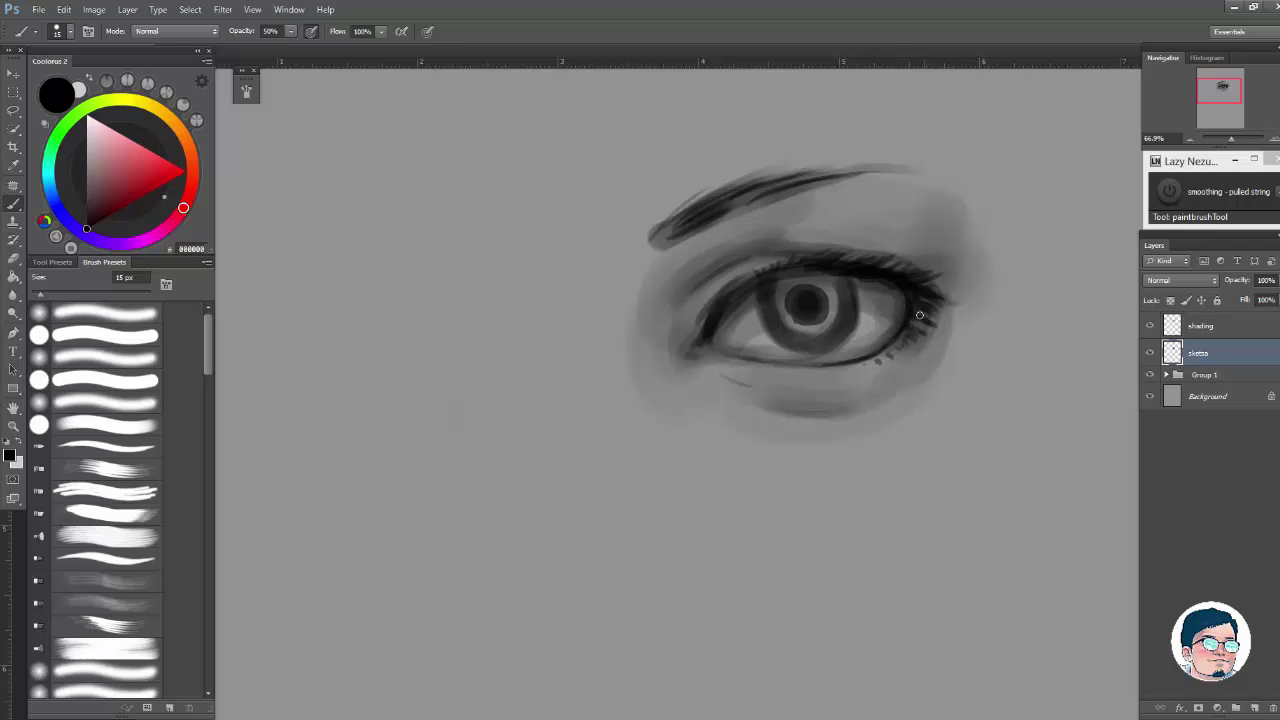
{"action": "left_click_drag", "start_coordinate": [986, 329], "coordinate": [863, 363]}
{"action": "key", "text": "z"}
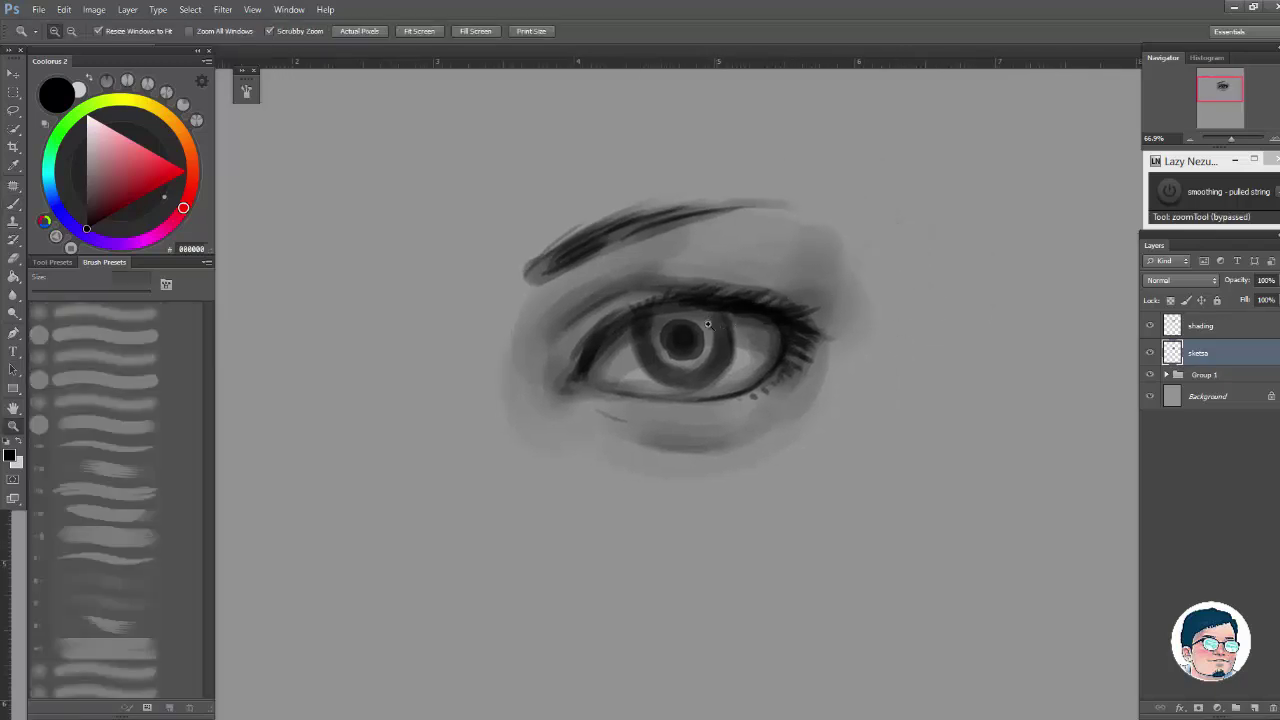
{"action": "left_click_drag", "start_coordinate": [706, 325], "coordinate": [746, 336]}
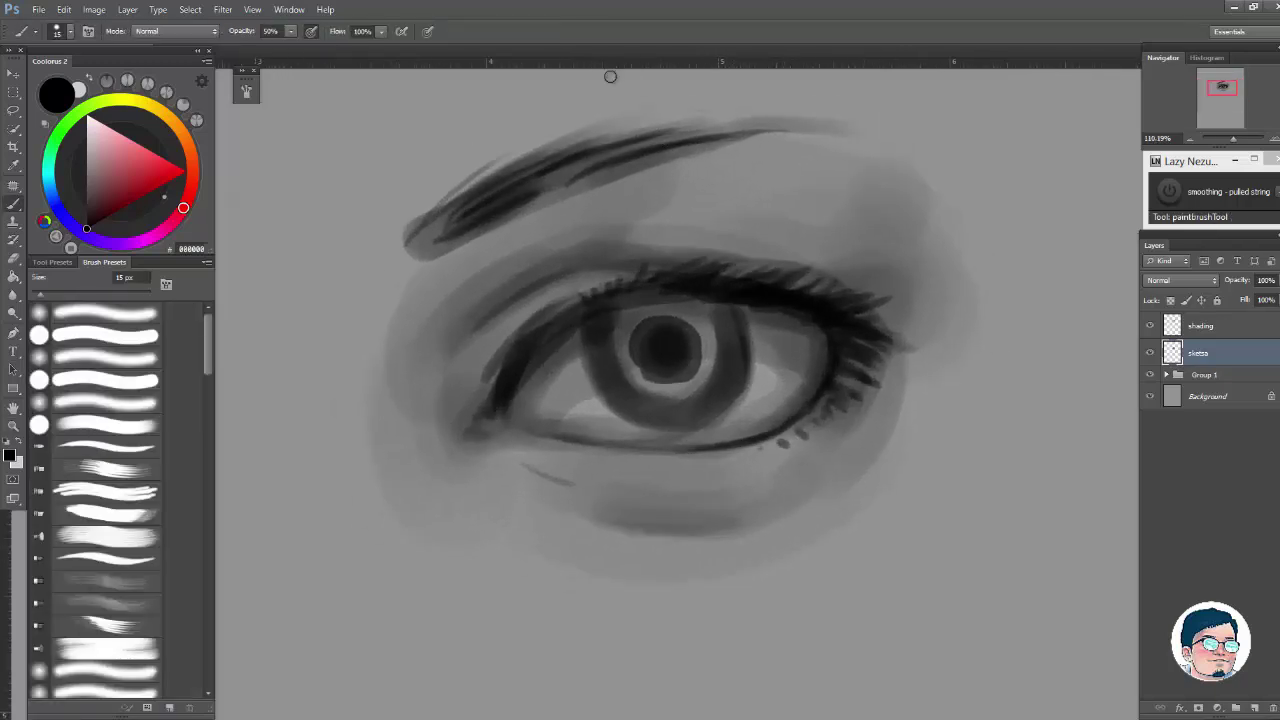
{"action": "left_click_drag", "start_coordinate": [561, 173], "coordinate": [878, 121]}
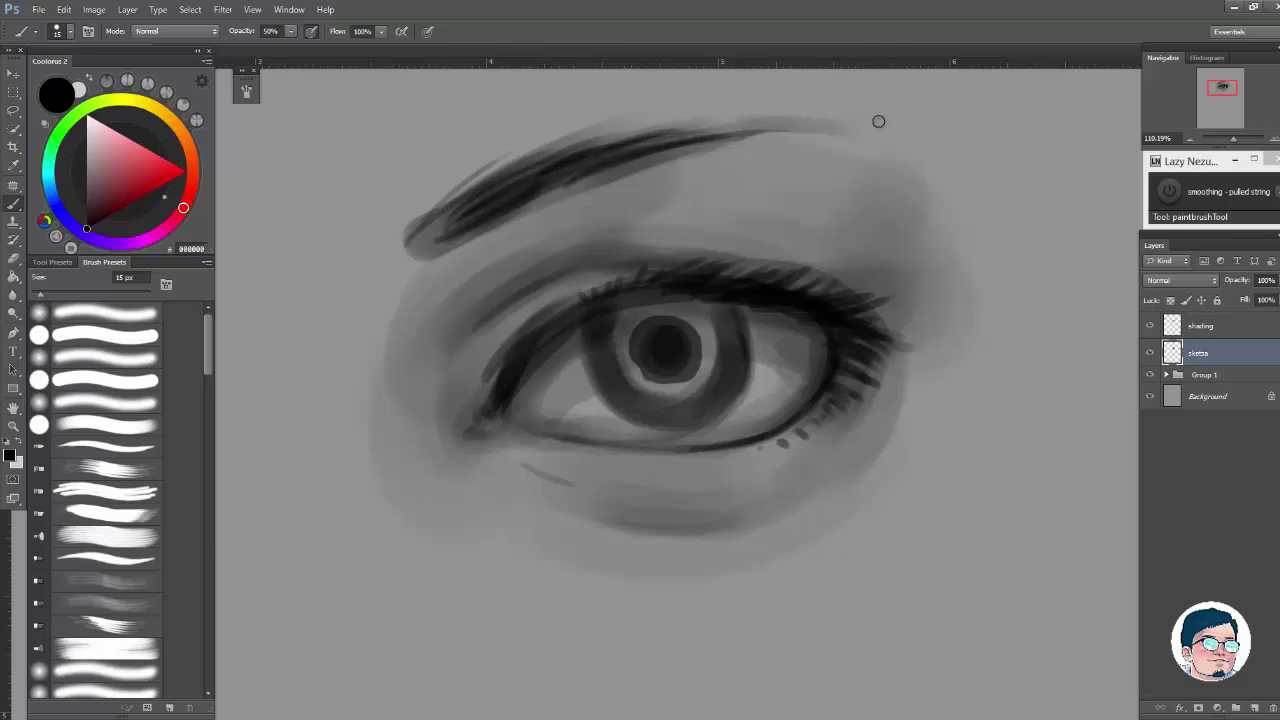
Step: Select the shading layer and inspect it alone by hiding and restoring the sketsa layer
{"action": "left_click", "coordinate": [1205, 326]}
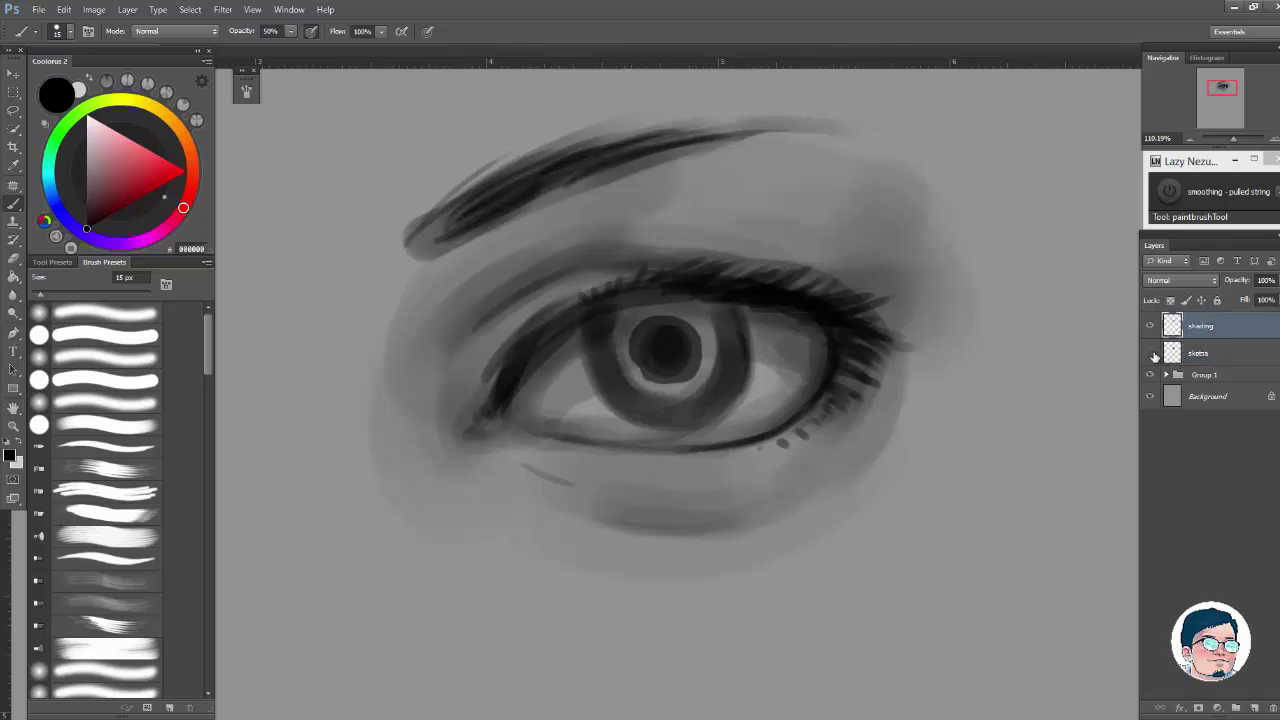
{"action": "left_click", "coordinate": [1150, 354]}
{"action": "left_click", "coordinate": [1150, 354]}
{"action": "left_click", "coordinate": [1150, 354]}
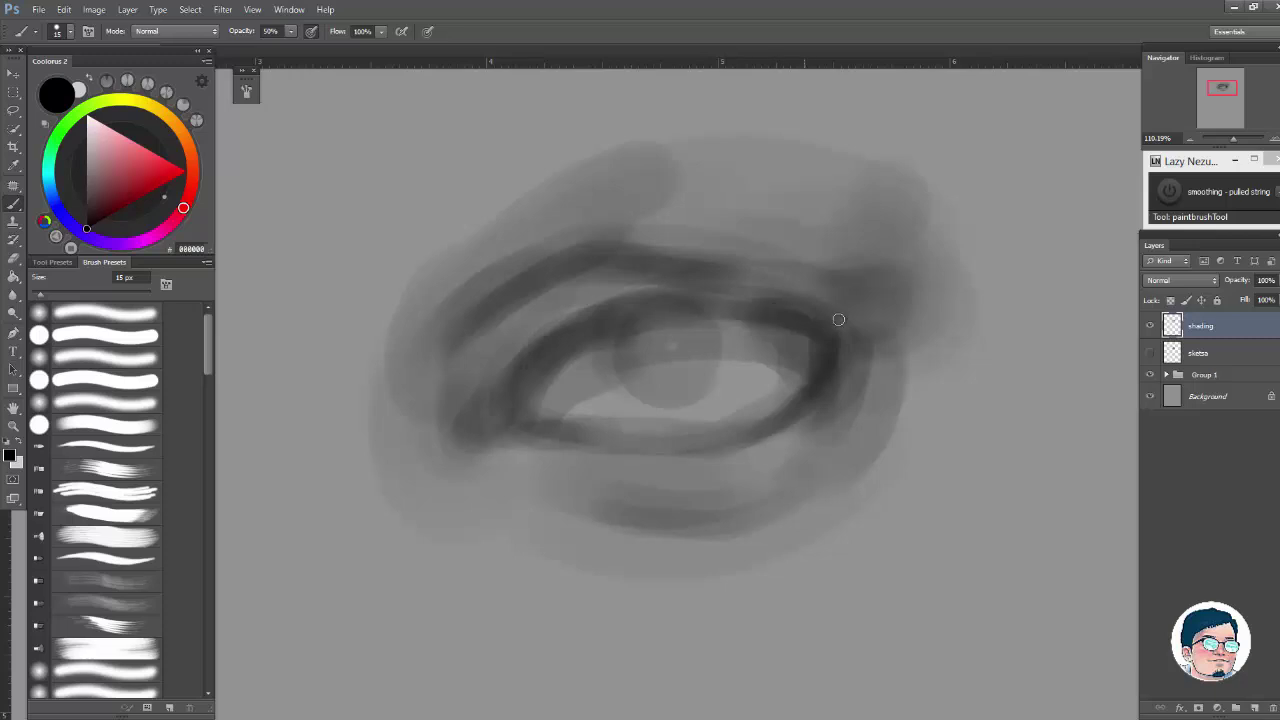
{"action": "left_click", "coordinate": [1152, 354]}
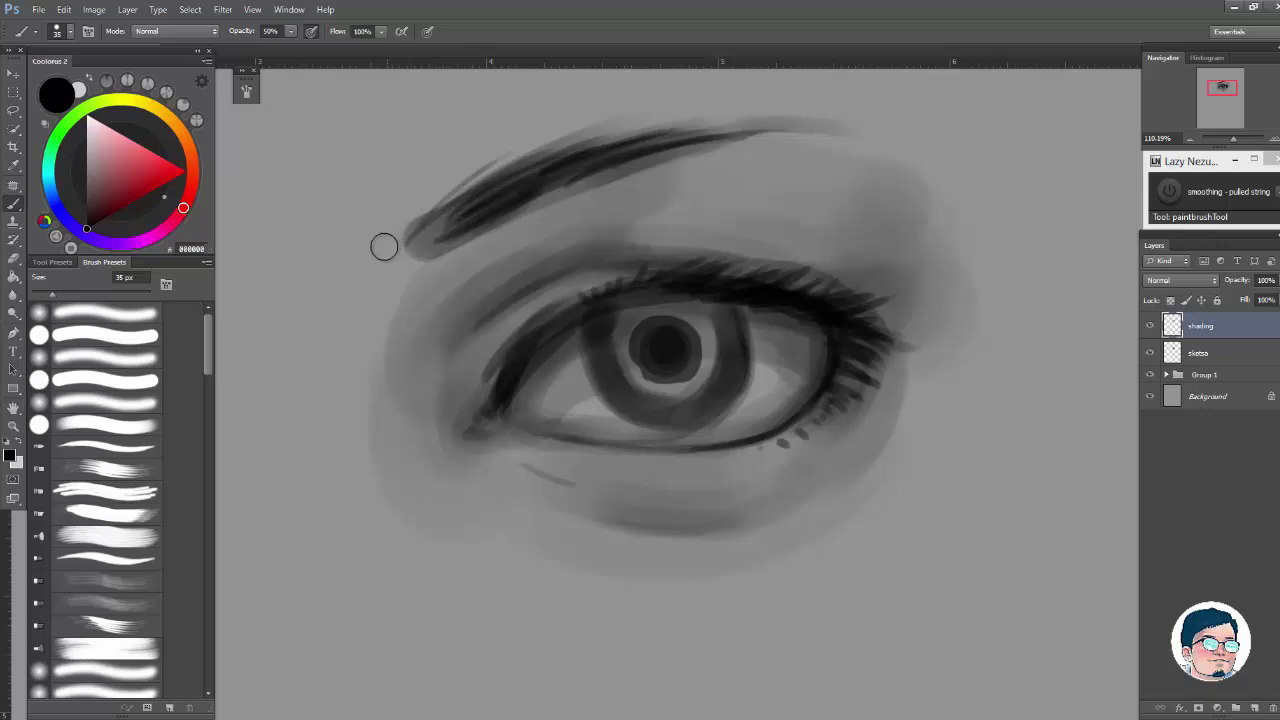
Step: Enlarge the brush to 70 px and create a new layer named FT above the shading layer
{"action": "key", "text": "bracketright"}
{"action": "key", "text": "bracketright"}
{"action": "left_click", "coordinate": [1251, 708]}
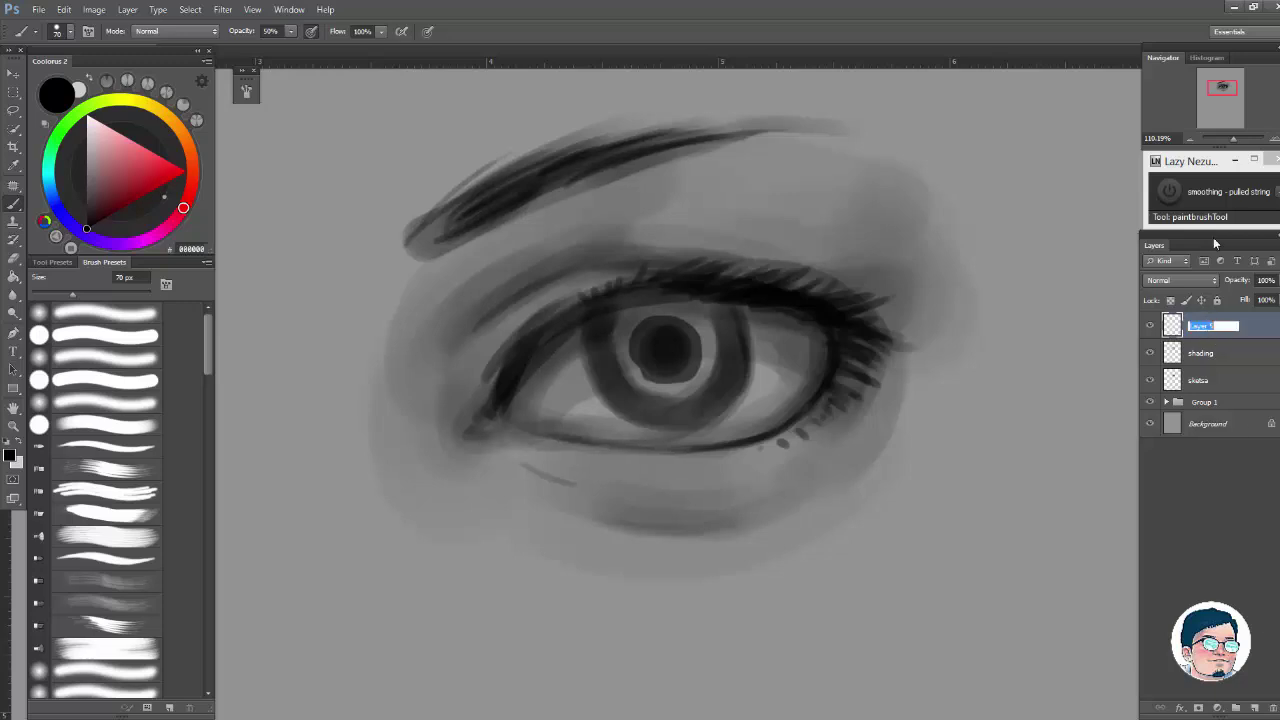
{"action": "type", "text": "FT"}
{"action": "key", "text": "Return"}
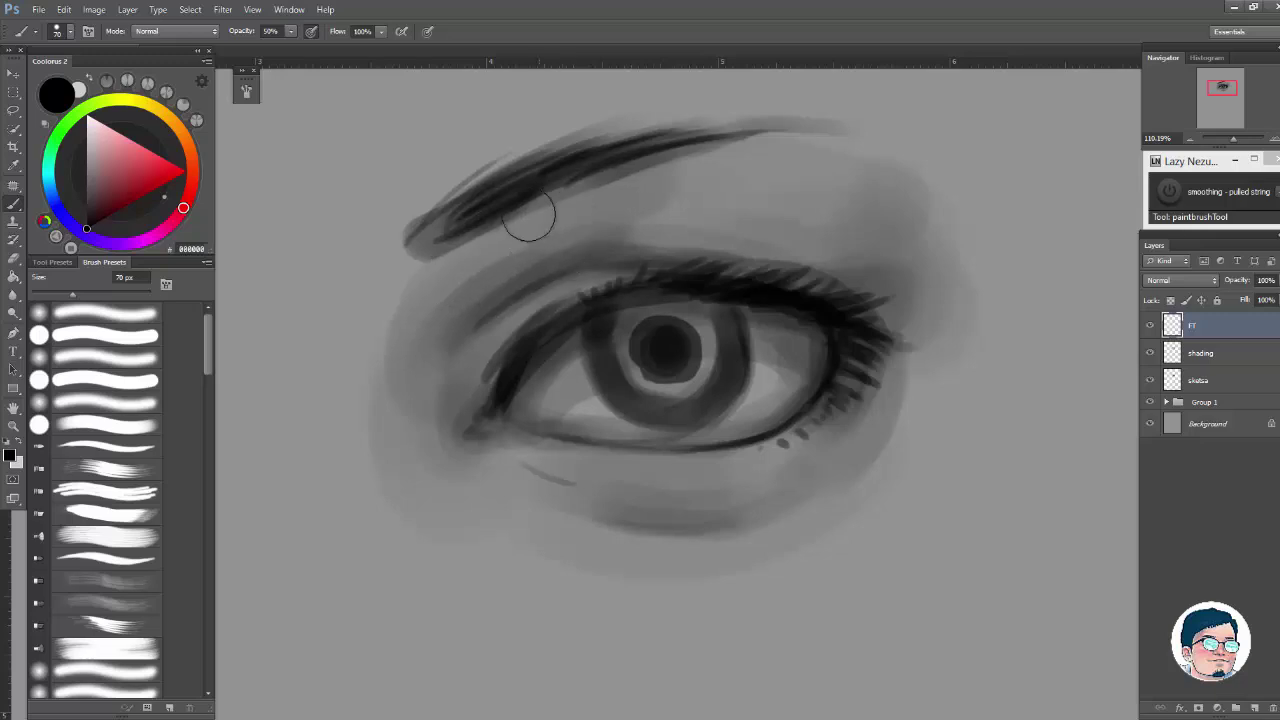
Step: Sample several greys from the iris, surrounding skin and eyebrow with the Eyedropper, including the dark tone 161616
{"action": "left_click", "coordinate": [14, 166]}
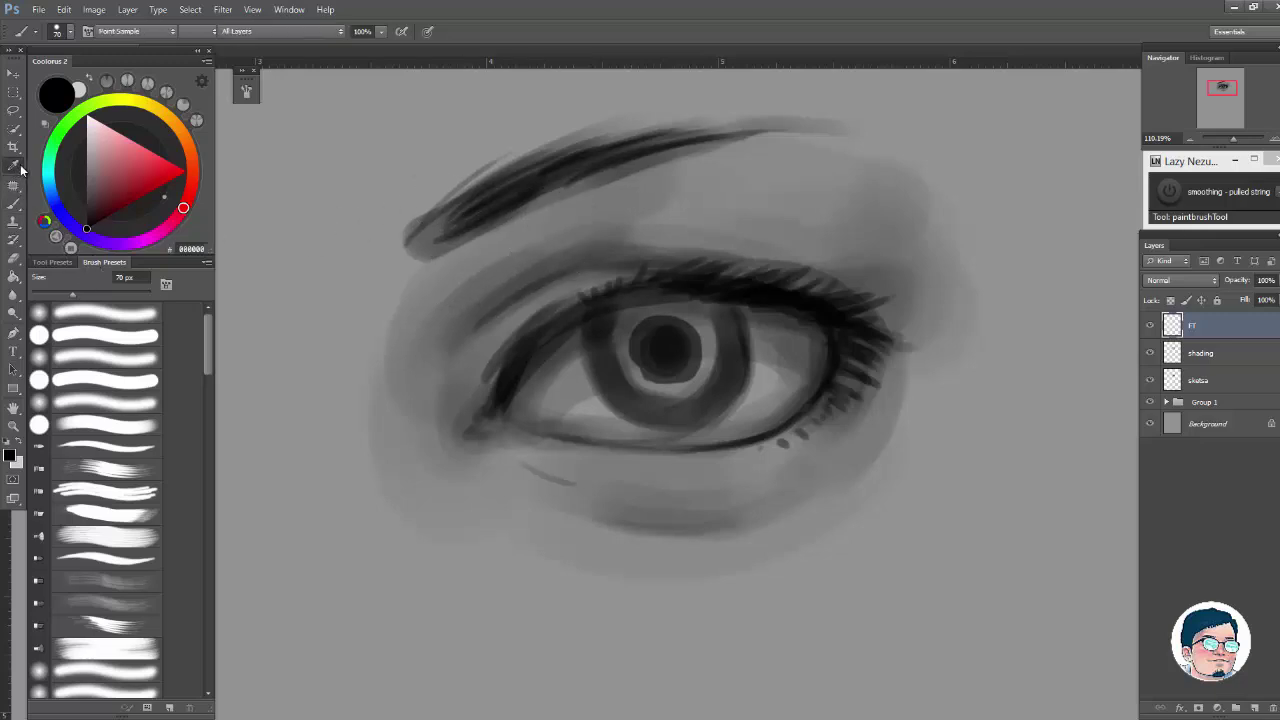
{"action": "left_click", "coordinate": [680, 352]}
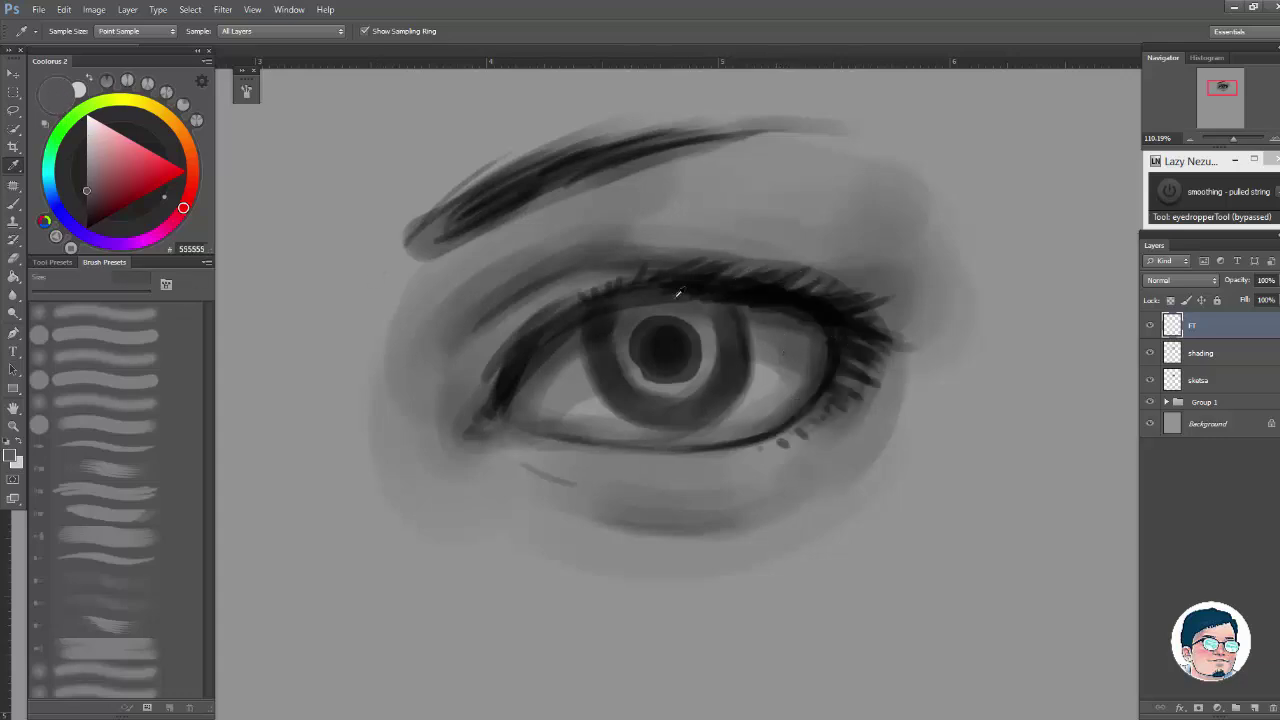
{"action": "left_click", "coordinate": [695, 376]}
{"action": "left_click_drag", "start_coordinate": [668, 383], "coordinate": [561, 393]}
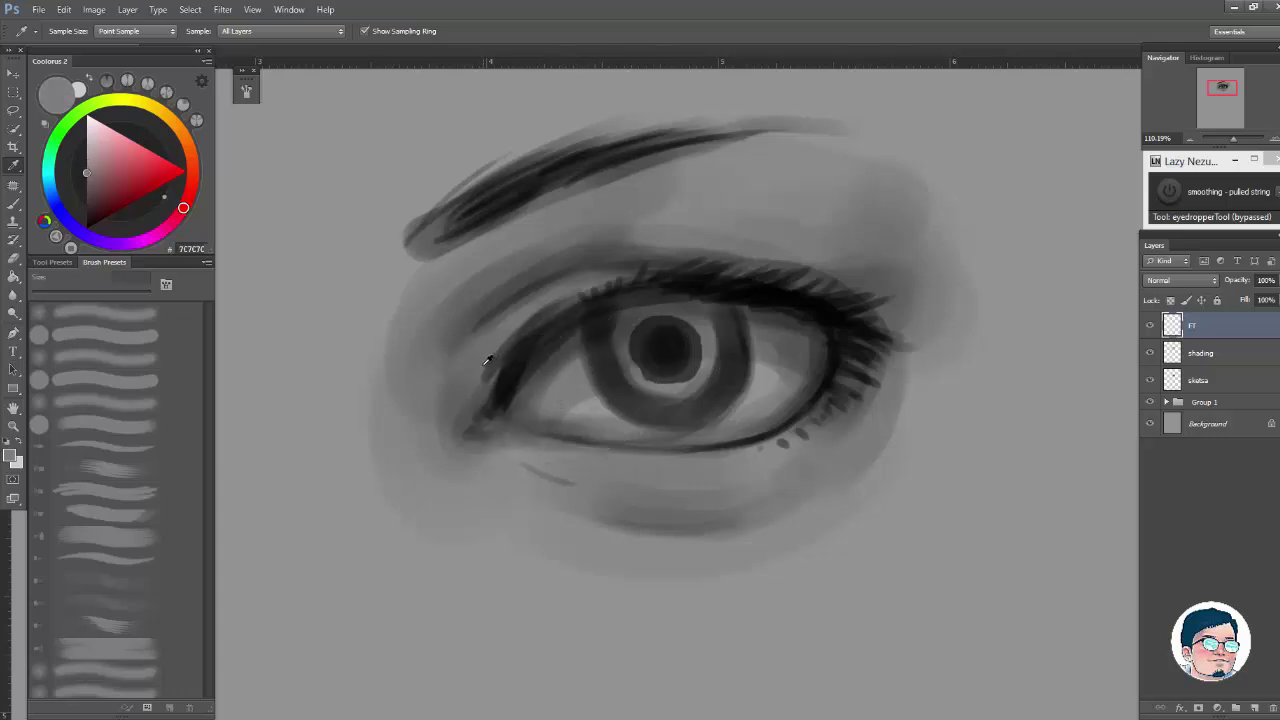
{"action": "left_click", "coordinate": [814, 222]}
{"action": "key", "text": "alt+space"}
{"action": "left_click_drag", "start_coordinate": [934, 217], "coordinate": [849, 177]}
{"action": "key", "text": "i"}
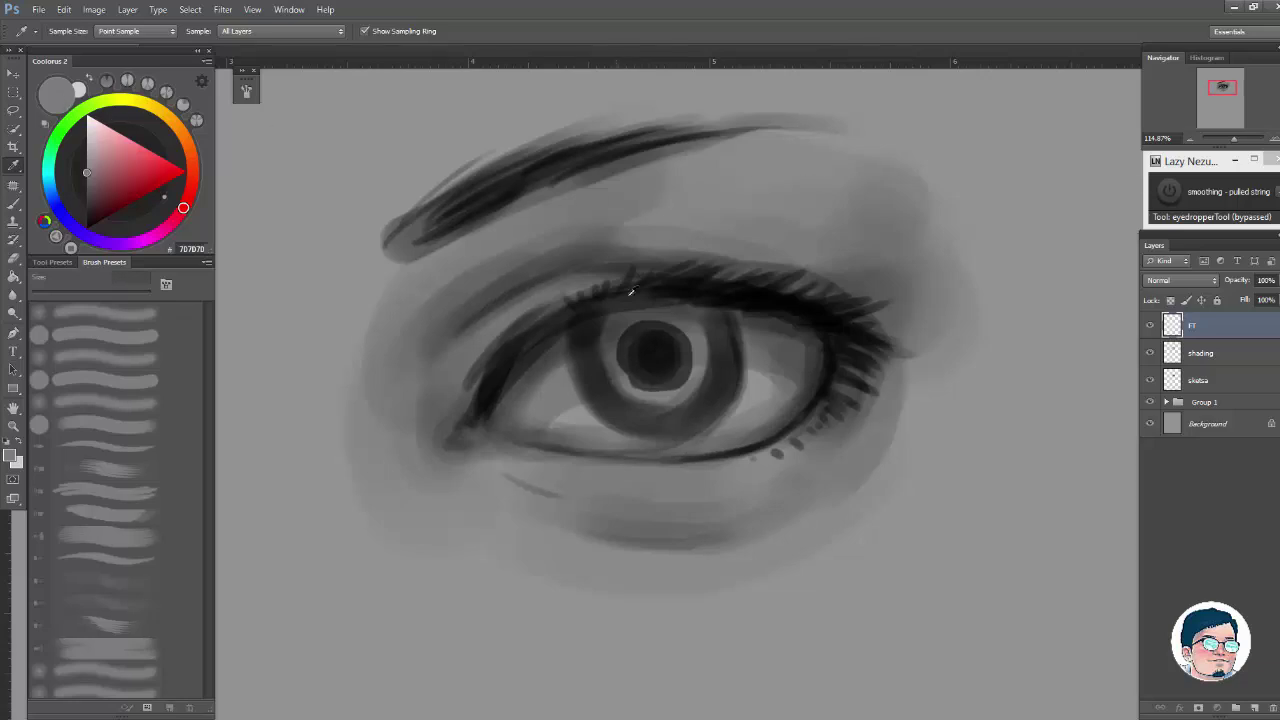
{"action": "left_click", "coordinate": [594, 126]}
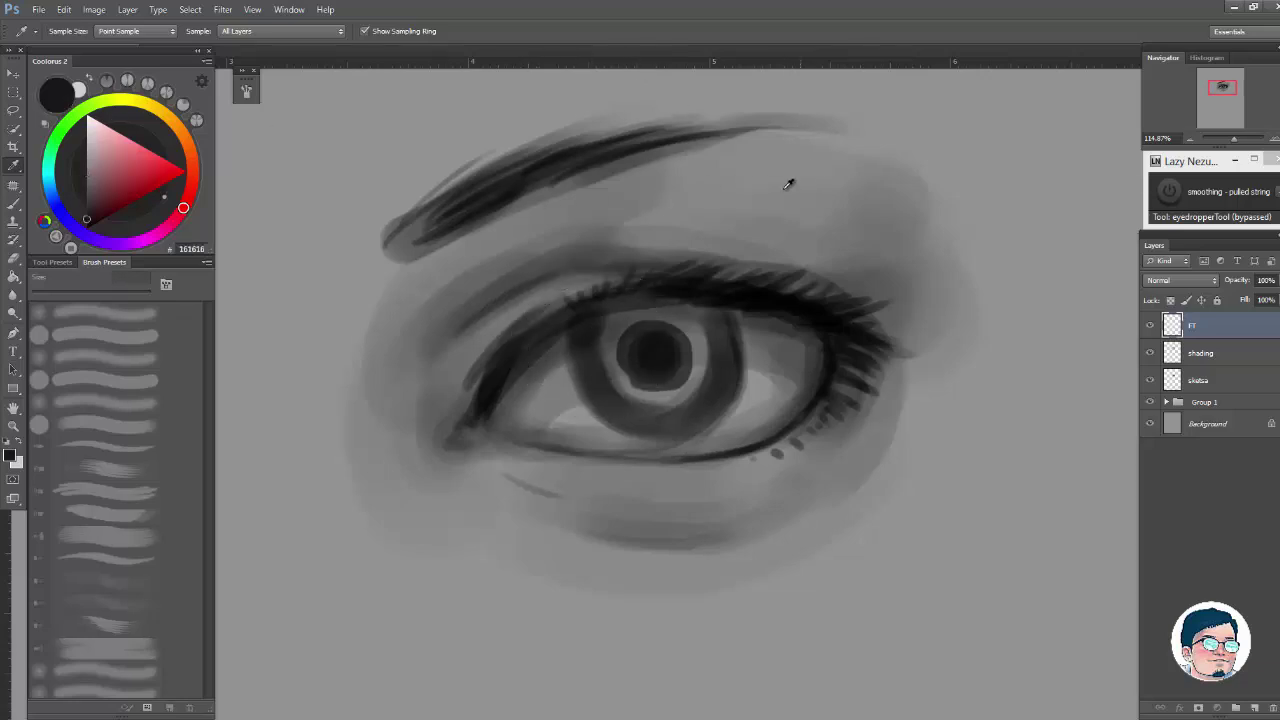
Step: Mark the hard tonal edge below the eyebrow with two small arrows and a dashed line, using an 8 px near-black brush
{"action": "key", "text": "alt+space"}
{"action": "mouse_move", "coordinate": [672, 155]}
{"action": "left_mouse_down"}
{"action": "mouse_move", "coordinate": [737, 146]}
{"action": "mouse_move", "coordinate": [725, 166]}
{"action": "left_mouse_up"}
{"action": "key", "text": "bracketleft"}
{"action": "key", "text": "bracketleft"}
{"action": "key", "text": "bracketleft"}
{"action": "key", "text": "bracketleft"}
{"action": "key", "text": "bracketleft"}
{"action": "key", "text": "bracketleft"}
{"action": "key", "text": "bracketleft"}
{"action": "key", "text": "bracketleft"}
{"action": "key", "text": "bracketleft"}
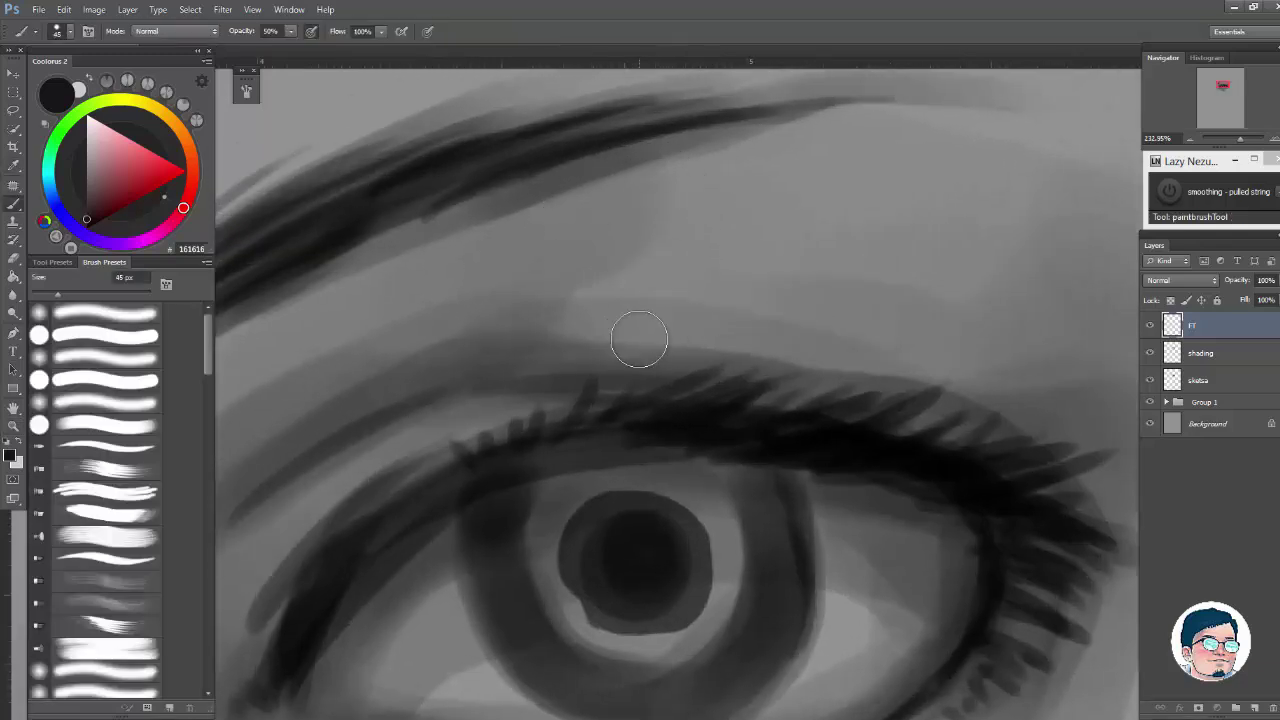
{"action": "left_click", "coordinate": [677, 419], "text": "alt"}
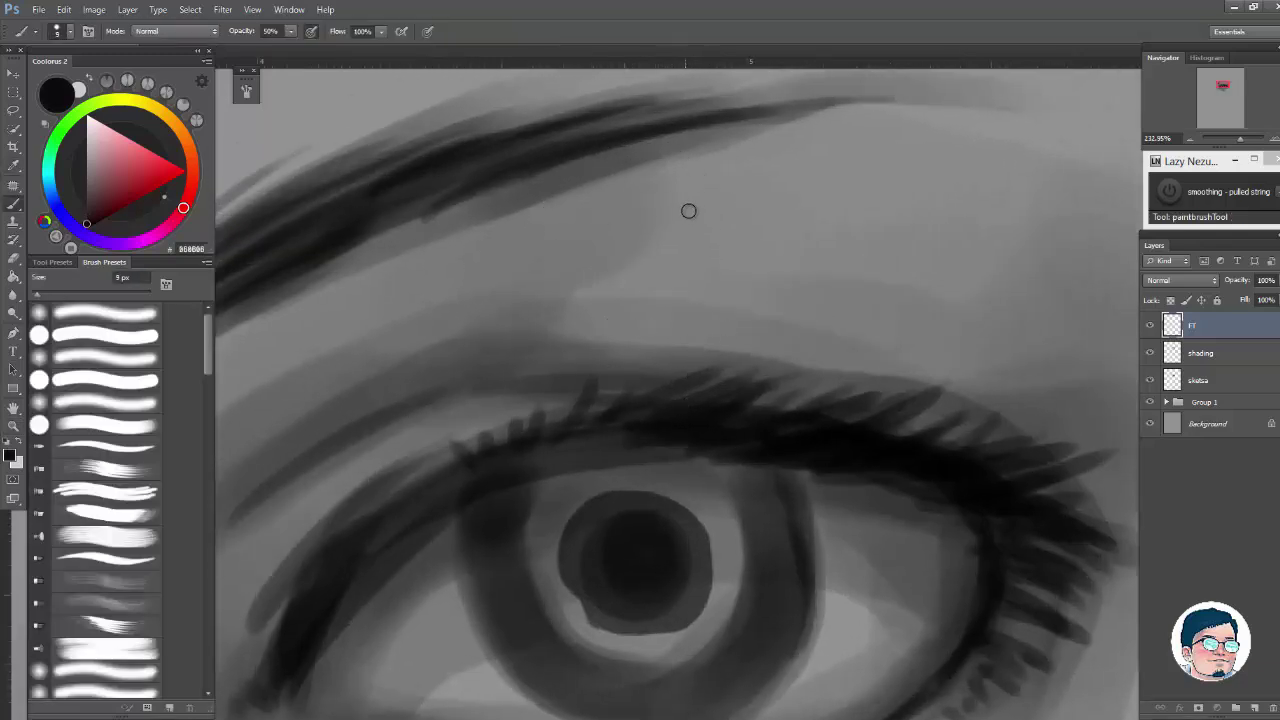
{"action": "mouse_move", "coordinate": [581, 215]}
{"action": "left_mouse_down"}
{"action": "mouse_move", "coordinate": [620, 215]}
{"action": "mouse_move", "coordinate": [607, 201]}
{"action": "mouse_move", "coordinate": [596, 238]}
{"action": "left_mouse_up"}
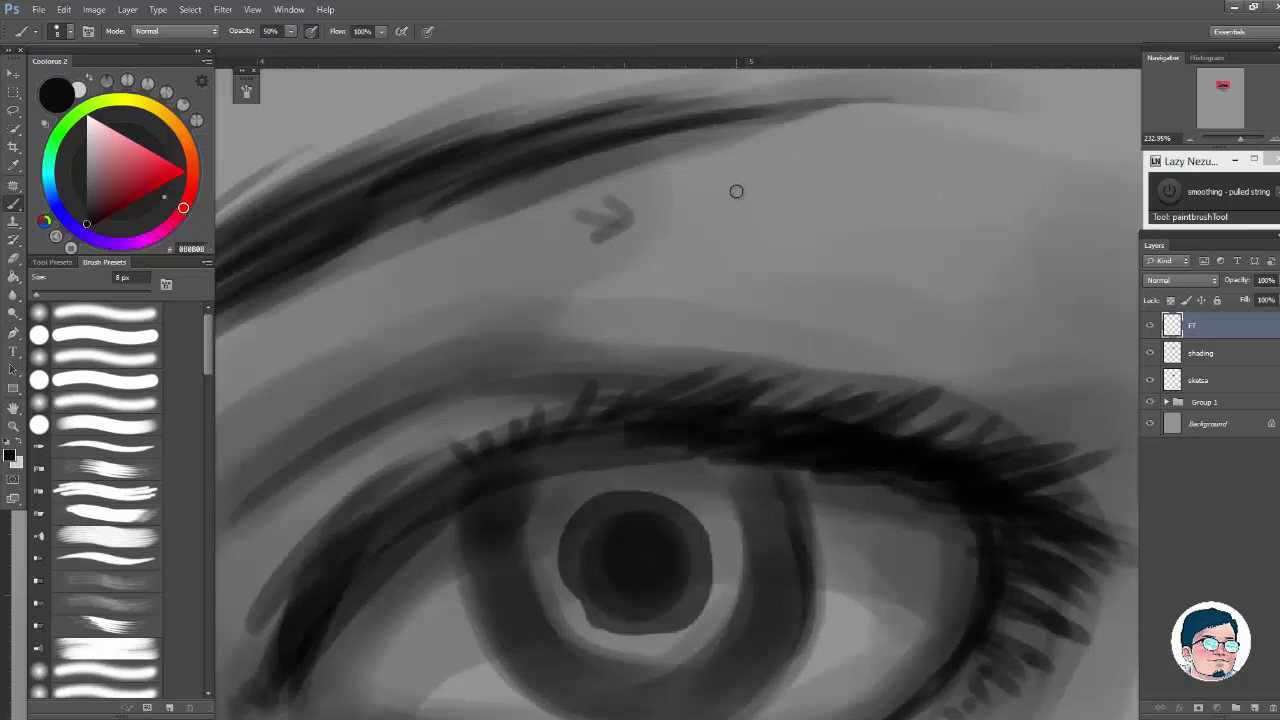
{"action": "left_click_drag", "start_coordinate": [706, 198], "coordinate": [742, 231]}
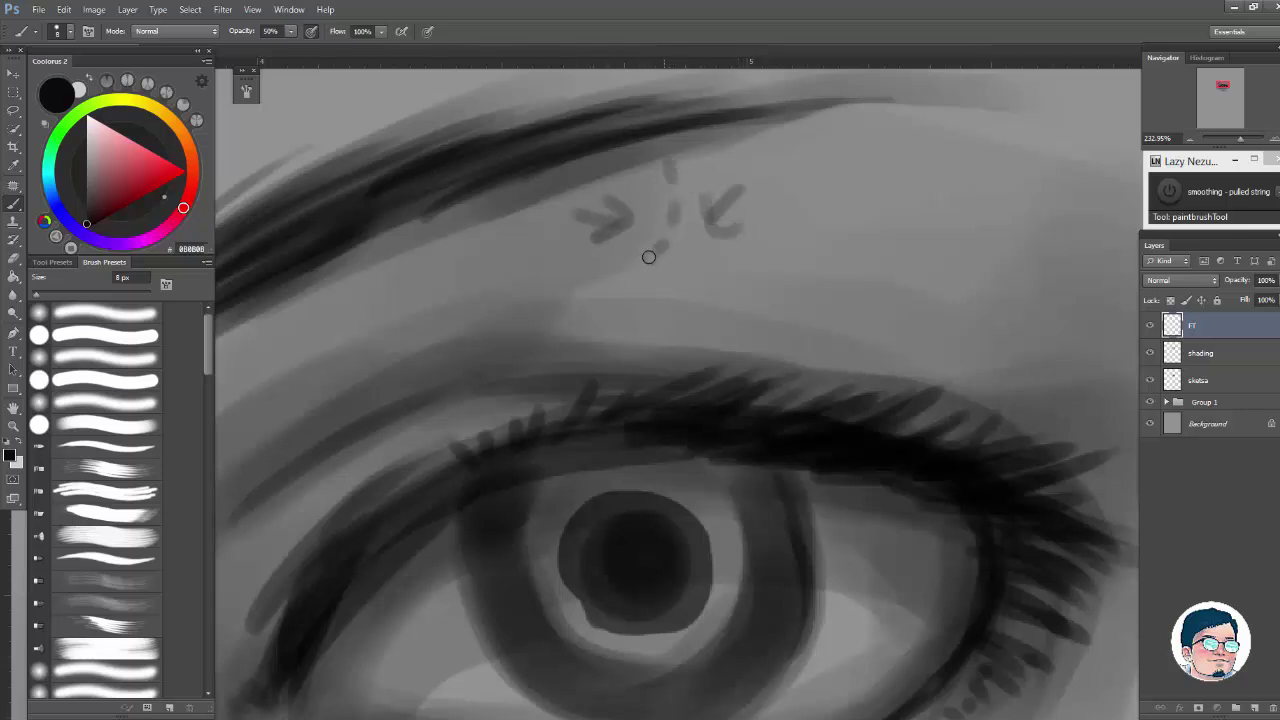
Step: Undo the arrow and dashed-line marks below the eyebrow
{"action": "key", "text": "ctrl+alt+z"}
{"action": "key", "text": "ctrl+alt+z"}
{"action": "key", "text": "ctrl+alt+z"}
{"action": "key", "text": "ctrl+alt+z"}
{"action": "key", "text": "ctrl+alt+z"}
{"action": "key", "text": "ctrl+alt+z"}
{"action": "key", "text": "ctrl+alt+z"}
{"action": "key", "text": "ctrl+alt+z"}
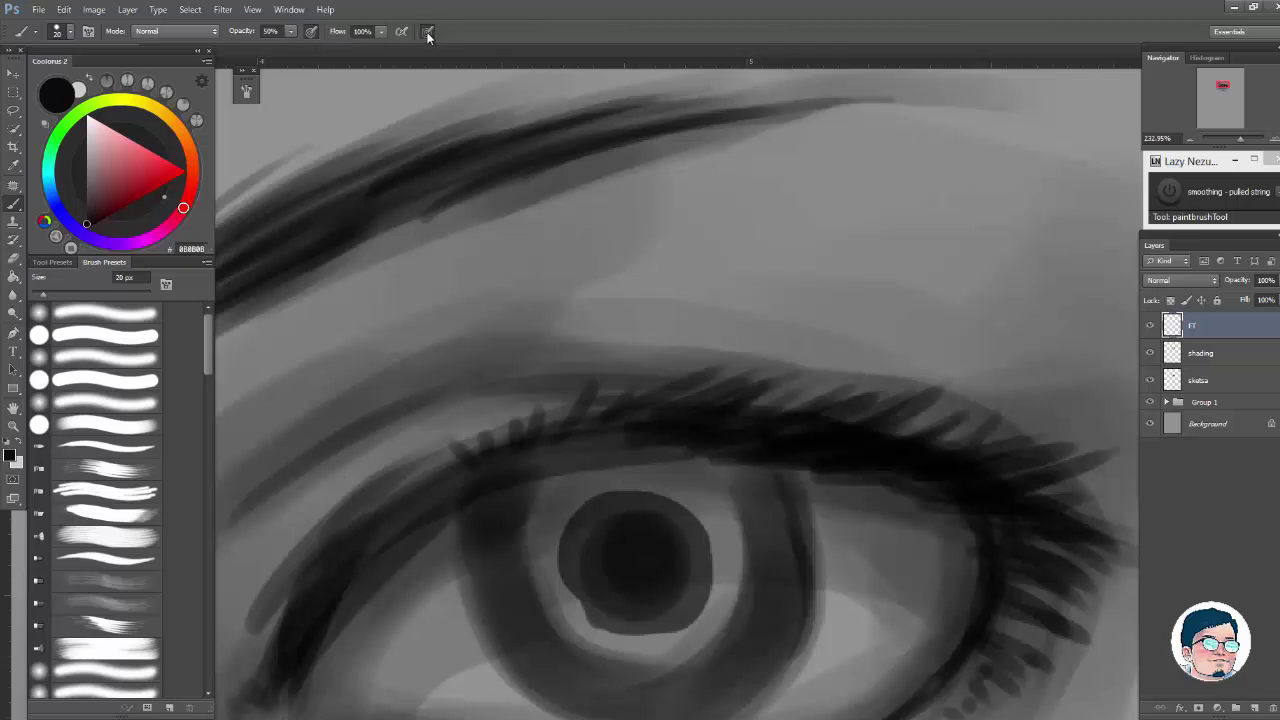
Step: Enlarge the brush to 35 px and return to the Brush tool at 50% opacity
{"action": "left_click", "coordinate": [313, 33]}
{"action": "left_click", "coordinate": [313, 34]}
{"action": "key", "text": "bracketright"}
{"action": "key", "text": "bracketright"}
{"action": "key", "text": "bracketright"}
{"action": "left_click", "coordinate": [14, 164]}
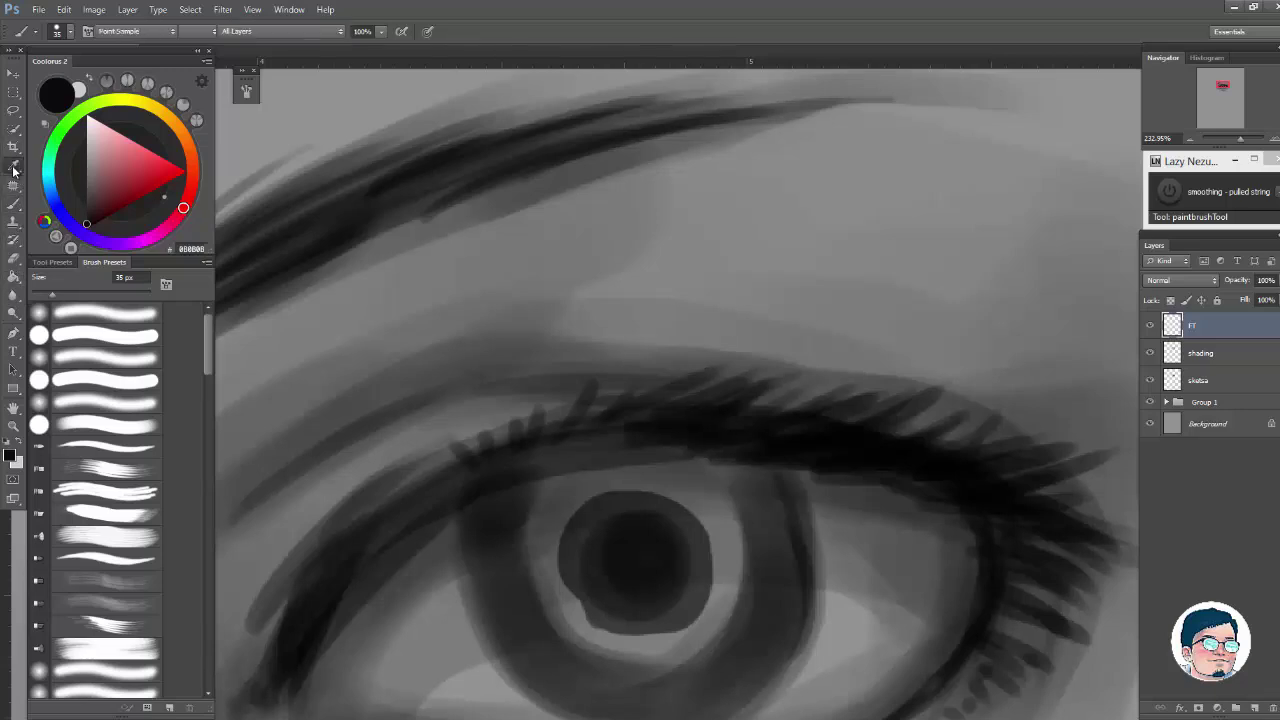
{"action": "left_click", "coordinate": [14, 206]}
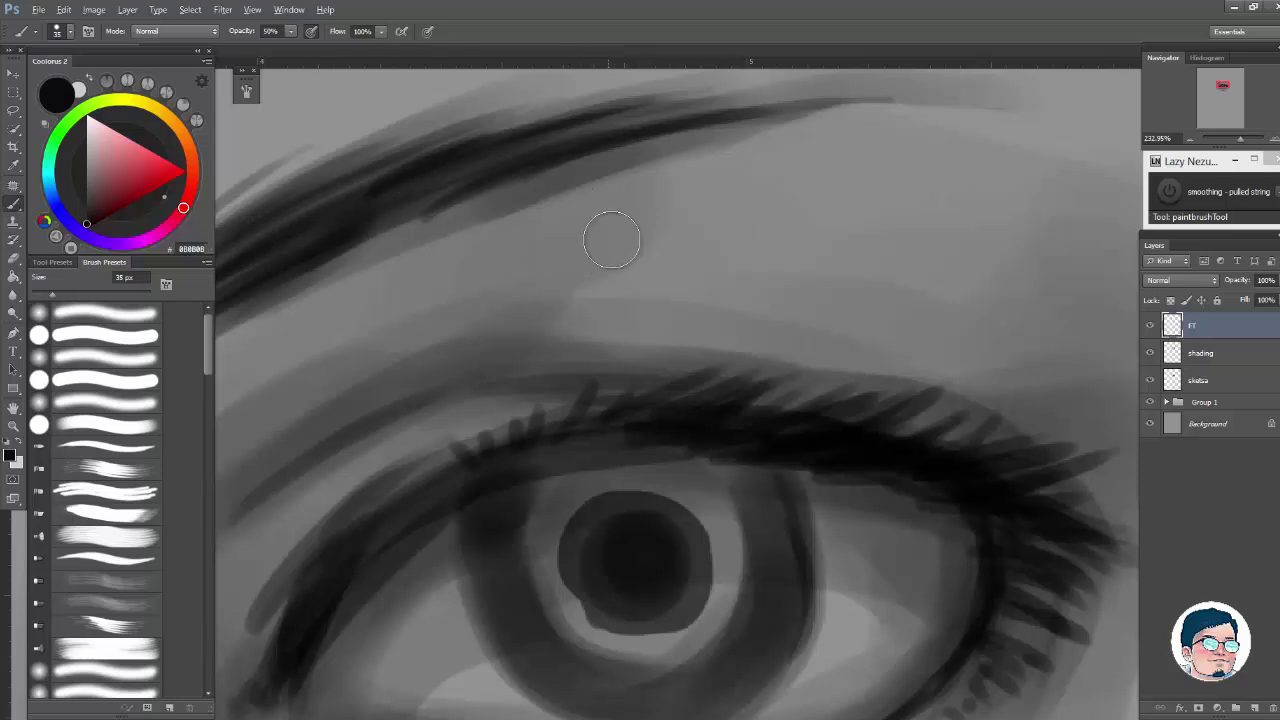
Step: Blend the hard tonal edge below the eyebrow on the FT layer, using greys sampled beside it such as 7A7A7A and 878787
{"action": "key", "text": "alt"}
{"action": "key", "text": "alt"}
{"action": "left_click", "coordinate": [627, 233], "text": "alt"}
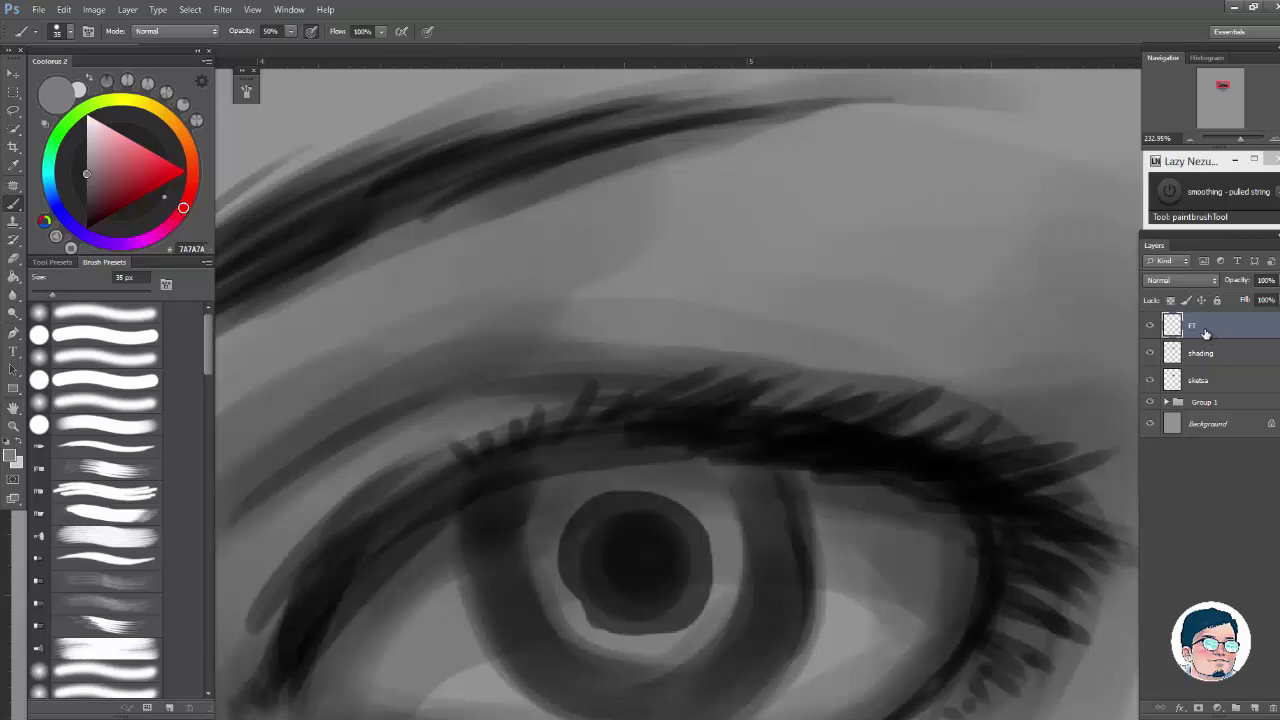
{"action": "mouse_move", "coordinate": [888, 213]}
{"action": "left_mouse_down"}
{"action": "mouse_move", "coordinate": [871, 240]}
{"action": "mouse_move", "coordinate": [884, 236]}
{"action": "left_mouse_up"}
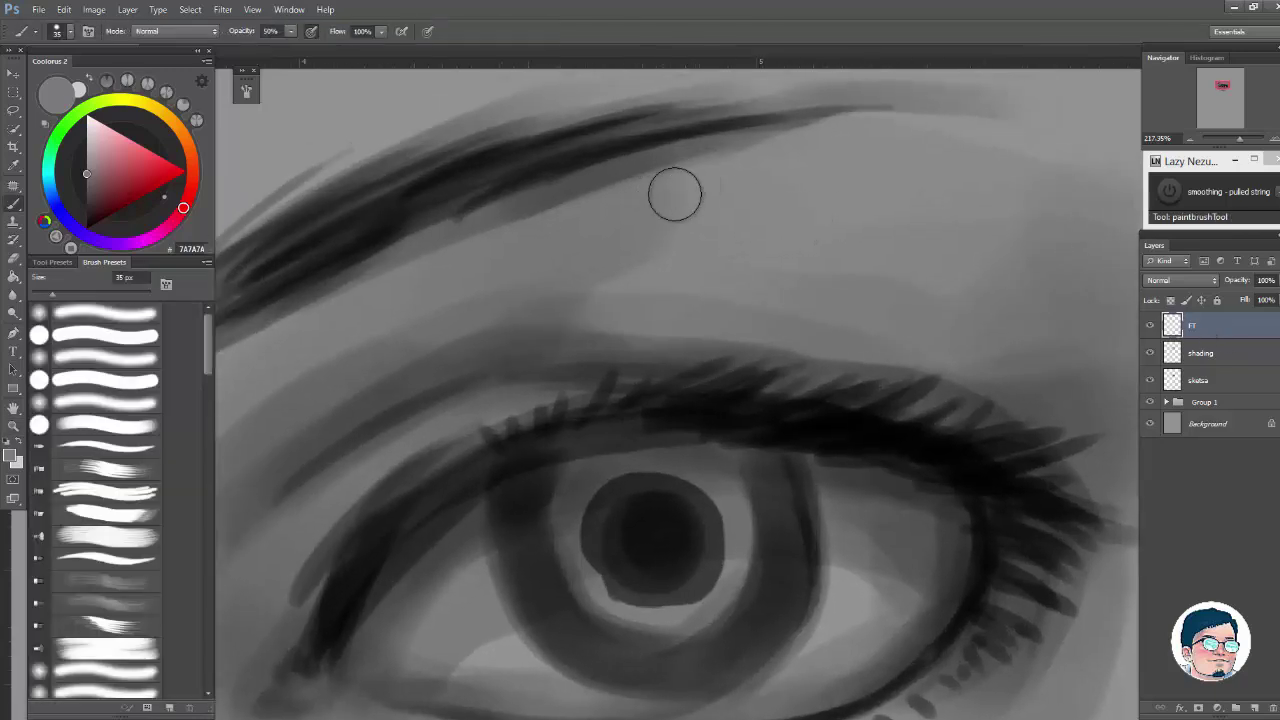
{"action": "mouse_move", "coordinate": [698, 197]}
{"action": "left_mouse_down"}
{"action": "mouse_move", "coordinate": [600, 289]}
{"action": "mouse_move", "coordinate": [671, 321]}
{"action": "left_mouse_up"}
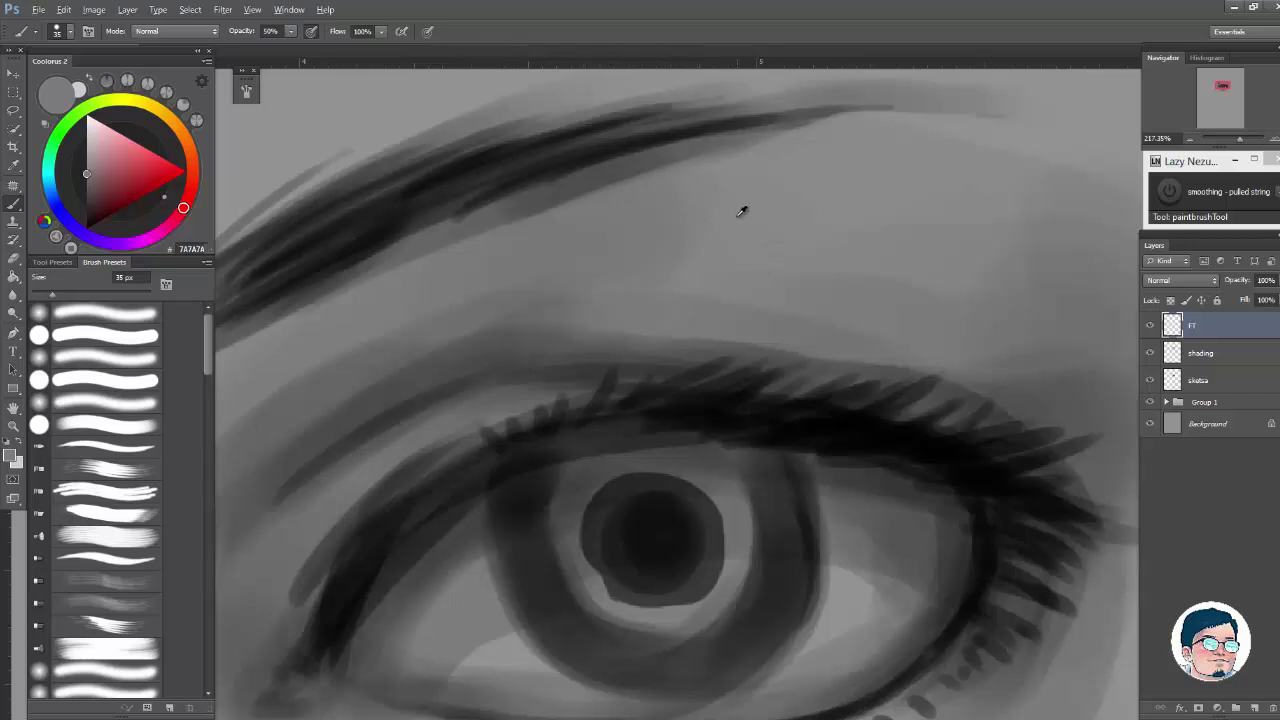
{"action": "left_click", "coordinate": [740, 208], "text": "alt"}
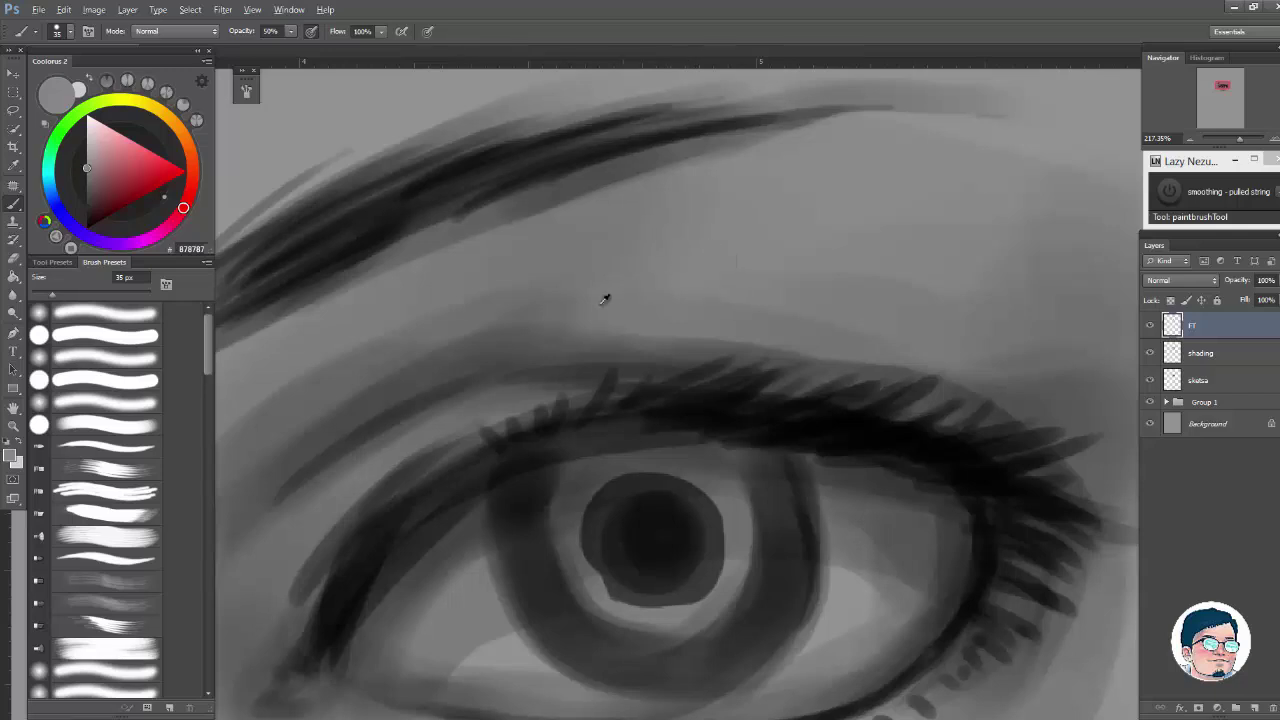
{"action": "left_click", "coordinate": [548, 322], "text": "alt"}
{"action": "left_click", "coordinate": [475, 282], "text": "alt"}
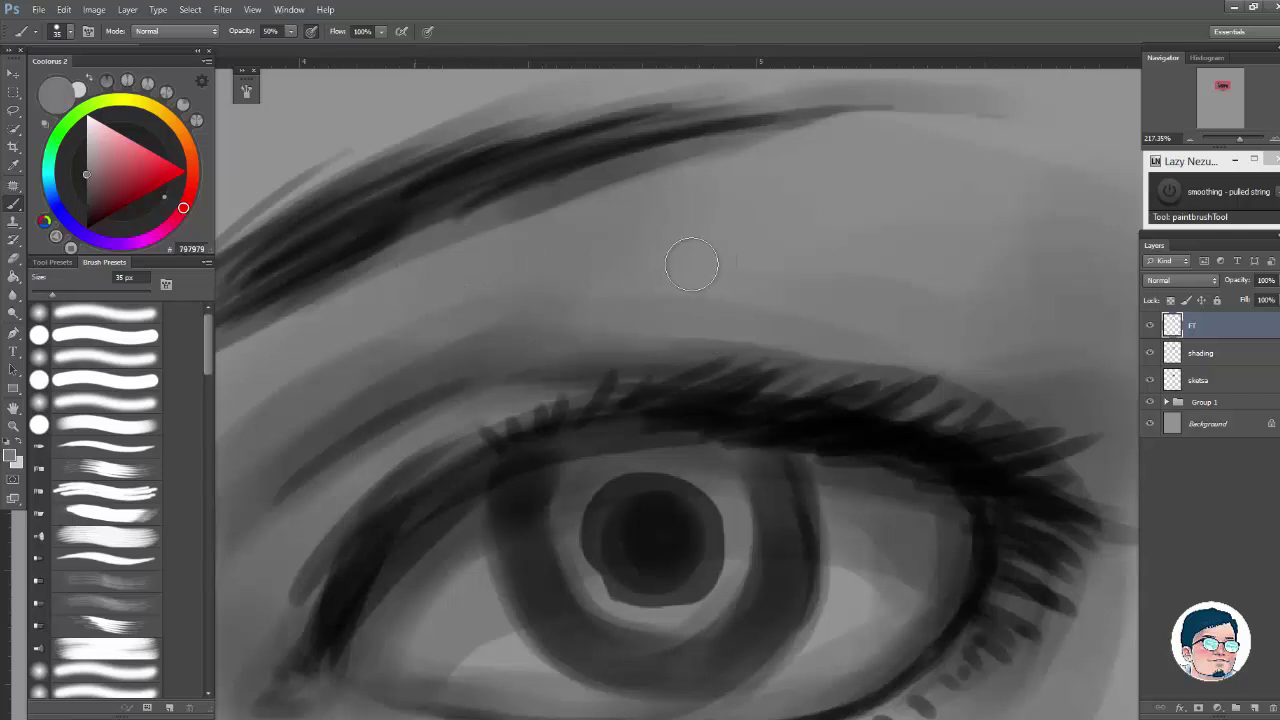
Step: Enlarge the brush to 60 px and smooth the skin between eyebrow and upper eyelid with sampled greys
{"action": "left_click_drag", "start_coordinate": [868, 241], "coordinate": [791, 215]}
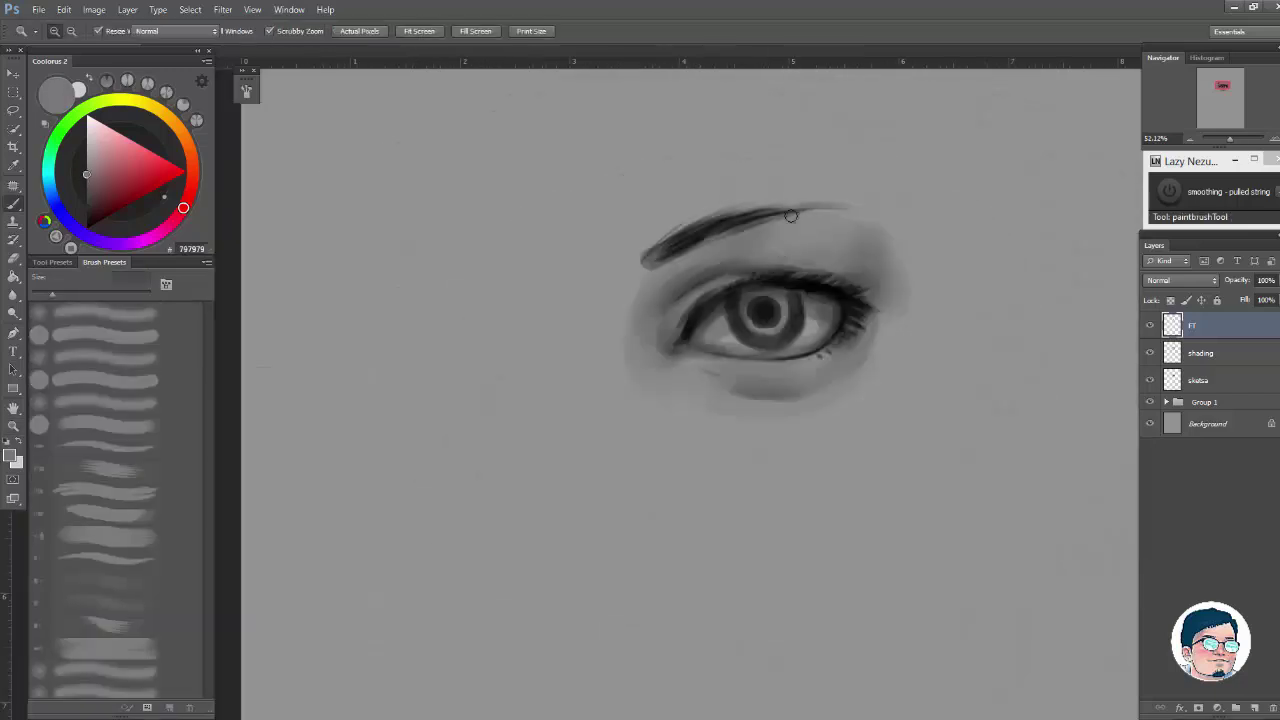
{"action": "mouse_move", "coordinate": [813, 265]}
{"action": "left_mouse_down"}
{"action": "mouse_move", "coordinate": [752, 211]}
{"action": "mouse_move", "coordinate": [788, 222]}
{"action": "left_mouse_up"}
{"action": "left_click", "coordinate": [756, 200], "text": "alt"}
{"action": "key", "text": "]"}
{"action": "key", "text": "]"}
{"action": "key", "text": "]"}
{"action": "key", "text": "]"}
{"action": "left_click", "coordinate": [776, 224], "text": "alt"}
{"action": "left_click_drag", "start_coordinate": [696, 221], "coordinate": [738, 211]}
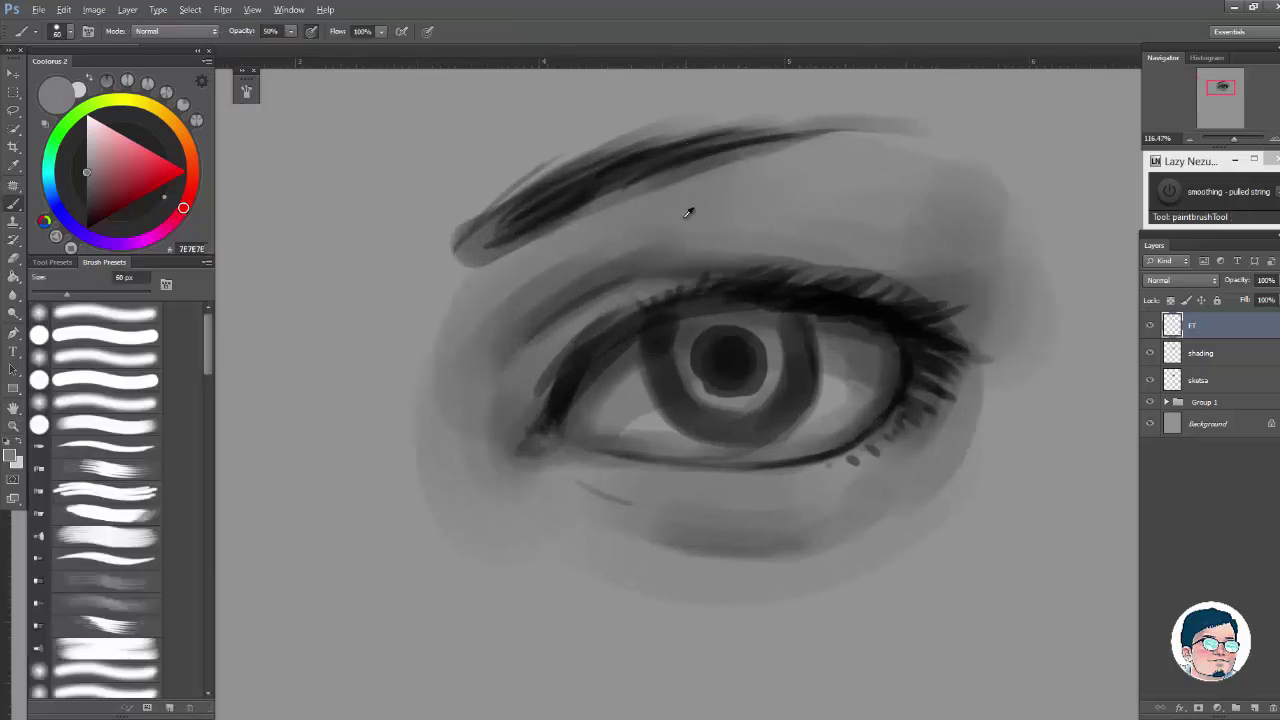
Step: Blend the shading beside the inner corner, under the eye and above the outer corner with locally sampled greys
{"action": "left_click", "coordinate": [520, 380], "text": "alt"}
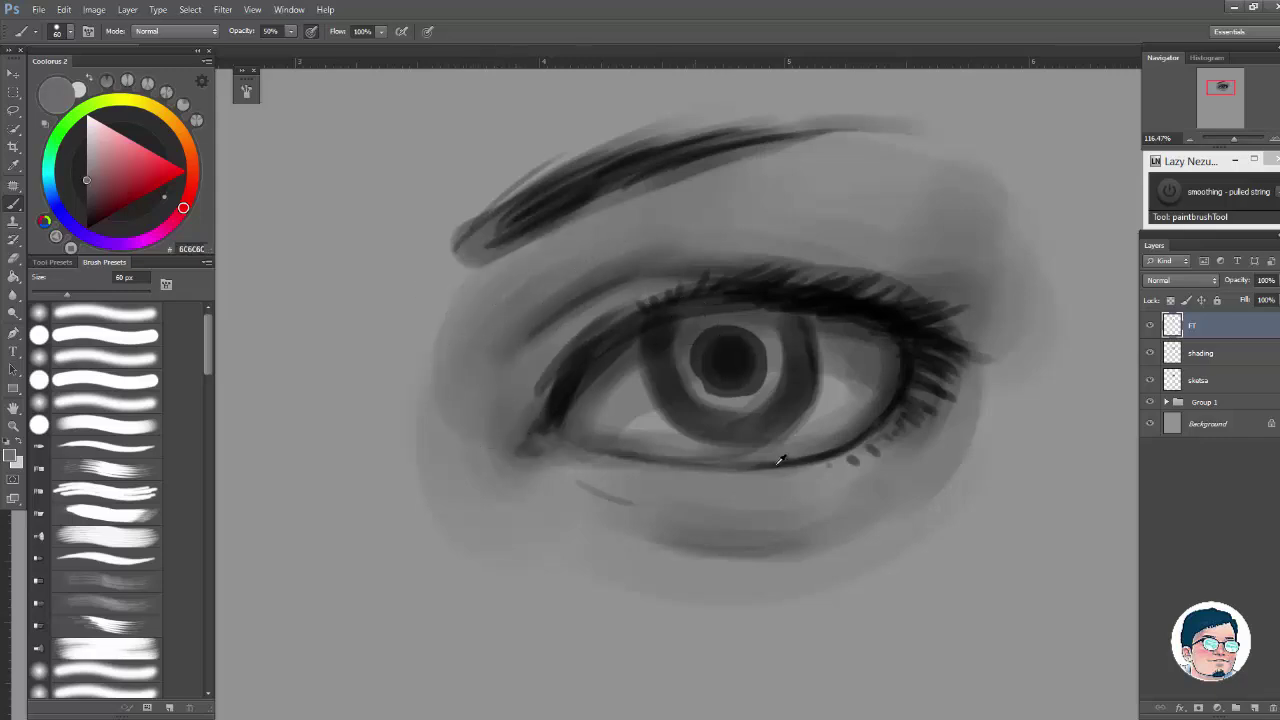
{"action": "left_click", "coordinate": [731, 505], "text": "alt"}
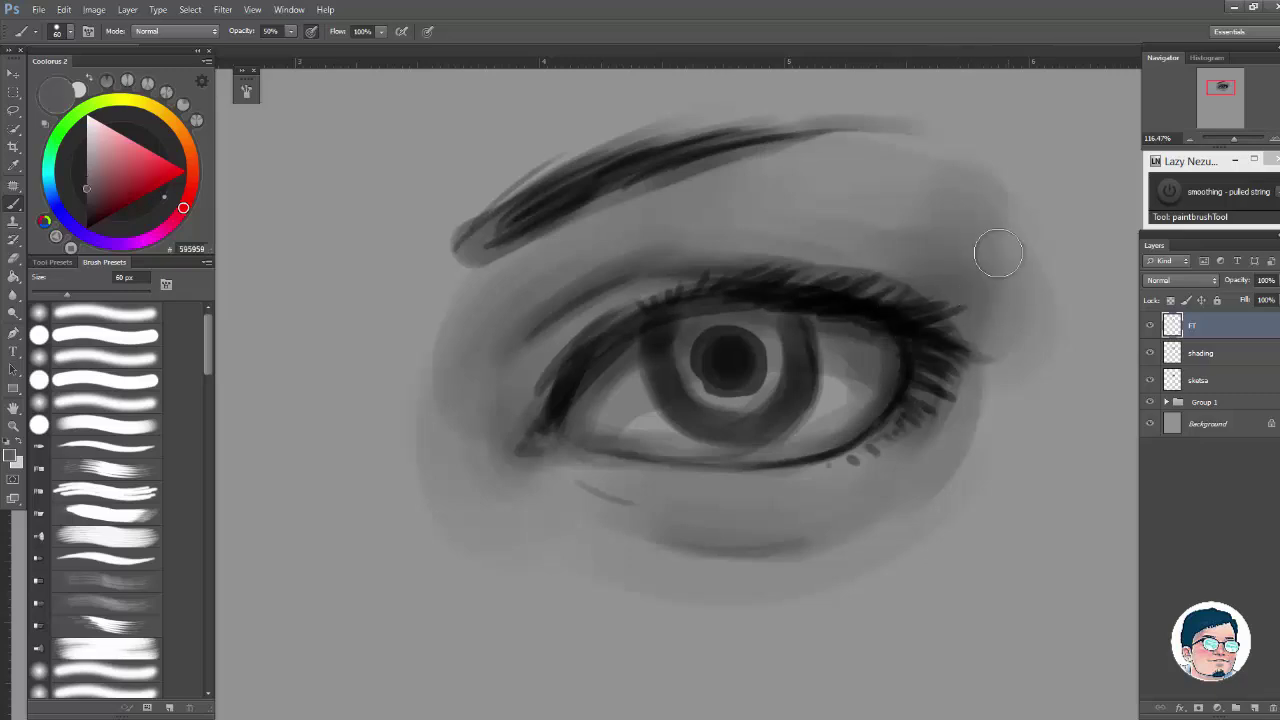
{"action": "left_click", "coordinate": [948, 285], "text": "alt"}
{"action": "left_click", "coordinate": [968, 205], "text": "alt"}
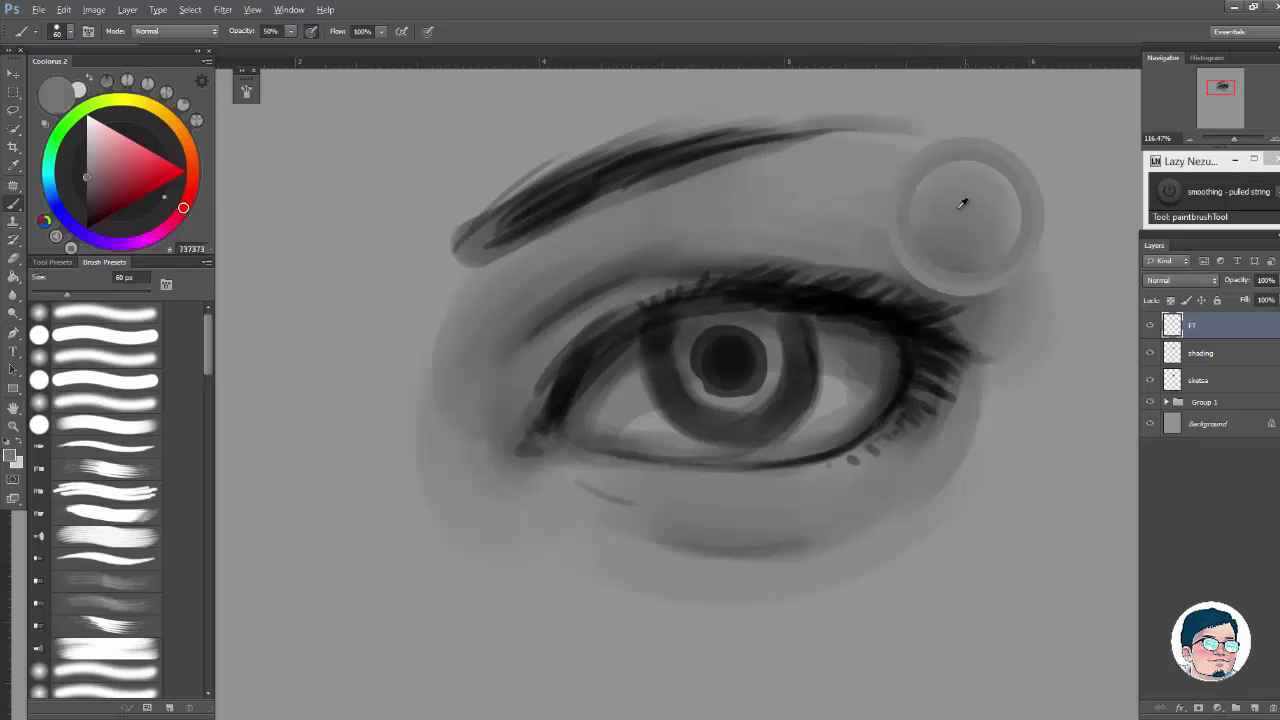
{"action": "left_click", "coordinate": [766, 224], "text": "alt"}
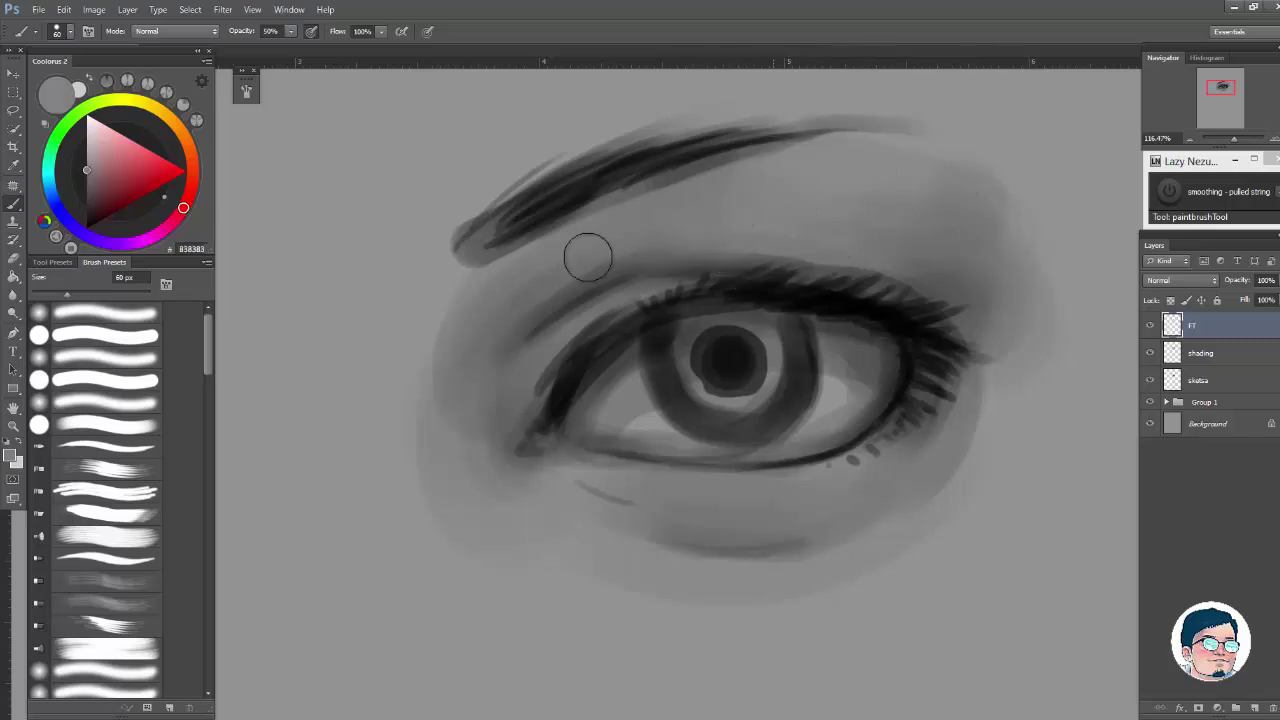
Step: Smooth the shadow between inner eyebrow and inner eye corner, and paint out the short stray line below that corner
{"action": "left_click", "coordinate": [508, 290], "text": "alt"}
{"action": "left_click", "coordinate": [500, 282], "text": "alt"}
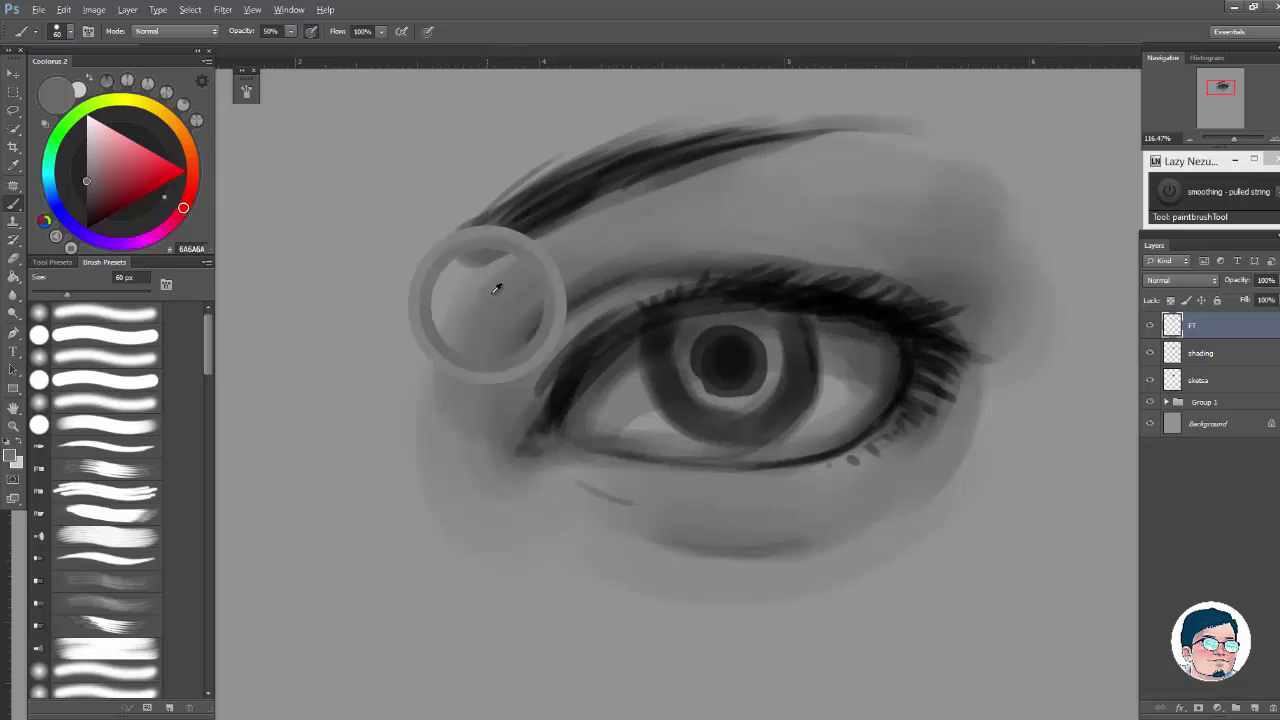
{"action": "left_click", "coordinate": [521, 368], "text": "alt"}
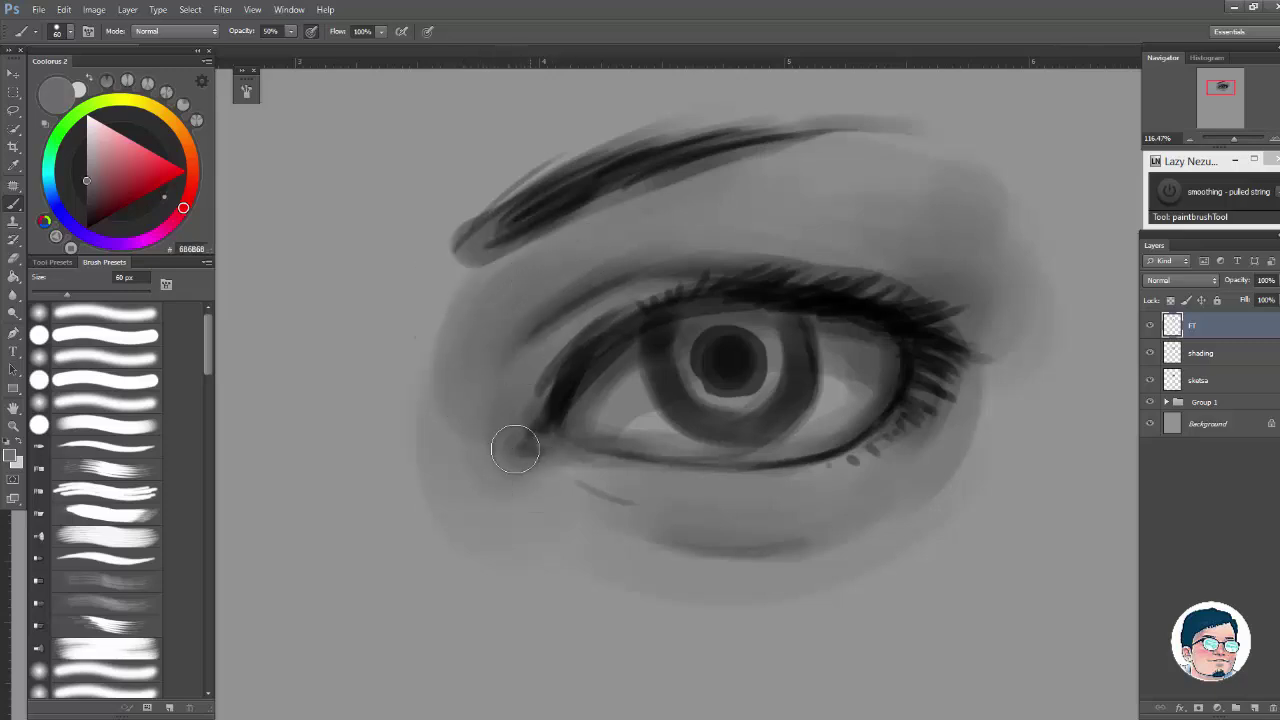
{"action": "left_click", "coordinate": [600, 474], "text": "alt"}
{"action": "mouse_move", "coordinate": [587, 485]}
{"action": "left_mouse_down"}
{"action": "mouse_move", "coordinate": [697, 503]}
{"action": "mouse_move", "coordinate": [569, 475]}
{"action": "mouse_move", "coordinate": [645, 506]}
{"action": "left_mouse_up"}
Step: Reduce the brush to 35 px and soften the skin along the lower eyelid with a sampled grey
{"action": "key", "text": "bracketleft"}
{"action": "key", "text": "bracketleft"}
{"action": "key", "text": "bracketleft"}
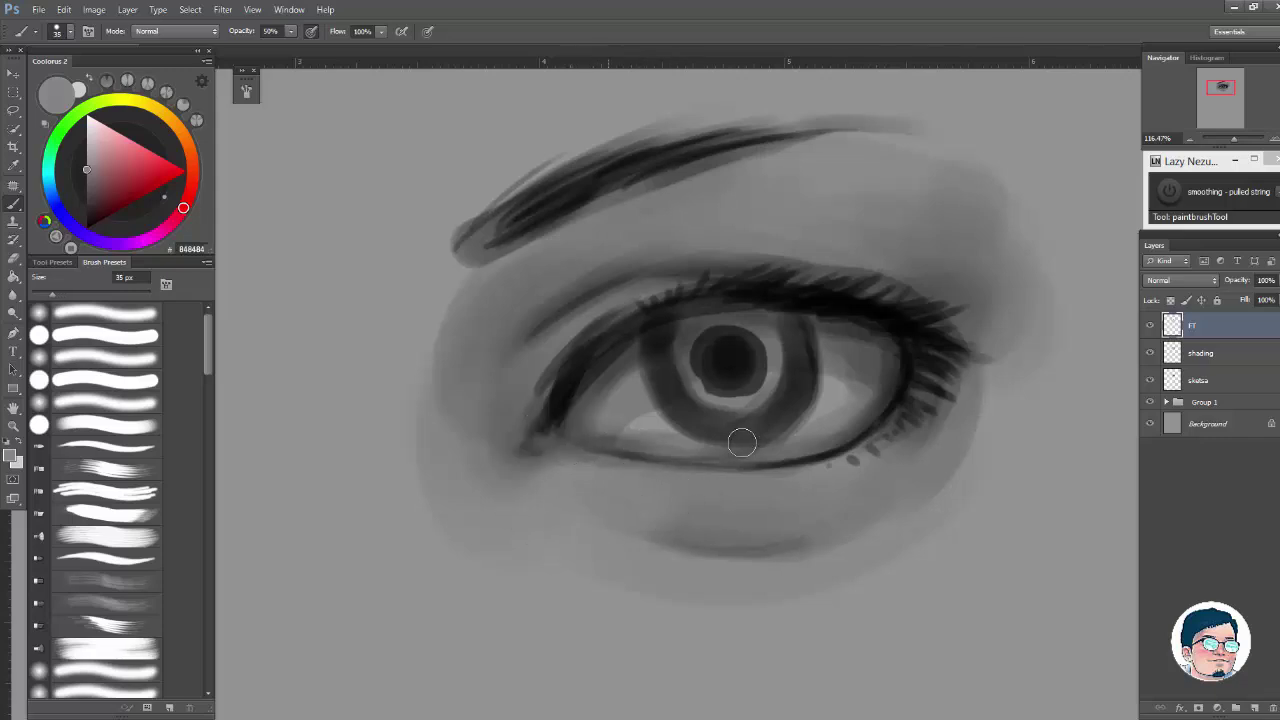
{"action": "left_click", "coordinate": [788, 477], "text": "alt"}
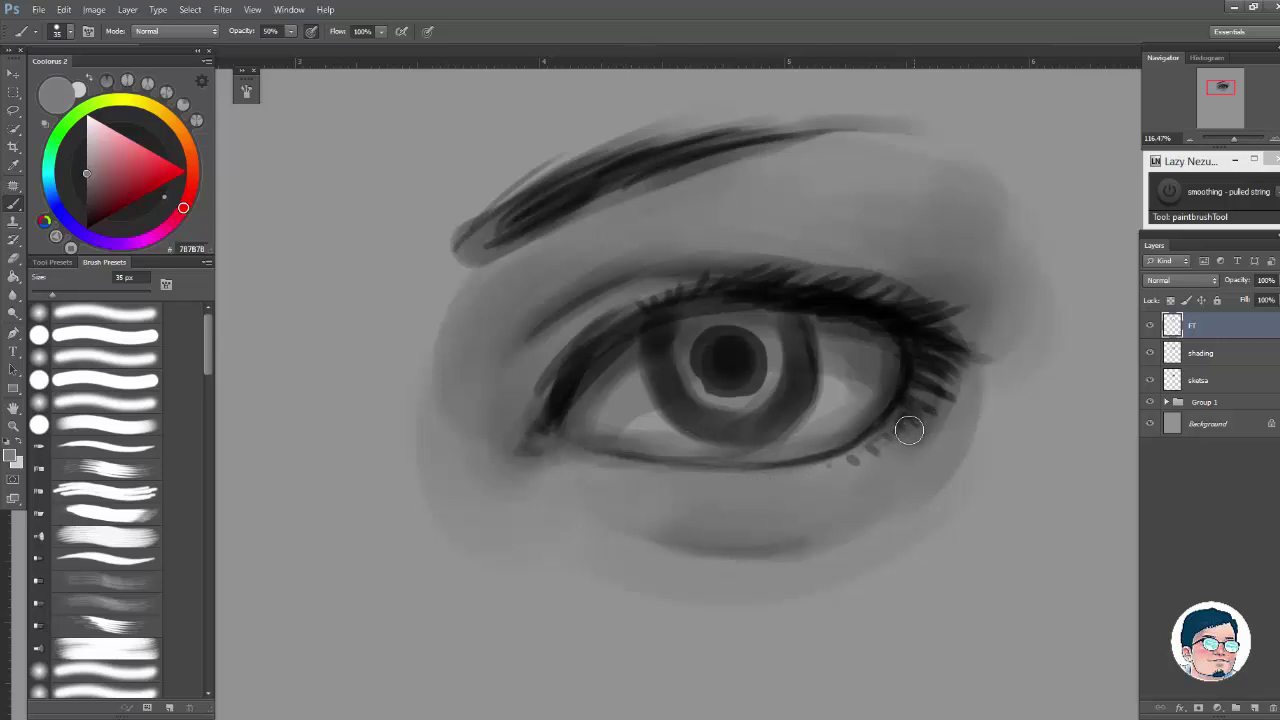
Step: Blend the tones of the eye white, iris ring and pupil with greys sampled from each, including 939393, 404040 and 101010
{"action": "left_click", "coordinate": [838, 376], "text": "alt"}
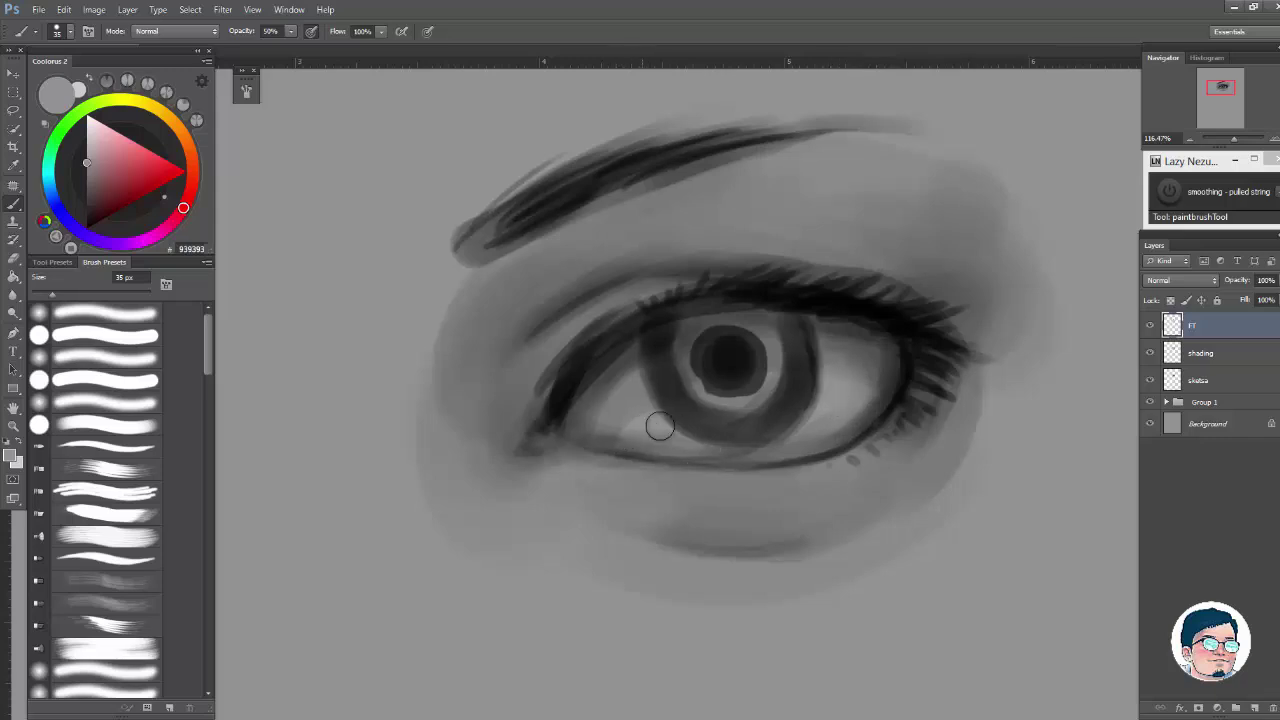
{"action": "left_click", "coordinate": [695, 370], "text": "alt"}
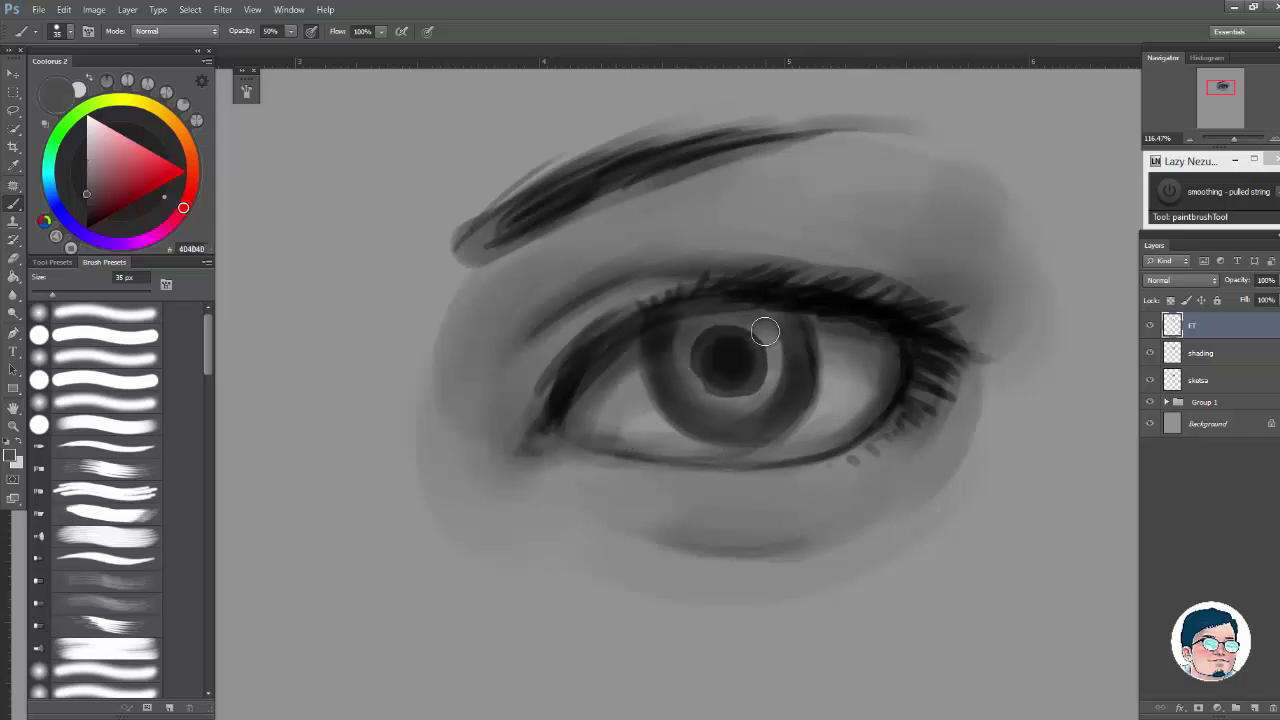
{"action": "left_click", "coordinate": [730, 365], "text": "alt"}
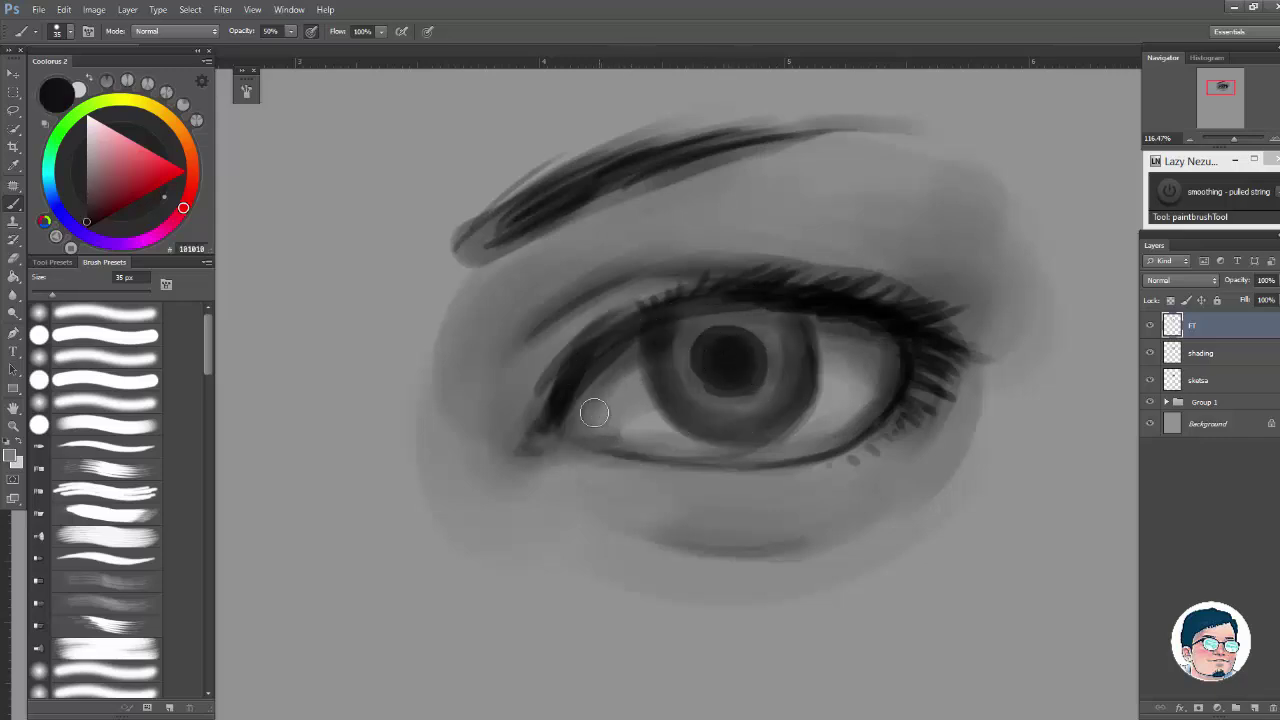
Step: Soften the inner part of the upper lash line and the eyelid crease with greys 6C6C6C and 494949
{"action": "left_click", "coordinate": [539, 368], "text": "alt"}
{"action": "left_click_drag", "start_coordinate": [554, 352], "coordinate": [557, 358]}
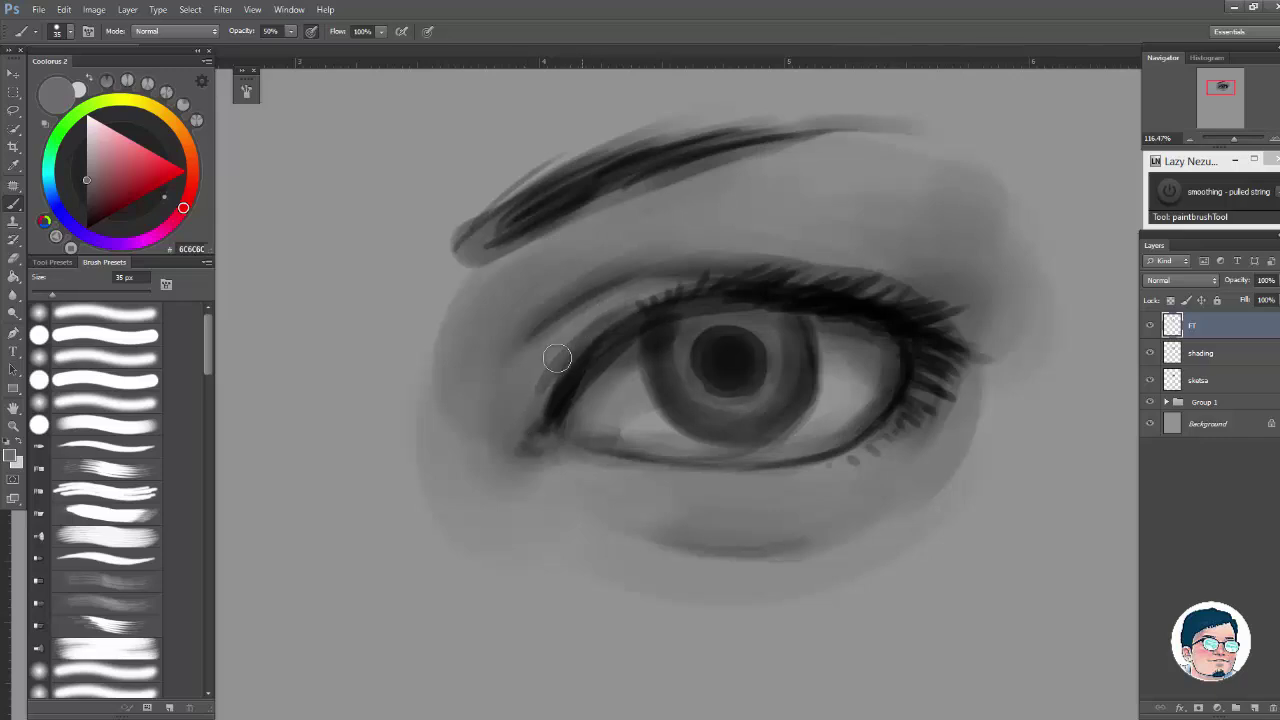
{"action": "left_click", "coordinate": [564, 300], "text": "alt"}
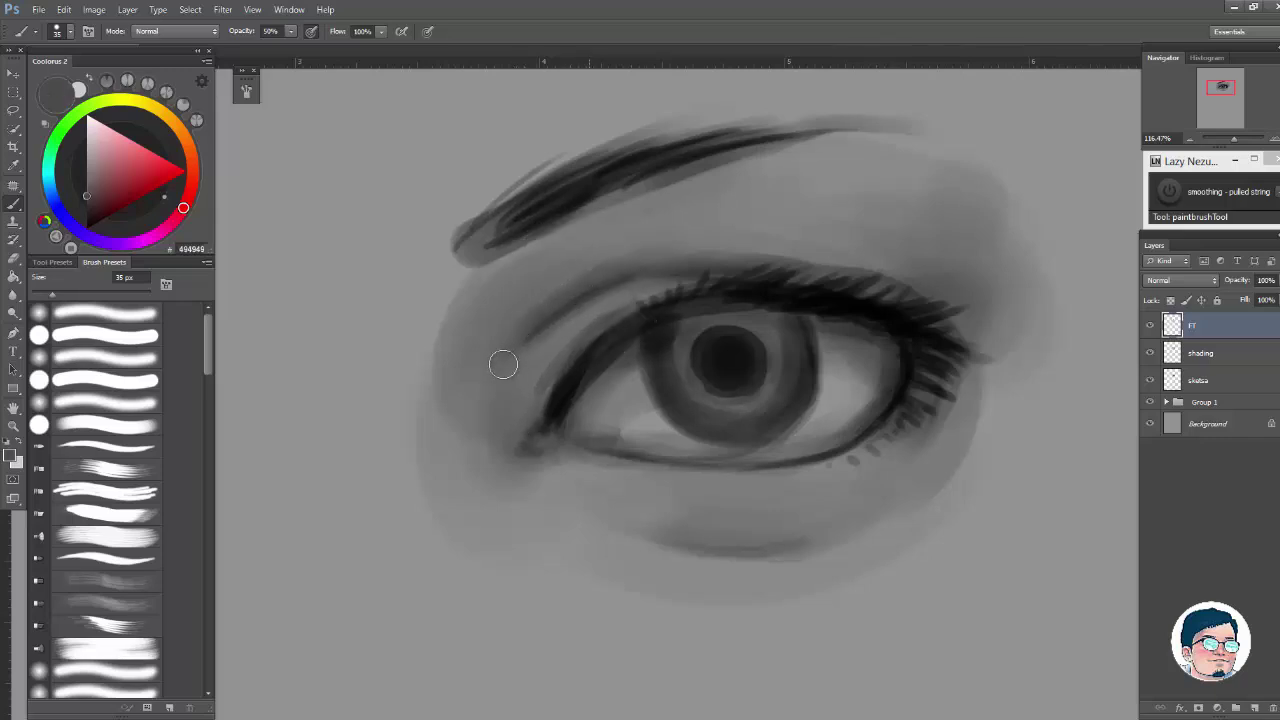
Step: Enlarge the brush to 60 px and blend the shadow around the outer eye corner outward into the surrounding skin
{"action": "key", "text": "z"}
{"action": "mouse_move", "coordinate": [921, 254]}
{"action": "left_mouse_down"}
{"action": "mouse_move", "coordinate": [898, 228]}
{"action": "mouse_move", "coordinate": [962, 296]}
{"action": "left_mouse_up"}
{"action": "key", "text": "z"}
{"action": "left_click", "coordinate": [940, 258], "text": "alt"}
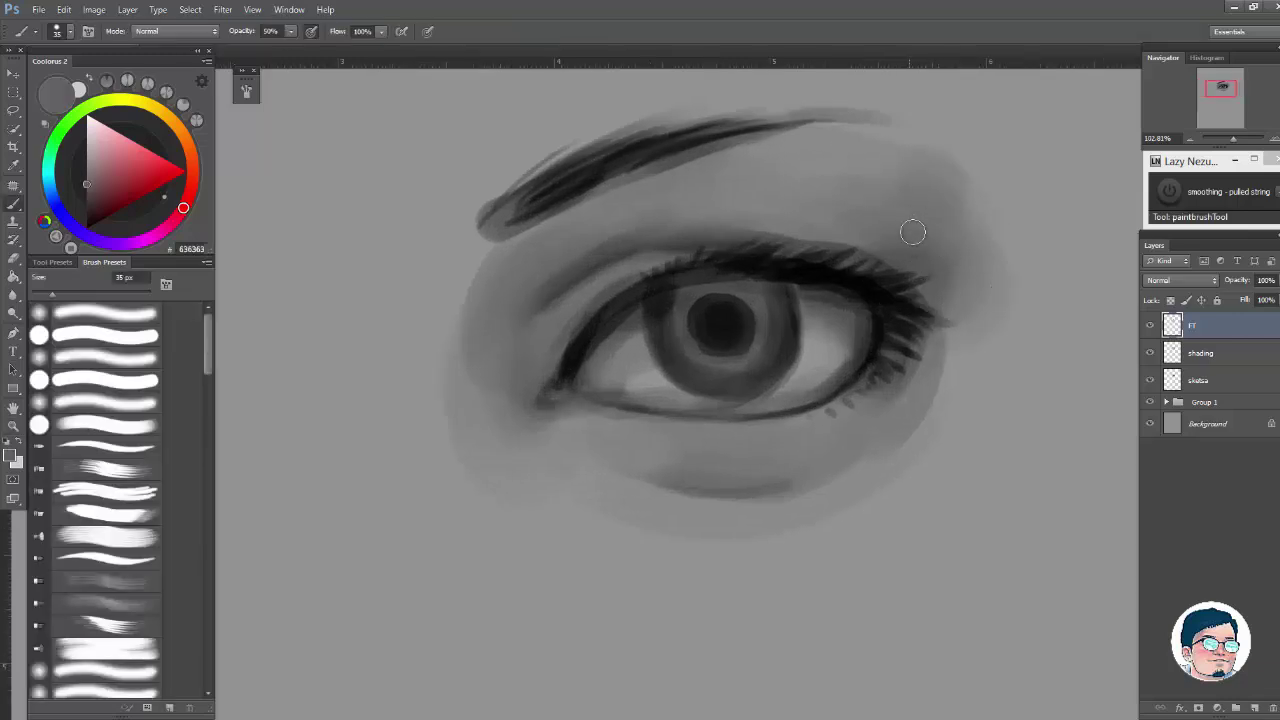
{"action": "key", "text": "bracketright"}
{"action": "key", "text": "bracketright"}
{"action": "left_click", "coordinate": [855, 218], "text": "alt"}
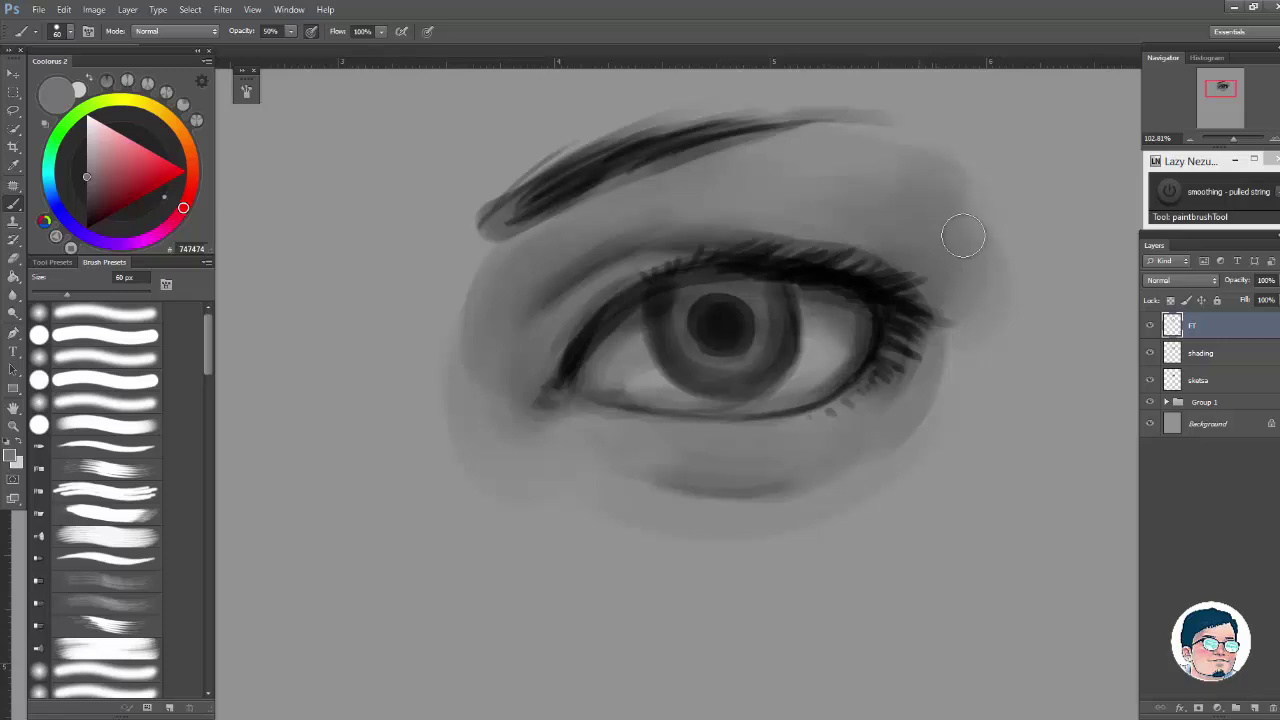
{"action": "left_click", "coordinate": [980, 286], "text": "alt"}
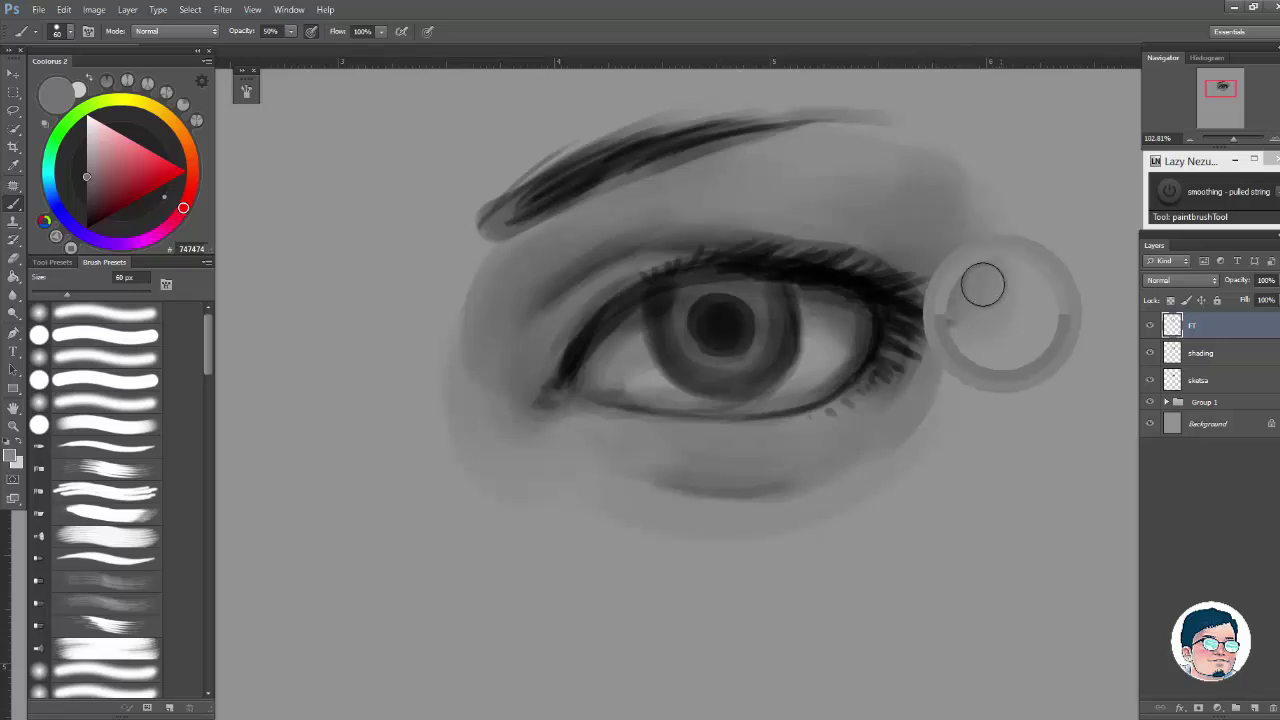
{"action": "left_click", "coordinate": [937, 382], "text": "alt"}
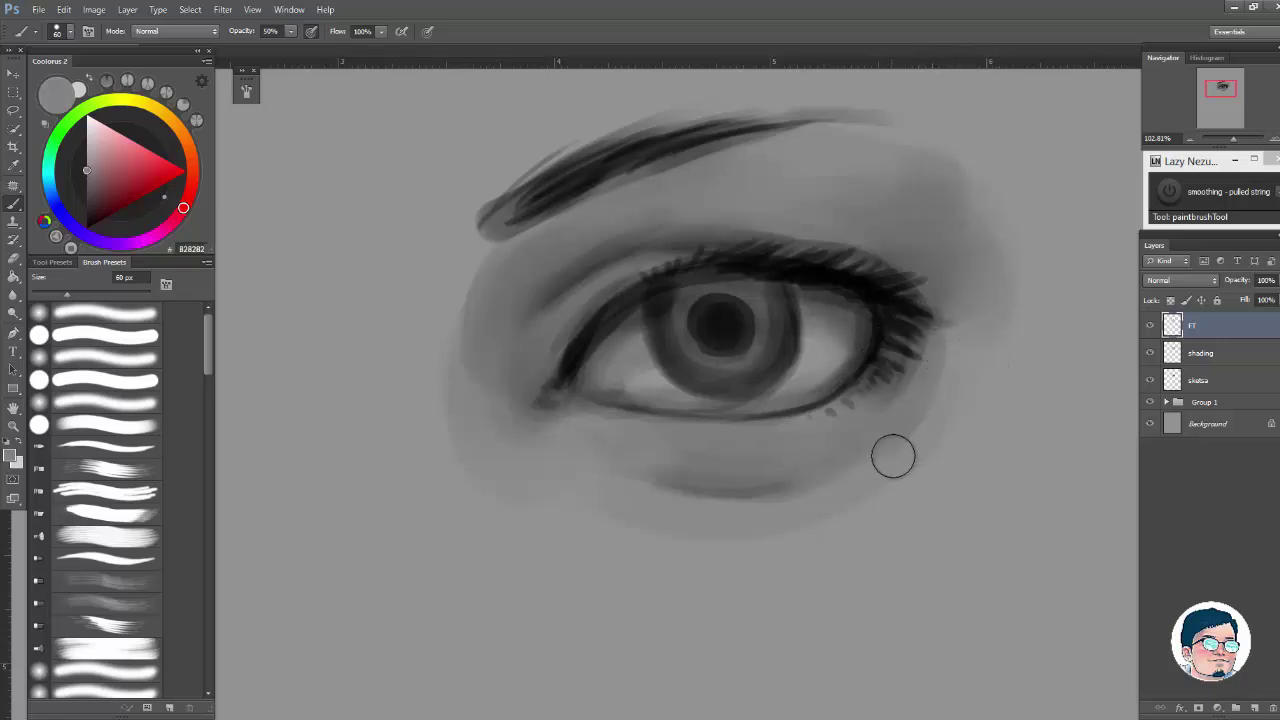
Step: Reduce the brush to 35 px and blend the under-eye crease outward with the sampled grey 6C6C6C
{"action": "left_click", "coordinate": [709, 466], "text": "alt"}
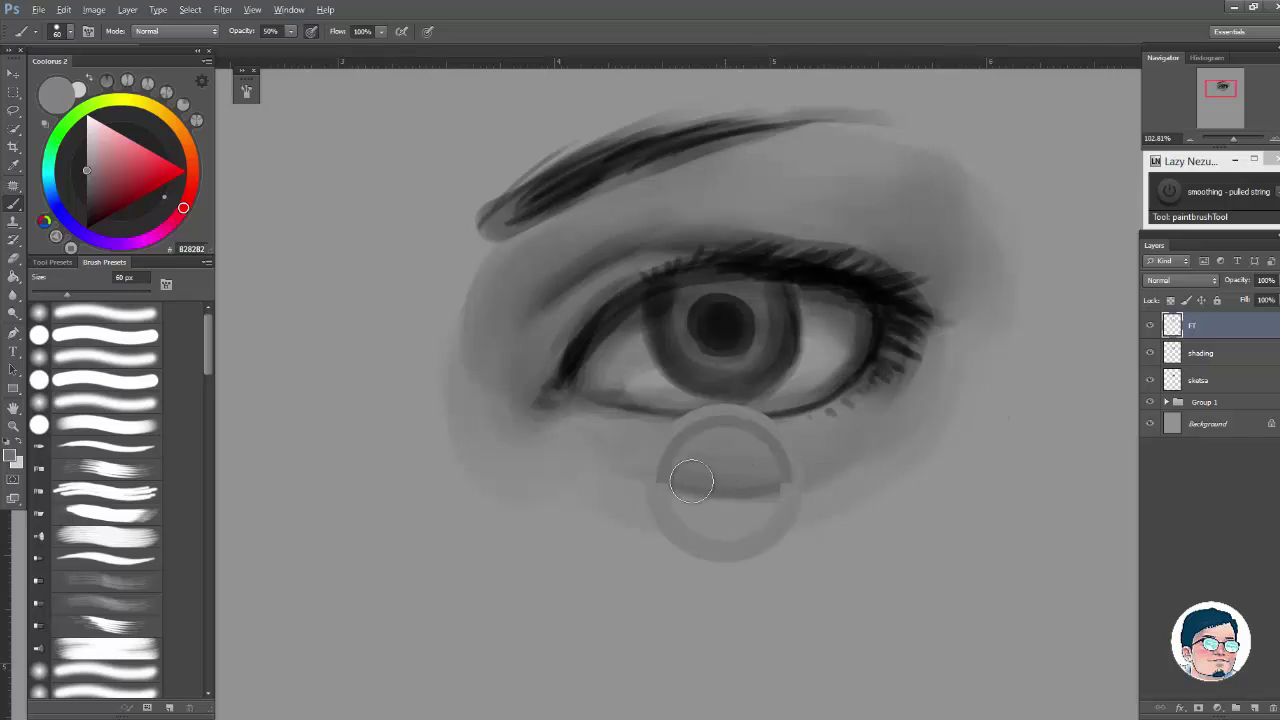
{"action": "key", "text": "bracketleft"}
{"action": "key", "text": "bracketleft"}
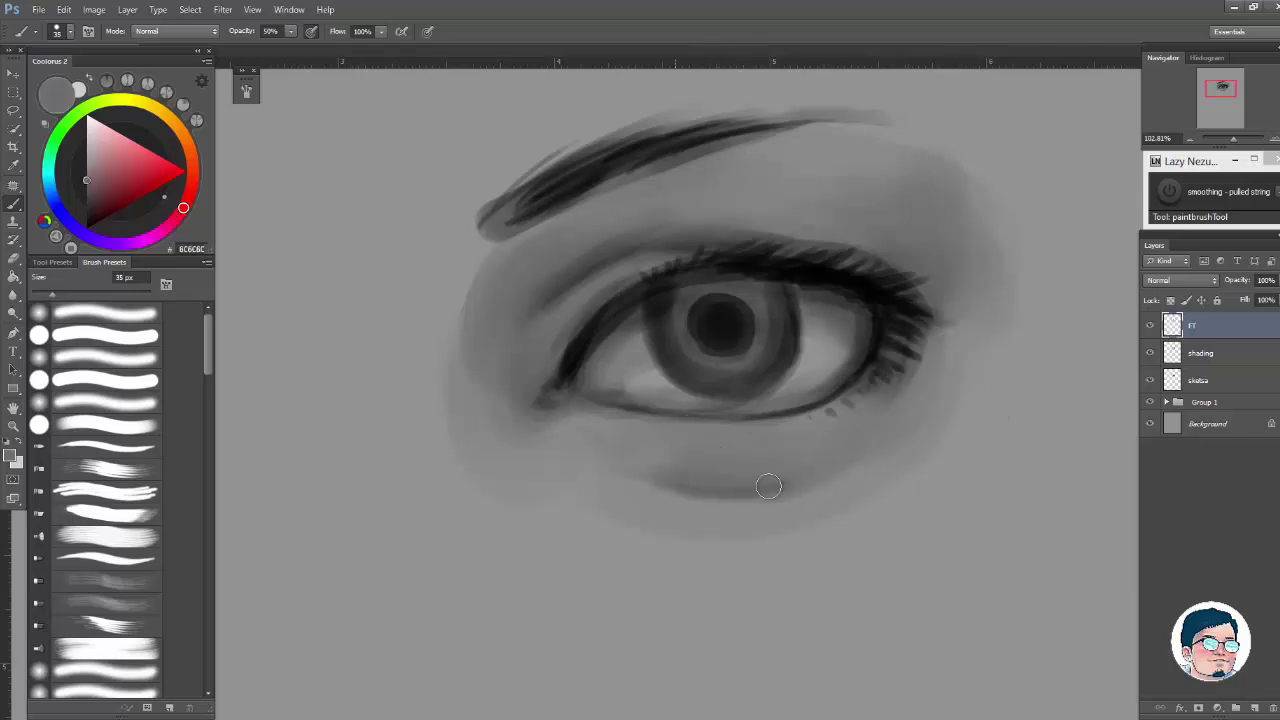
{"action": "key", "text": "ctrl+space"}
{"action": "left_click_drag", "start_coordinate": [738, 498], "coordinate": [785, 501]}
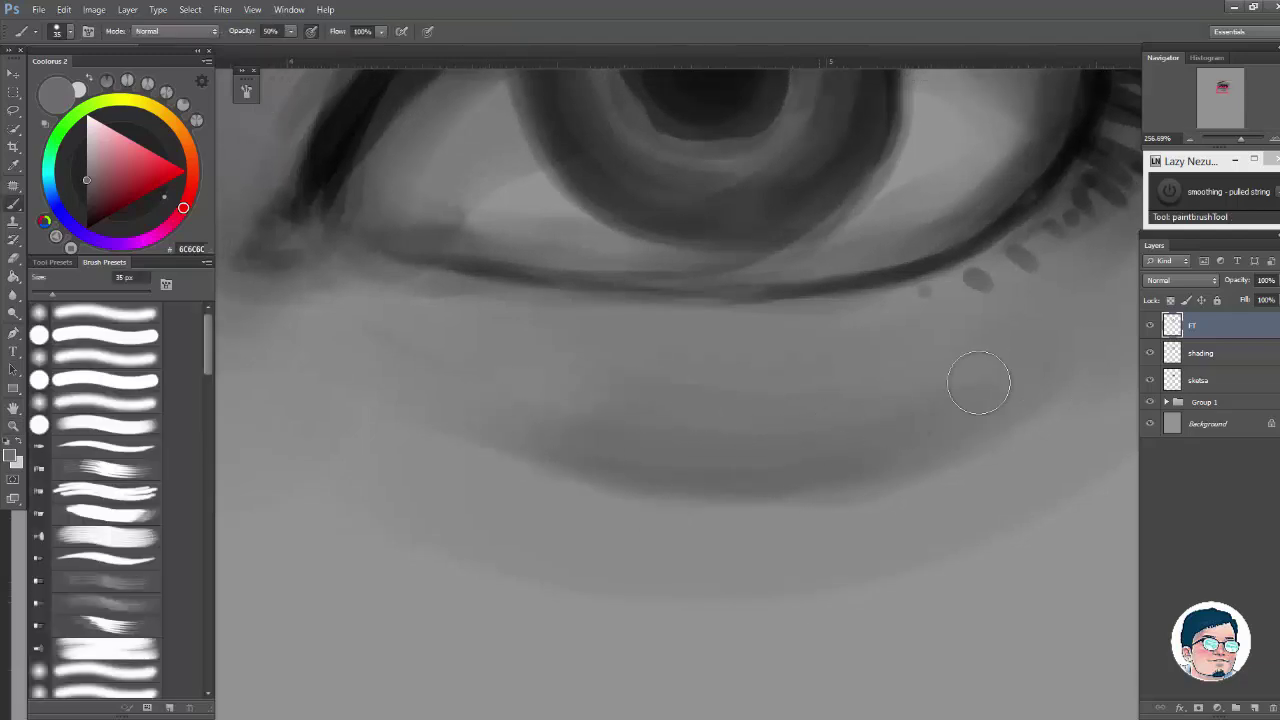
{"action": "key", "text": "ctrl+space"}
{"action": "left_click_drag", "start_coordinate": [996, 364], "coordinate": [904, 364]}
{"action": "left_click_drag", "start_coordinate": [1033, 383], "coordinate": [907, 428]}
{"action": "key", "text": "ctrl+space"}
{"action": "left_click_drag", "start_coordinate": [726, 369], "coordinate": [760, 341]}
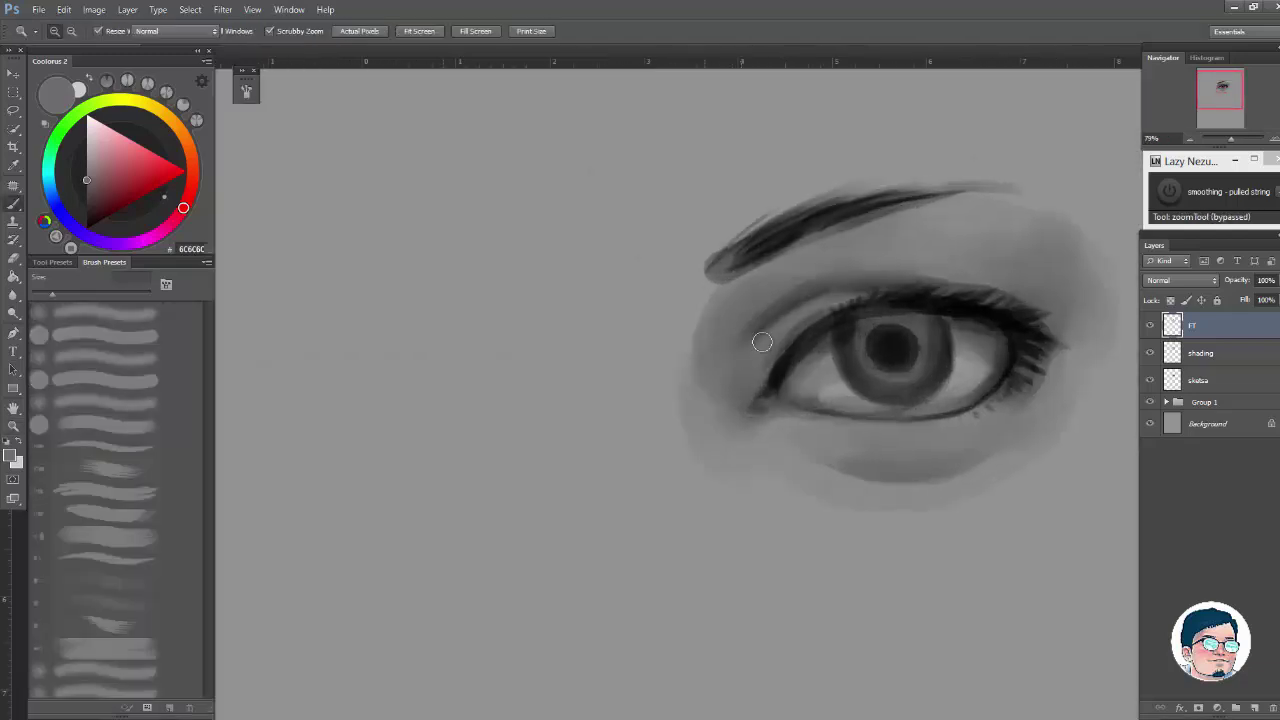
Step: Enlarge the brush to 60 px and blend the inner-corner shadow outward with the sampled greys 737373 and 6F6F6F
{"action": "left_click", "coordinate": [722, 390], "text": "alt"}
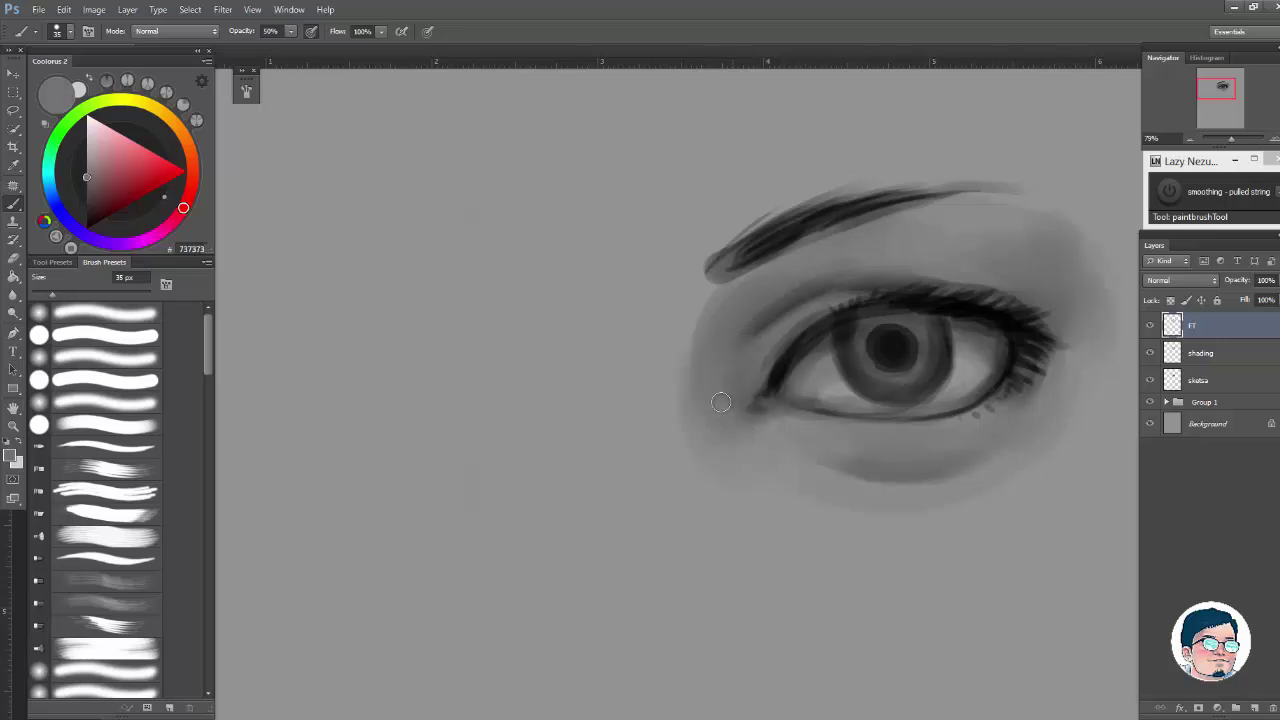
{"action": "left_click_drag", "start_coordinate": [914, 364], "coordinate": [810, 386]}
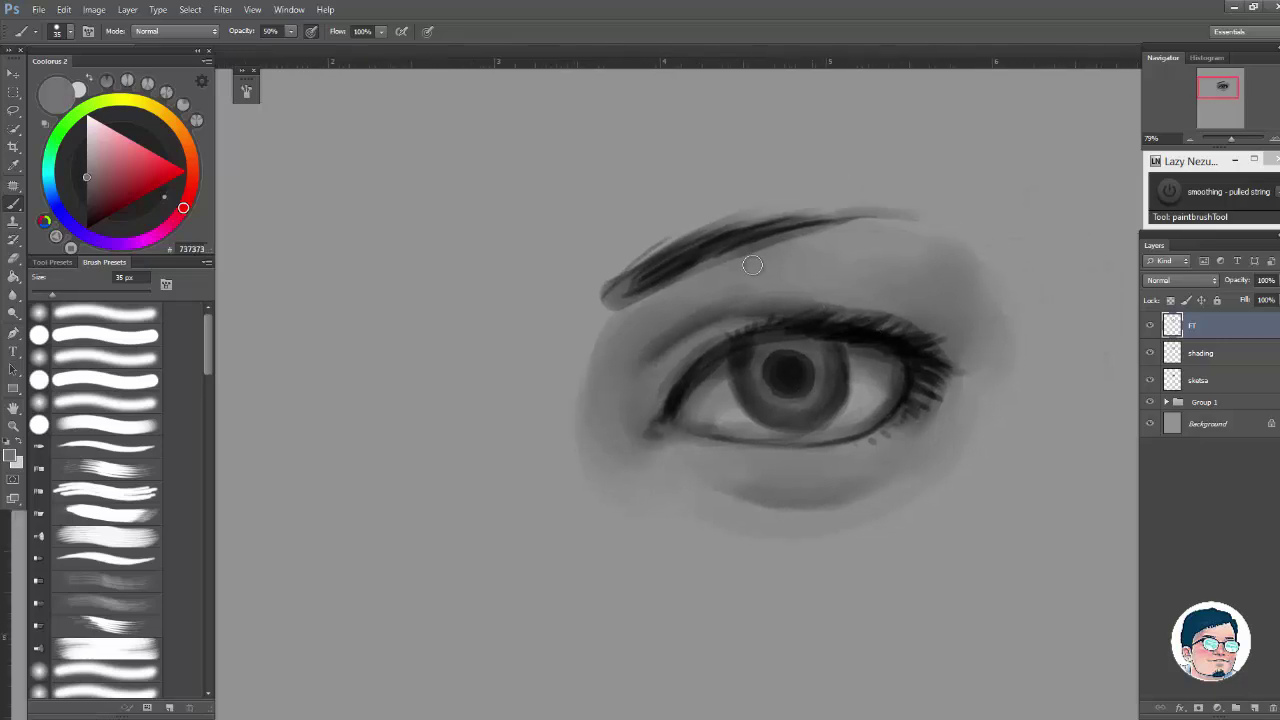
{"action": "mouse_move", "coordinate": [625, 265]}
{"action": "left_mouse_down"}
{"action": "mouse_move", "coordinate": [671, 271]}
{"action": "mouse_move", "coordinate": [636, 268]}
{"action": "left_mouse_up"}
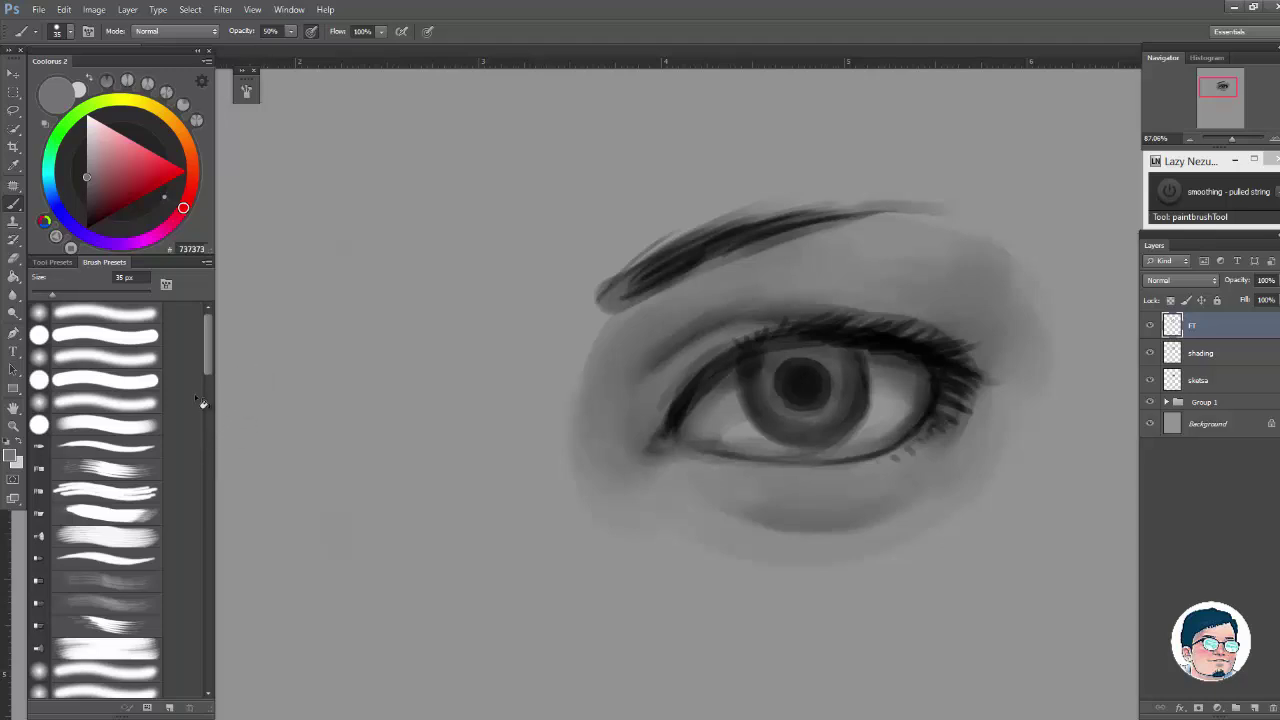
{"action": "left_click", "coordinate": [123, 401]}
{"action": "left_click", "coordinate": [135, 428]}
{"action": "key", "text": "bracketright"}
{"action": "left_click", "coordinate": [620, 362], "text": "alt"}
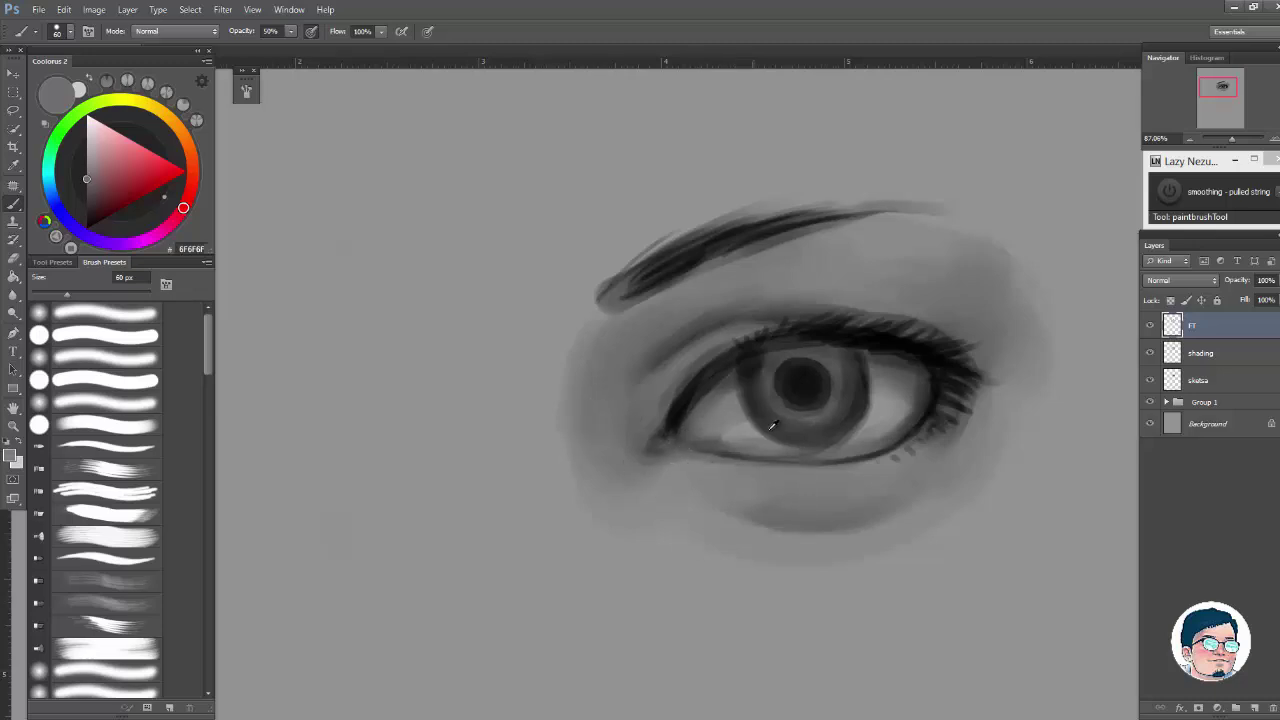
Step: Soften the skin under the eye and around the outer corner with sampled greys including 888888
{"action": "left_click", "coordinate": [788, 504], "text": "alt"}
{"action": "left_click_drag", "start_coordinate": [991, 395], "coordinate": [986, 423]}
{"action": "left_click", "coordinate": [986, 423], "text": "alt"}
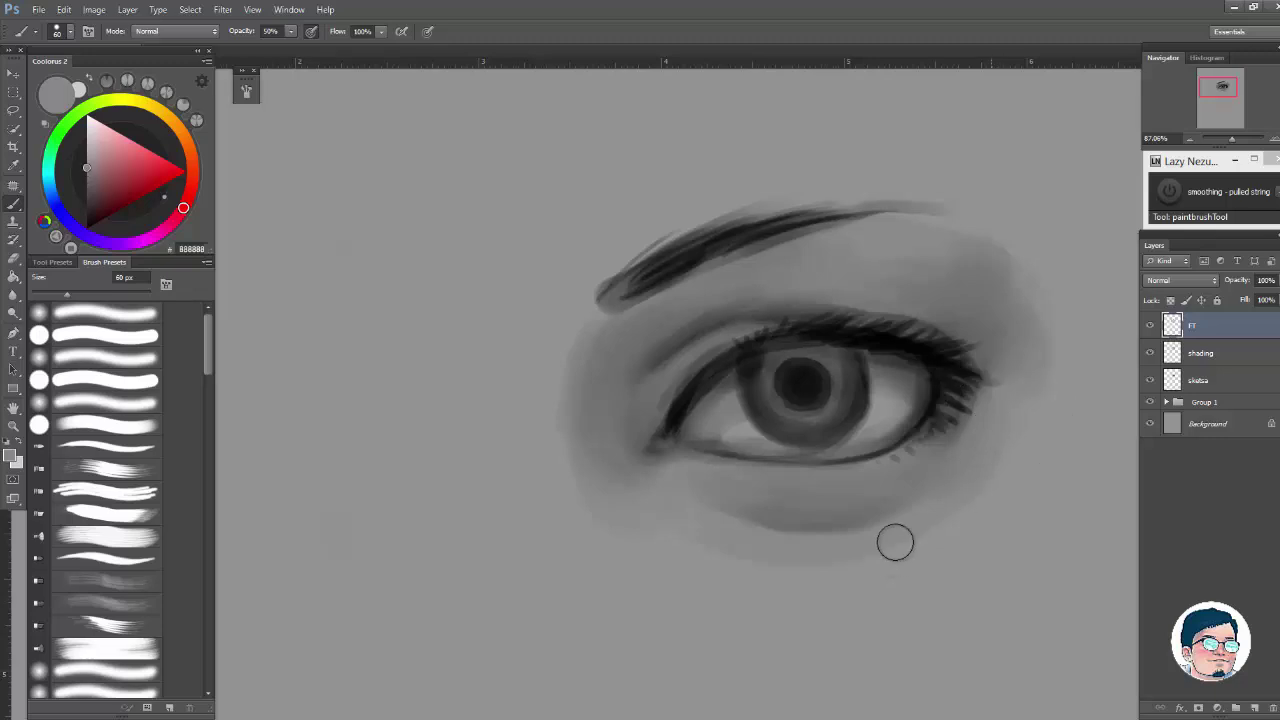
{"action": "left_click", "coordinate": [975, 425], "text": "alt"}
{"action": "left_click", "coordinate": [1000, 322], "text": "alt"}
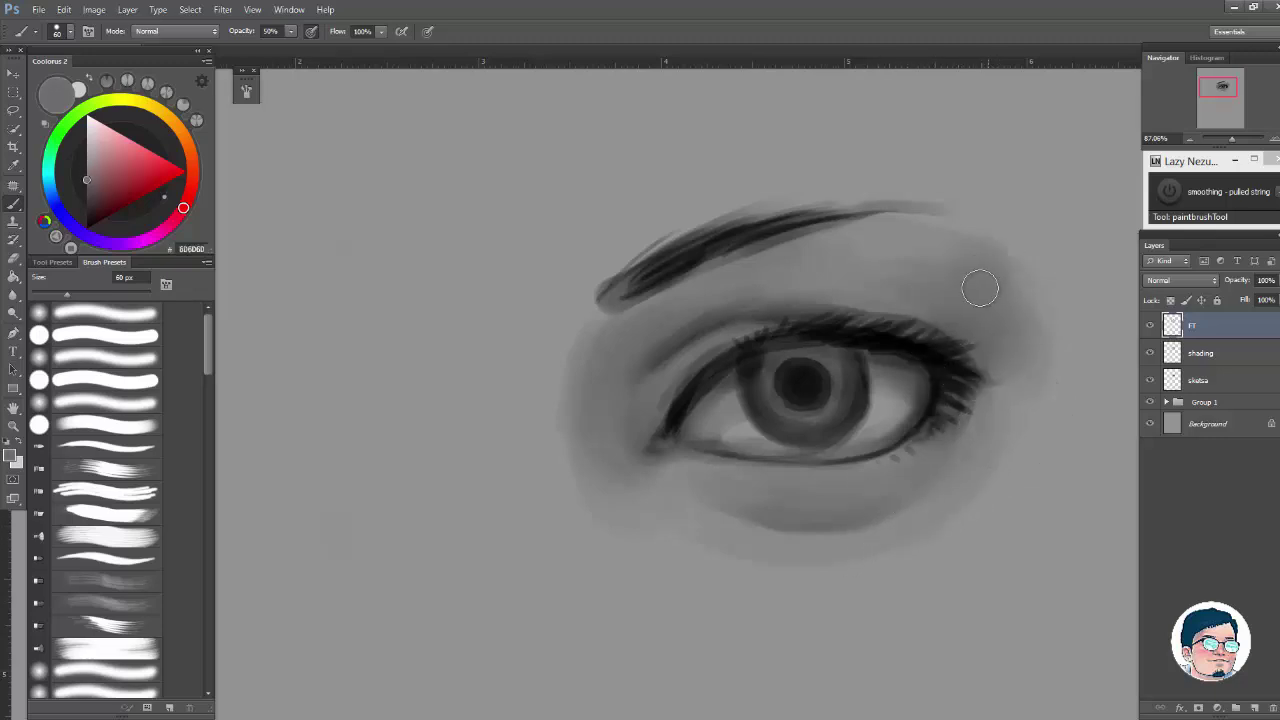
Step: Darken the whole eyebrow with the sampled near-black 131313 and clean its upper edge with a 60 px eraser
{"action": "left_click", "coordinate": [668, 262], "text": "alt"}
{"action": "mouse_move", "coordinate": [624, 296]}
{"action": "left_mouse_down"}
{"action": "mouse_move", "coordinate": [747, 236]}
{"action": "mouse_move", "coordinate": [647, 280]}
{"action": "mouse_move", "coordinate": [763, 234]}
{"action": "mouse_move", "coordinate": [738, 244]}
{"action": "mouse_move", "coordinate": [950, 202]}
{"action": "left_mouse_up"}
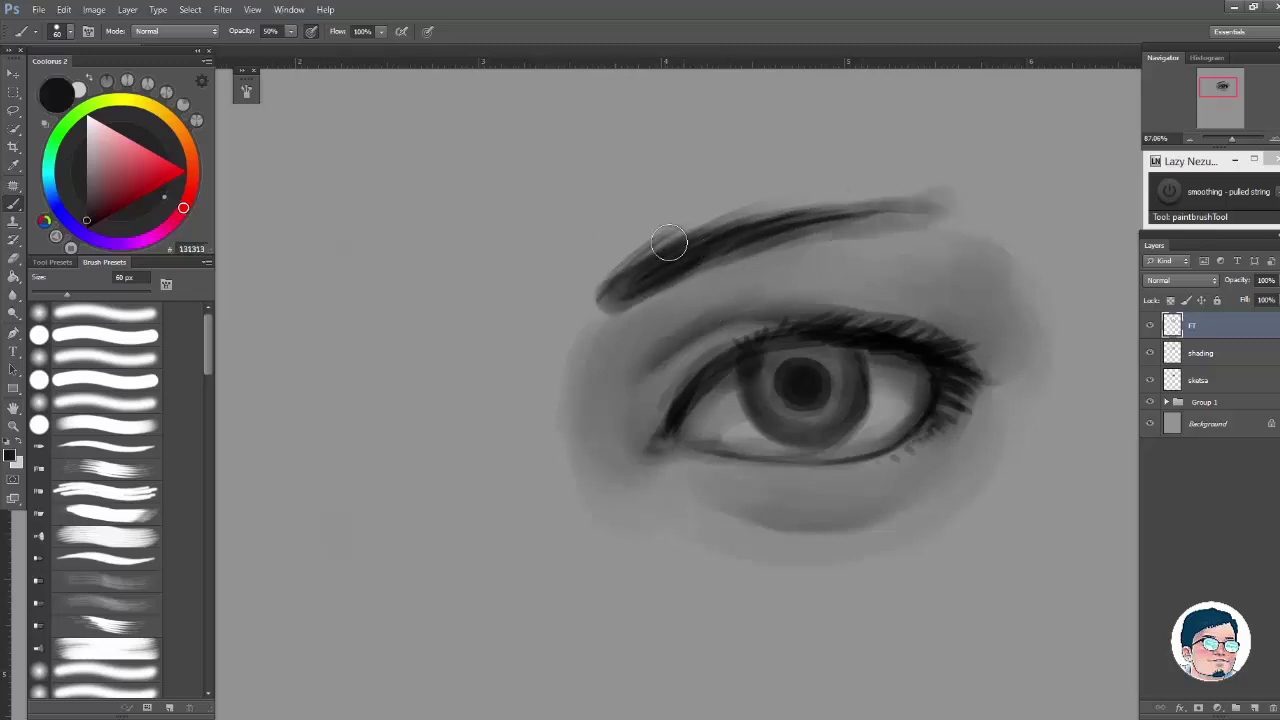
{"action": "key", "text": "e"}
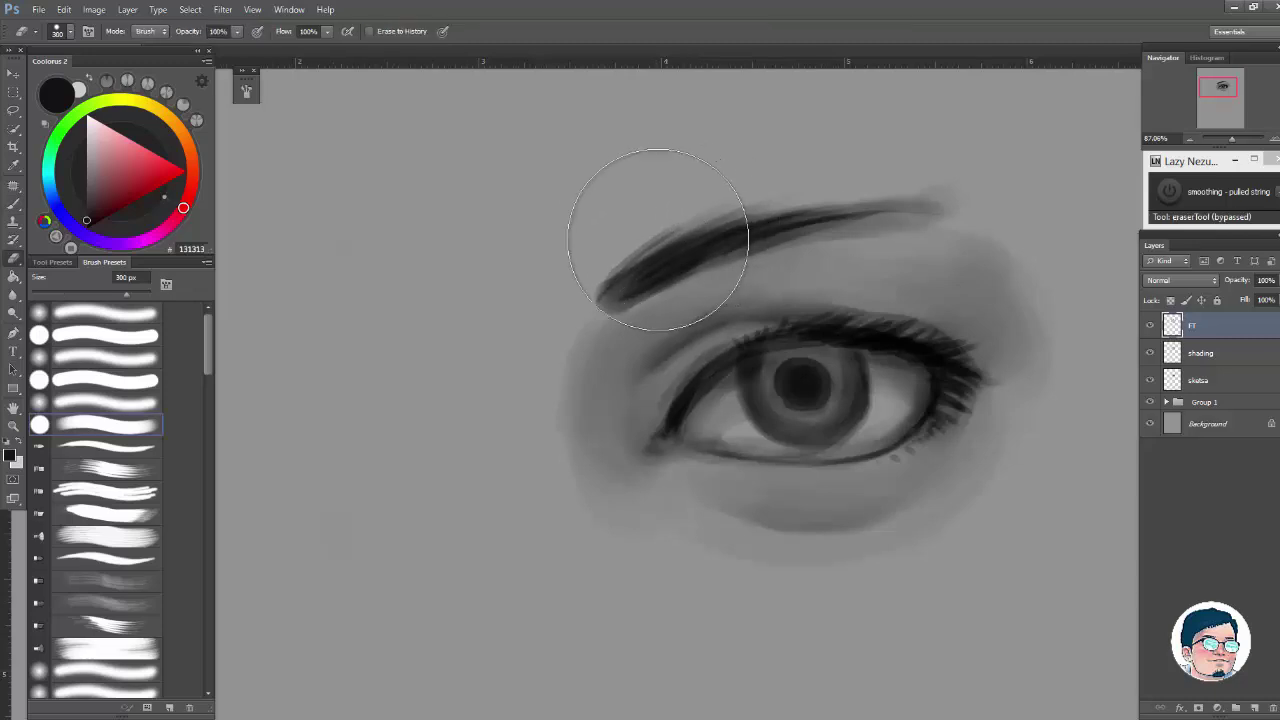
{"action": "key", "text": "bracketleft"}
{"action": "key", "text": "bracketleft"}
{"action": "key", "text": "bracketleft"}
{"action": "key", "text": "bracketleft"}
{"action": "key", "text": "bracketleft"}
{"action": "key", "text": "bracketleft"}
{"action": "key", "text": "bracketleft"}
{"action": "key", "text": "bracketleft"}
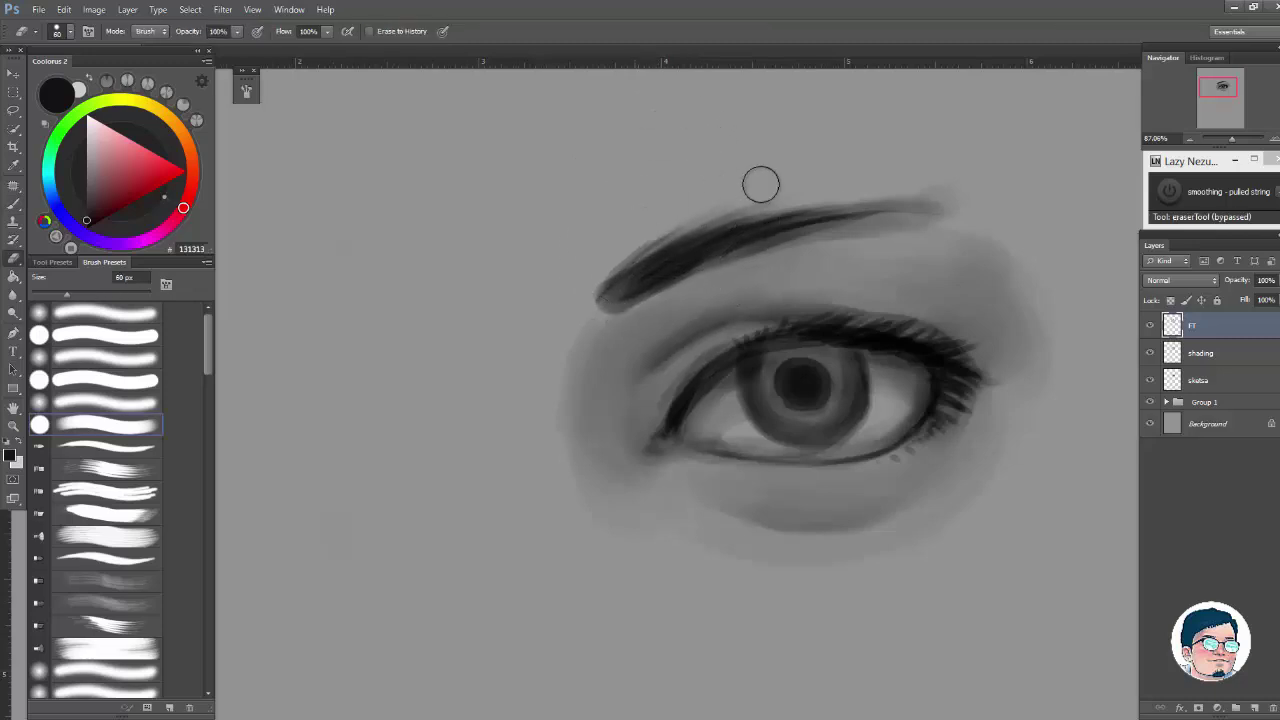
Step: Extend the eyebrow's tail with a 25 px brush and add fine hair strokes along its edges at 15 px
{"action": "key", "text": "b"}
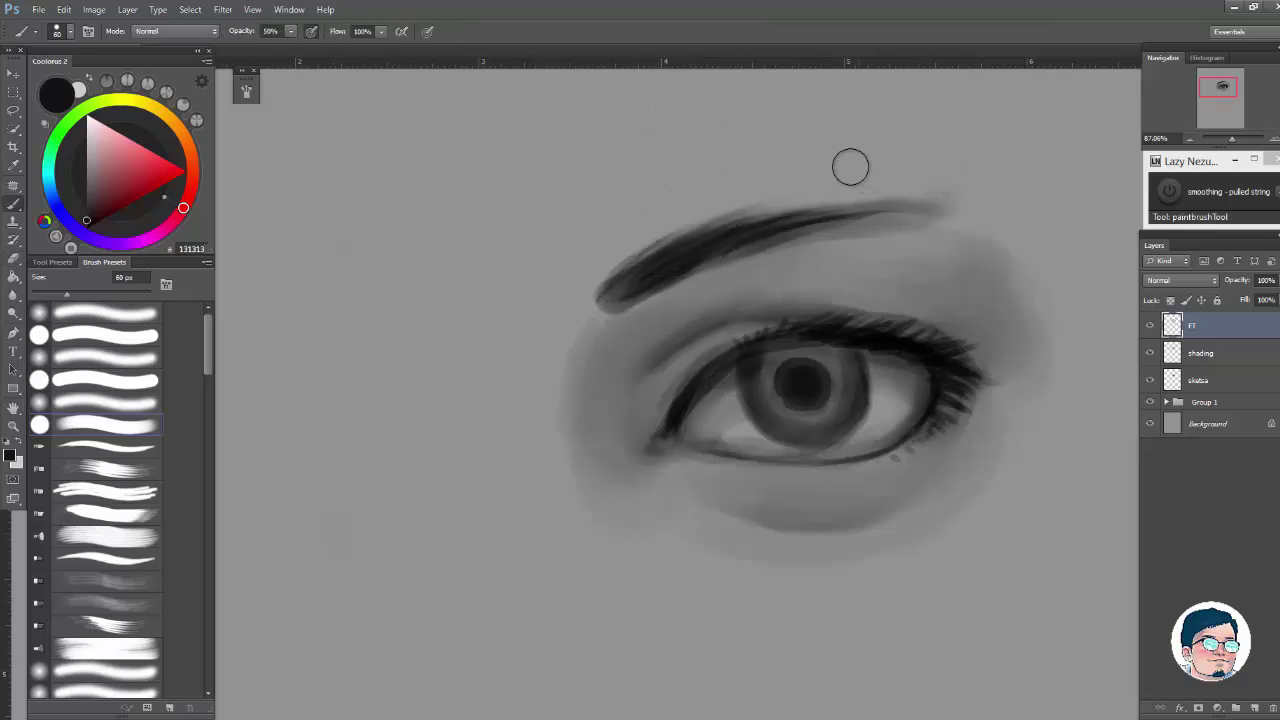
{"action": "key", "text": "bracketleft"}
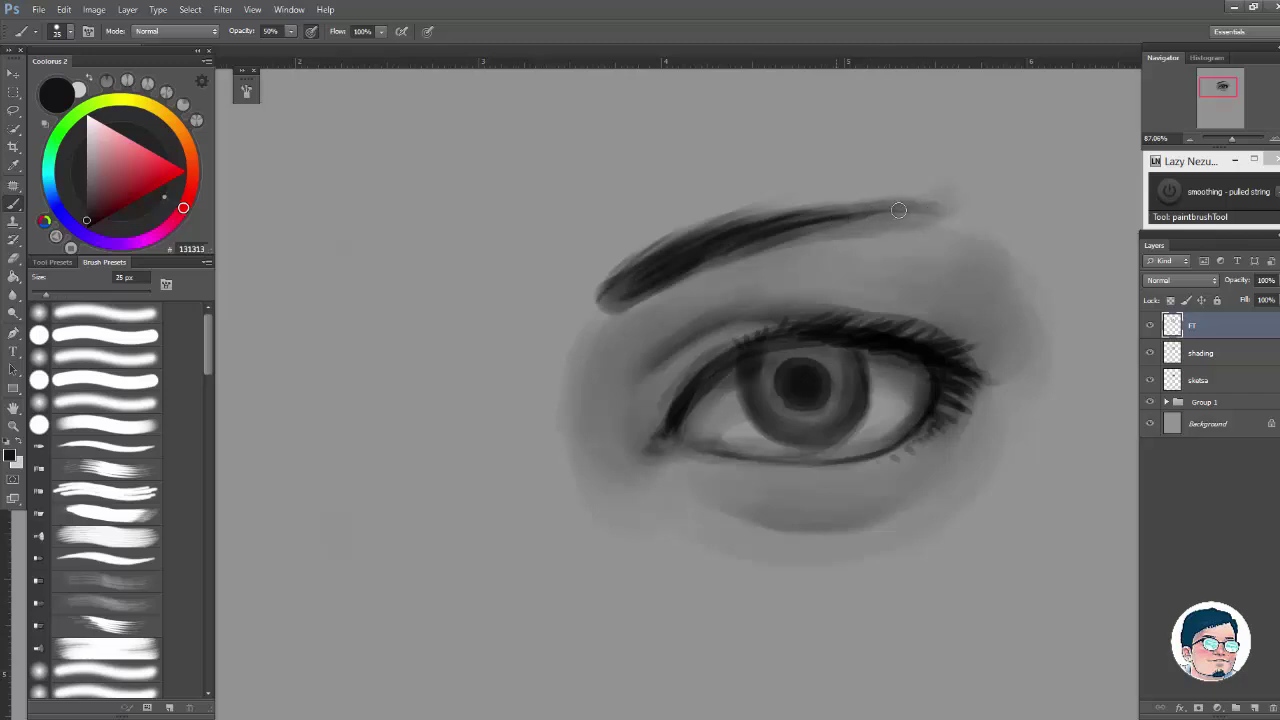
{"action": "left_click_drag", "start_coordinate": [898, 210], "coordinate": [976, 221]}
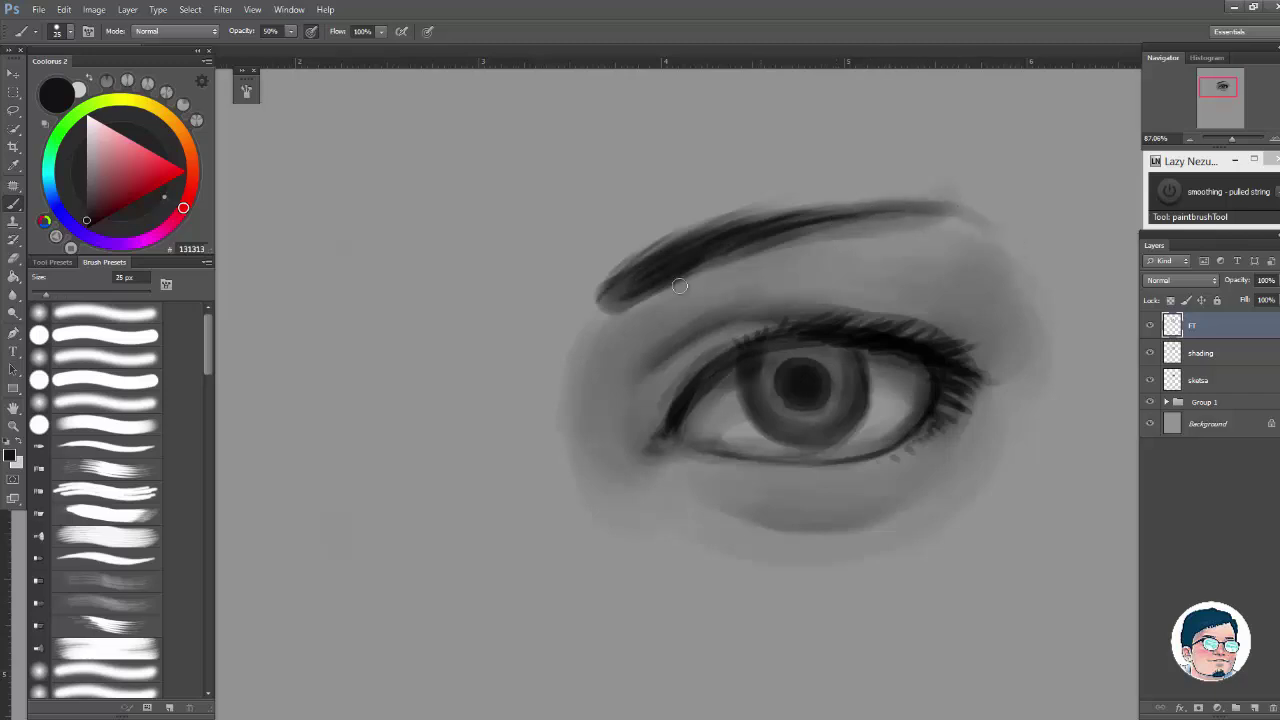
{"action": "key", "text": "p"}
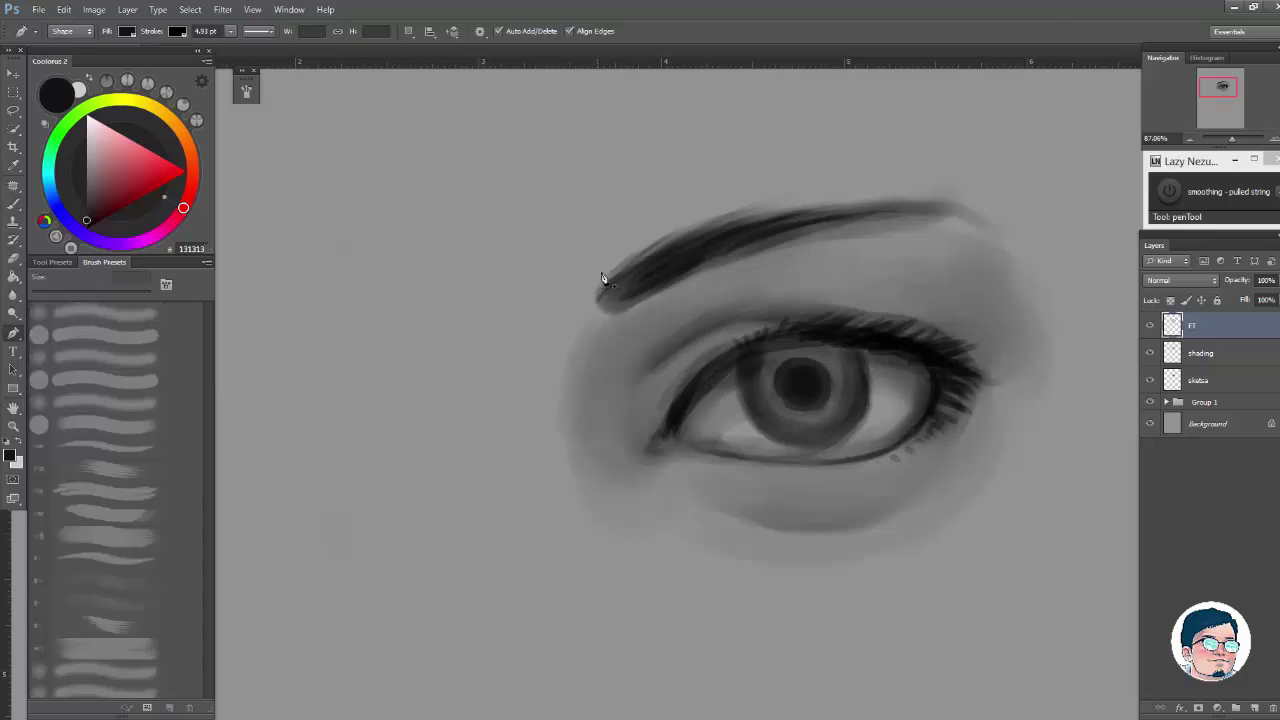
{"action": "key", "text": "b"}
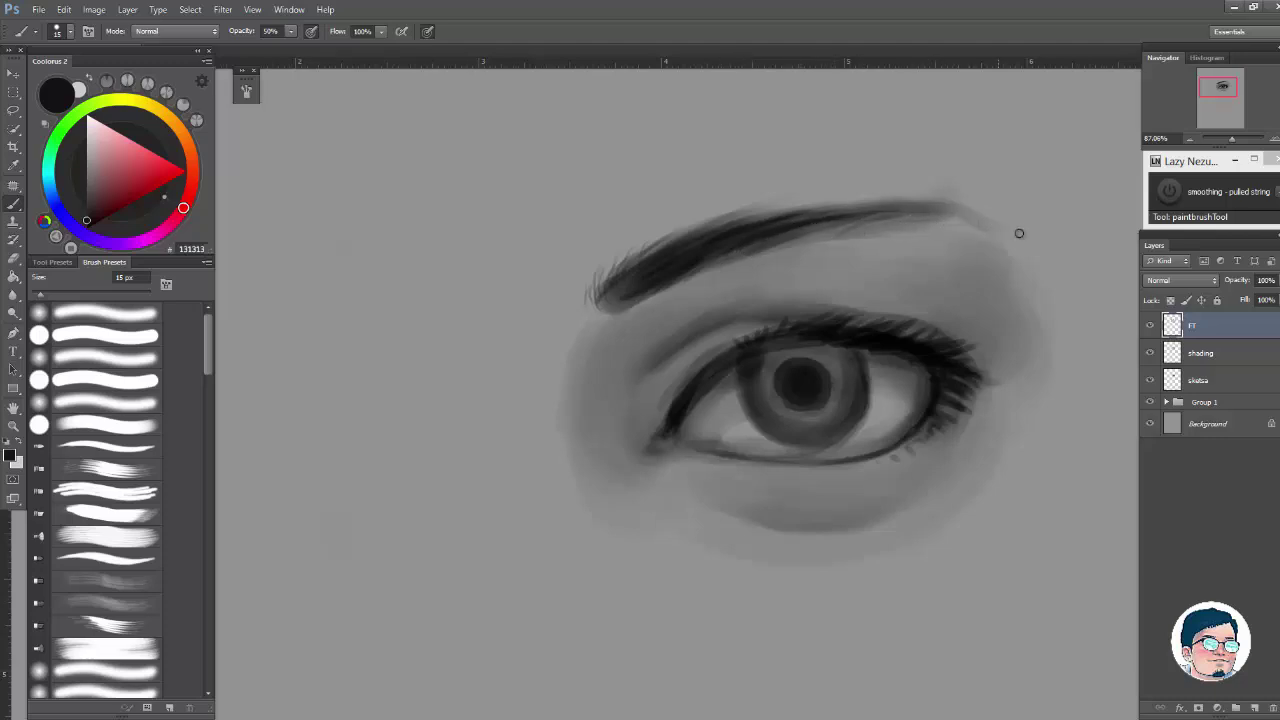
Step: Review the whole eye and compare the painting with the FT layer hidden and shown
{"action": "left_click_drag", "start_coordinate": [1006, 252], "coordinate": [900, 243]}
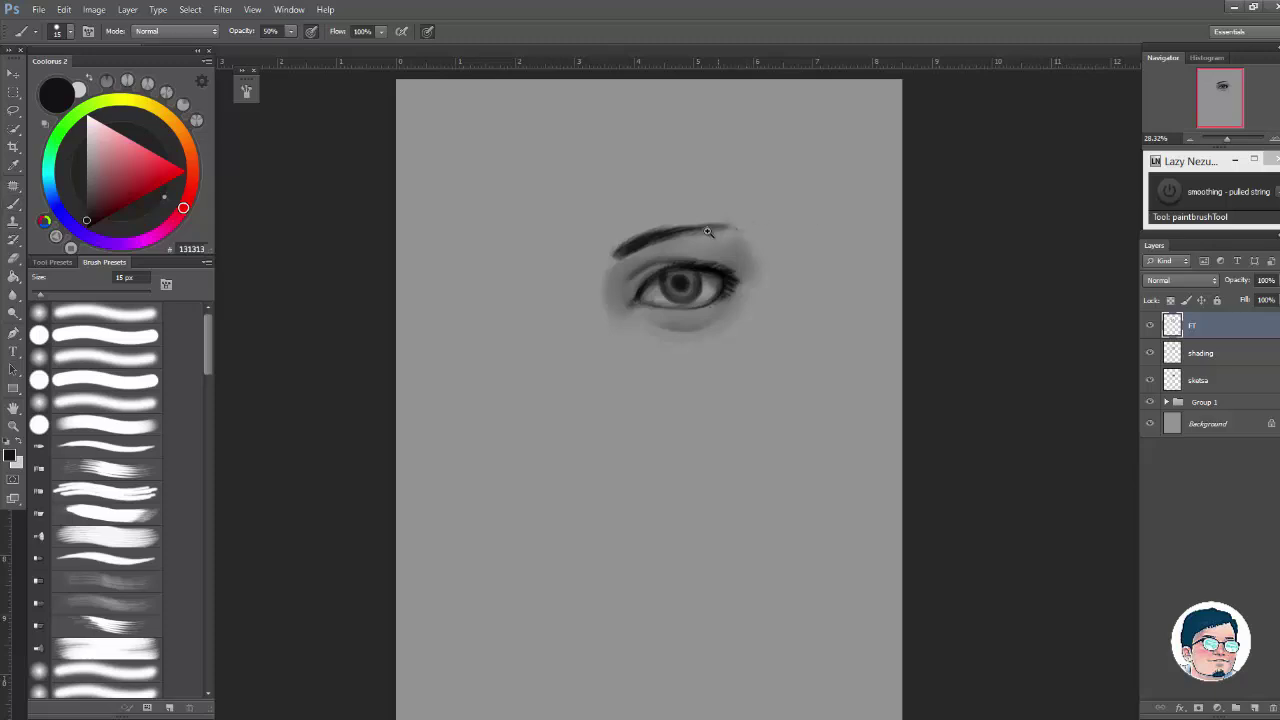
{"action": "mouse_move", "coordinate": [711, 232]}
{"action": "left_mouse_down"}
{"action": "mouse_move", "coordinate": [749, 235]}
{"action": "mouse_move", "coordinate": [721, 192]}
{"action": "left_mouse_up"}
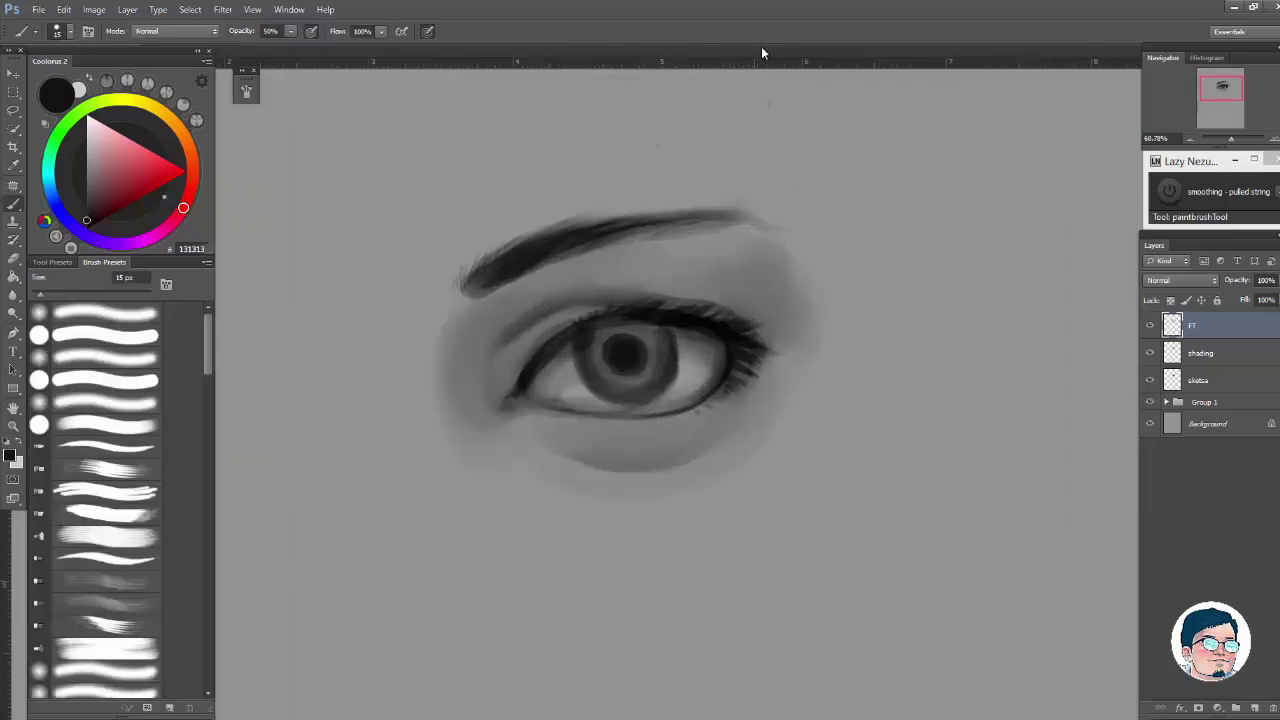
{"action": "left_click_drag", "start_coordinate": [784, 195], "coordinate": [790, 189]}
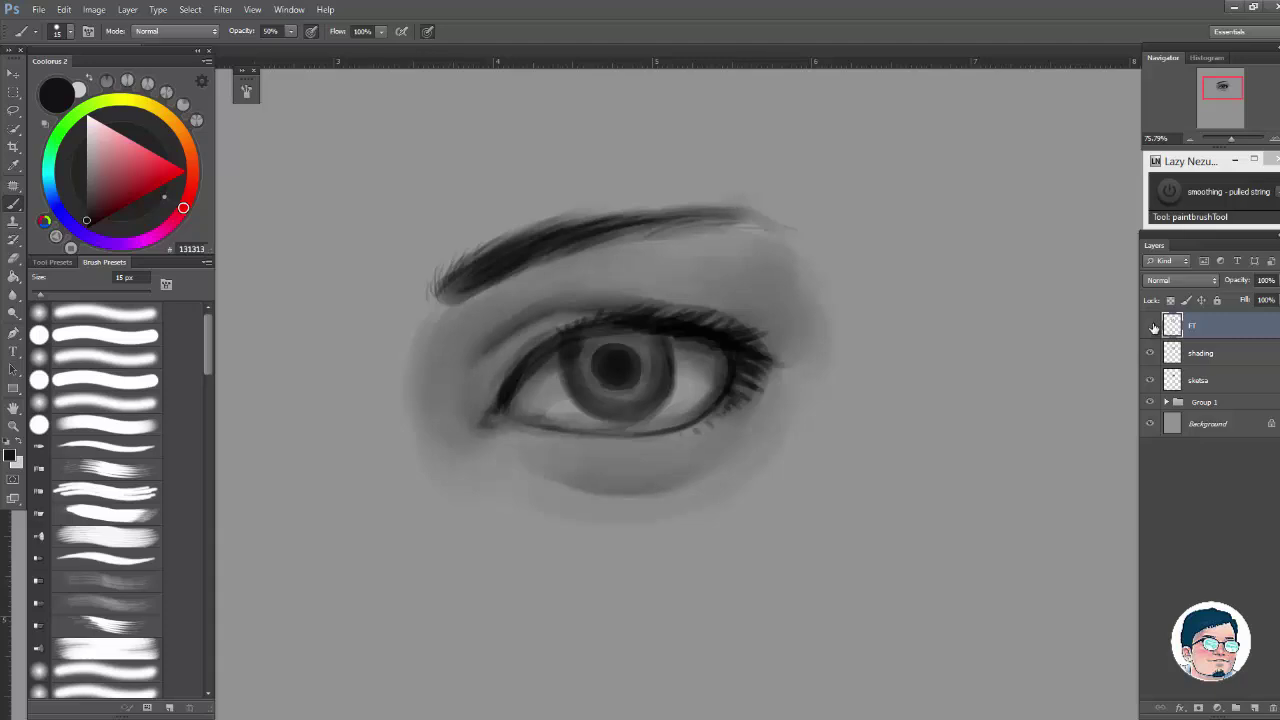
{"action": "left_click", "coordinate": [1152, 328]}
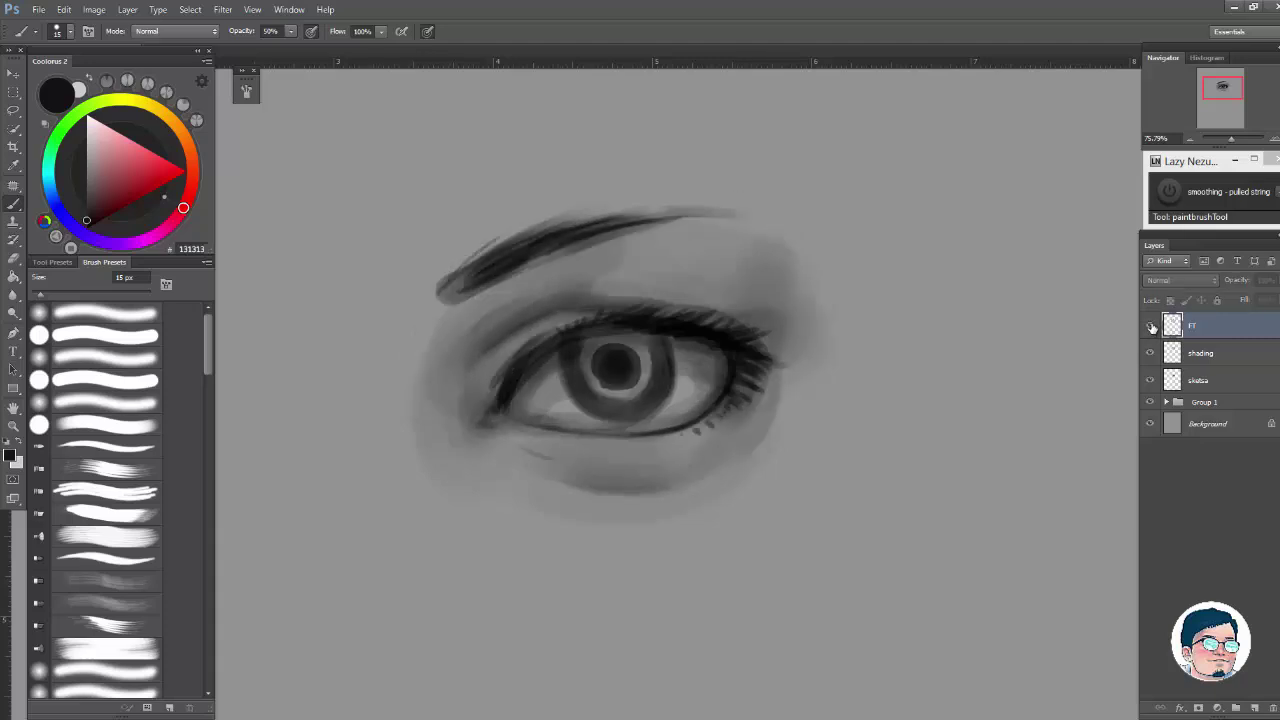
{"action": "left_click", "coordinate": [1152, 328]}
{"action": "left_click", "coordinate": [1148, 331]}
{"action": "left_click", "coordinate": [1148, 330]}
{"action": "left_click", "coordinate": [1150, 330]}
{"action": "left_click", "coordinate": [1149, 329]}
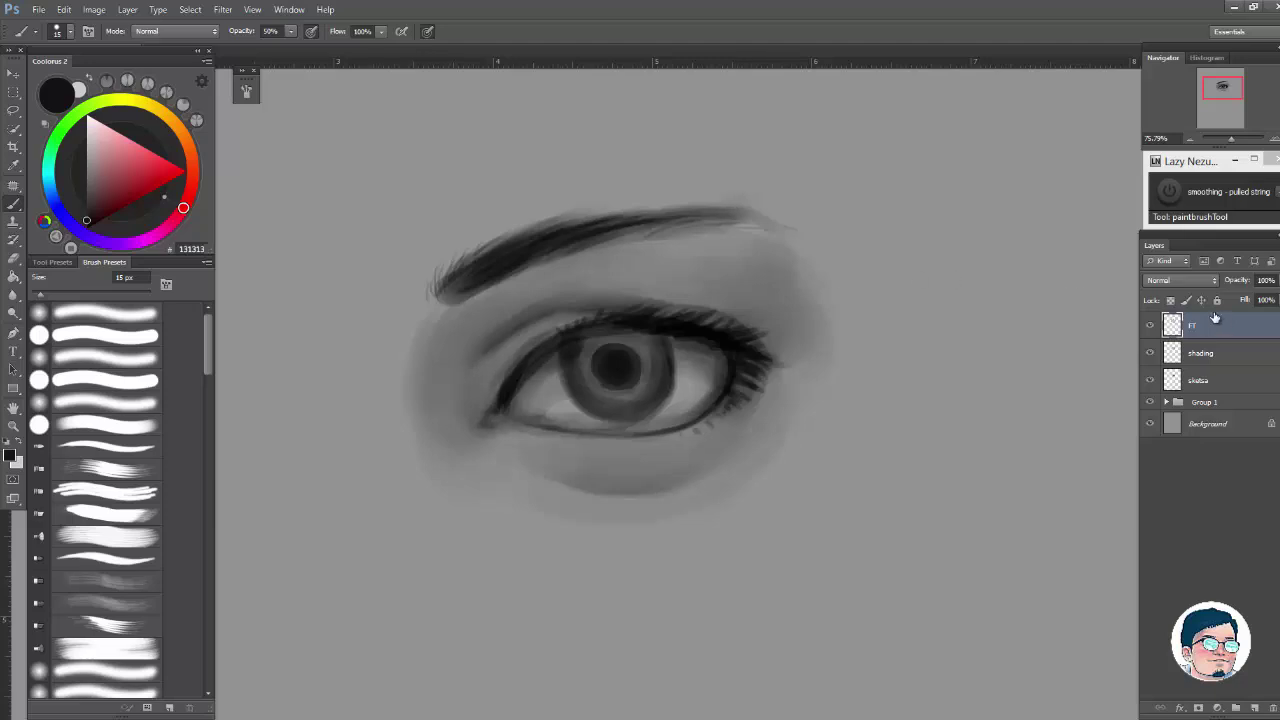
Step: Set the brush to 50 px without pressure-controlled size and blend the upper eyelid with sampled greys including 797979
{"action": "left_click", "coordinate": [155, 427]}
{"action": "key", "text": "bracketright"}
{"action": "key", "text": "bracketright"}
{"action": "key", "text": "bracketright"}
{"action": "key", "text": "bracketright"}
{"action": "left_click", "coordinate": [428, 35]}
{"action": "key", "text": "ctrl+space"}
{"action": "left_click_drag", "start_coordinate": [667, 257], "coordinate": [700, 260]}
{"action": "left_click", "coordinate": [524, 300], "text": "alt"}
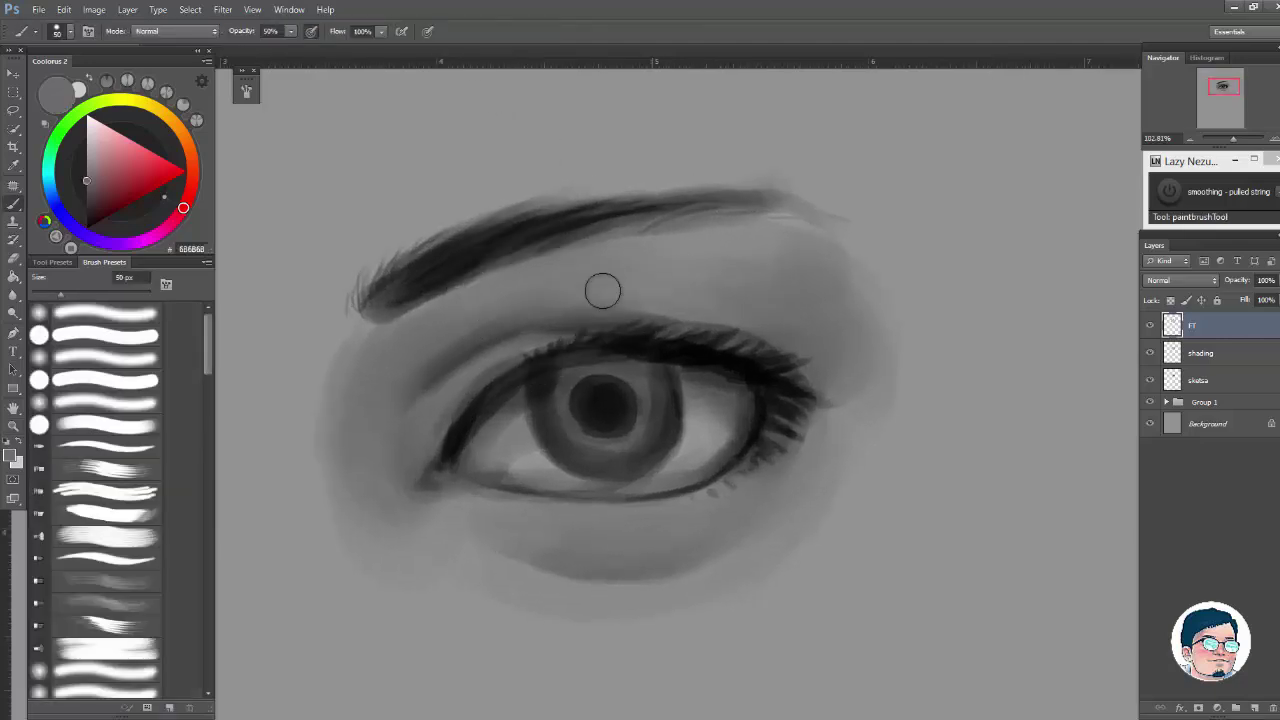
{"action": "left_click", "coordinate": [797, 273], "text": "alt"}
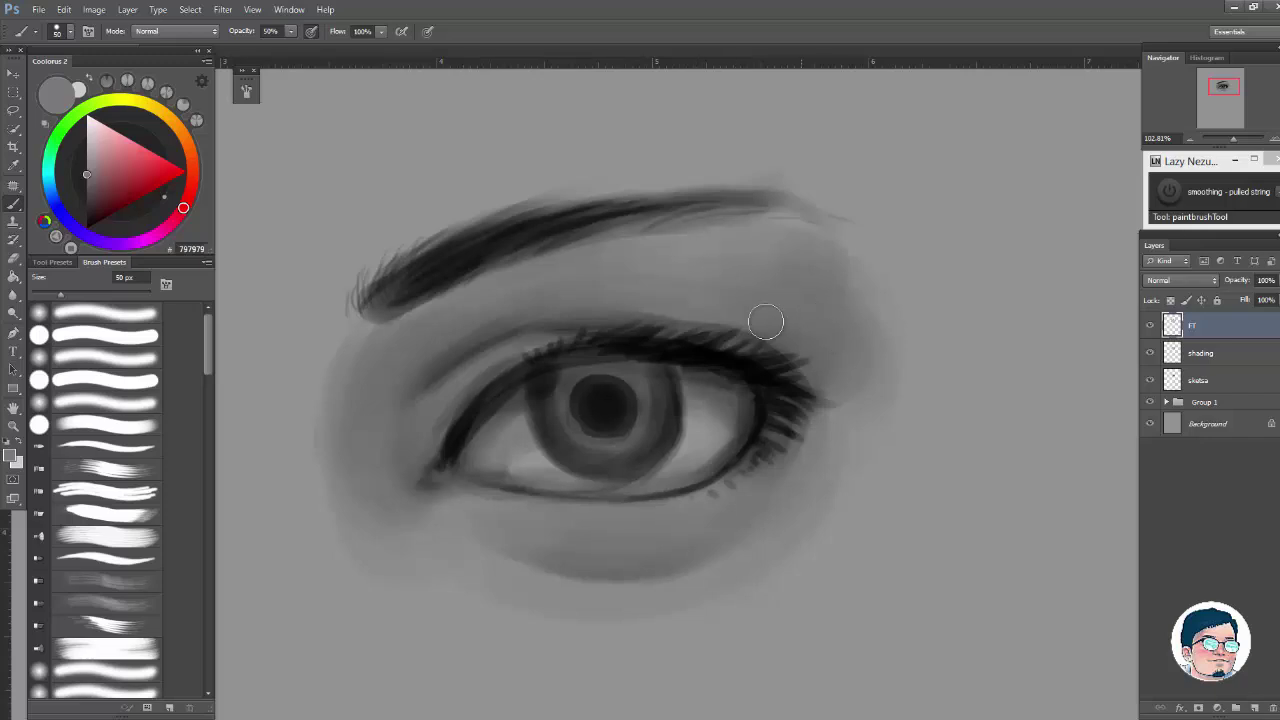
Step: Blend the inner-corner shadow and under-eye crease into the skin with sampled greys including 818181 and 858585
{"action": "left_click_drag", "start_coordinate": [462, 432], "coordinate": [594, 301]}
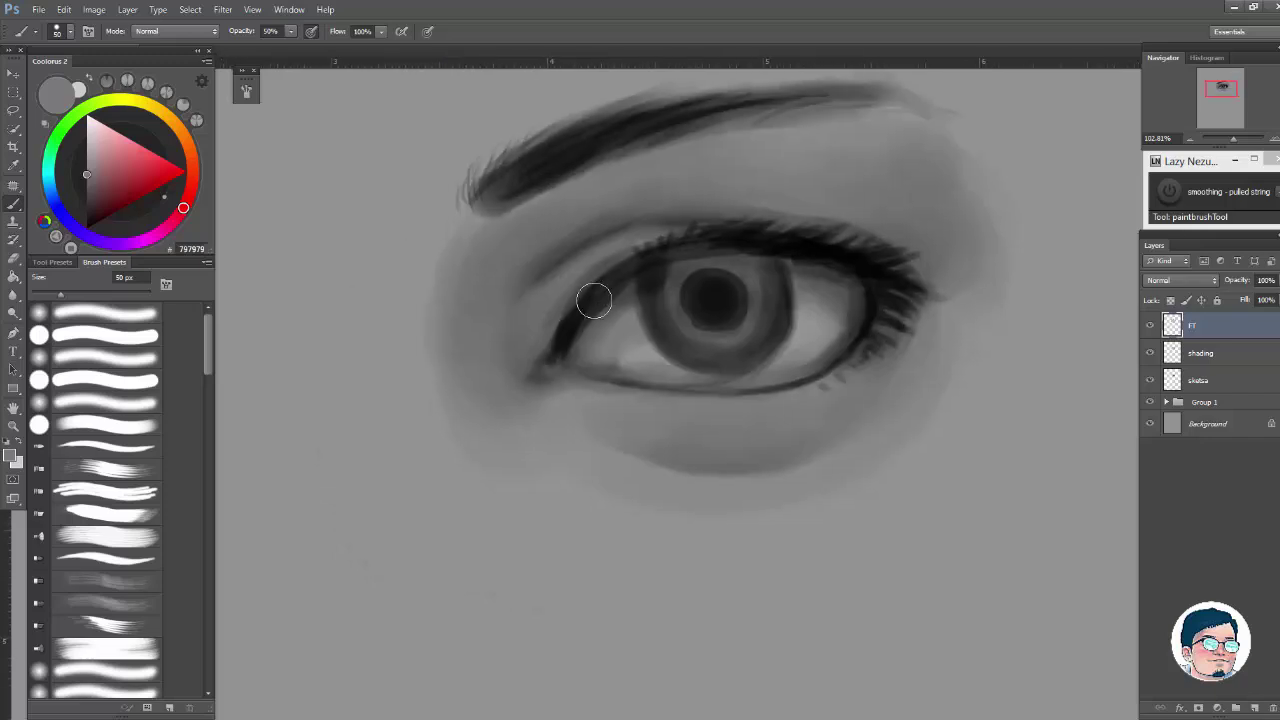
{"action": "left_click", "coordinate": [545, 309], "text": "alt"}
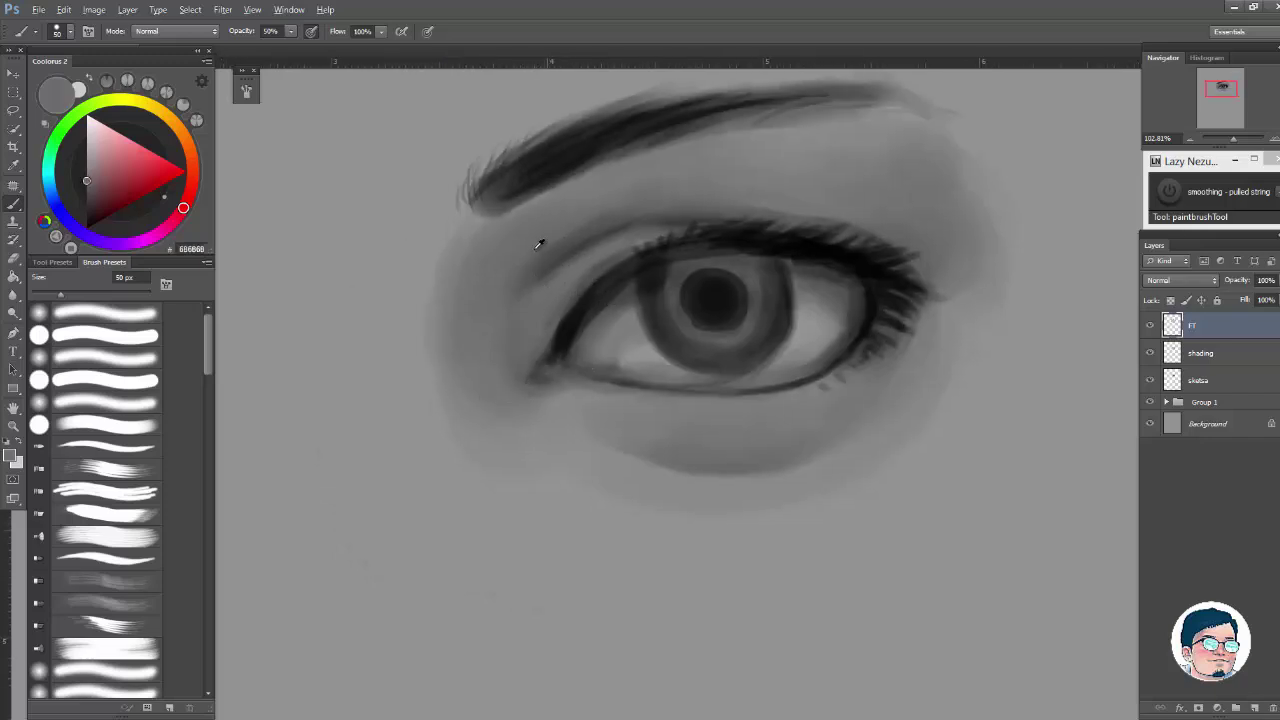
{"action": "left_click", "coordinate": [600, 425], "text": "alt"}
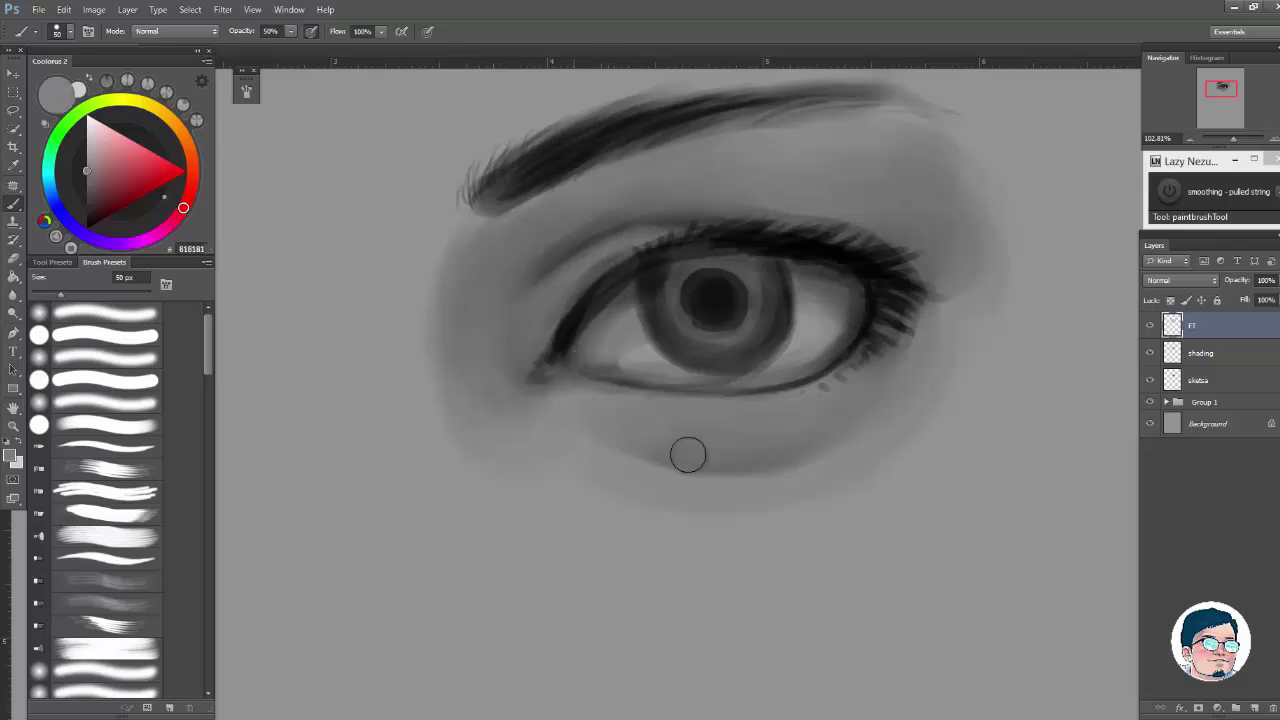
{"action": "left_click", "coordinate": [882, 386], "text": "alt"}
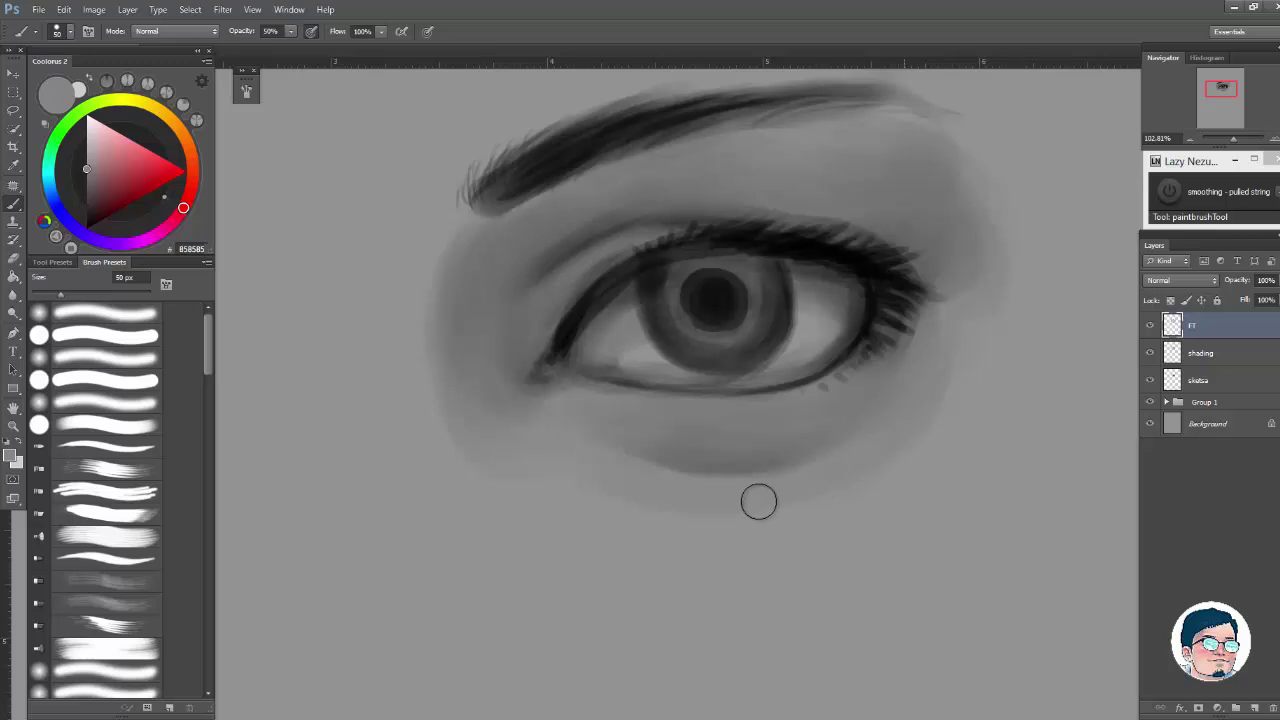
{"action": "left_click", "coordinate": [595, 443], "text": "alt"}
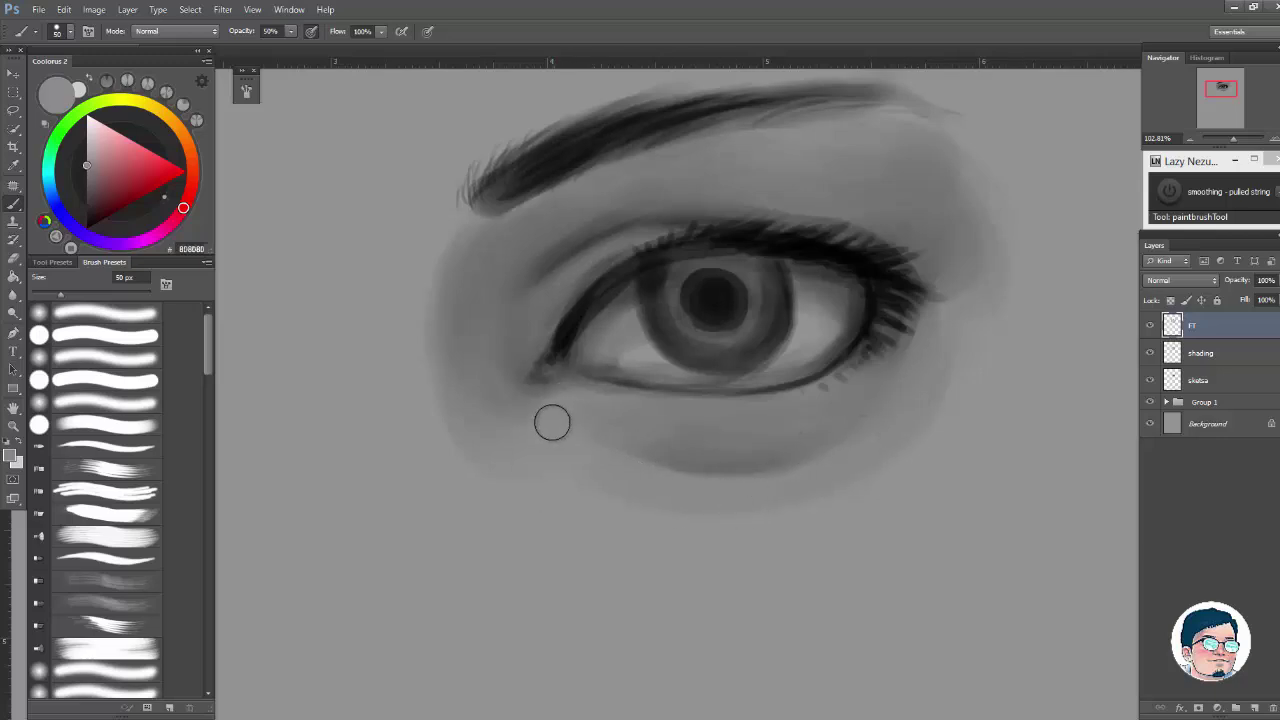
Step: Smooth the inner eyelid crease with grey 5F5F5F and the outer upper lid with grey 777777
{"action": "left_click_drag", "start_coordinate": [855, 405], "coordinate": [732, 477]}
{"action": "left_click_drag", "start_coordinate": [684, 413], "coordinate": [782, 428]}
{"action": "left_click_drag", "start_coordinate": [571, 499], "coordinate": [646, 492]}
{"action": "left_click", "coordinate": [549, 489], "text": "alt"}
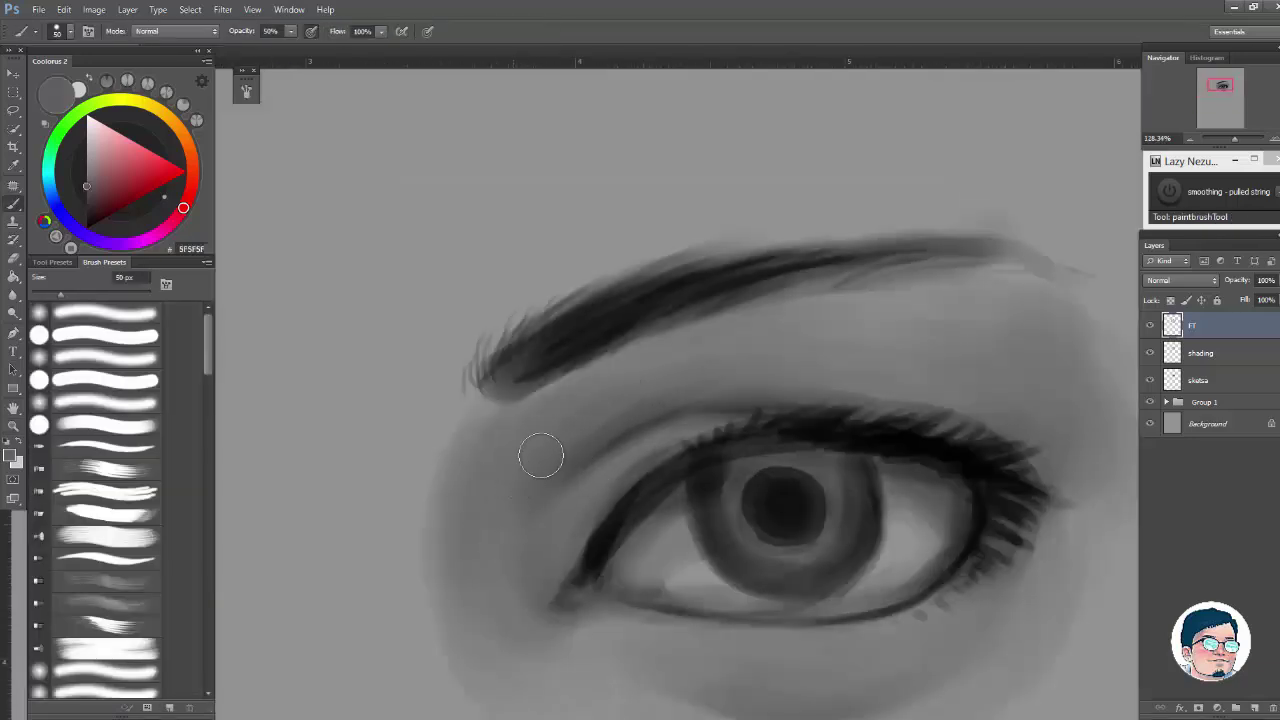
{"action": "left_click_drag", "start_coordinate": [769, 382], "coordinate": [631, 365]}
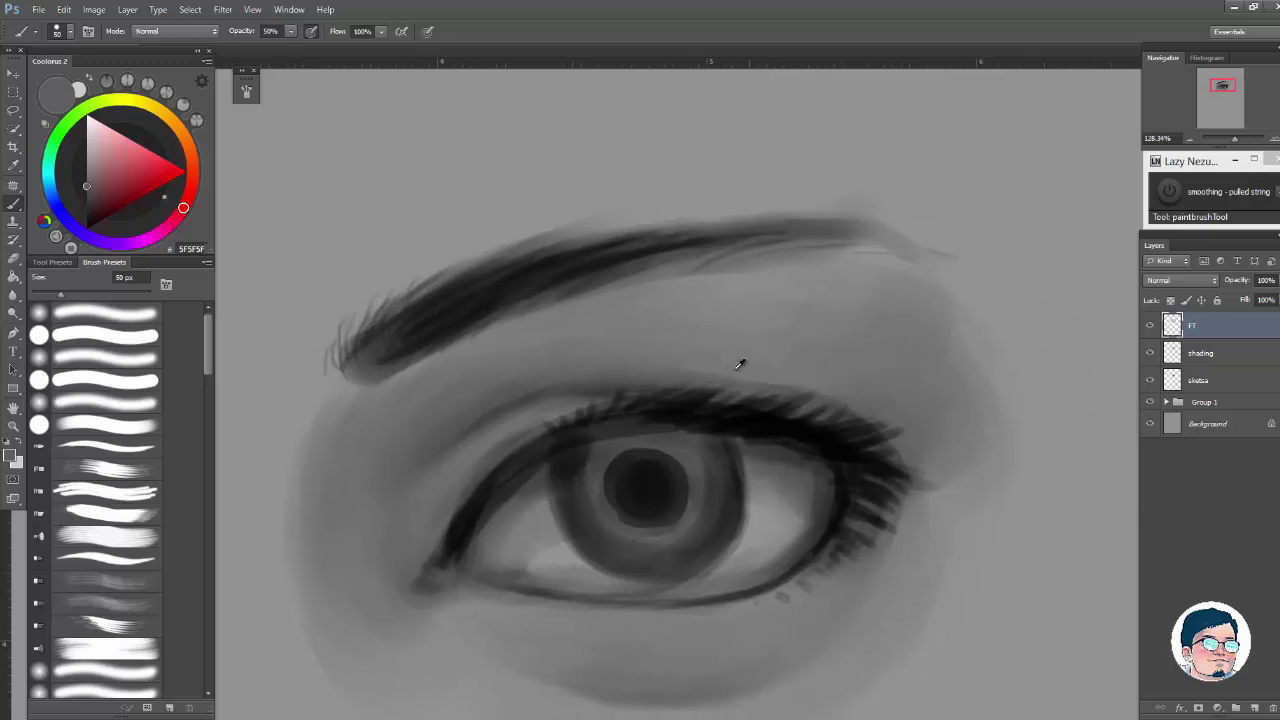
{"action": "left_click", "coordinate": [735, 367], "text": "alt"}
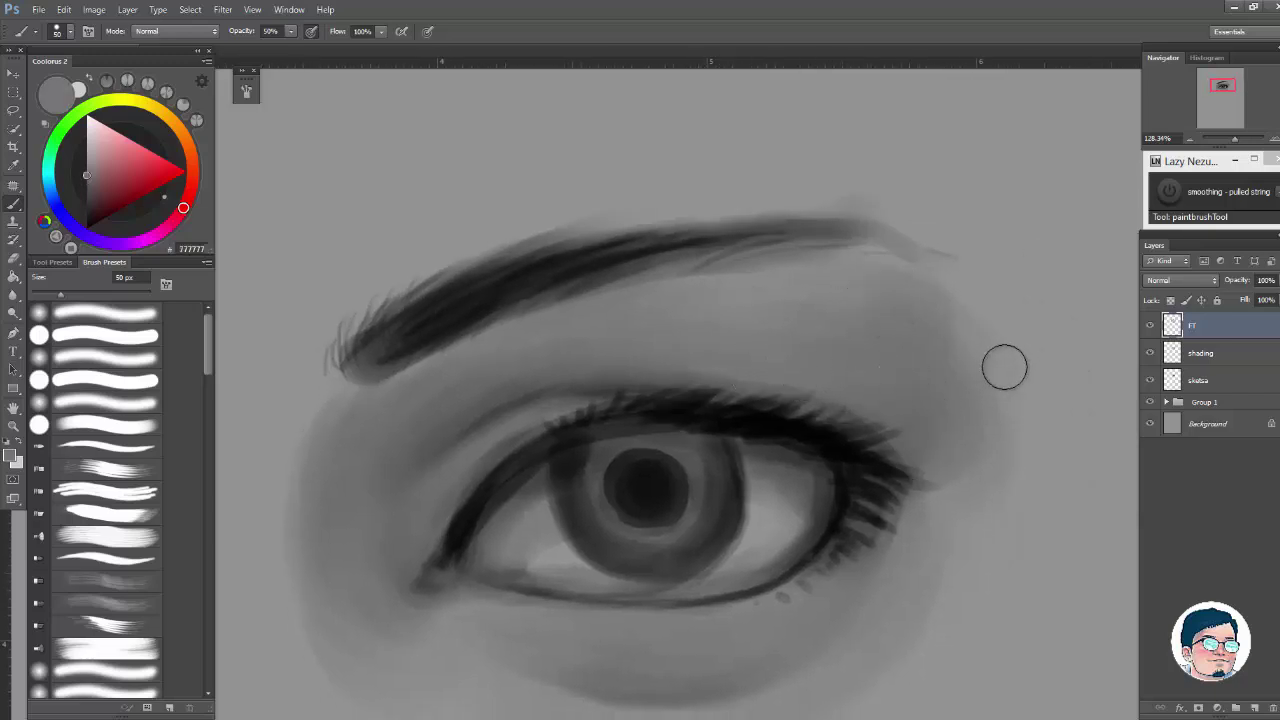
Step: Touch up the under-eye crease, and soften the eyelid above the upper lashes at 30 px with greys 6E6E6E and 636363
{"action": "key", "text": "z"}
{"action": "mouse_move", "coordinate": [1003, 366]}
{"action": "left_mouse_down"}
{"action": "mouse_move", "coordinate": [980, 437]}
{"action": "mouse_move", "coordinate": [1038, 466]}
{"action": "left_mouse_up"}
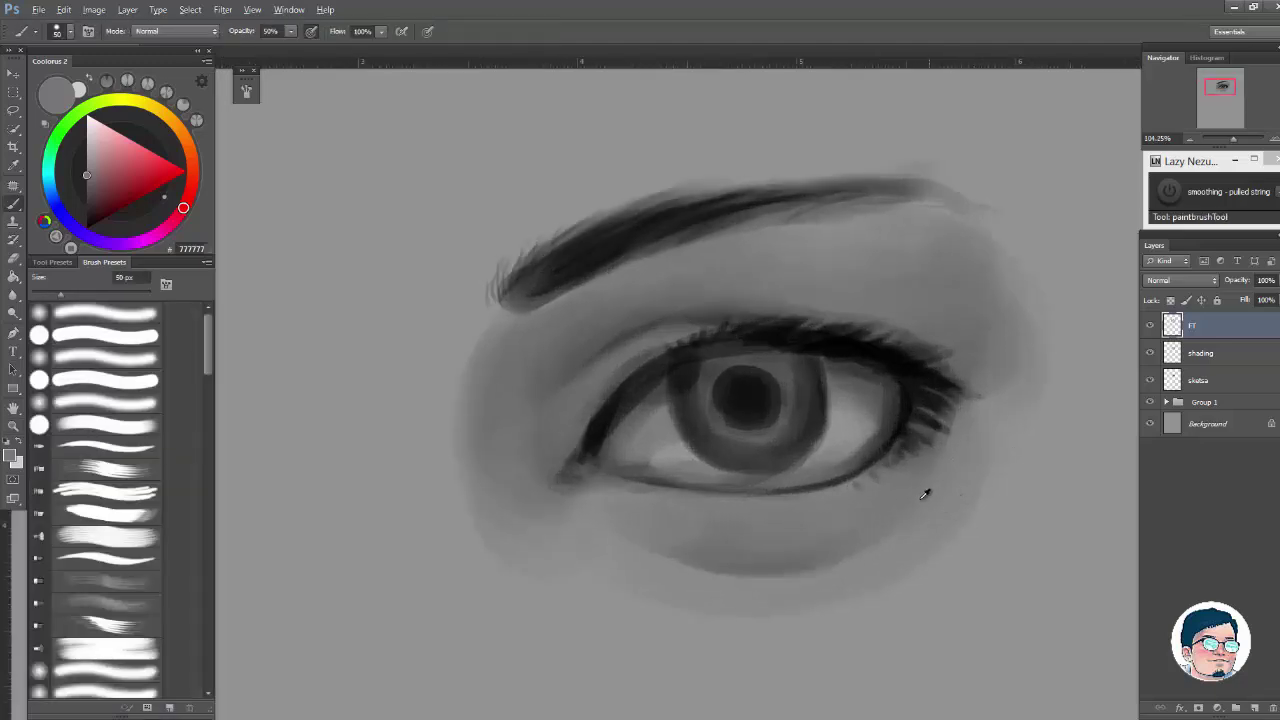
{"action": "left_click", "coordinate": [782, 554], "text": "alt"}
{"action": "left_click", "coordinate": [655, 337], "text": "alt"}
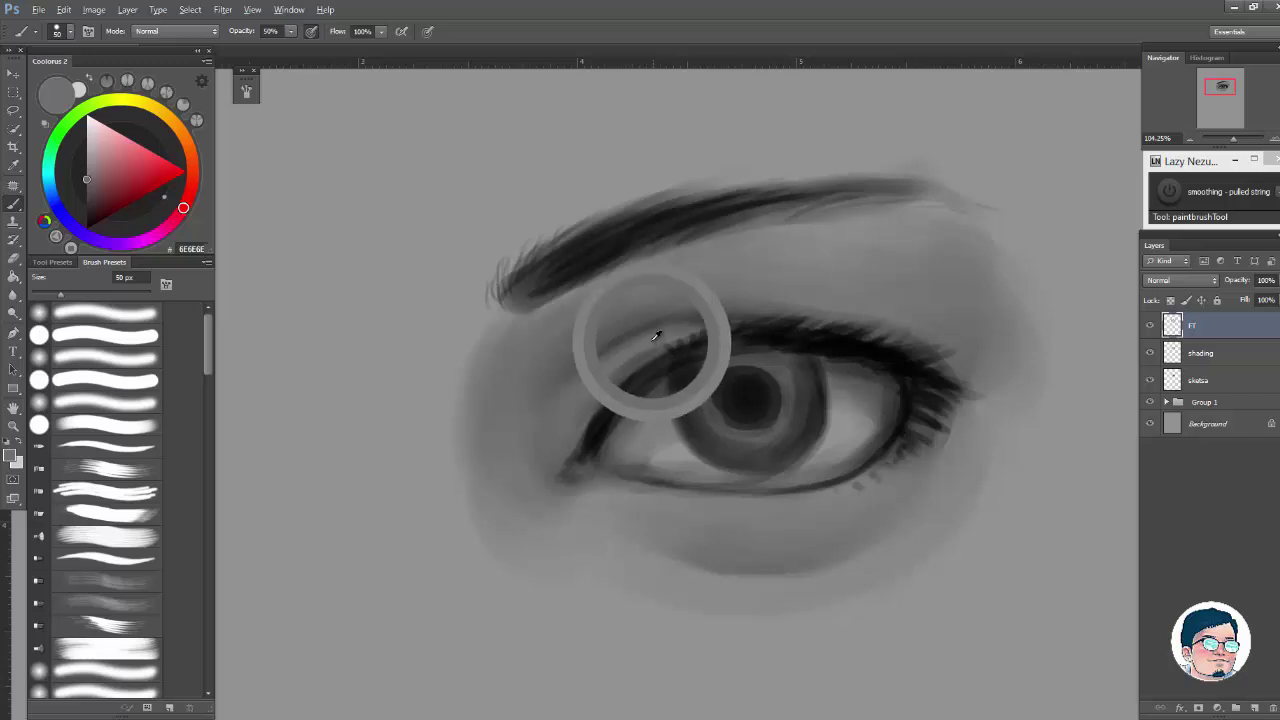
{"action": "key", "text": "bracketleft"}
{"action": "key", "text": "bracketleft"}
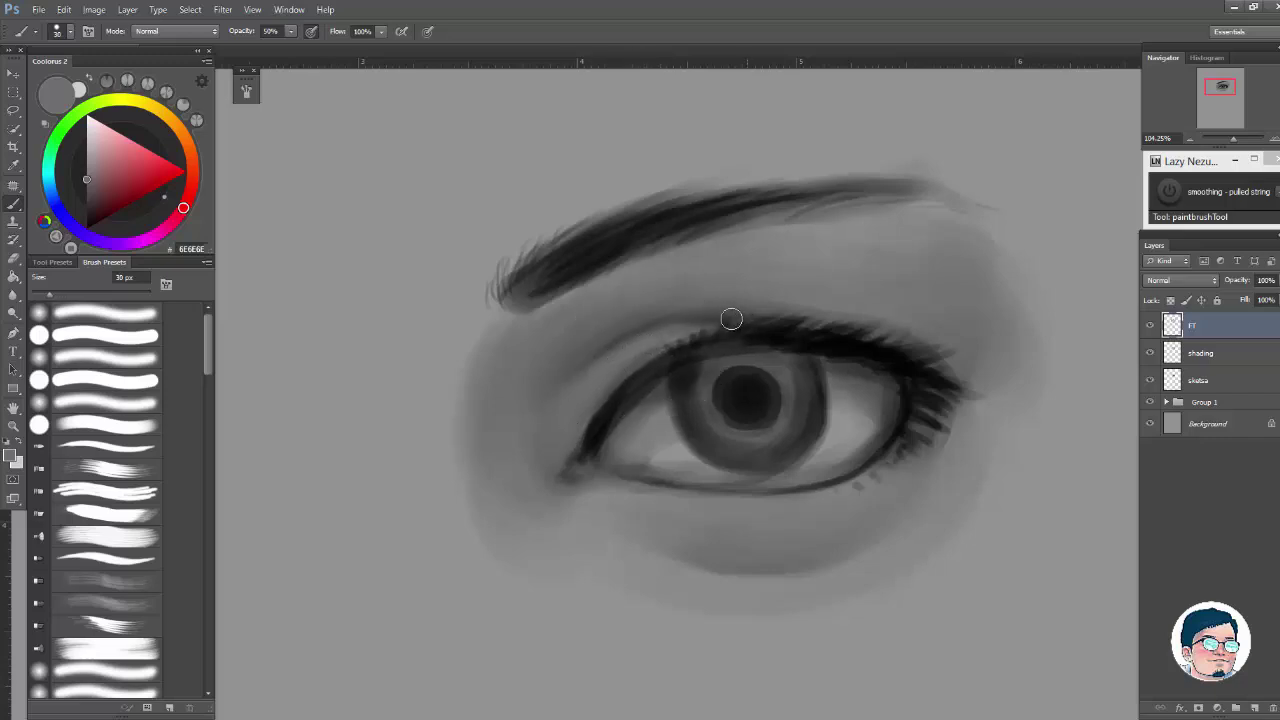
{"action": "left_click", "coordinate": [831, 300], "text": "alt"}
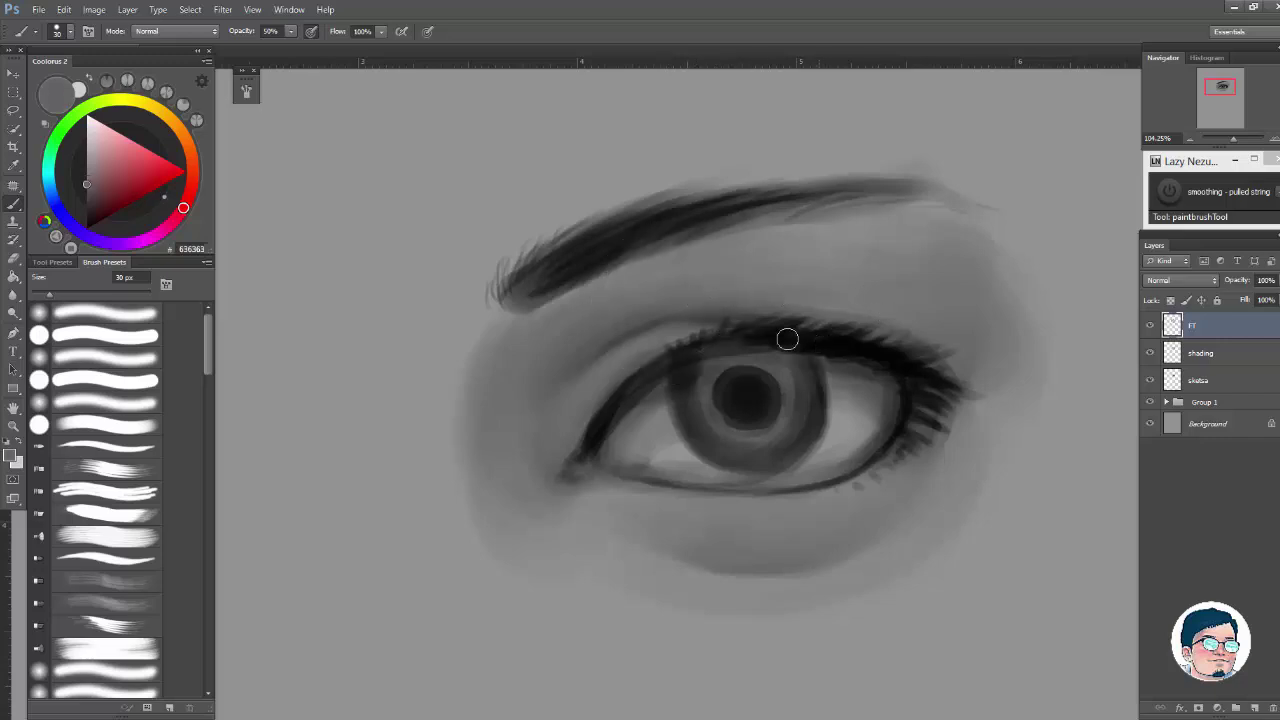
Step: Blend the outer edges of the eye-socket shading into the surrounding skin with sampled greys 878787 and 868686
{"action": "left_click_drag", "start_coordinate": [806, 308], "coordinate": [660, 312]}
{"action": "left_click_drag", "start_coordinate": [815, 291], "coordinate": [862, 398]}
{"action": "left_click", "coordinate": [806, 405], "text": "alt"}
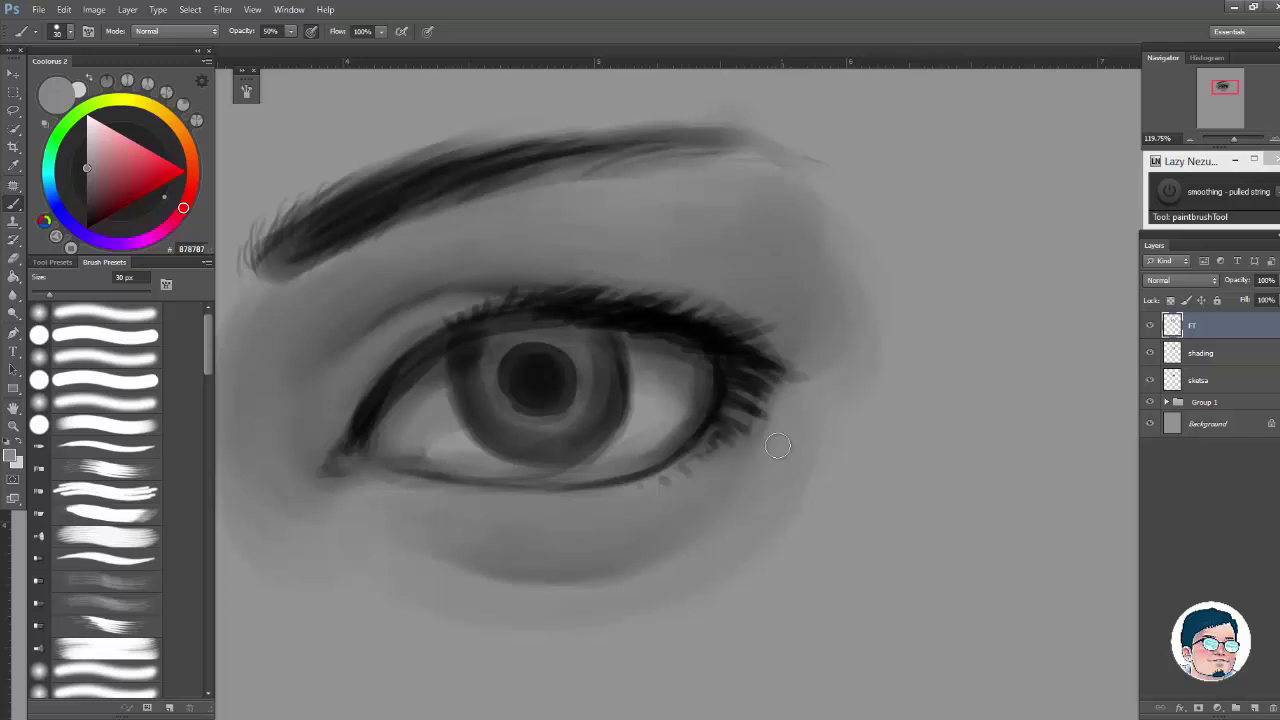
{"action": "left_click", "coordinate": [866, 312], "text": "alt"}
{"action": "mouse_move", "coordinate": [851, 291]}
{"action": "left_mouse_down"}
{"action": "mouse_move", "coordinate": [806, 381]}
{"action": "mouse_move", "coordinate": [817, 388]}
{"action": "mouse_move", "coordinate": [840, 299]}
{"action": "left_mouse_up"}
{"action": "mouse_move", "coordinate": [775, 334]}
{"action": "left_mouse_down"}
{"action": "mouse_move", "coordinate": [892, 333]}
{"action": "mouse_move", "coordinate": [840, 314]}
{"action": "mouse_move", "coordinate": [891, 280]}
{"action": "mouse_move", "coordinate": [975, 275]}
{"action": "left_mouse_up"}
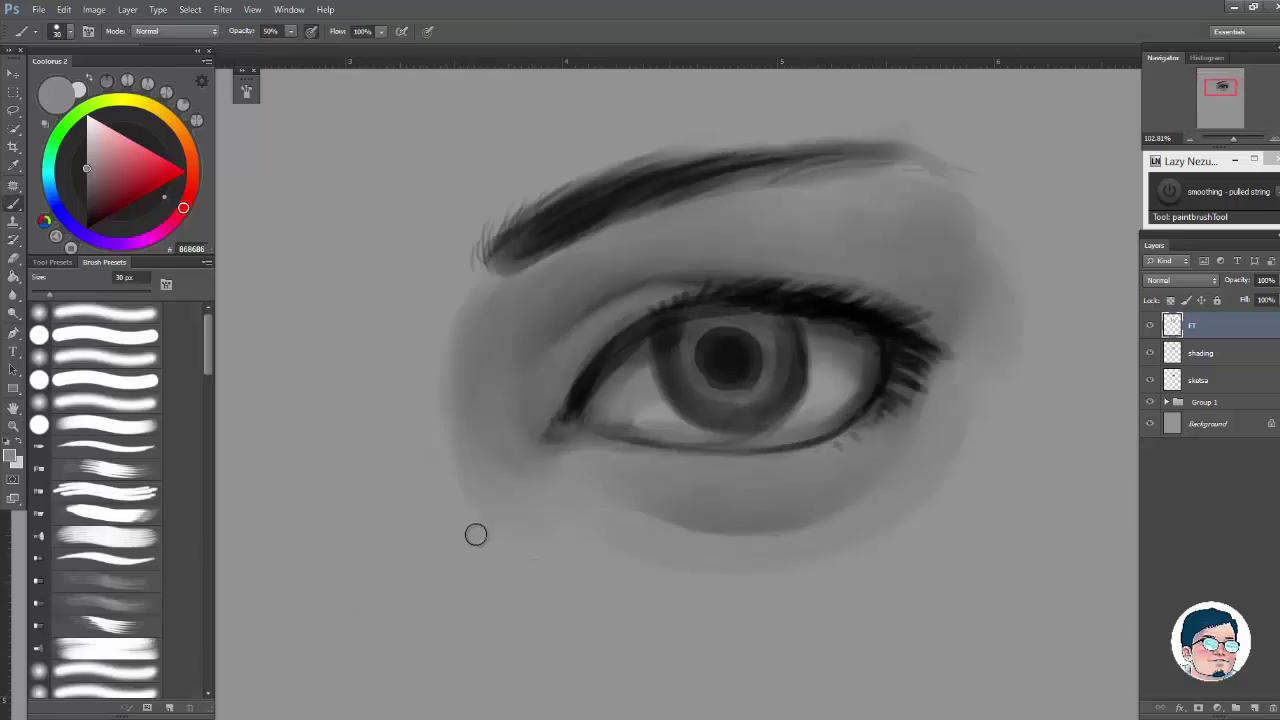
Step: Set the brush opacity to 100% and sample the near-black 121212 from the pupil
{"action": "key", "text": "0"}
{"action": "left_click", "coordinate": [728, 366], "text": "alt"}
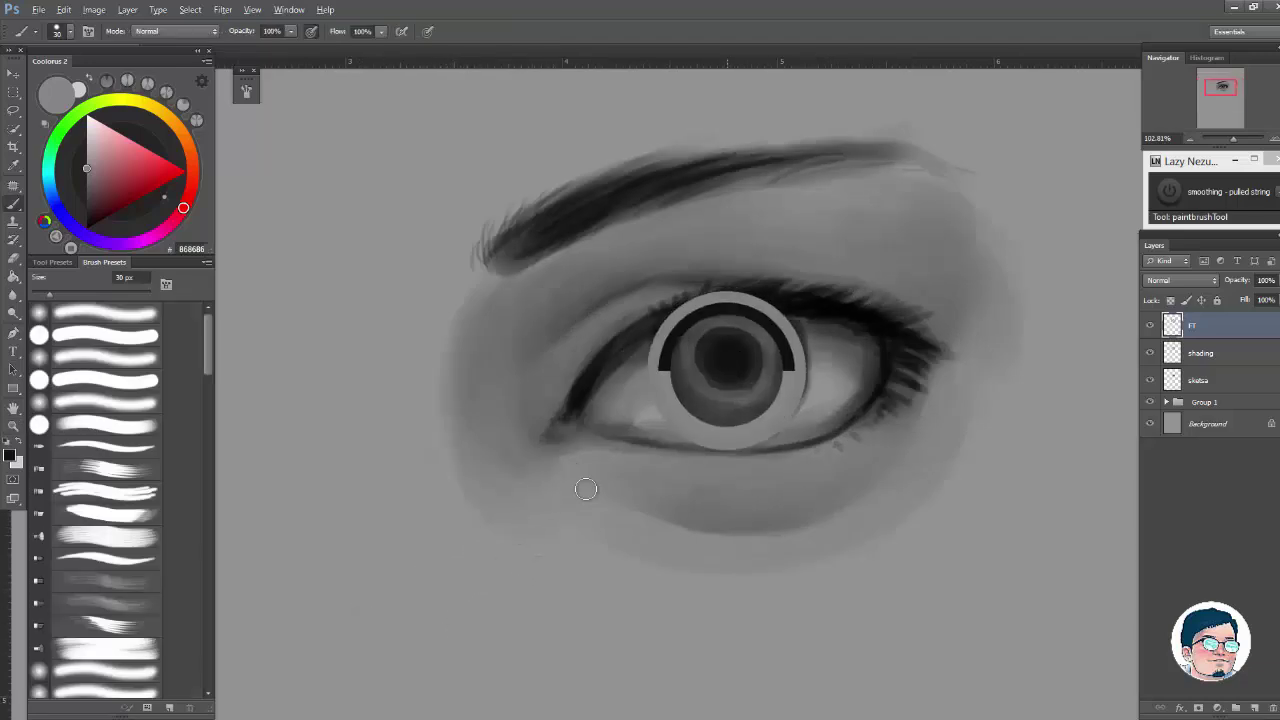
{"action": "mouse_move", "coordinate": [362, 606]}
{"action": "left_mouse_down"}
{"action": "mouse_move", "coordinate": [376, 654]}
{"action": "mouse_move", "coordinate": [430, 566]}
{"action": "left_mouse_up"}
{"action": "mouse_move", "coordinate": [458, 684]}
{"action": "left_mouse_down"}
{"action": "mouse_move", "coordinate": [510, 656]}
{"action": "mouse_move", "coordinate": [490, 636]}
{"action": "left_mouse_up"}
{"action": "left_click_drag", "start_coordinate": [532, 586], "coordinate": [544, 661]}
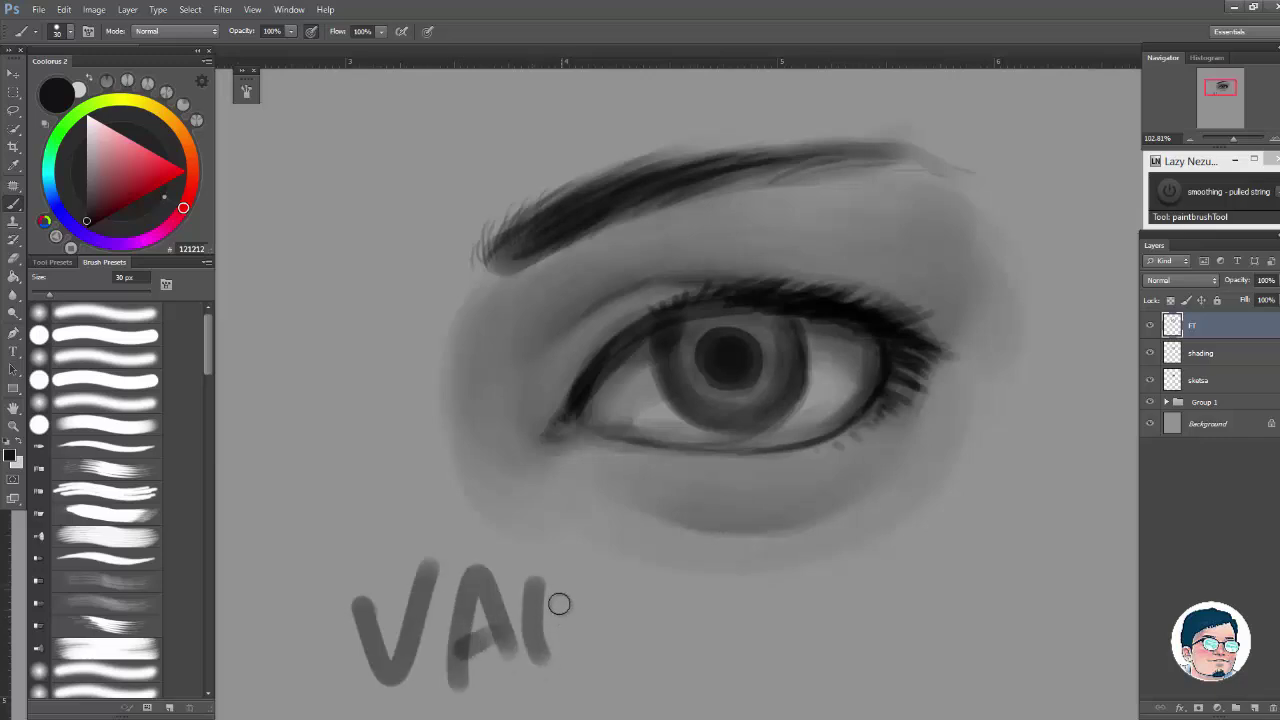
{"action": "key", "text": "ctrl+alt+z"}
{"action": "key", "text": "ctrl+alt+z"}
{"action": "key", "text": "ctrl+alt+z"}
{"action": "key", "text": "ctrl+alt+z"}
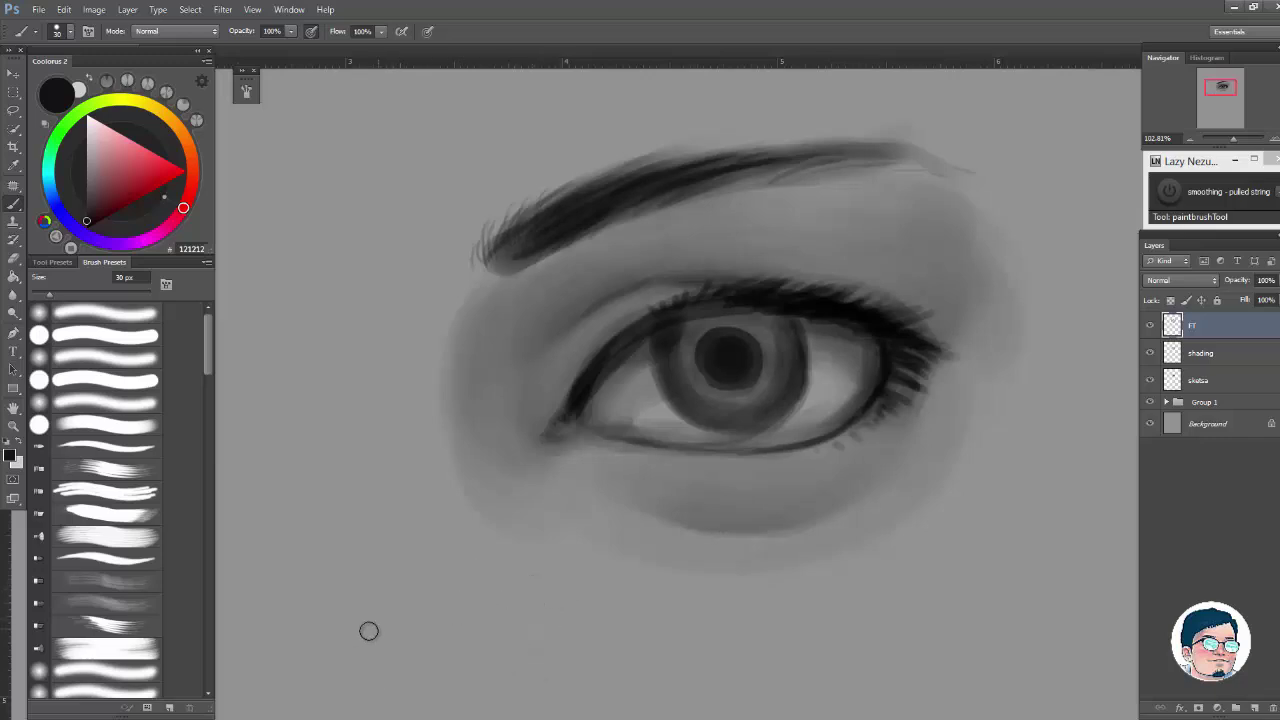
Step: Handwrite the word VALUE below the eye with a 9 px brush in near-black 121212
{"action": "left_click_drag", "start_coordinate": [290, 622], "coordinate": [342, 632]}
{"action": "mouse_move", "coordinate": [358, 702]}
{"action": "left_mouse_down"}
{"action": "mouse_move", "coordinate": [364, 637]}
{"action": "mouse_move", "coordinate": [384, 668]}
{"action": "left_mouse_up"}
{"action": "mouse_move", "coordinate": [395, 634]}
{"action": "left_mouse_down"}
{"action": "mouse_move", "coordinate": [427, 684]}
{"action": "mouse_move", "coordinate": [450, 648]}
{"action": "left_mouse_up"}
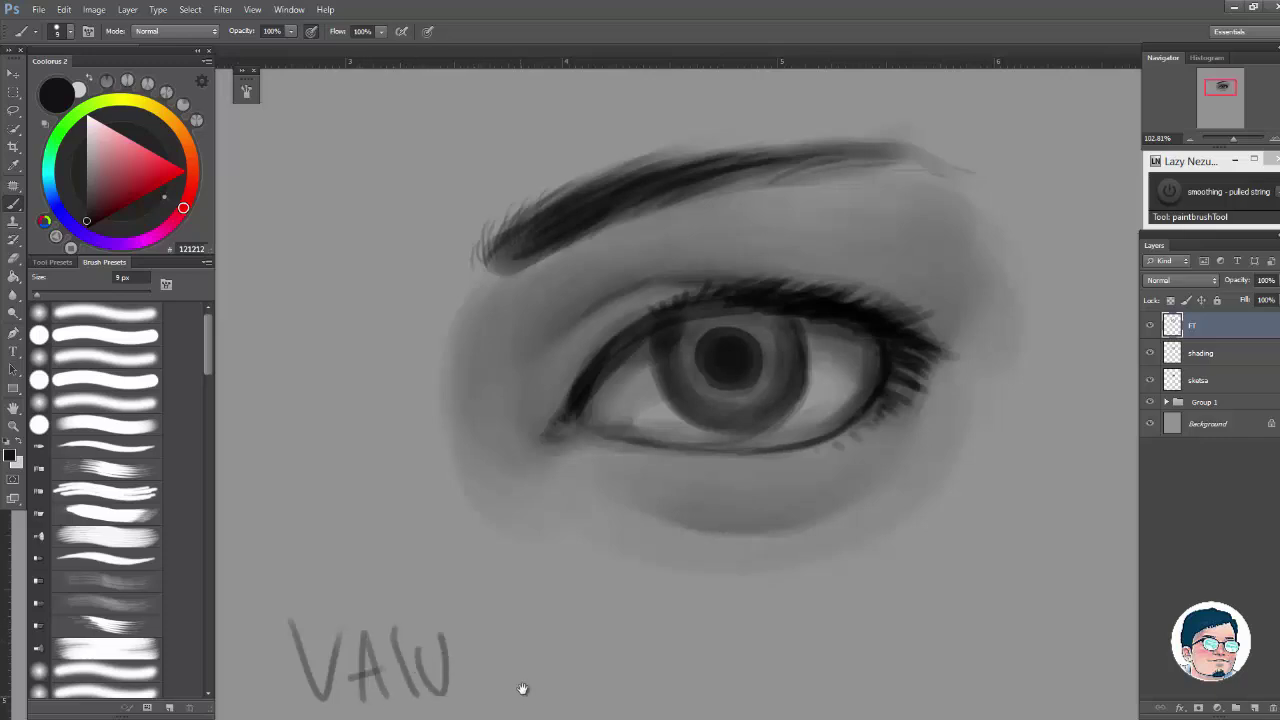
{"action": "mouse_move", "coordinate": [522, 688]}
{"action": "left_mouse_down"}
{"action": "mouse_move", "coordinate": [497, 566]}
{"action": "mouse_move", "coordinate": [463, 607]}
{"action": "mouse_move", "coordinate": [480, 594]}
{"action": "left_mouse_up"}
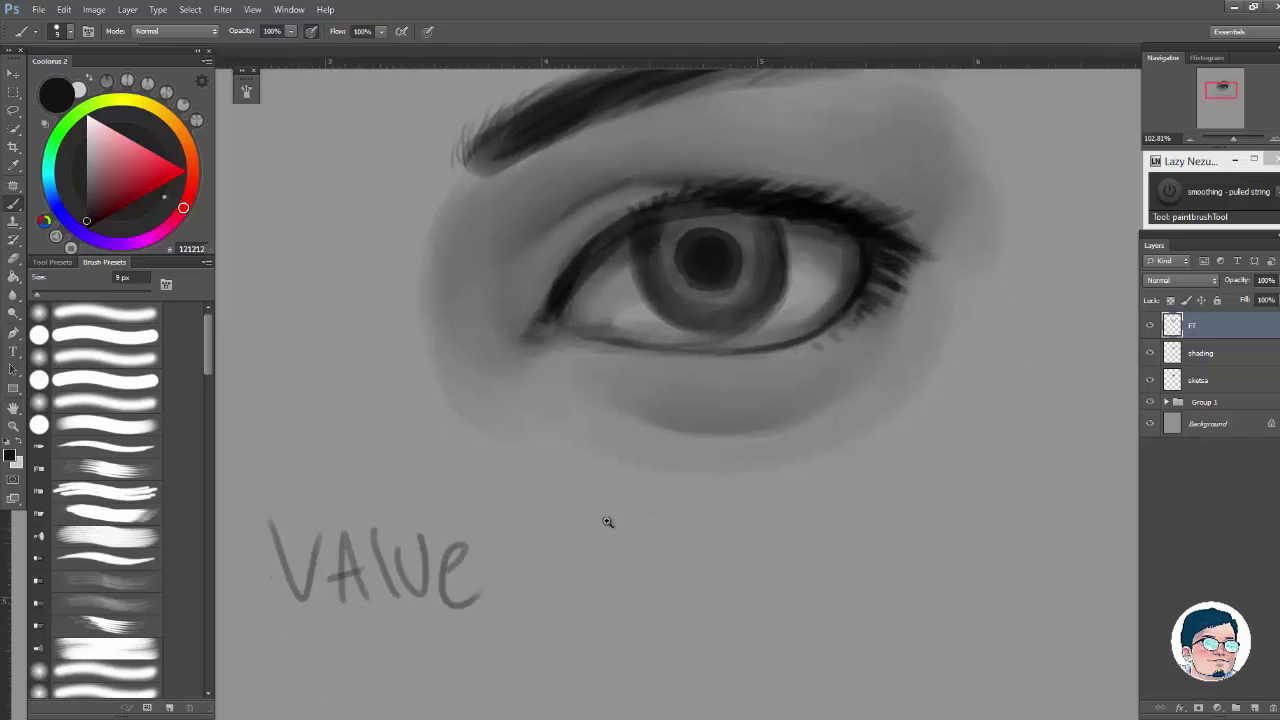
Step: Lighten the eye white around the iris with a 30 px brush and sampled grey 939393
{"action": "mouse_move", "coordinate": [609, 523]}
{"action": "left_mouse_down"}
{"action": "mouse_move", "coordinate": [582, 560]}
{"action": "mouse_move", "coordinate": [609, 531]}
{"action": "mouse_move", "coordinate": [640, 282]}
{"action": "left_mouse_up"}
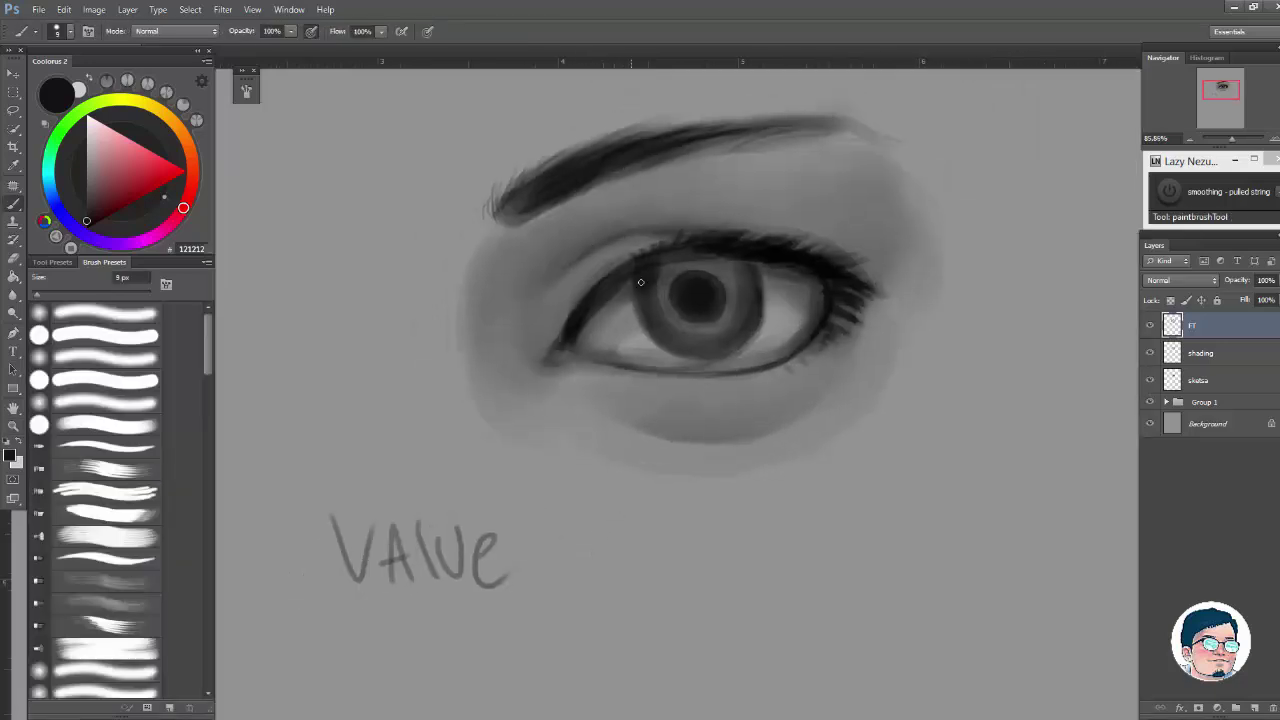
{"action": "left_click_drag", "start_coordinate": [755, 252], "coordinate": [784, 208]}
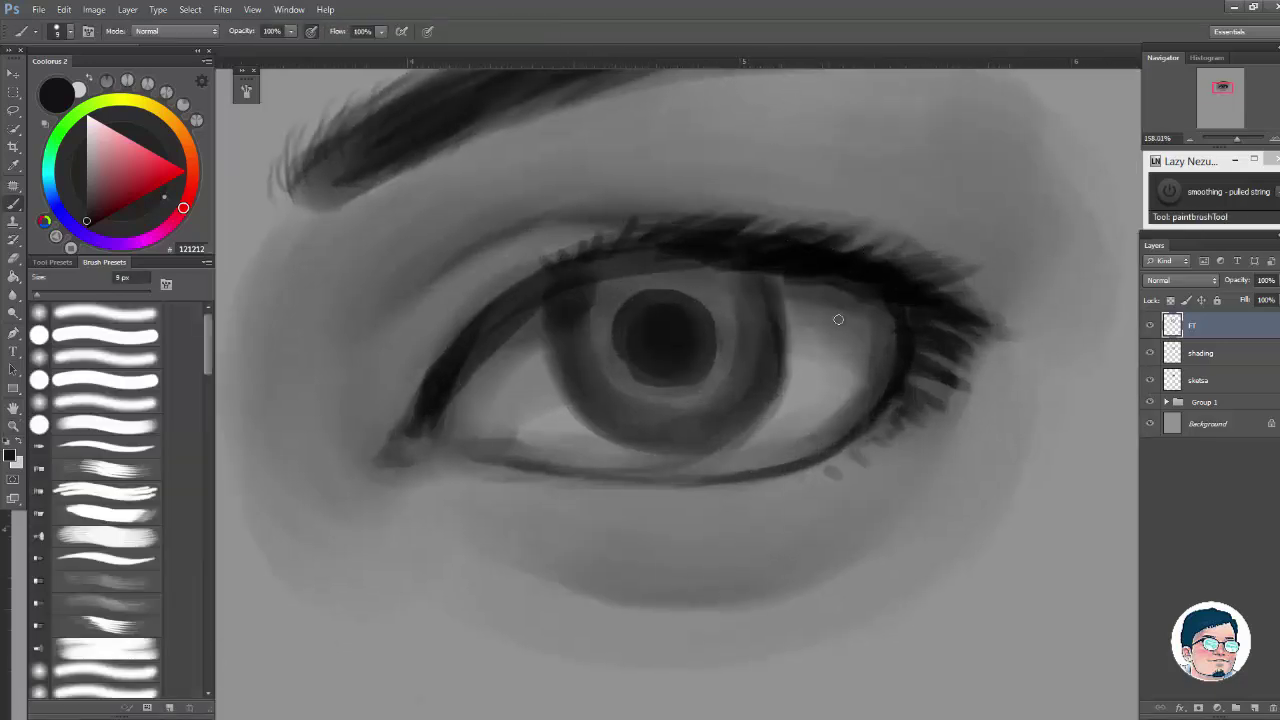
{"action": "key", "text": "bracketright"}
{"action": "key", "text": "bracketright"}
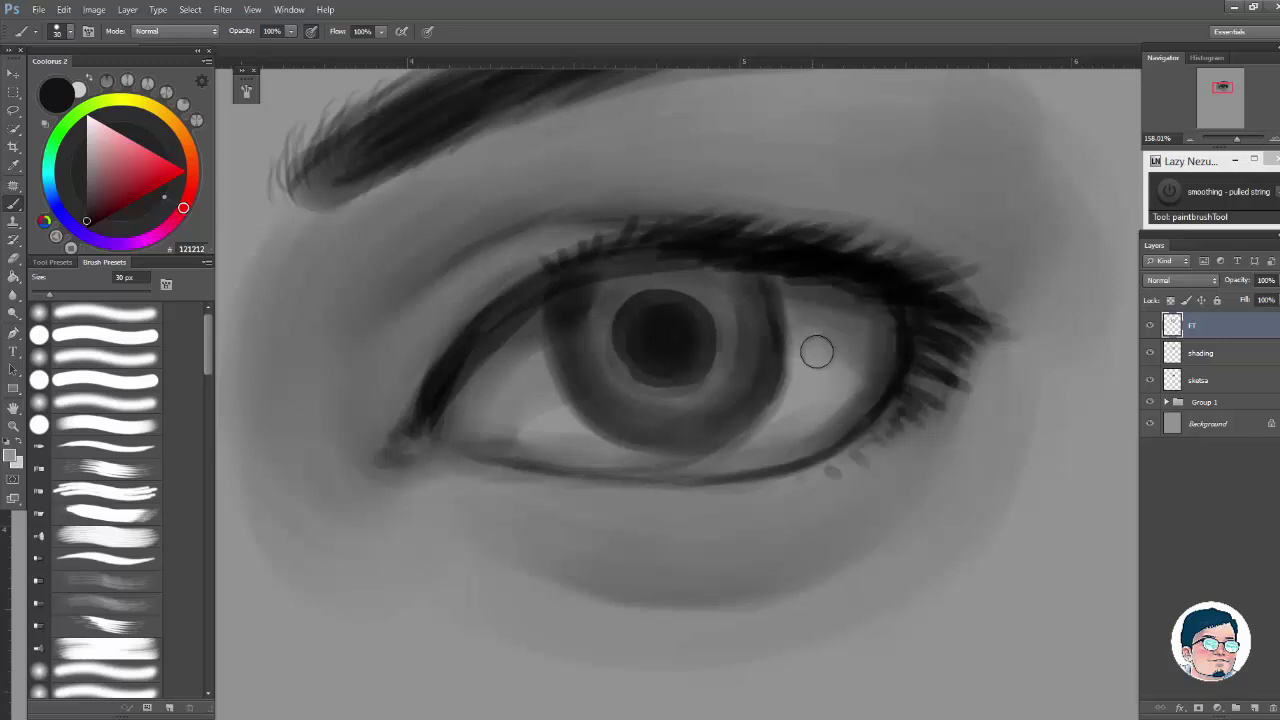
{"action": "left_click", "coordinate": [811, 355], "text": "alt"}
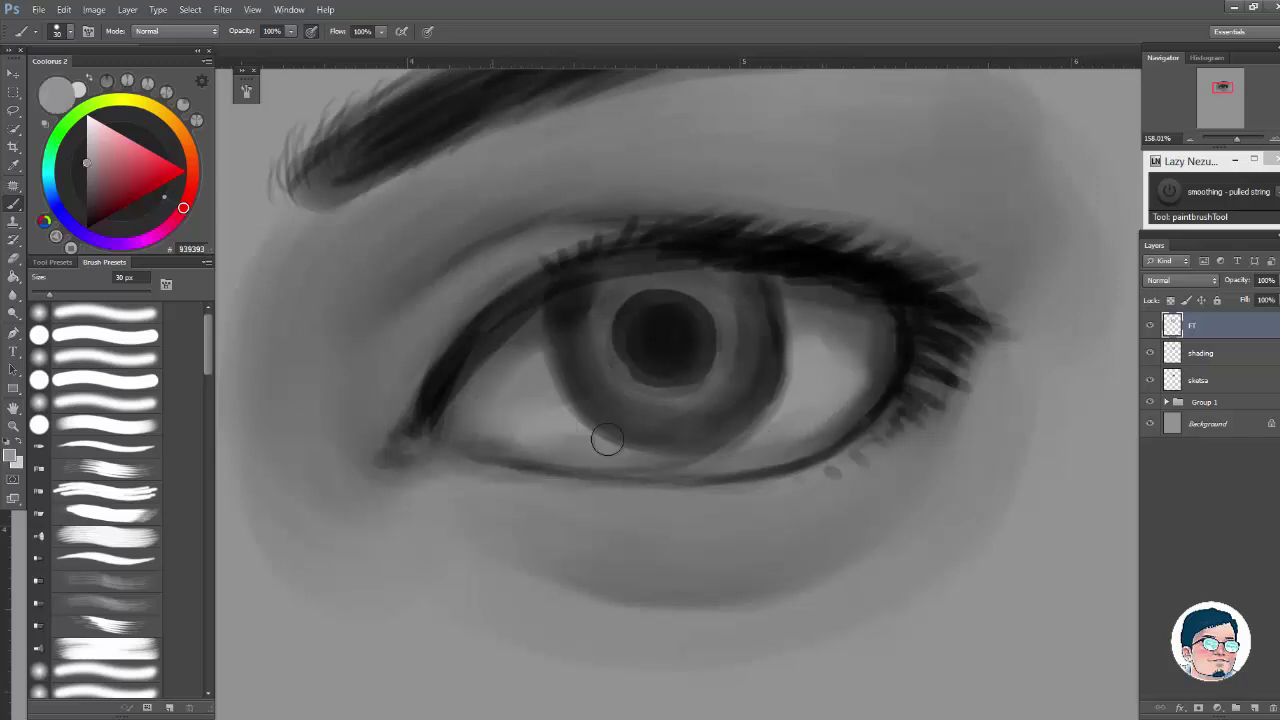
Step: Lighten the lower part of the iris ring with grey 939393, blending it into the darker rim
{"action": "left_click_drag", "start_coordinate": [606, 410], "coordinate": [656, 437]}
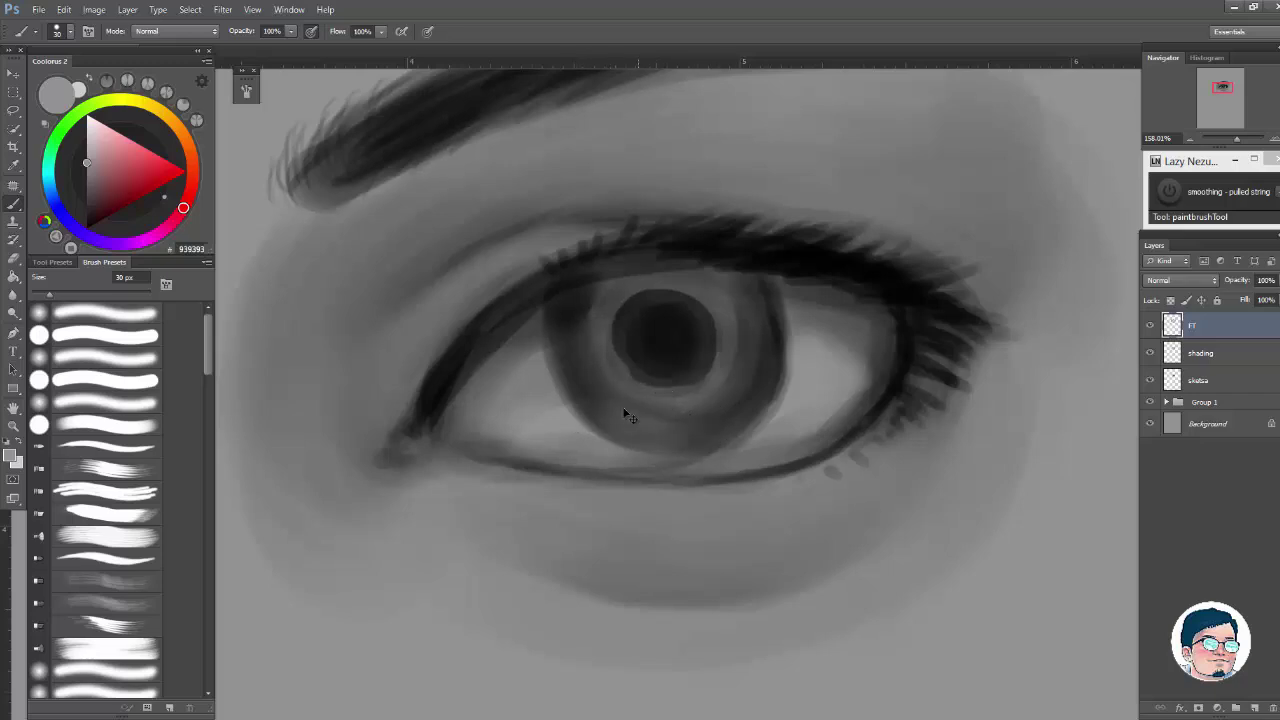
{"action": "key", "text": "ctrl+alt+z"}
{"action": "left_click_drag", "start_coordinate": [750, 385], "coordinate": [655, 485]}
{"action": "scroll", "coordinate": [700, 450], "scroll_direction": "up", "scroll_amount": 2}
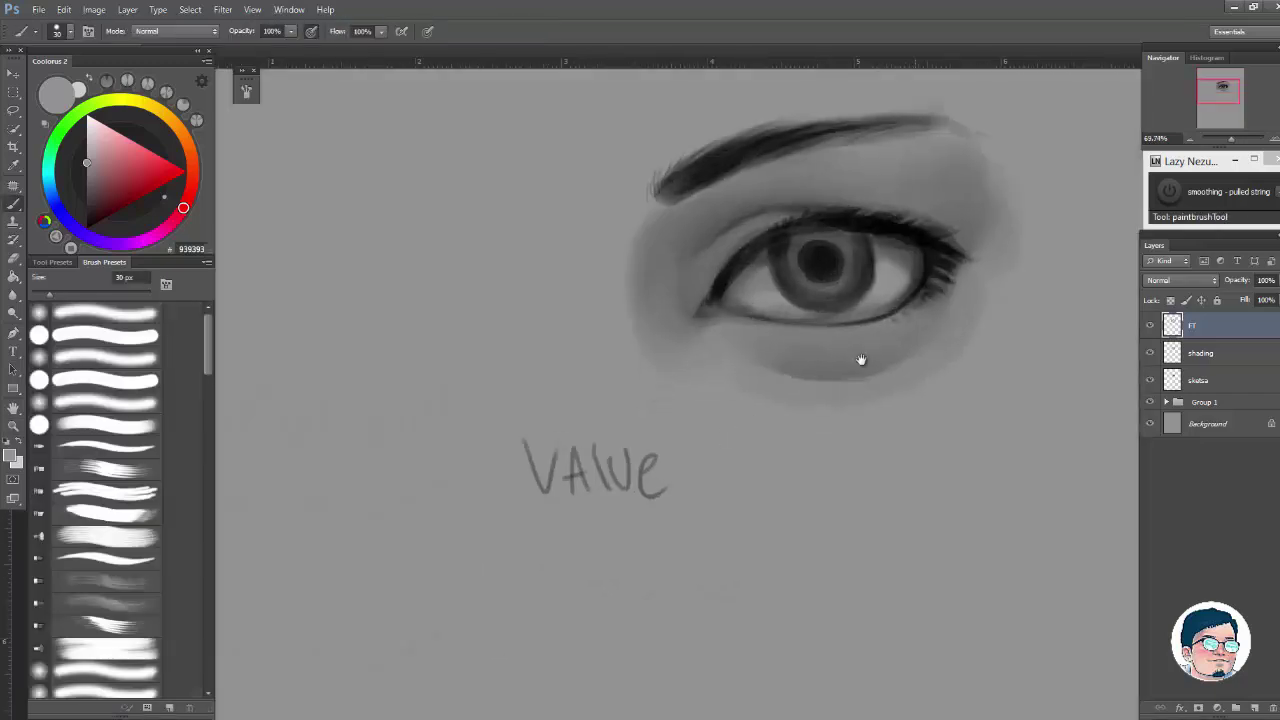
{"action": "scroll", "coordinate": [800, 390], "scroll_direction": "up", "scroll_amount": 5}
{"action": "left_click", "coordinate": [664, 420], "text": "alt"}
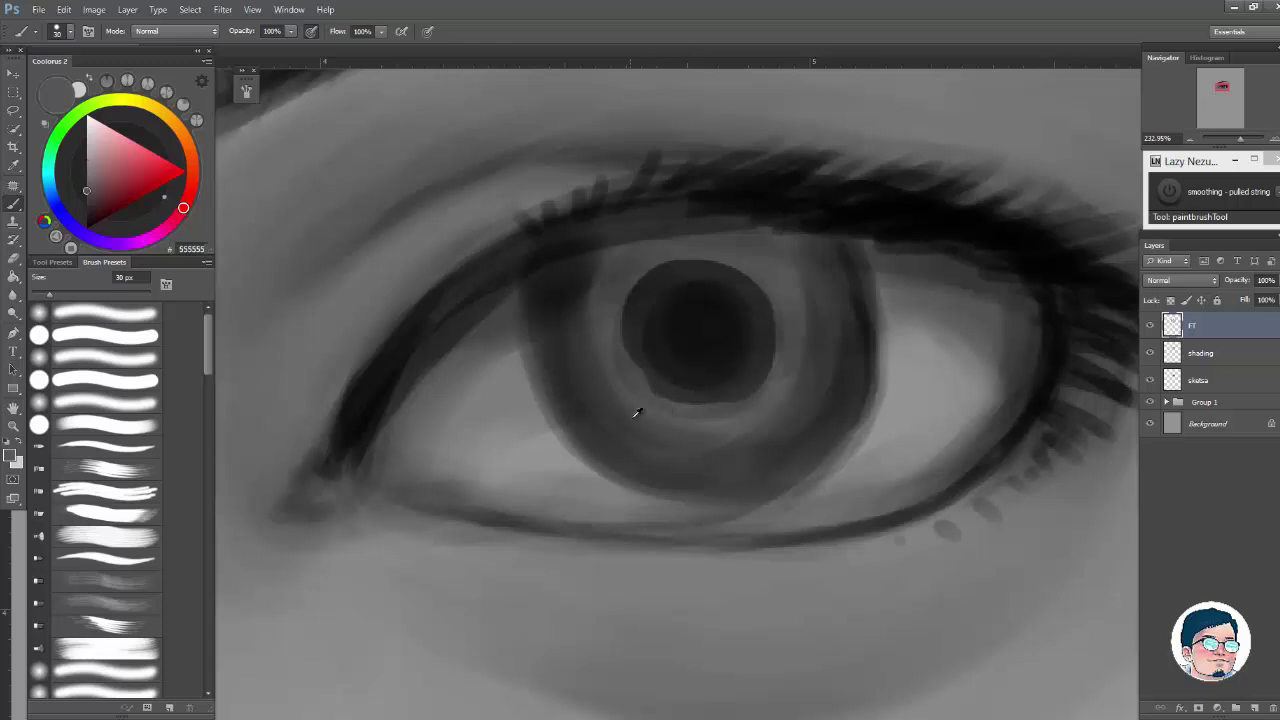
{"action": "left_click", "coordinate": [741, 436], "text": "alt"}
{"action": "left_click", "coordinate": [650, 430], "text": "alt"}
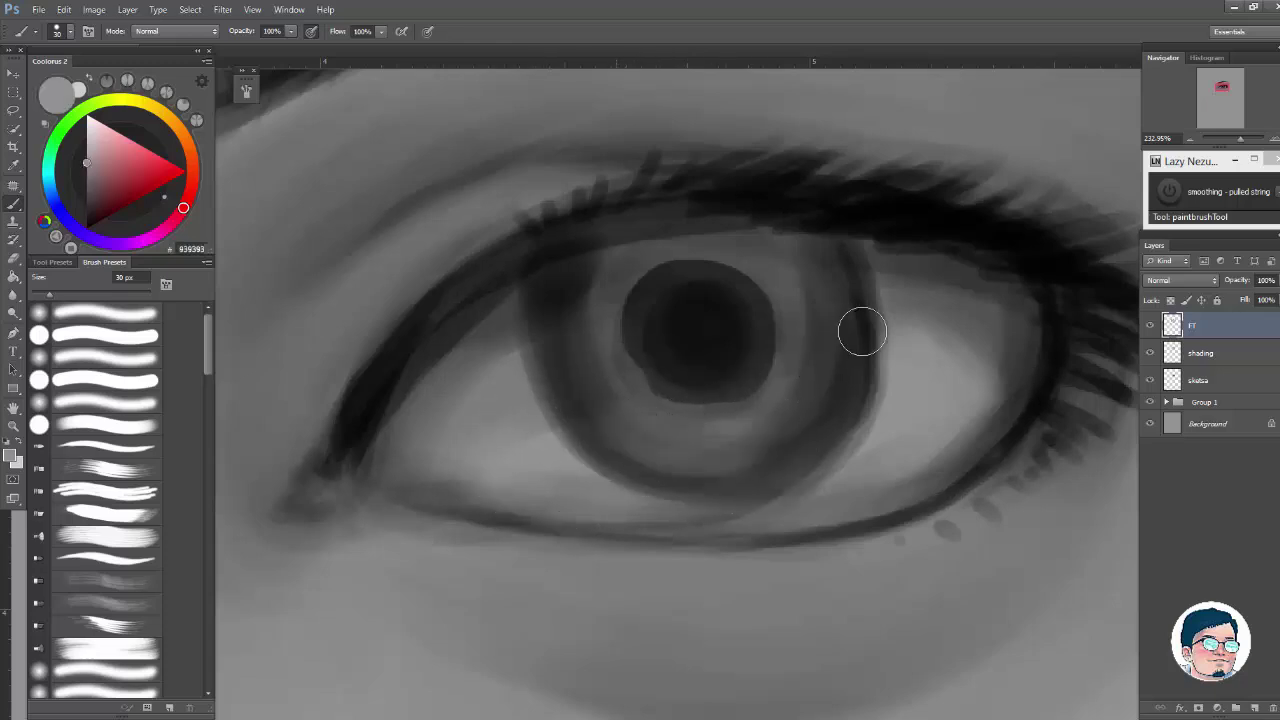
{"action": "left_click_drag", "start_coordinate": [798, 397], "coordinate": [738, 440]}
Step: Shade the outer part of the eye white along the lid with sampled grey 545454
{"action": "scroll", "coordinate": [847, 379], "scroll_direction": "down", "scroll_amount": 5}
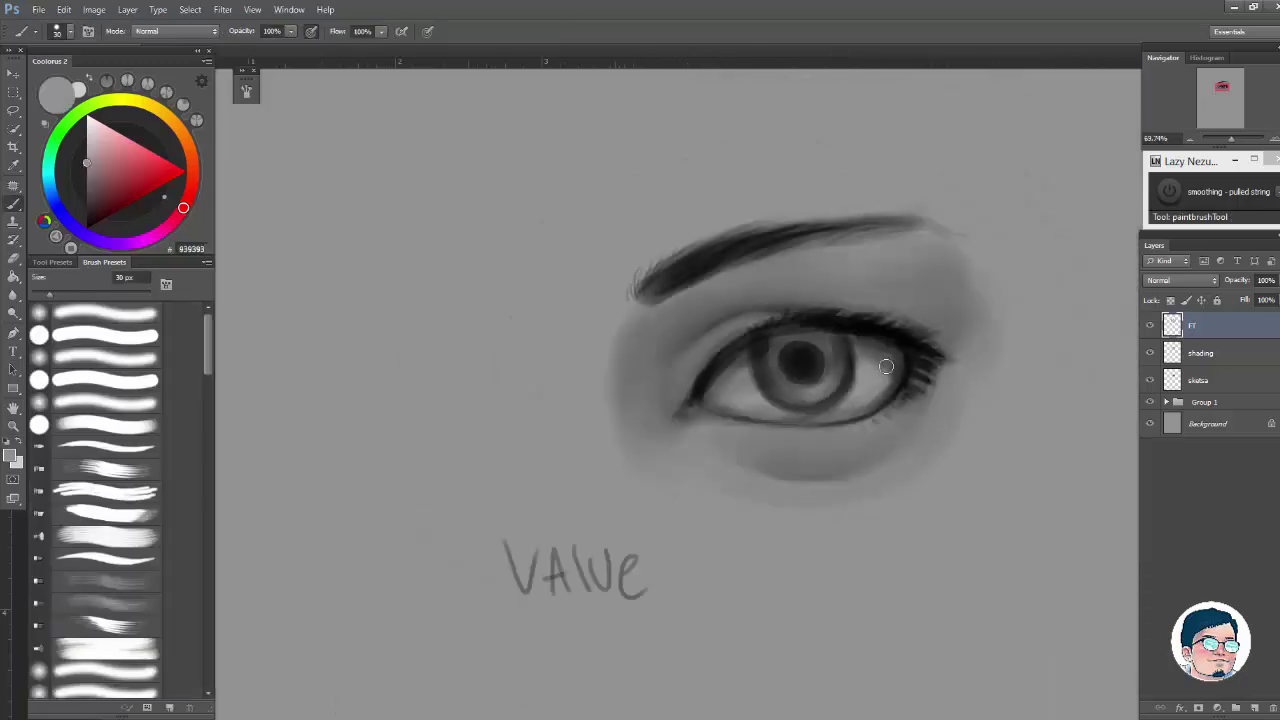
{"action": "mouse_move", "coordinate": [886, 372]}
{"action": "left_mouse_down"}
{"action": "mouse_move", "coordinate": [837, 430]}
{"action": "mouse_move", "coordinate": [824, 425]}
{"action": "left_mouse_up"}
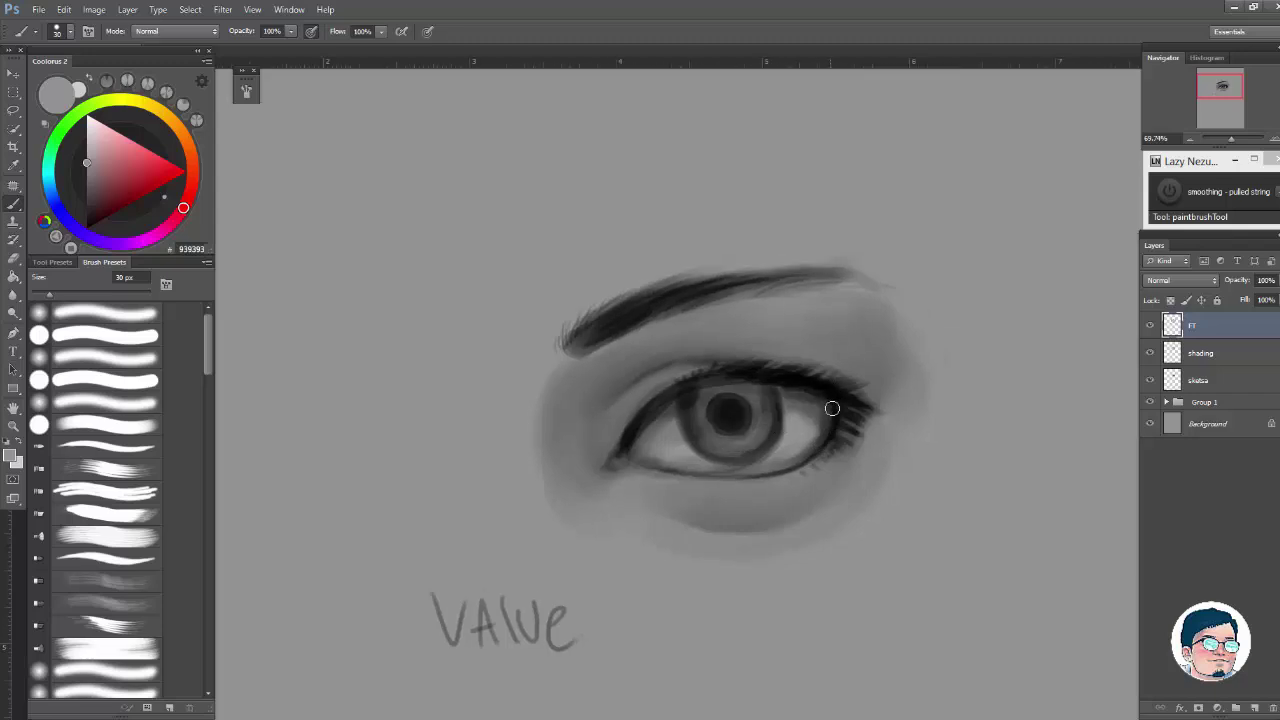
{"action": "scroll", "coordinate": [832, 408], "scroll_direction": "up", "scroll_amount": 3}
{"action": "left_click", "coordinate": [822, 414], "text": "alt"}
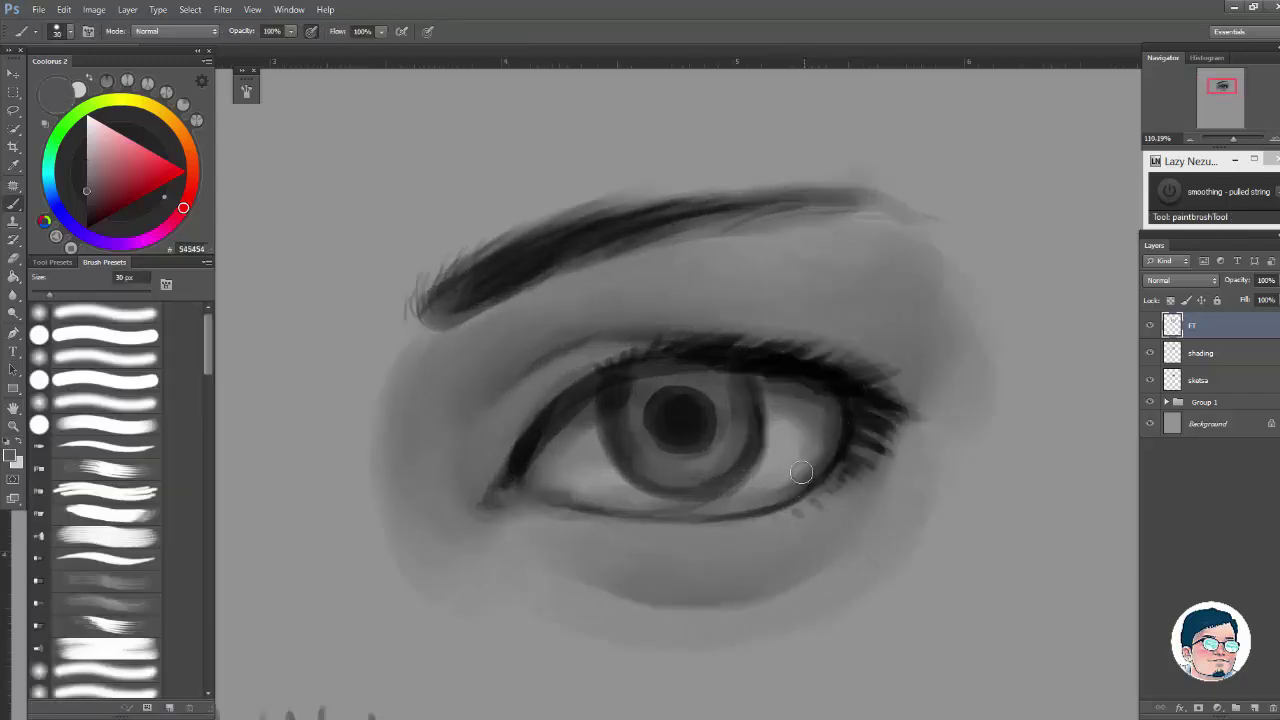
{"action": "scroll", "coordinate": [820, 460], "scroll_direction": "down", "scroll_amount": 5}
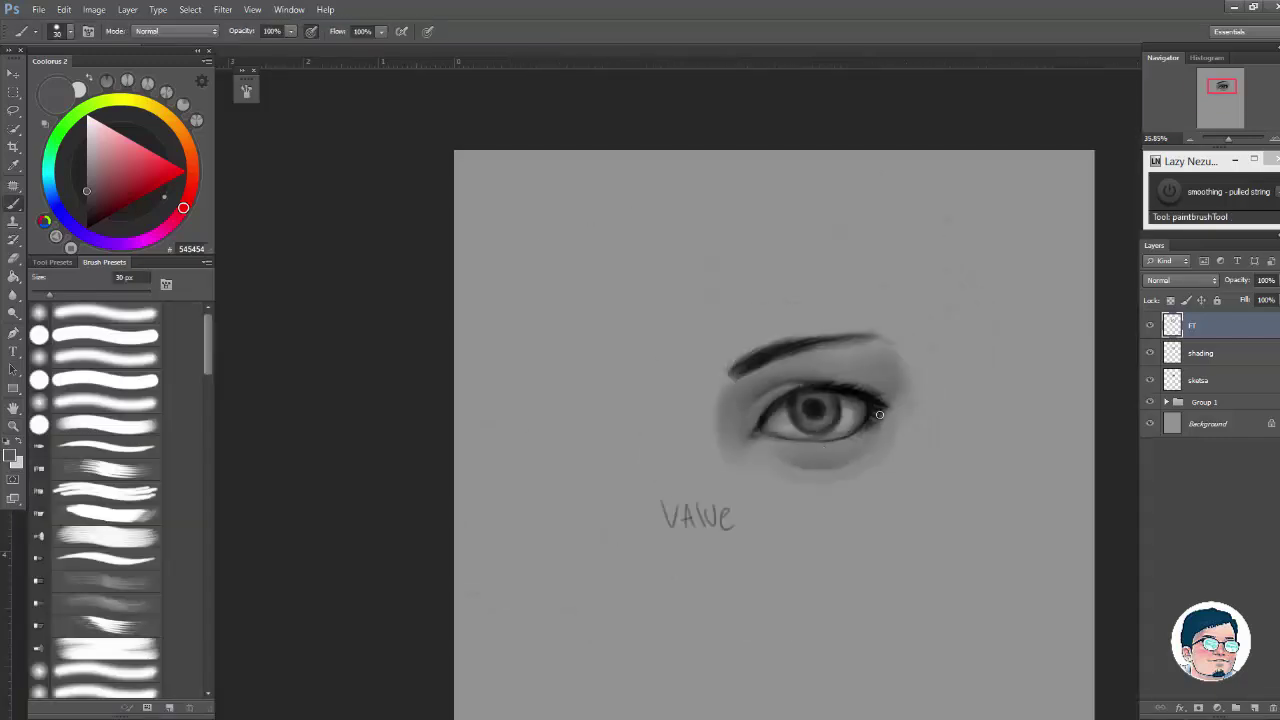
{"action": "scroll", "coordinate": [914, 434], "scroll_direction": "up", "scroll_amount": 2}
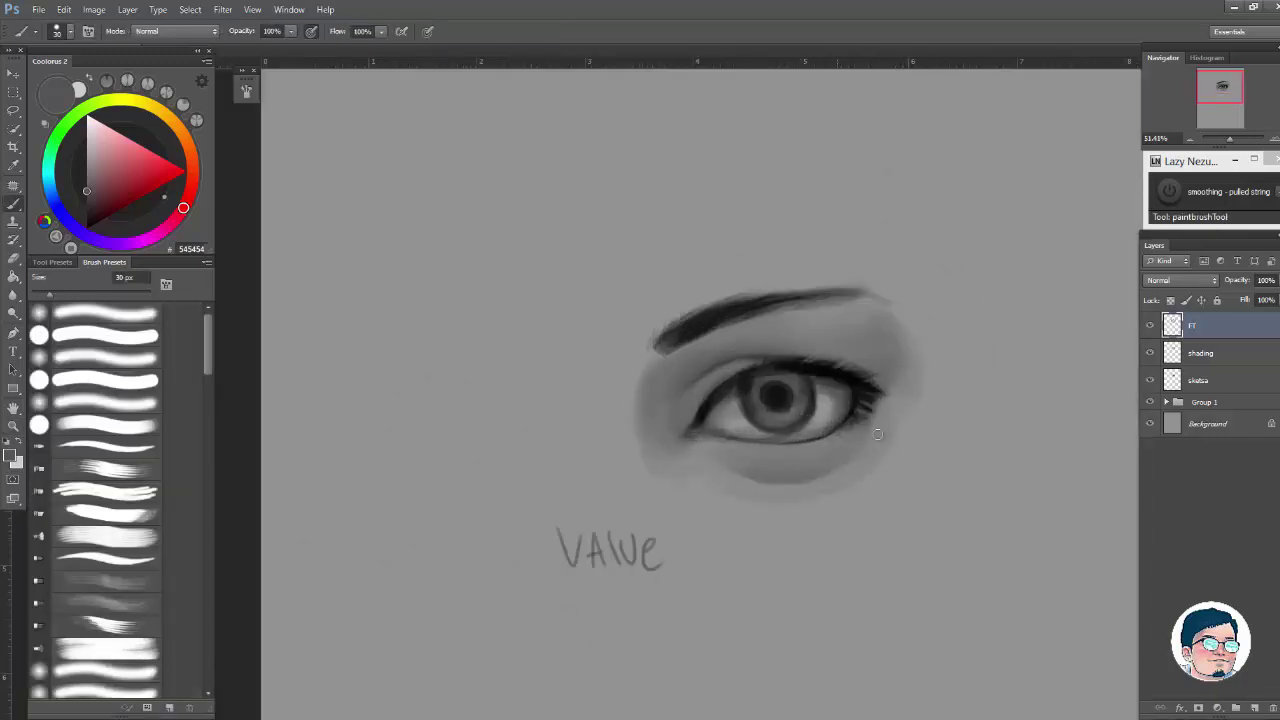
Step: Erase the handwritten word VALUE below the eye with a 200 px eraser and return to the brush
{"action": "key", "text": "e"}
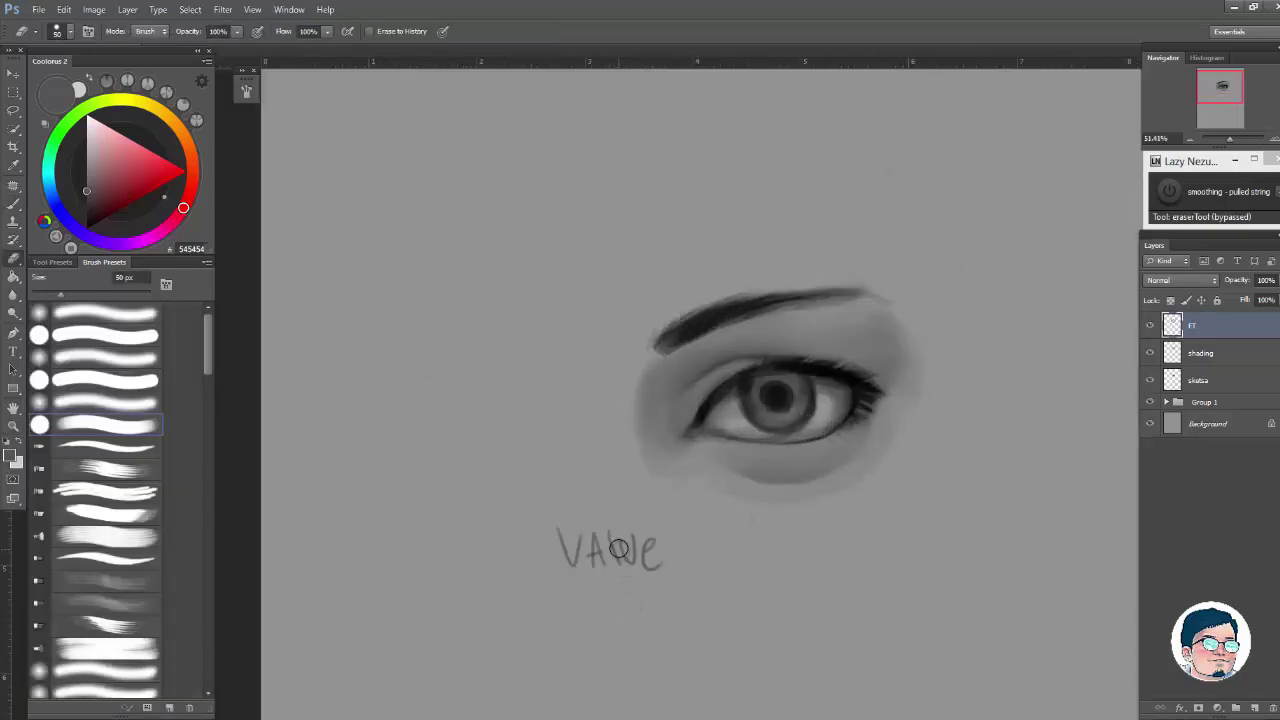
{"action": "mouse_move", "coordinate": [587, 548]}
{"action": "left_mouse_down"}
{"action": "mouse_move", "coordinate": [586, 537]}
{"action": "mouse_move", "coordinate": [611, 551]}
{"action": "left_mouse_up"}
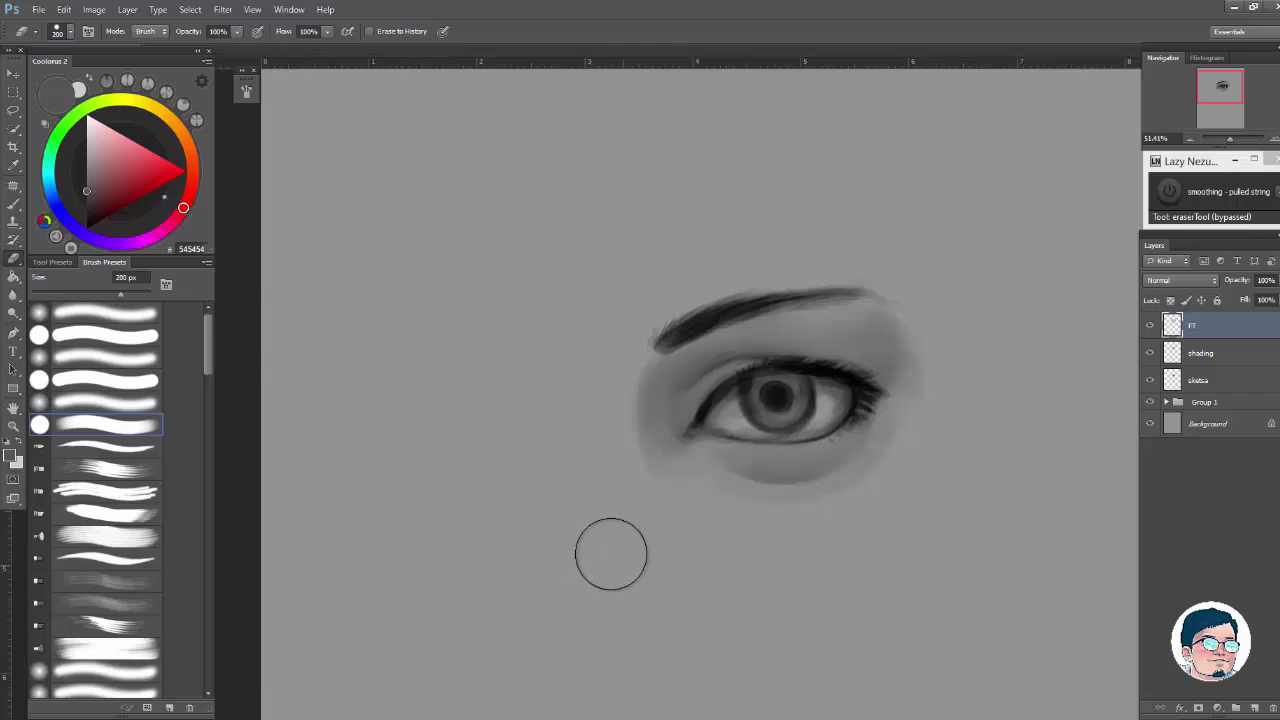
{"action": "key", "text": "z"}
{"action": "left_click", "coordinate": [896, 350]}
{"action": "key", "text": "e"}
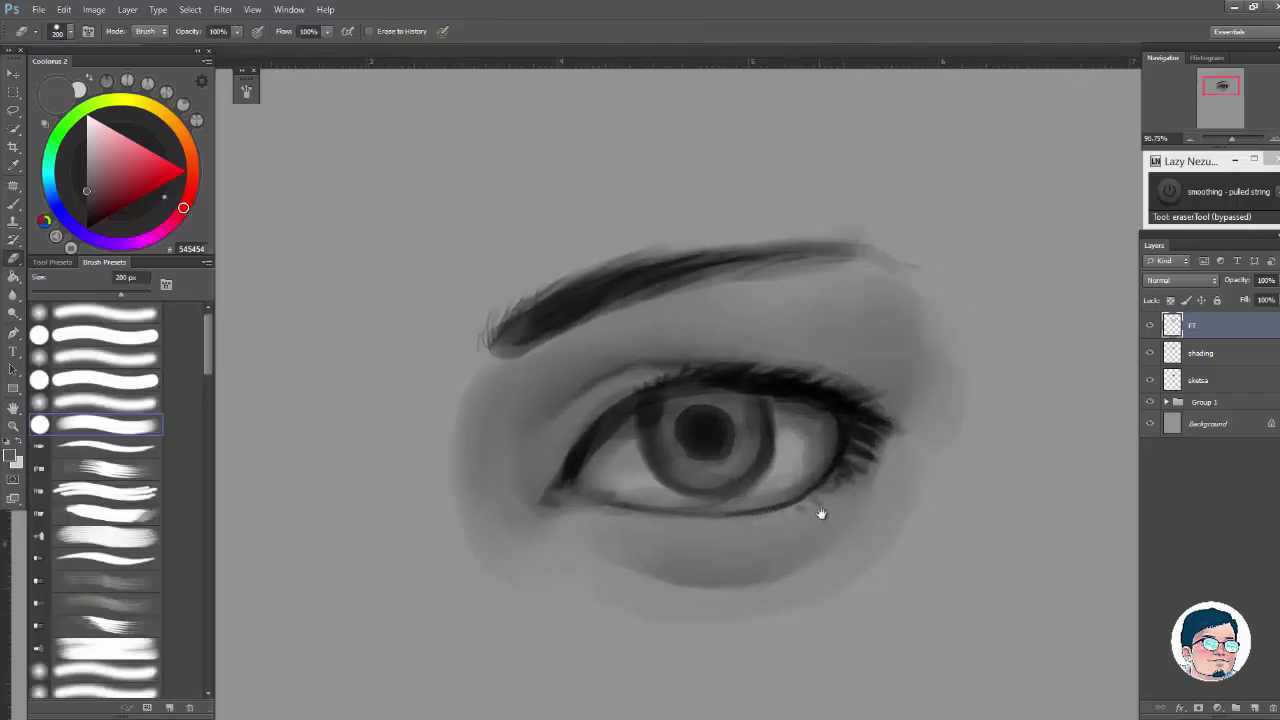
{"action": "left_click_drag", "start_coordinate": [820, 514], "coordinate": [846, 471]}
{"action": "key", "text": "b"}
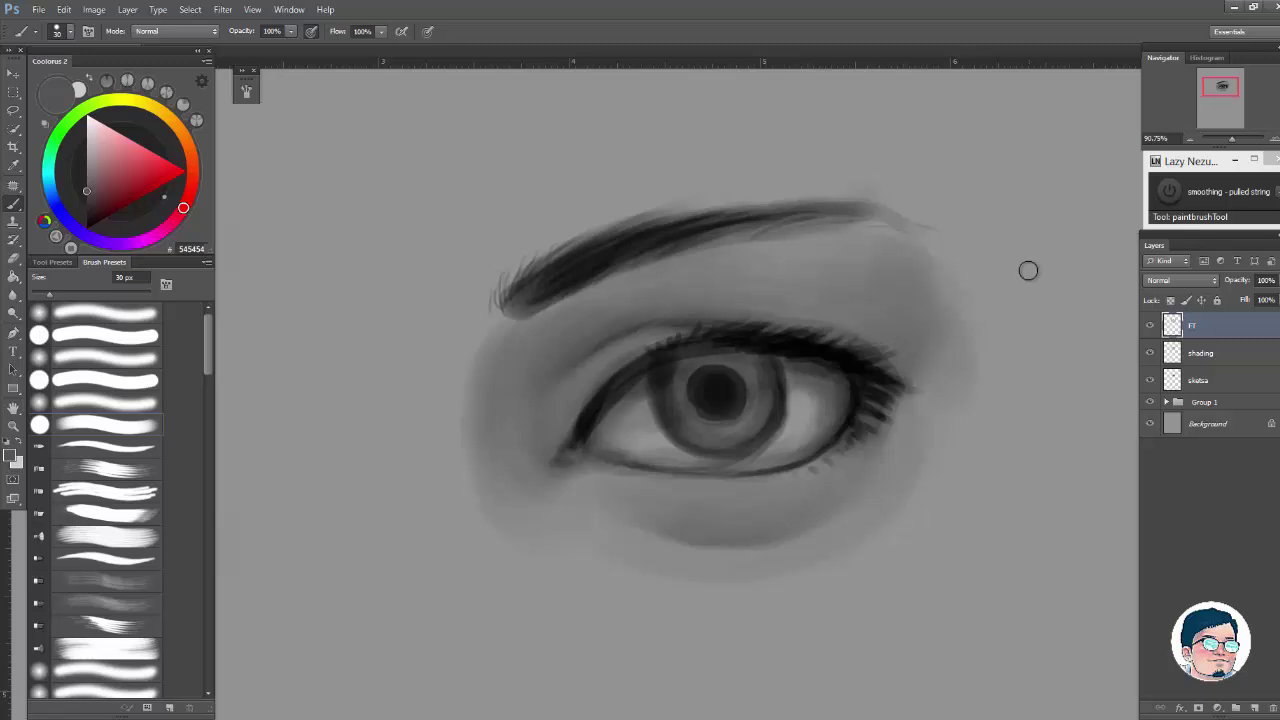
Step: Compare the painting stages by hiding the shading and FT layers, showing them again one by one, and reselecting the FT layer
{"action": "key", "text": "ctrl+space"}
{"action": "mouse_move", "coordinate": [935, 325]}
{"action": "left_mouse_down"}
{"action": "mouse_move", "coordinate": [830, 335]}
{"action": "mouse_move", "coordinate": [1060, 300]}
{"action": "left_mouse_up"}
{"action": "key", "text": "ctrl+space"}
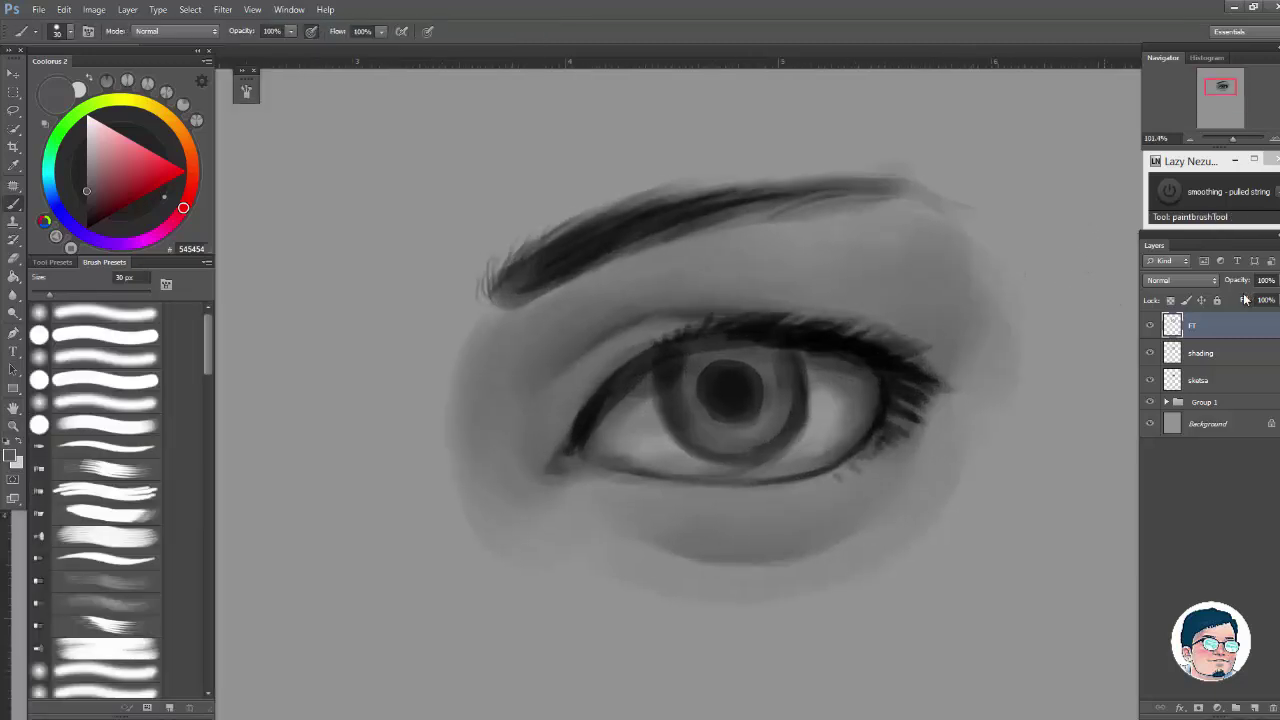
{"action": "left_click", "coordinate": [1193, 379]}
{"action": "left_click", "coordinate": [1150, 353]}
{"action": "left_click", "coordinate": [1150, 325]}
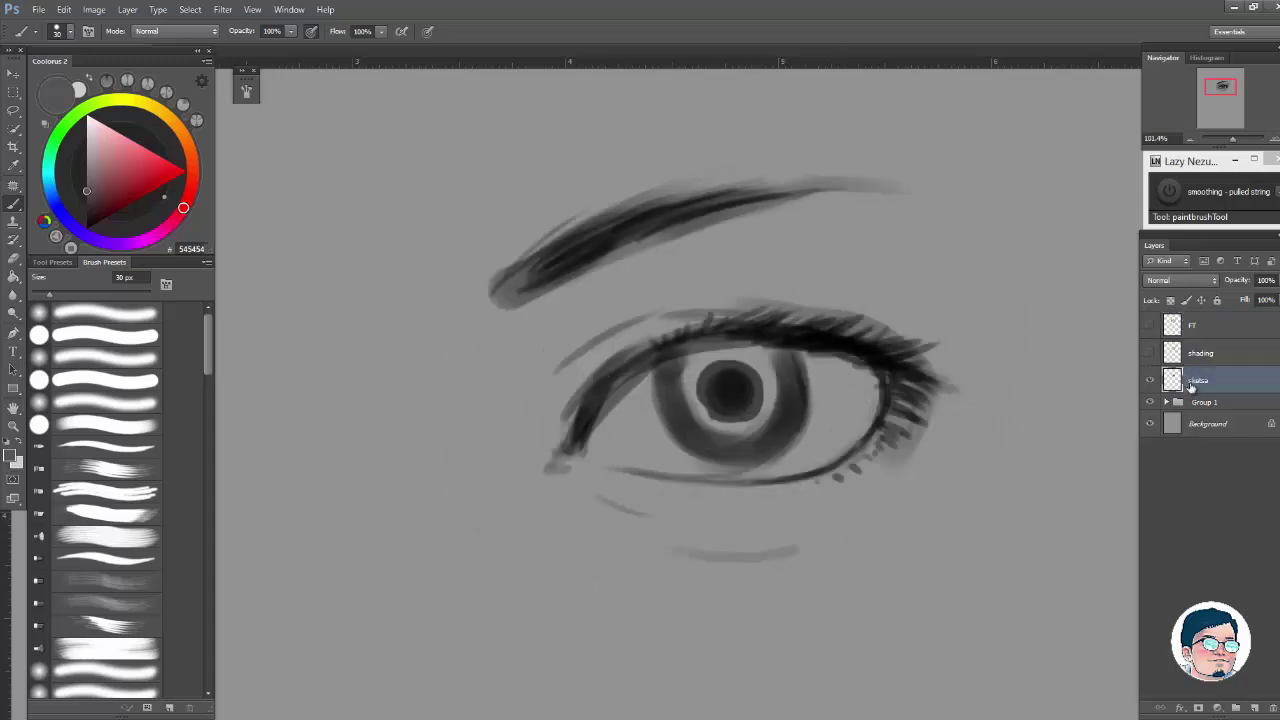
{"action": "left_click", "coordinate": [1150, 353]}
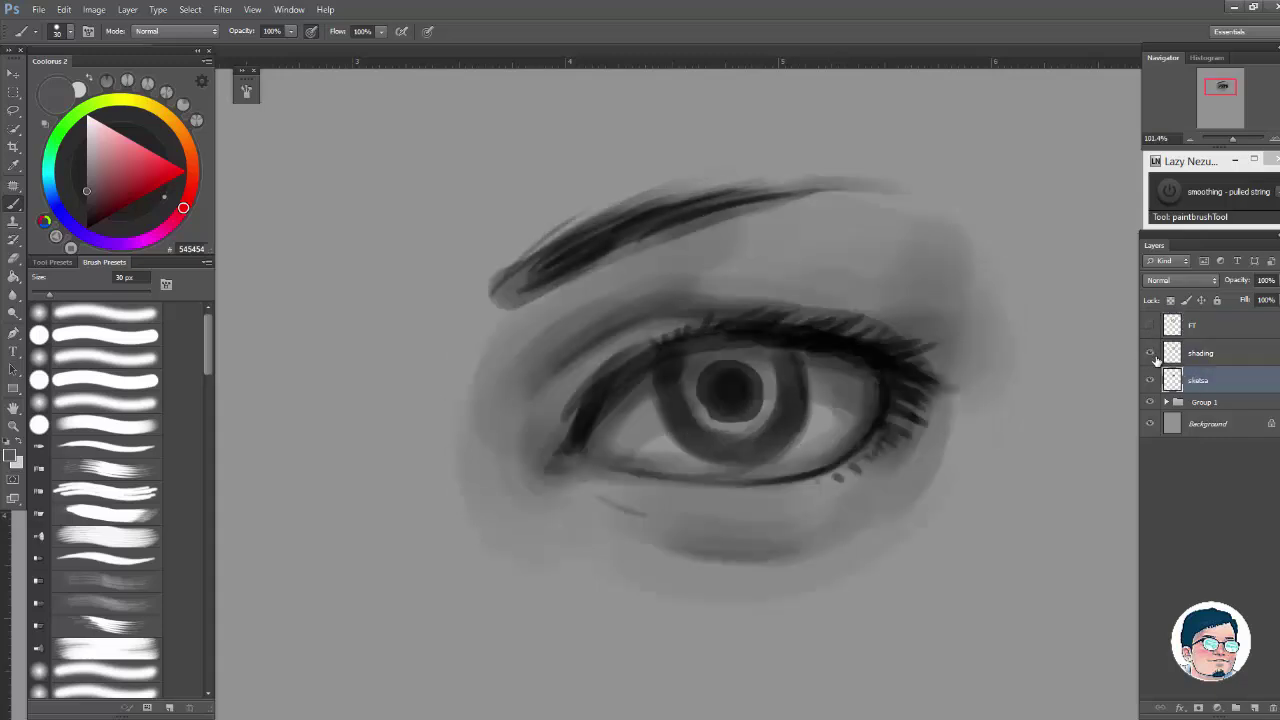
{"action": "left_click", "coordinate": [1152, 326]}
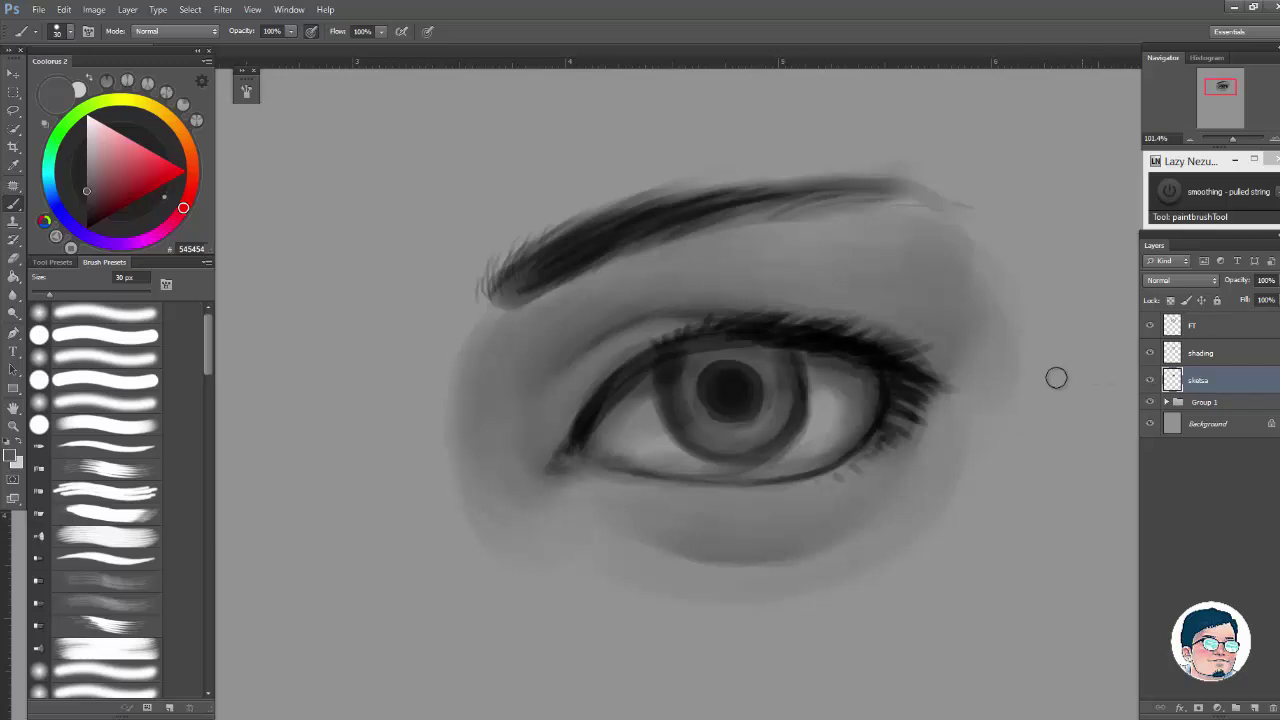
{"action": "left_click", "coordinate": [1191, 328]}
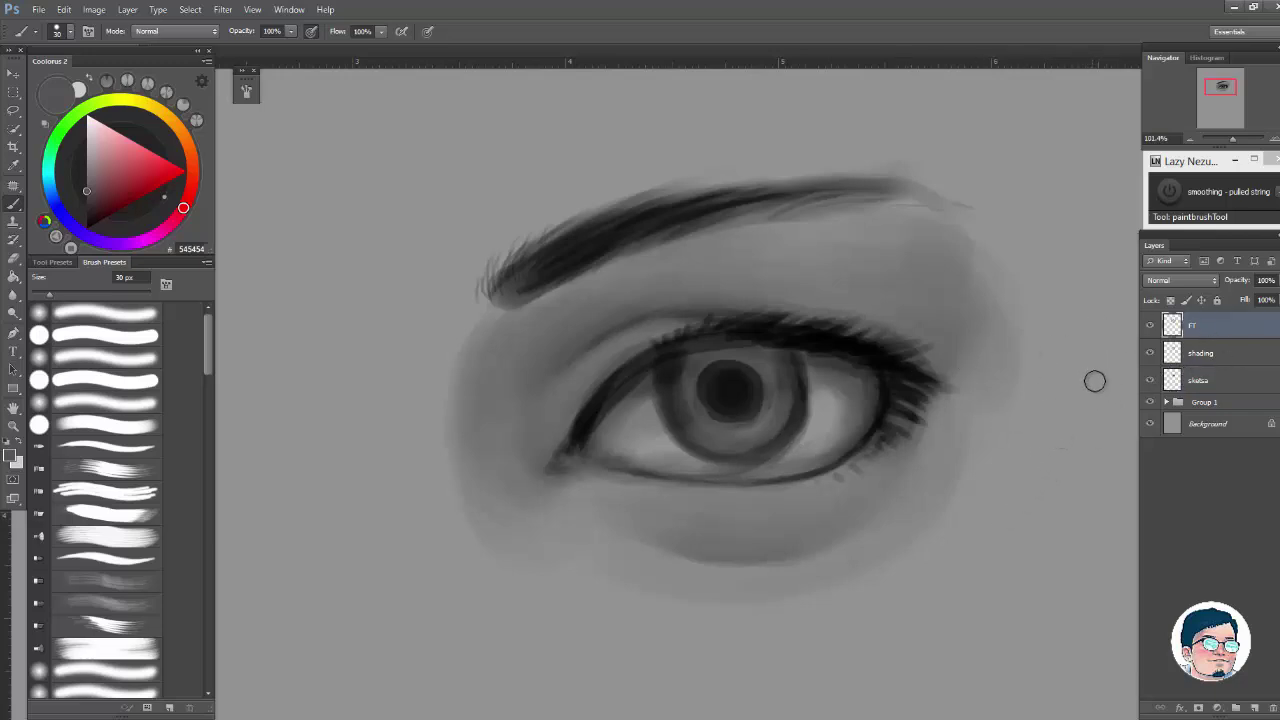
Step: Darken the upper iris beneath the lid and the outer-corner lash line with a 30 px brush in near-black 101010
{"action": "scroll", "coordinate": [1094, 380], "scroll_direction": "down", "scroll_amount": 5}
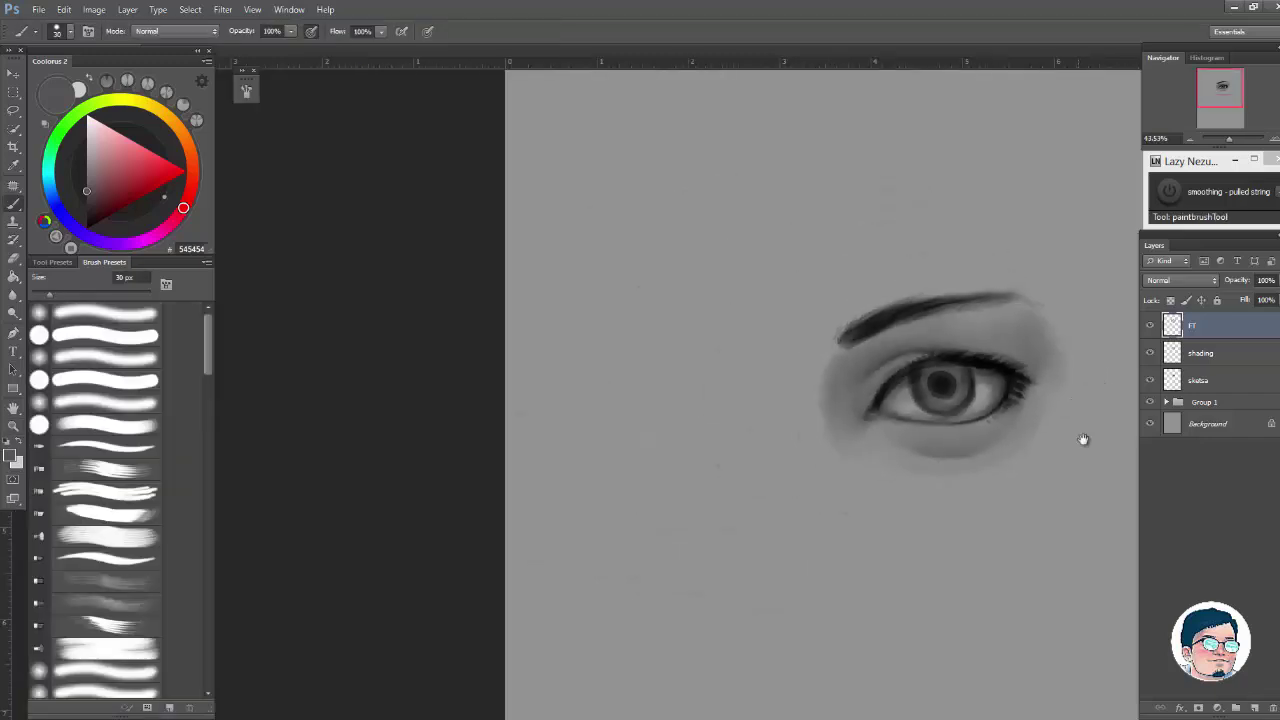
{"action": "left_click_drag", "start_coordinate": [1083, 440], "coordinate": [895, 410]}
{"action": "key", "text": "z"}
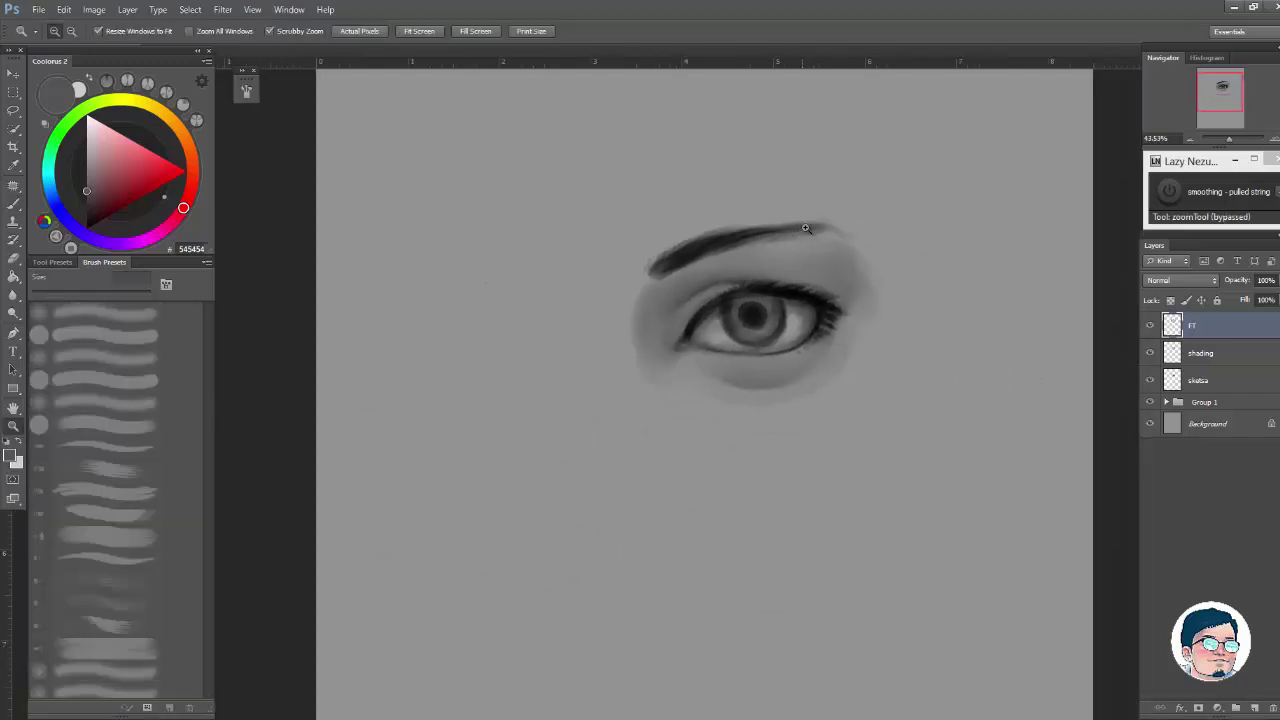
{"action": "left_click", "coordinate": [838, 222]}
{"action": "left_click_drag", "start_coordinate": [838, 222], "coordinate": [909, 348]}
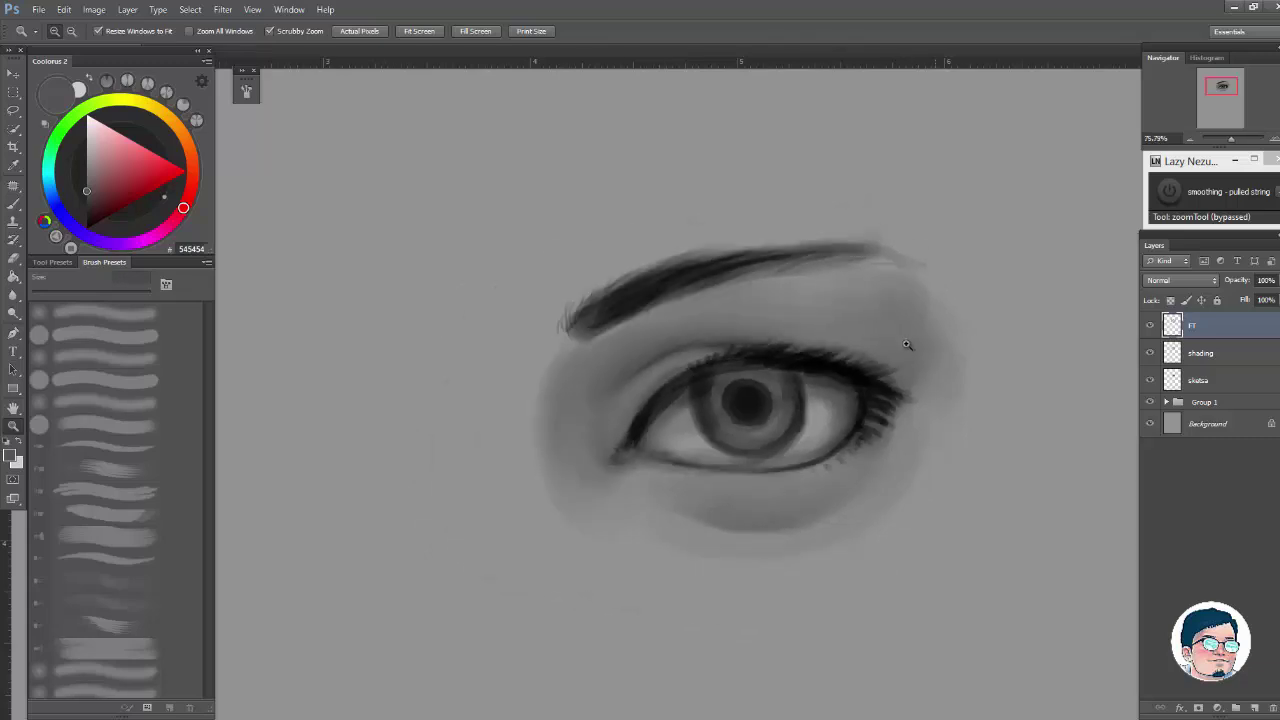
{"action": "left_click_drag", "start_coordinate": [900, 404], "coordinate": [975, 372]}
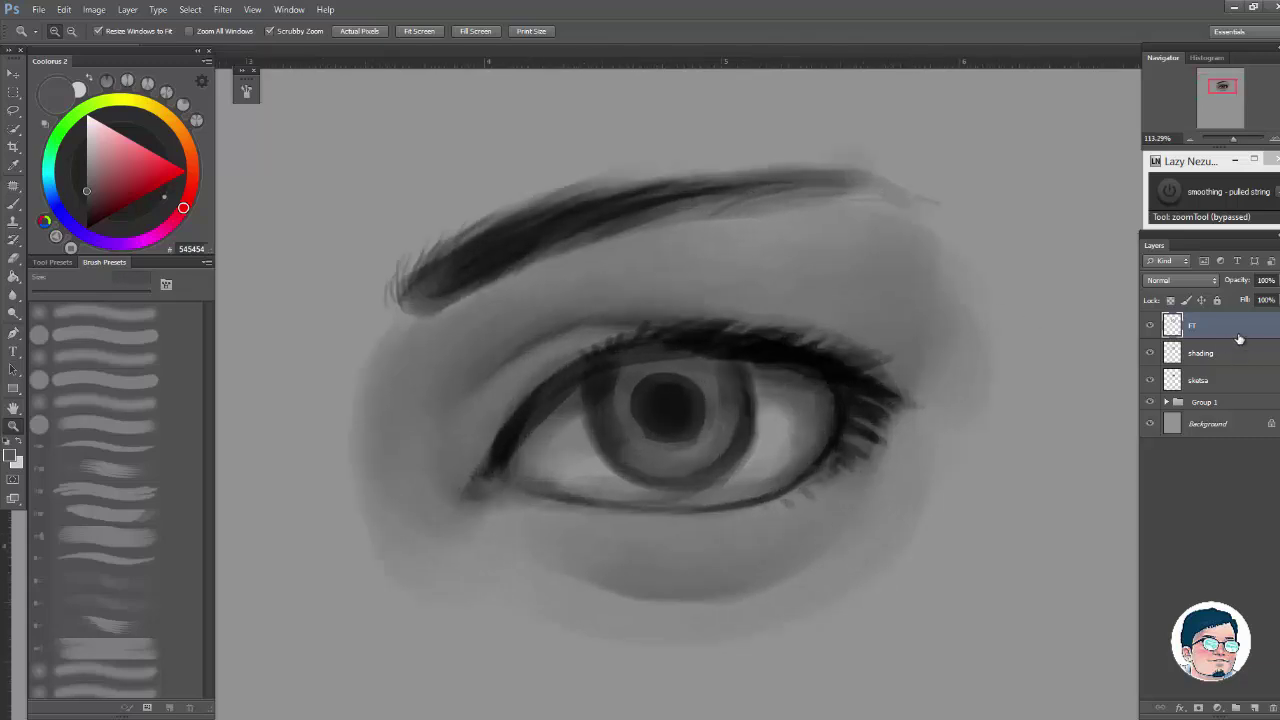
{"action": "key", "text": "b"}
{"action": "mouse_move", "coordinate": [613, 391]}
{"action": "left_mouse_down"}
{"action": "mouse_move", "coordinate": [697, 367]}
{"action": "mouse_move", "coordinate": [737, 380]}
{"action": "mouse_move", "coordinate": [640, 373]}
{"action": "mouse_move", "coordinate": [668, 400]}
{"action": "mouse_move", "coordinate": [660, 419]}
{"action": "mouse_move", "coordinate": [614, 392]}
{"action": "mouse_move", "coordinate": [710, 394]}
{"action": "mouse_move", "coordinate": [701, 422]}
{"action": "mouse_move", "coordinate": [730, 383]}
{"action": "left_mouse_up"}
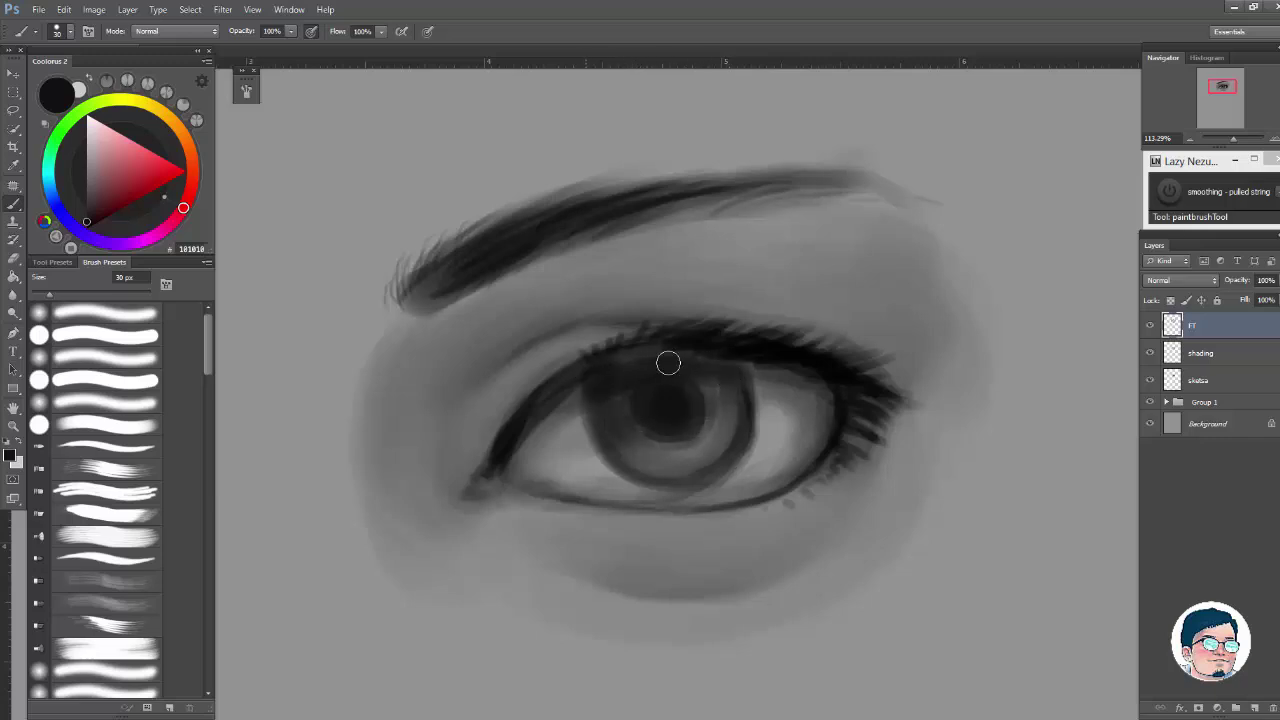
{"action": "left_click_drag", "start_coordinate": [843, 397], "coordinate": [852, 417]}
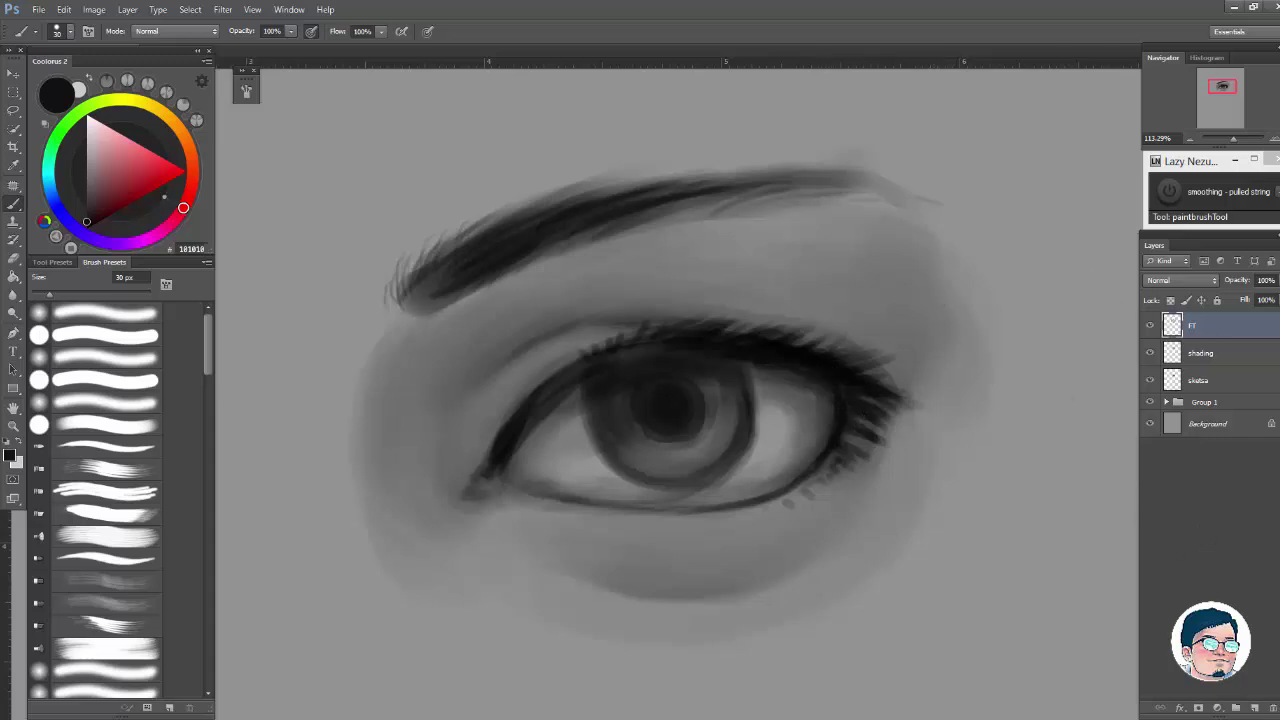
Step: Add a layer named HL (highlight) above the FT layer and set the paint colour to white FFFFFF
{"action": "left_click", "coordinate": [1256, 708]}
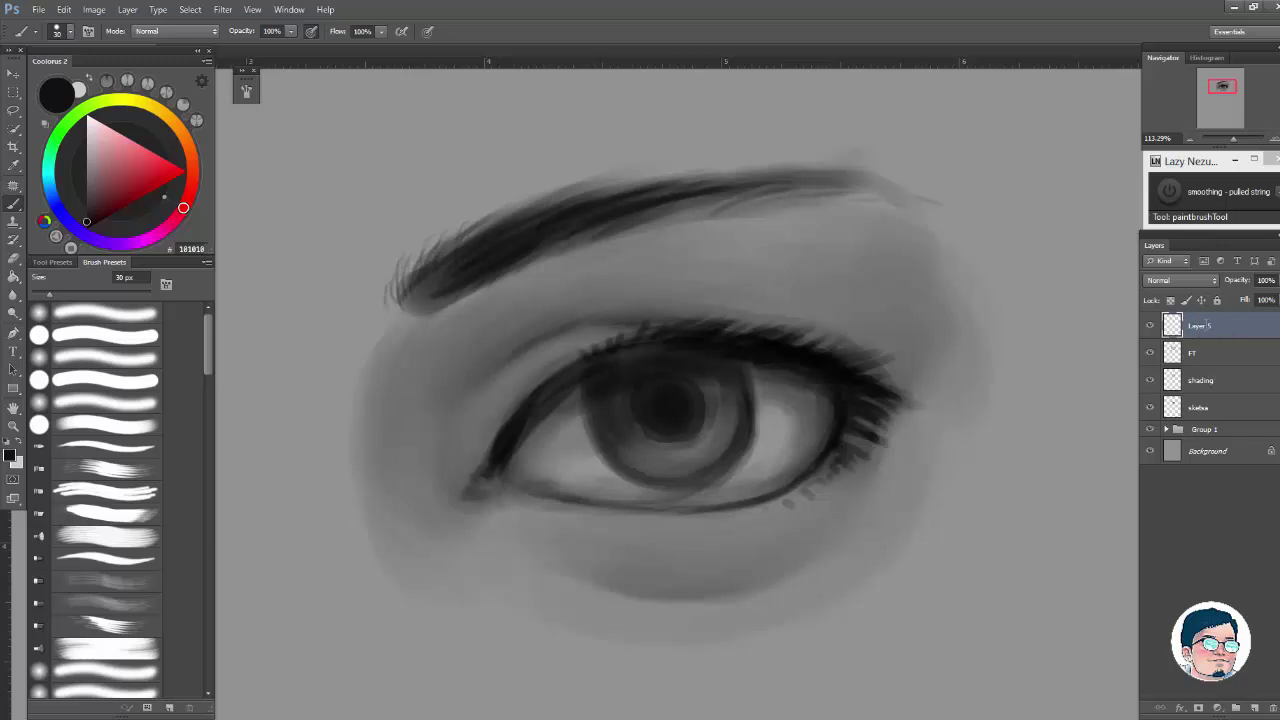
{"action": "double_click", "coordinate": [1207, 325]}
{"action": "type", "text": "b"}
{"action": "key", "text": "Return"}
{"action": "mouse_move", "coordinate": [141, 158]}
{"action": "left_mouse_down"}
{"action": "mouse_move", "coordinate": [109, 149]}
{"action": "mouse_move", "coordinate": [87, 113]}
{"action": "left_mouse_up"}
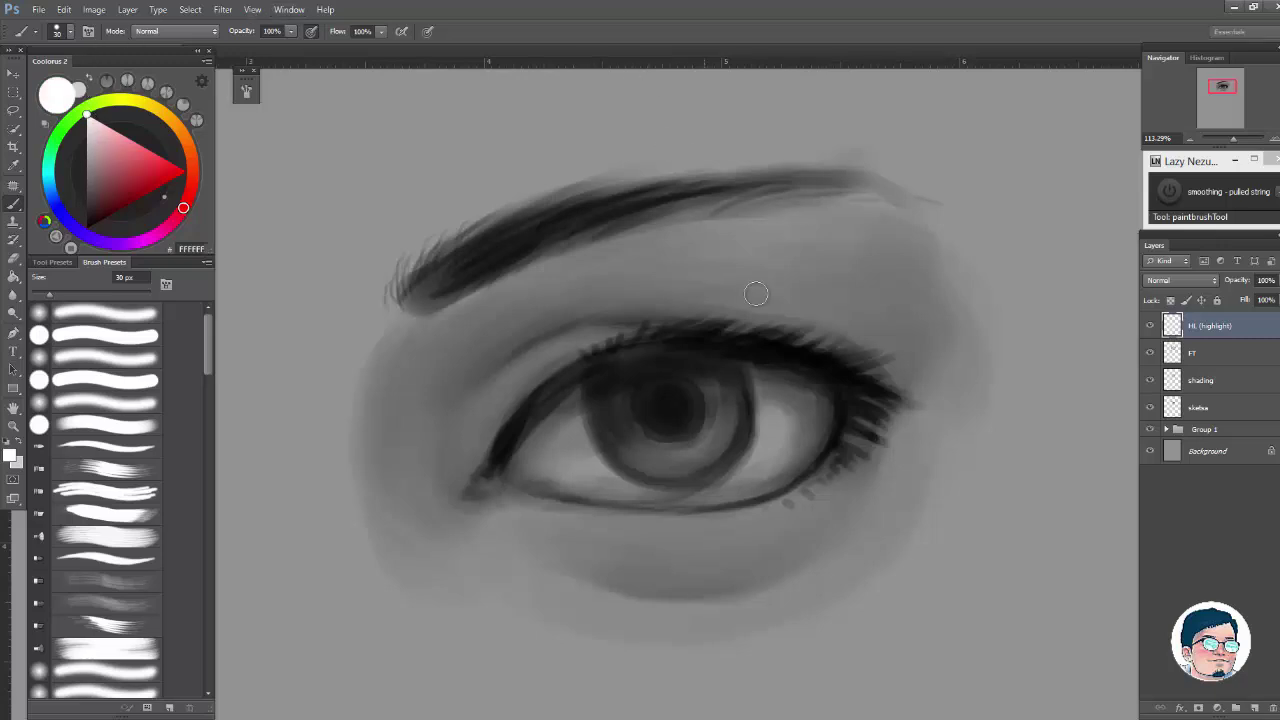
Step: Brighten the whites of the eye on both sides of the iris with a 40 px white brush at 30% opacity
{"action": "left_click_drag", "start_coordinate": [920, 304], "coordinate": [930, 280]}
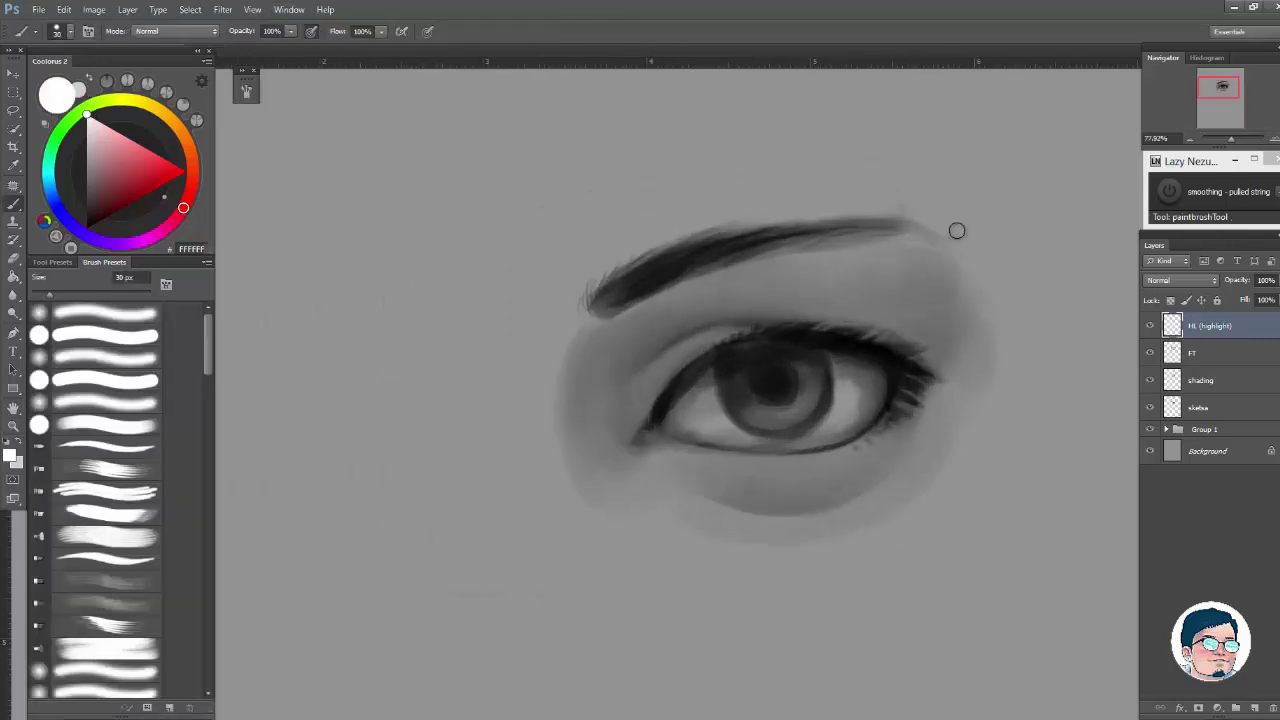
{"action": "left_click_drag", "start_coordinate": [867, 324], "coordinate": [876, 326]}
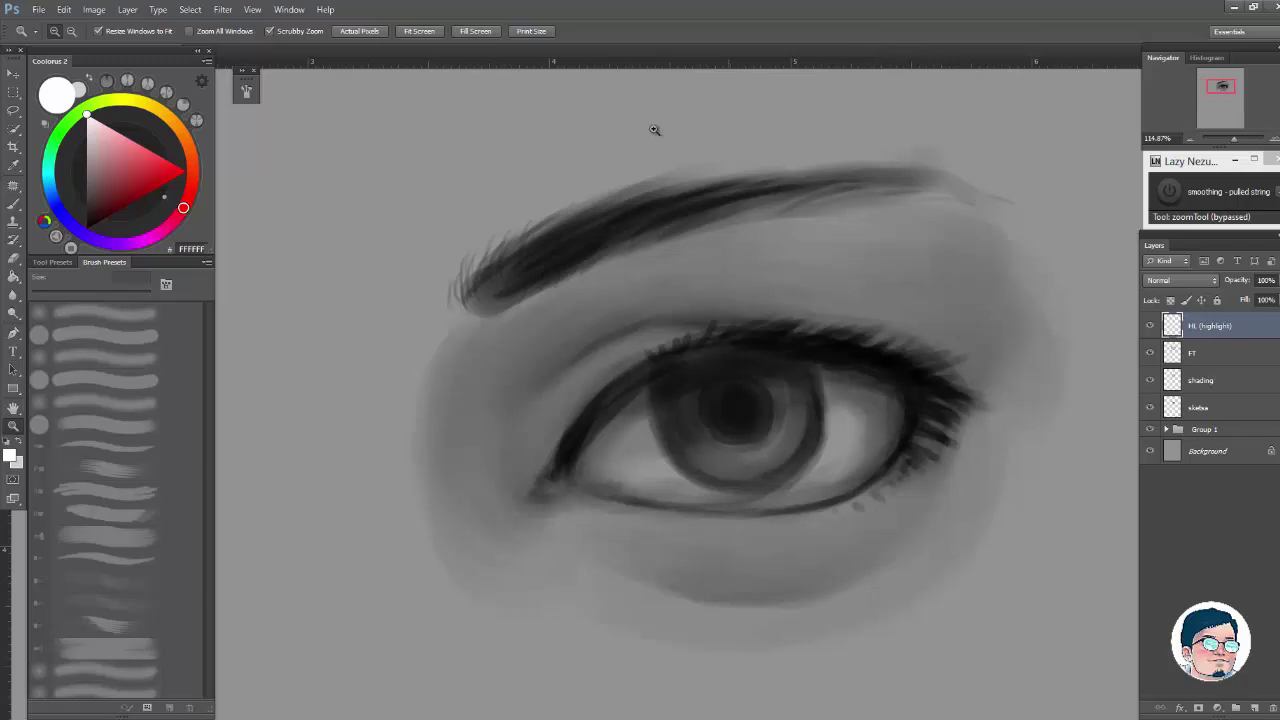
{"action": "key", "text": "b"}
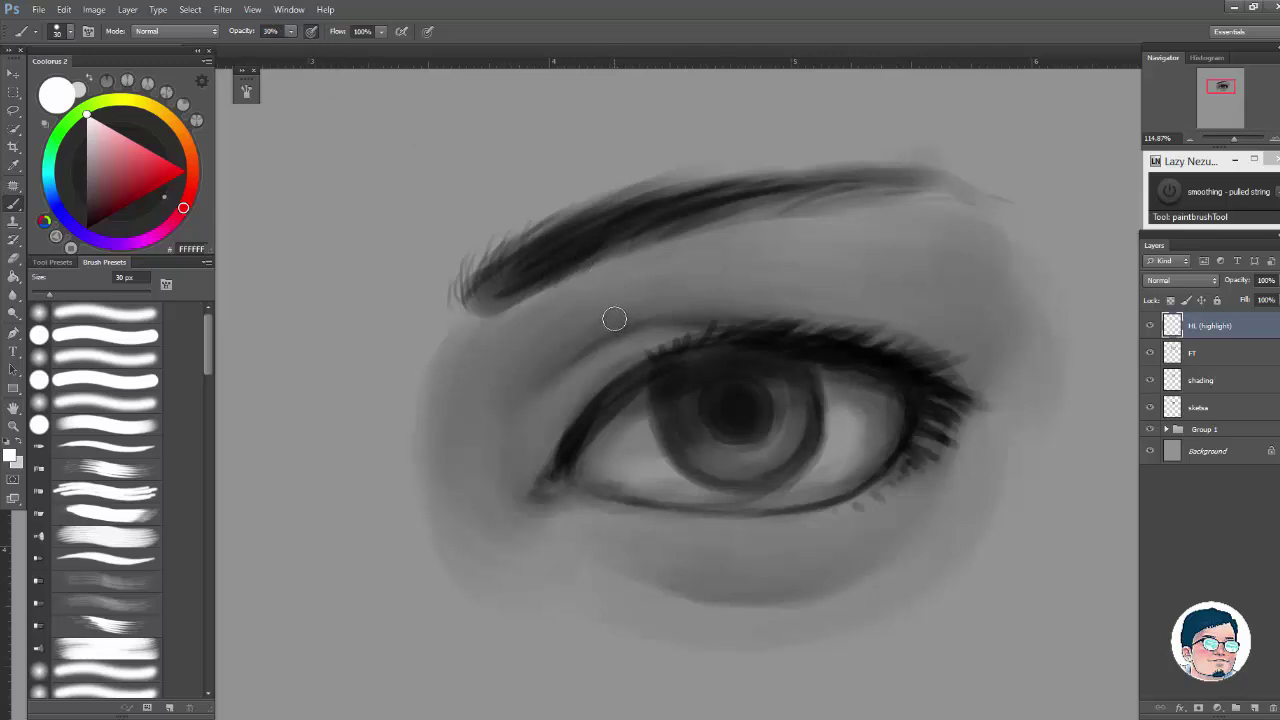
{"action": "key", "text": "bracketright"}
{"action": "key", "text": "bracketright"}
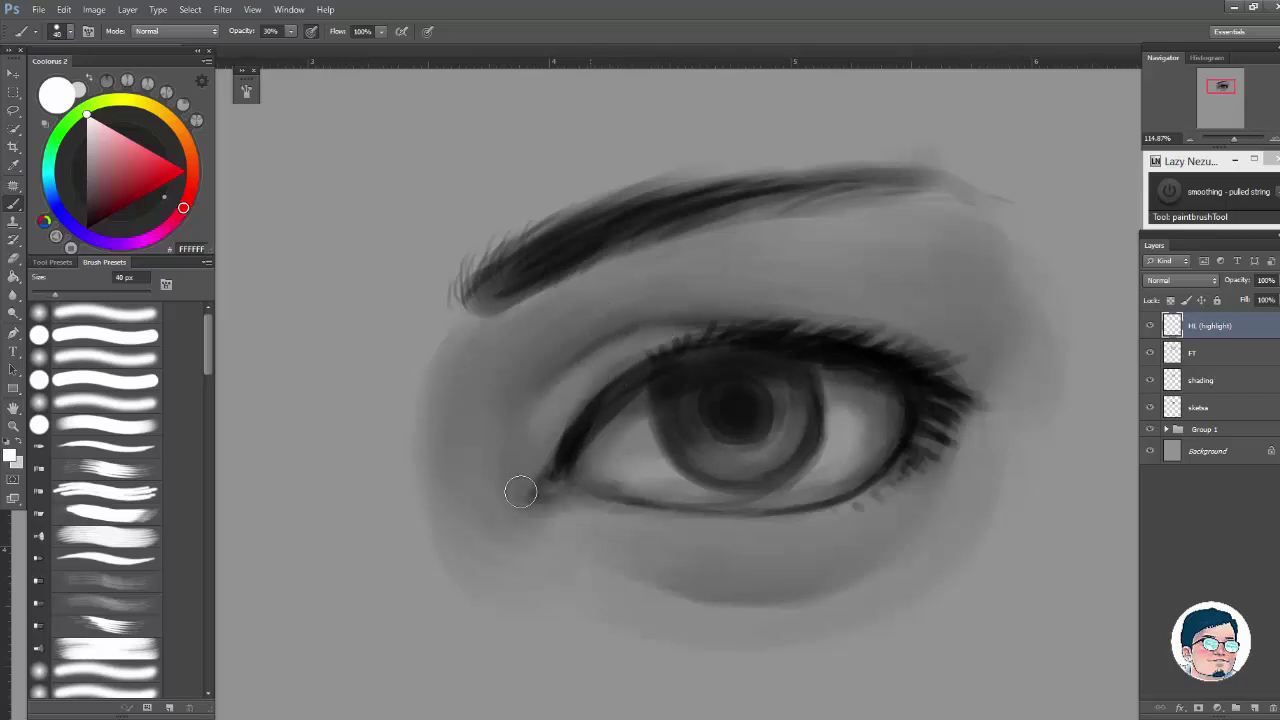
{"action": "key", "text": "ctrl+space"}
{"action": "mouse_move", "coordinate": [748, 311]}
{"action": "left_mouse_down"}
{"action": "mouse_move", "coordinate": [660, 314]}
{"action": "mouse_move", "coordinate": [856, 326]}
{"action": "left_mouse_up"}
{"action": "key", "text": "ctrl+space"}
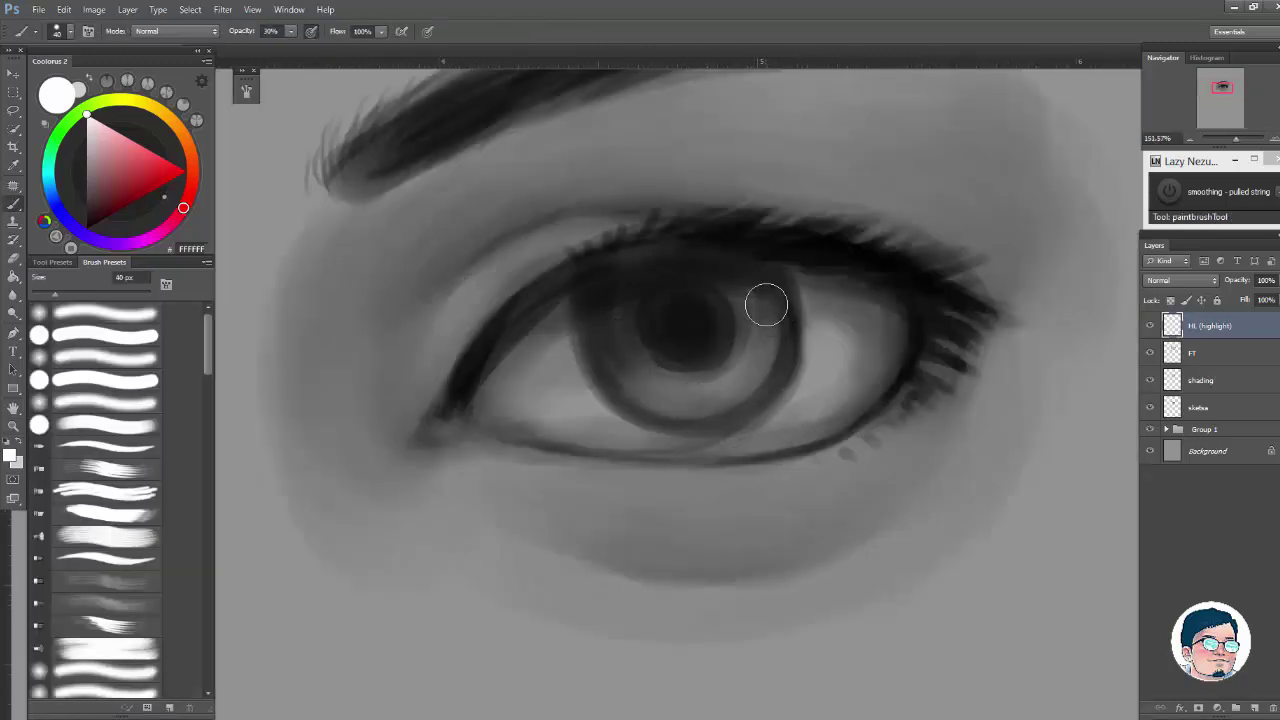
{"action": "left_click_drag", "start_coordinate": [836, 357], "coordinate": [823, 398]}
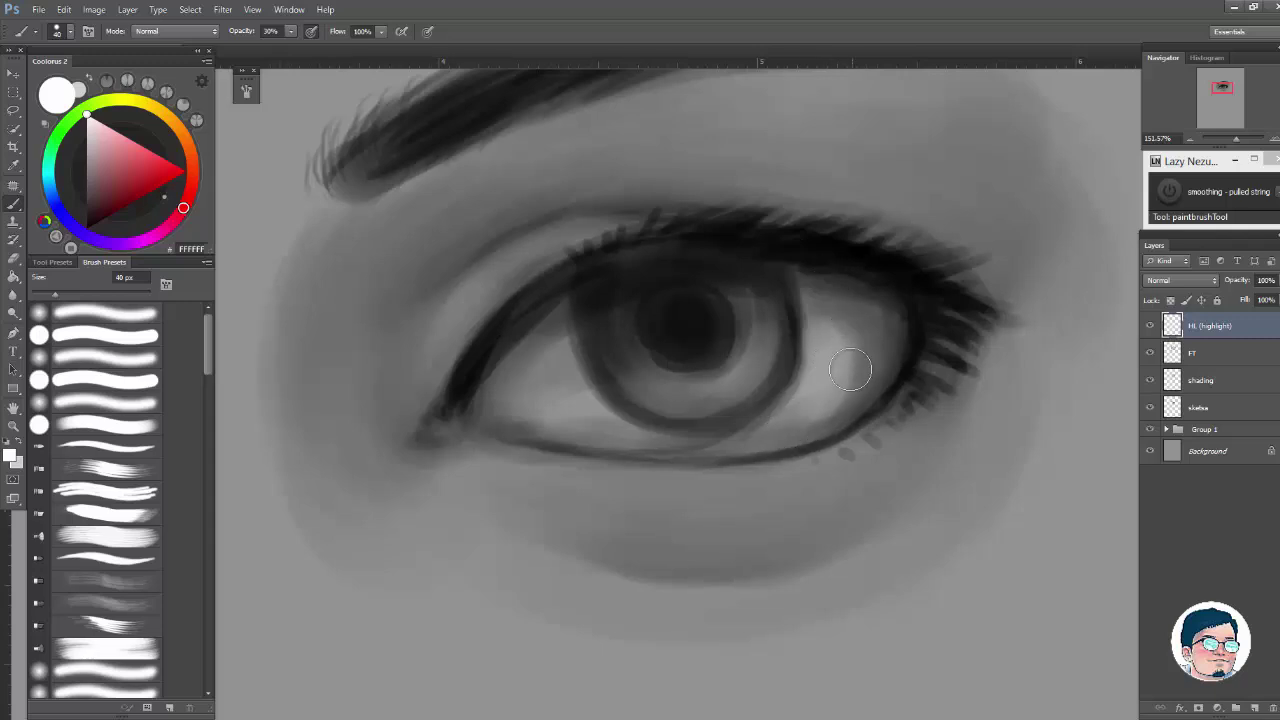
{"action": "mouse_move", "coordinate": [576, 419]}
{"action": "left_mouse_down"}
{"action": "mouse_move", "coordinate": [591, 406]}
{"action": "mouse_move", "coordinate": [562, 402]}
{"action": "left_mouse_up"}
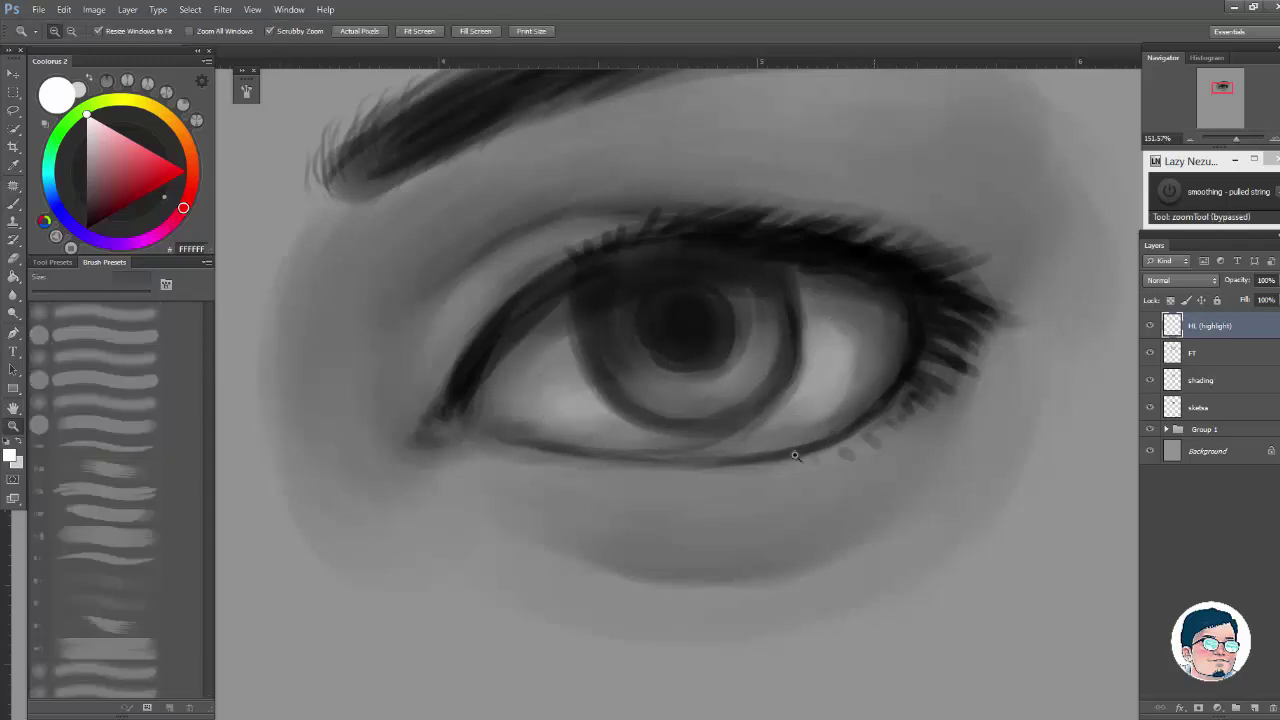
{"action": "left_click_drag", "start_coordinate": [878, 398], "coordinate": [826, 400]}
{"action": "left_click", "coordinate": [897, 376], "text": "ctrl"}
{"action": "left_click", "coordinate": [858, 398], "text": "ctrl"}
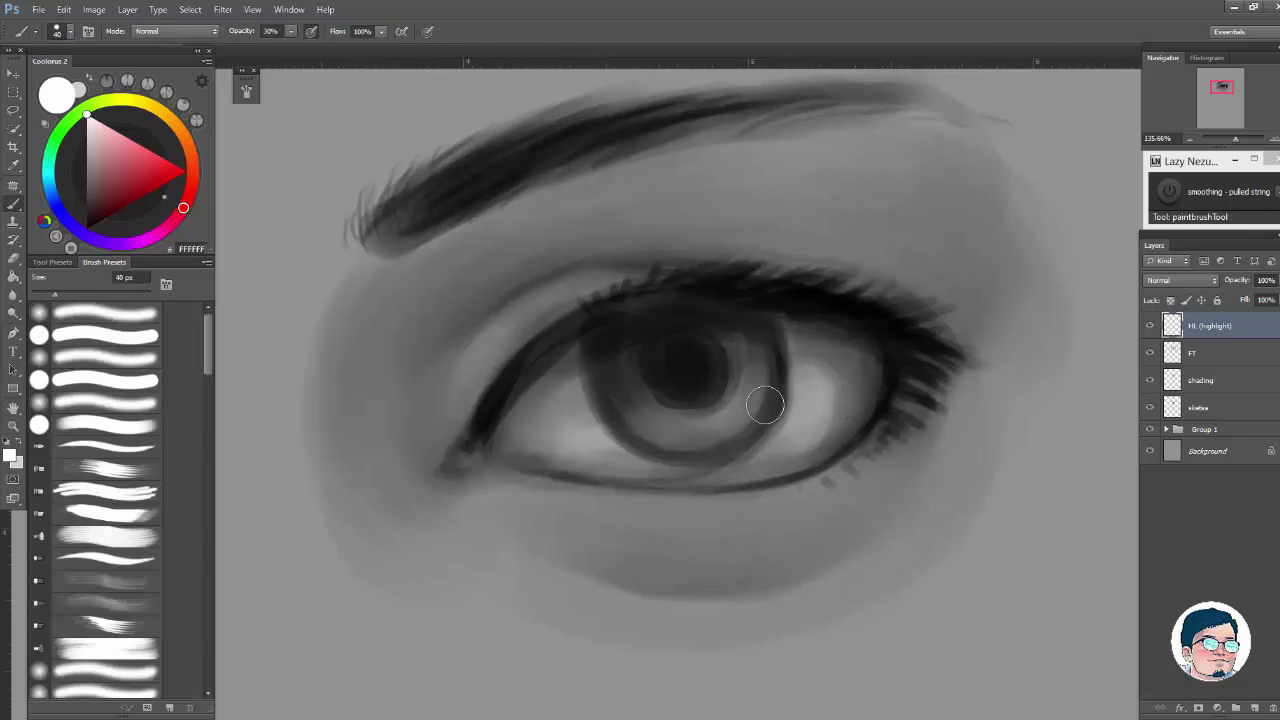
Step: Paint fine white accents in the lower iris and along the outer lower lid, plus a soft dot at the inner corner
{"action": "key", "text": "bracketleft"}
{"action": "key", "text": "bracketleft"}
{"action": "key", "text": "bracketleft"}
{"action": "key", "text": "bracketleft"}
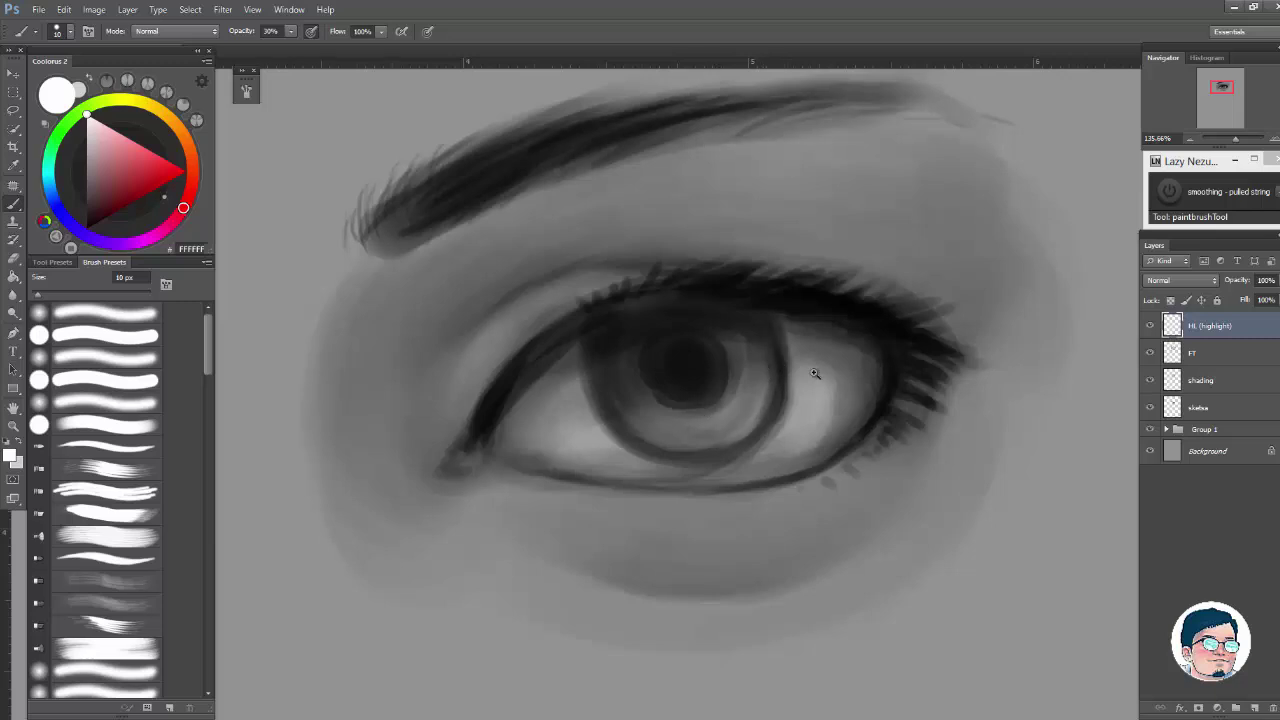
{"action": "left_click_drag", "start_coordinate": [814, 373], "coordinate": [710, 378]}
{"action": "left_click_drag", "start_coordinate": [826, 396], "coordinate": [900, 400]}
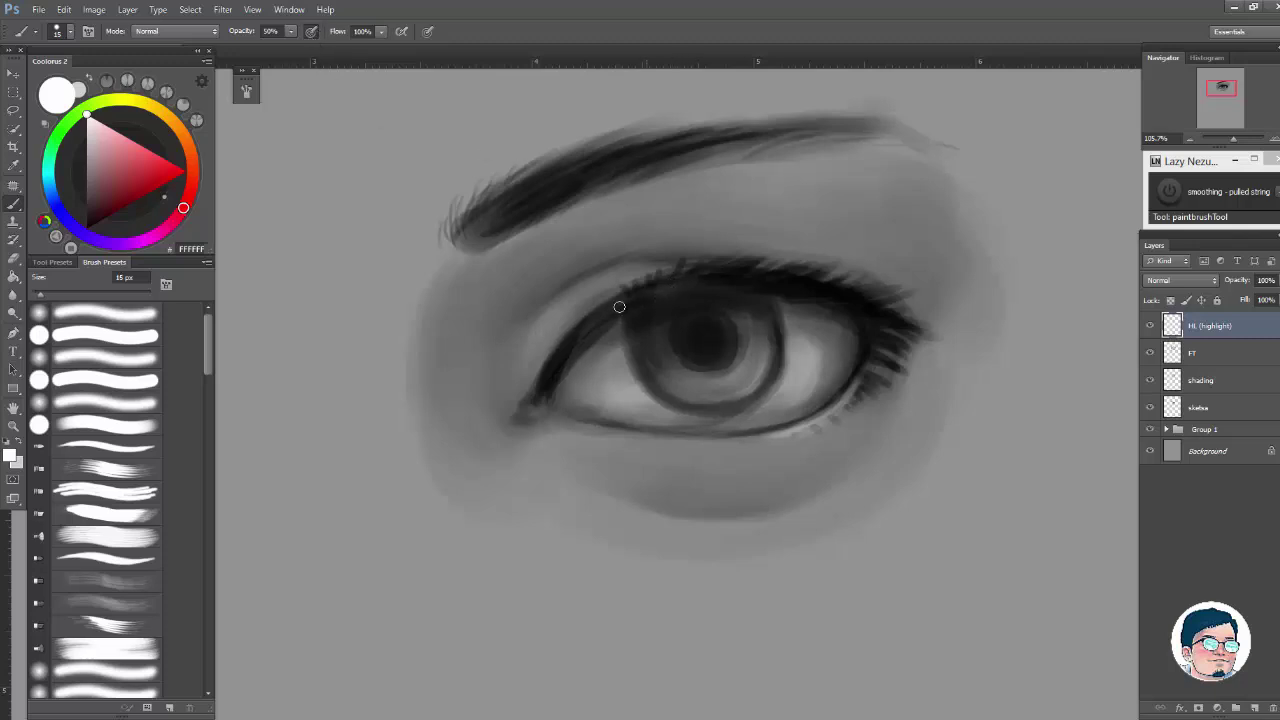
{"action": "left_click", "coordinate": [565, 395]}
{"action": "left_click_drag", "start_coordinate": [652, 316], "coordinate": [682, 333]}
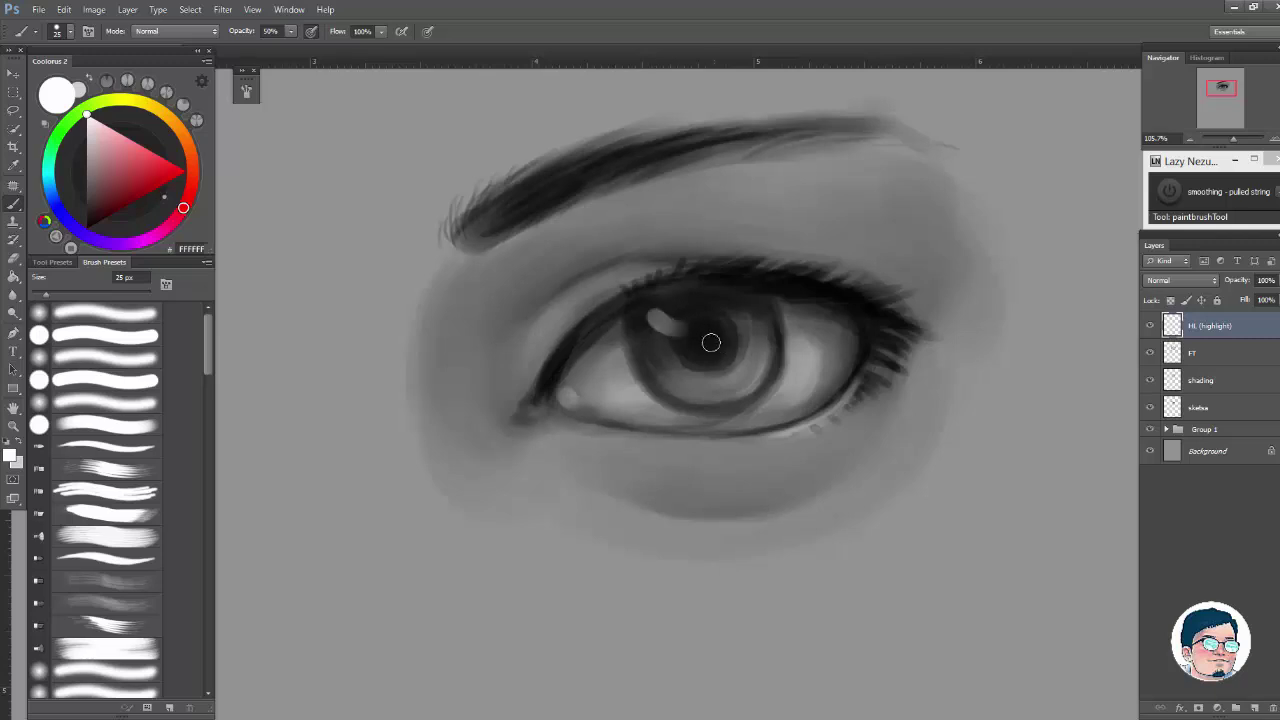
{"action": "mouse_move", "coordinate": [806, 350]}
{"action": "left_mouse_down"}
{"action": "mouse_move", "coordinate": [690, 356]}
{"action": "mouse_move", "coordinate": [960, 332]}
{"action": "left_mouse_up"}
{"action": "key", "text": "bracketright"}
{"action": "key", "text": "bracketright"}
{"action": "key", "text": "bracketright"}
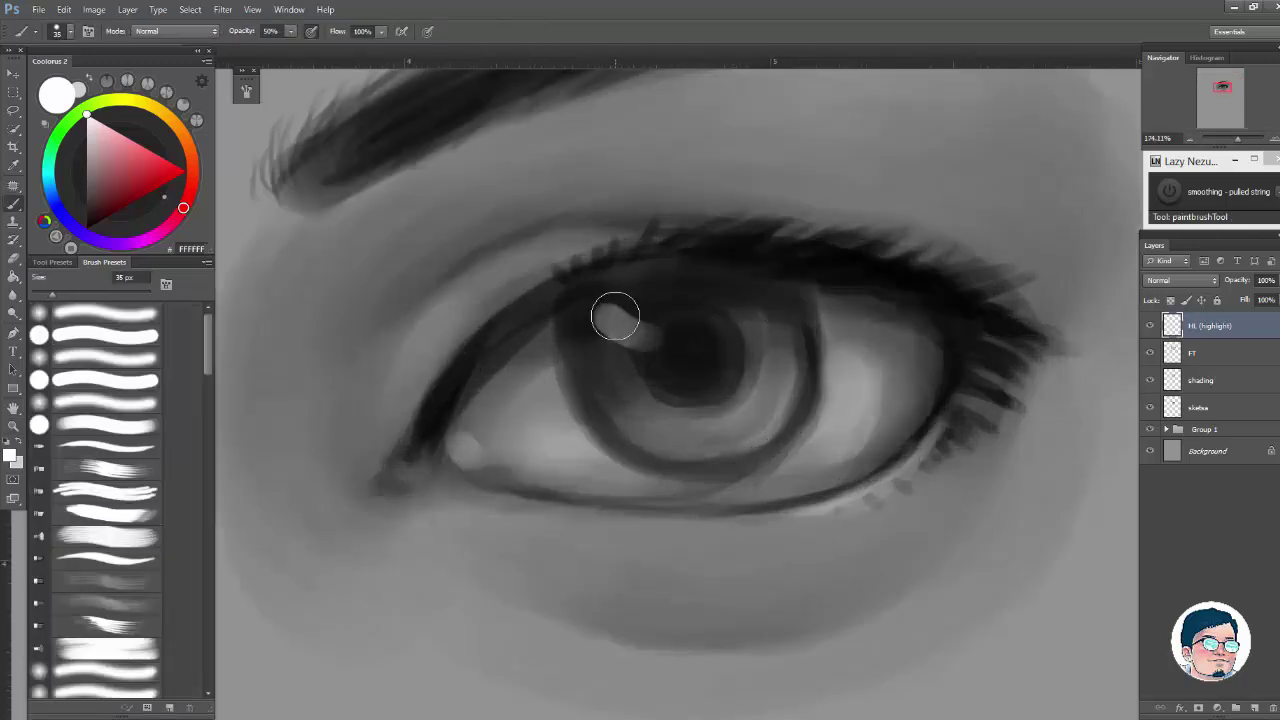
{"action": "left_click_drag", "start_coordinate": [609, 318], "coordinate": [720, 374]}
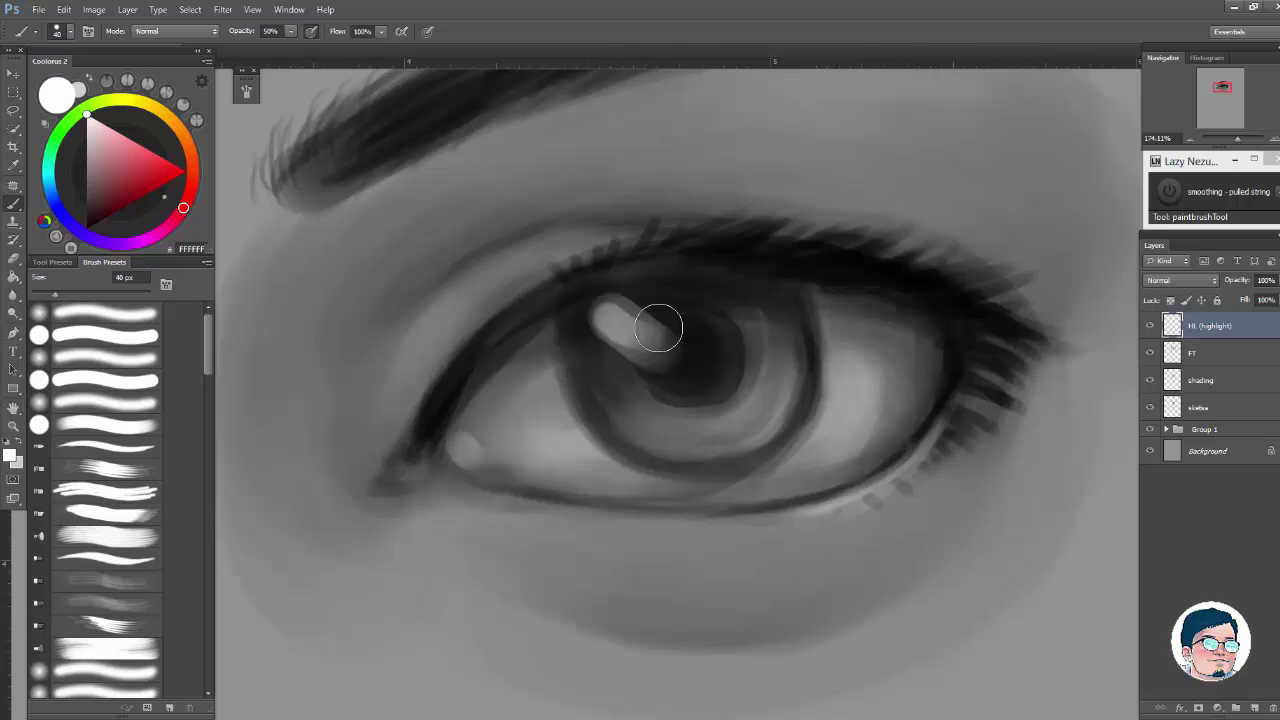
{"action": "key", "text": "bracketleft"}
{"action": "key", "text": "bracketleft"}
{"action": "key", "text": "bracketleft"}
{"action": "left_click_drag", "start_coordinate": [641, 326], "coordinate": [652, 331]}
{"action": "left_click_drag", "start_coordinate": [768, 318], "coordinate": [640, 328]}
{"action": "left_click_drag", "start_coordinate": [775, 320], "coordinate": [820, 315]}
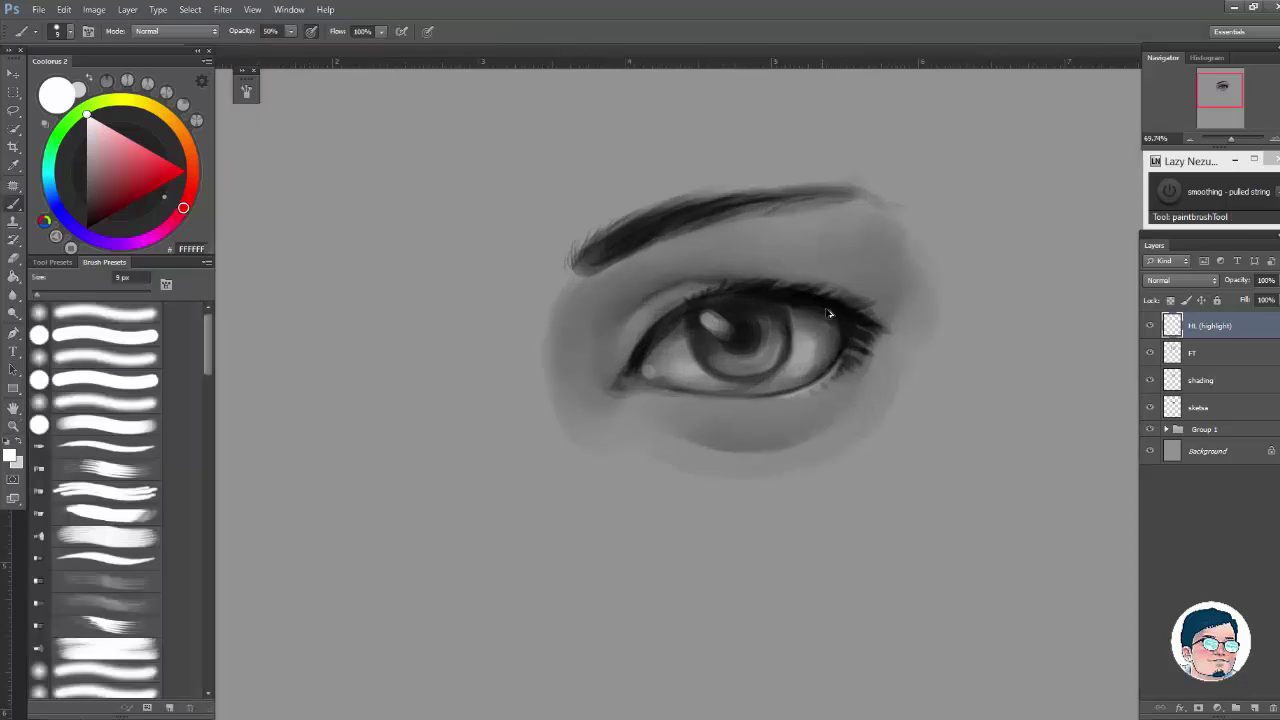
{"action": "key", "text": "ctrl+z"}
{"action": "key", "text": "ctrl+alt+z"}
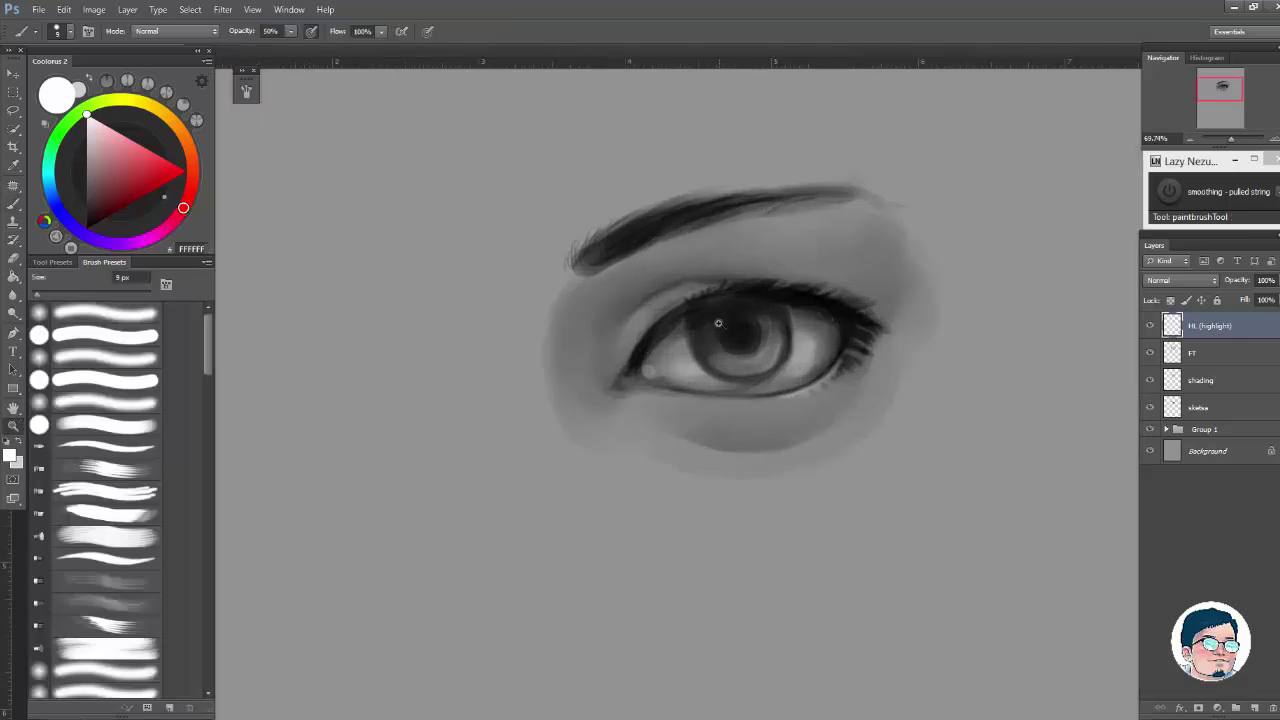
Step: Paint a thick diagonal white catchlight from the upper inner iris across the pupil with a 45 px brush at 50% opacity
{"action": "left_click_drag", "start_coordinate": [718, 320], "coordinate": [748, 326]}
{"action": "key", "text": "bracketright"}
{"action": "key", "text": "bracketright"}
{"action": "key", "text": "bracketright"}
{"action": "key", "text": "bracketright"}
{"action": "key", "text": "bracketright"}
{"action": "key", "text": "bracketright"}
{"action": "key", "text": "bracketright"}
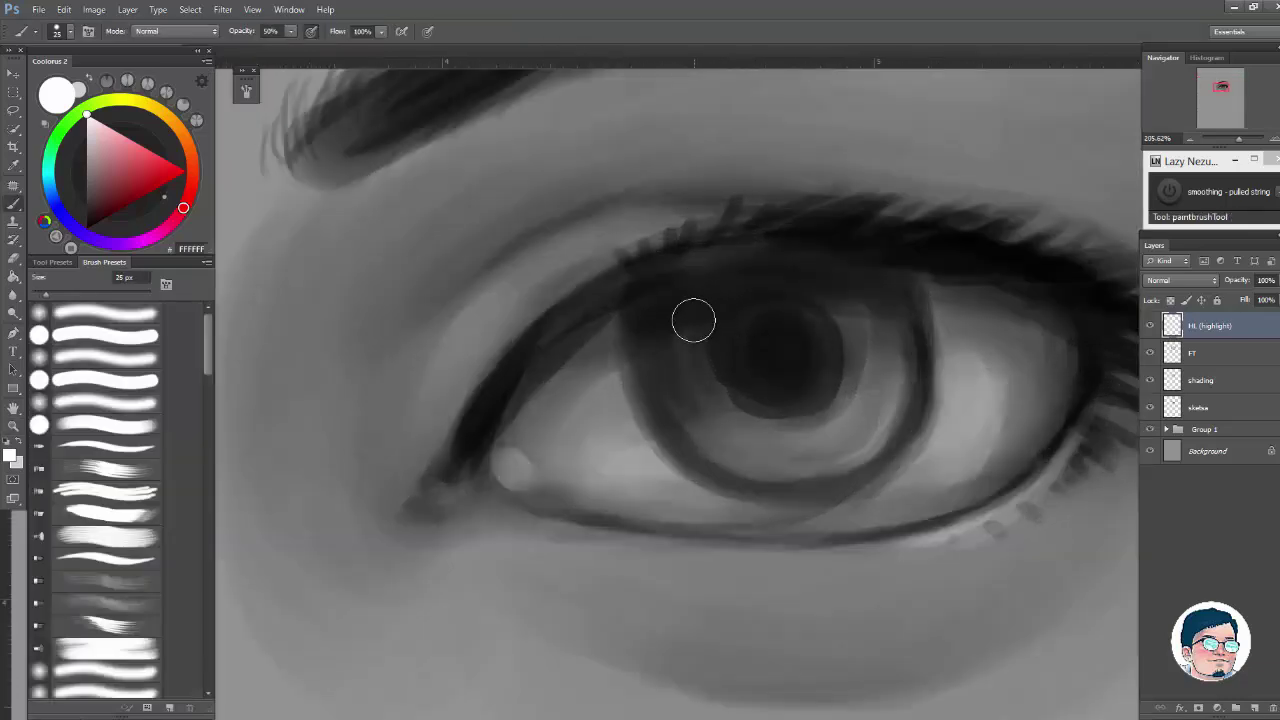
{"action": "left_click_drag", "start_coordinate": [685, 310], "coordinate": [745, 362]}
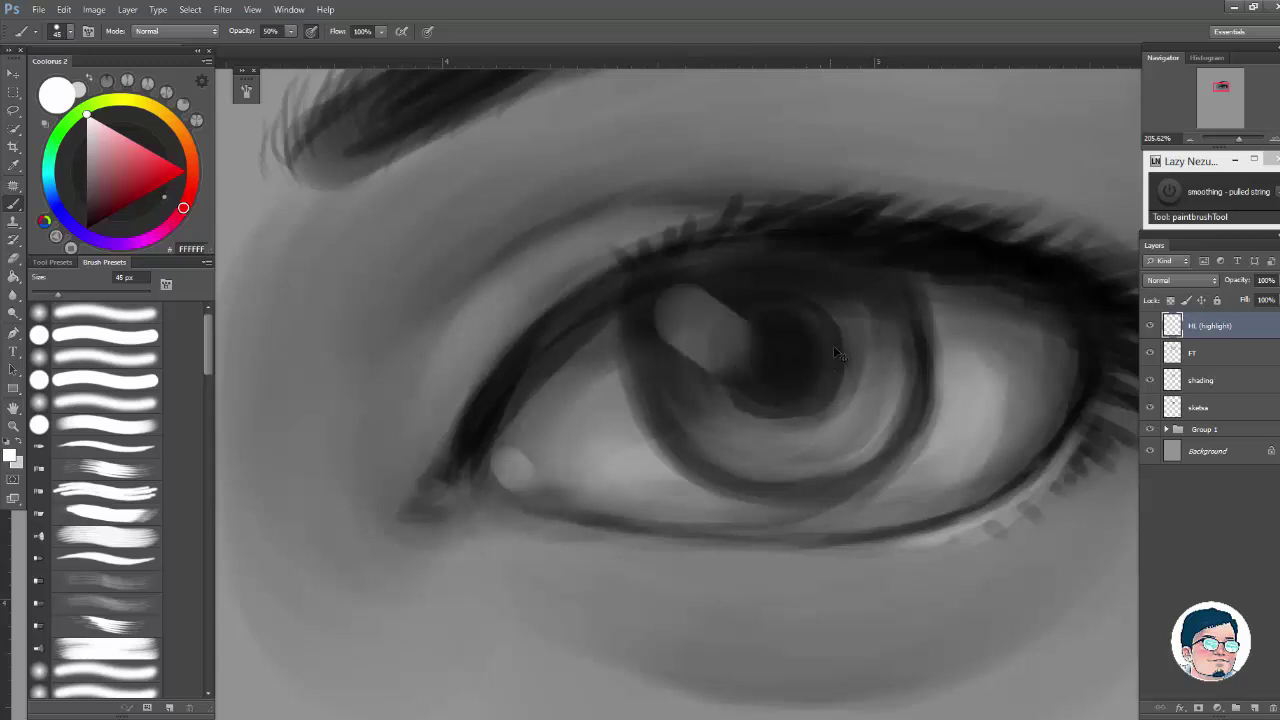
{"action": "key", "text": "ctrl+z"}
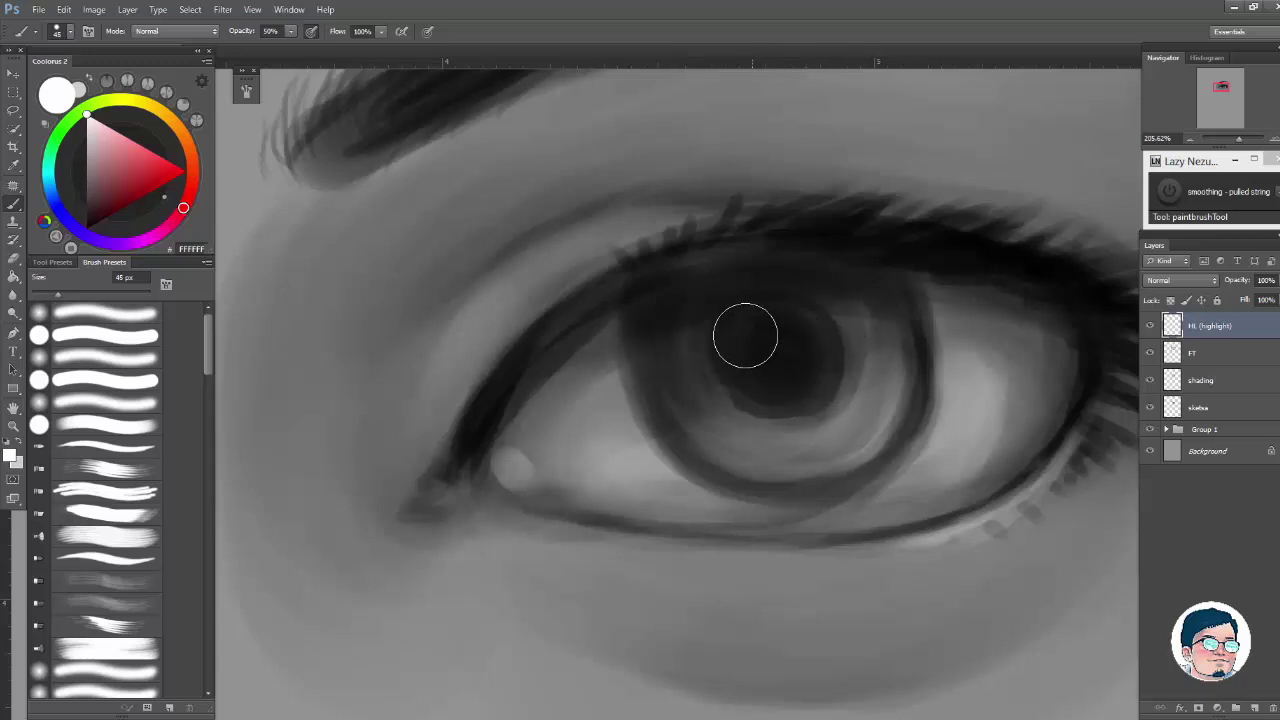
{"action": "left_click_drag", "start_coordinate": [688, 317], "coordinate": [770, 365]}
{"action": "key", "text": "ctrl+z"}
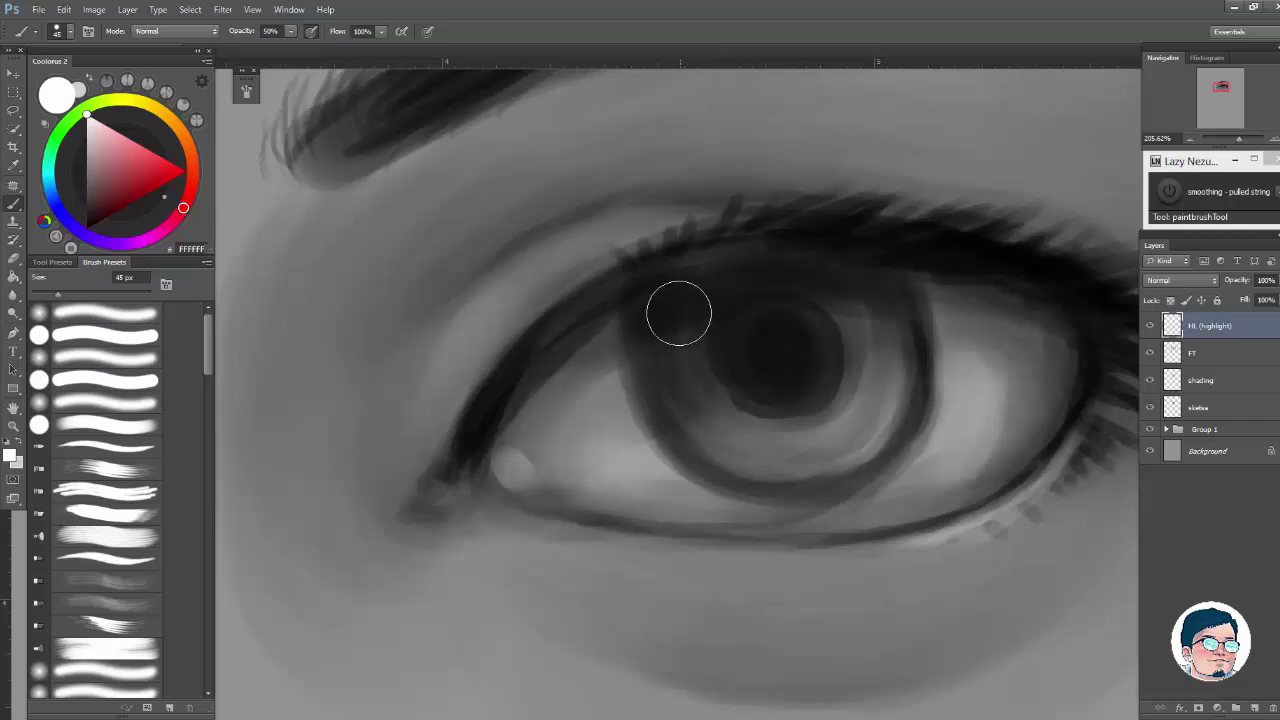
{"action": "mouse_move", "coordinate": [677, 306]}
{"action": "left_mouse_down"}
{"action": "mouse_move", "coordinate": [777, 378]}
{"action": "mouse_move", "coordinate": [809, 346]}
{"action": "left_mouse_up"}
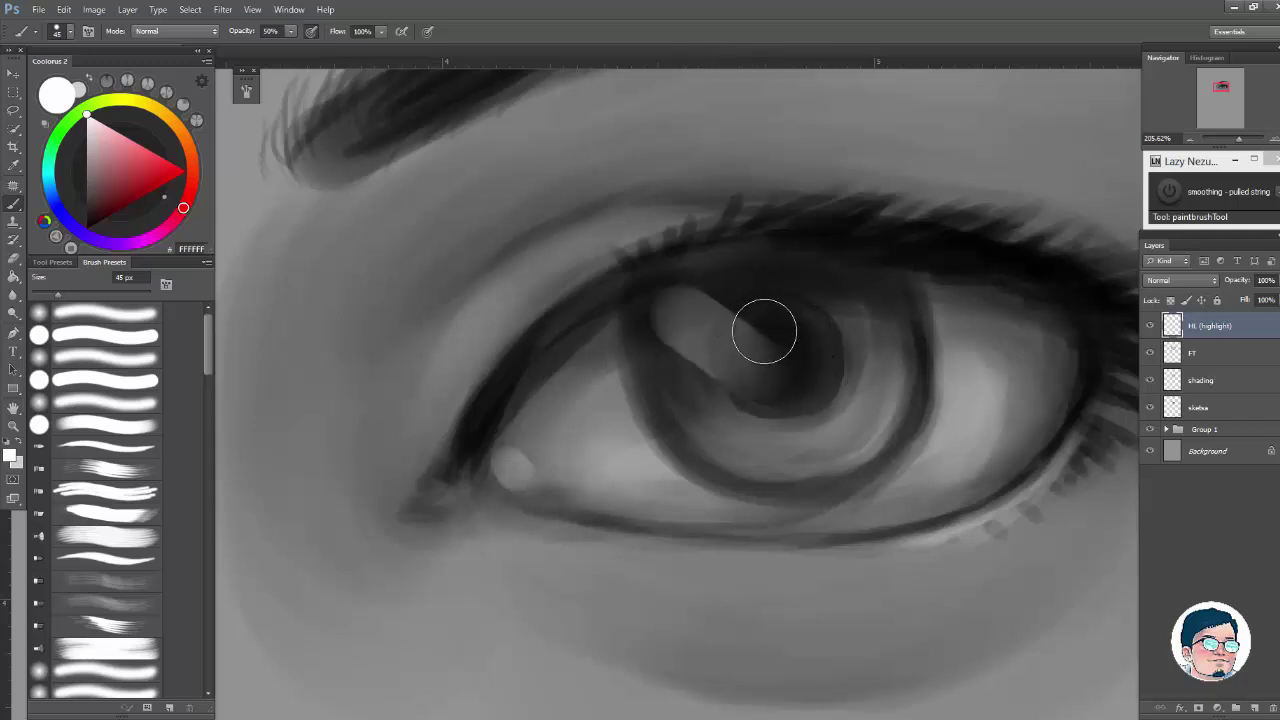
{"action": "key", "text": "ctrl+z"}
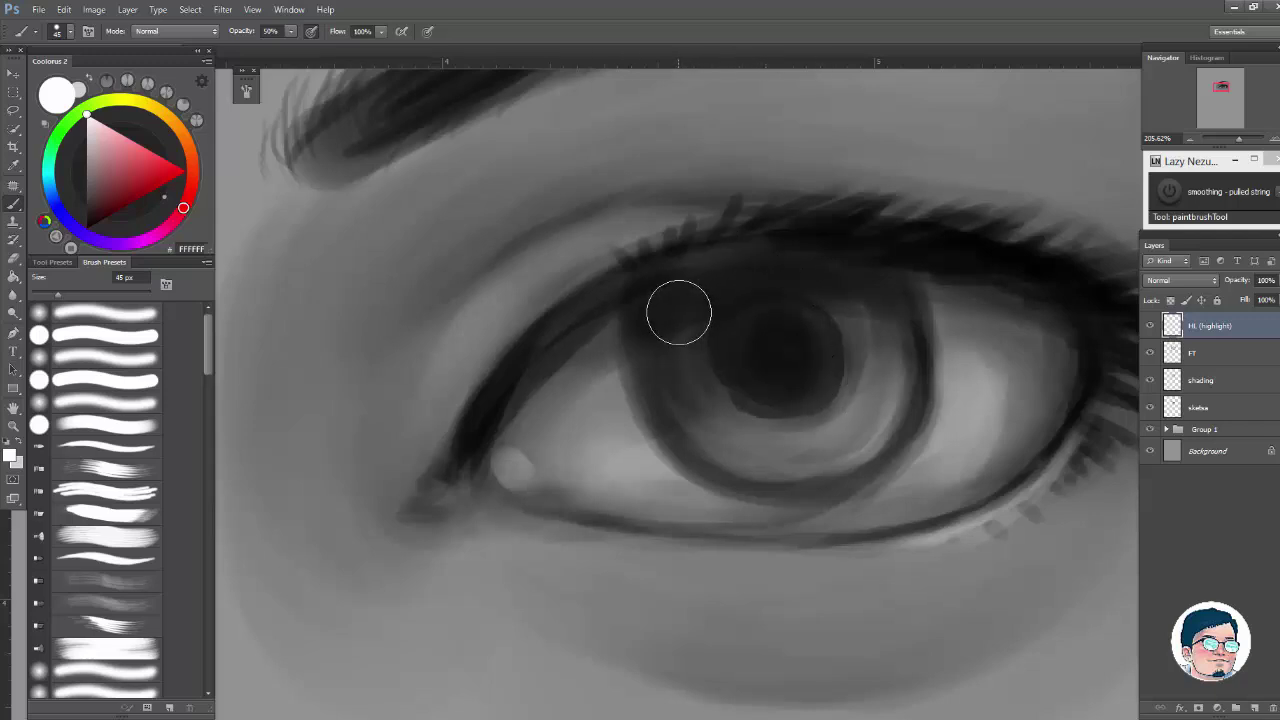
{"action": "left_click_drag", "start_coordinate": [677, 306], "coordinate": [836, 390]}
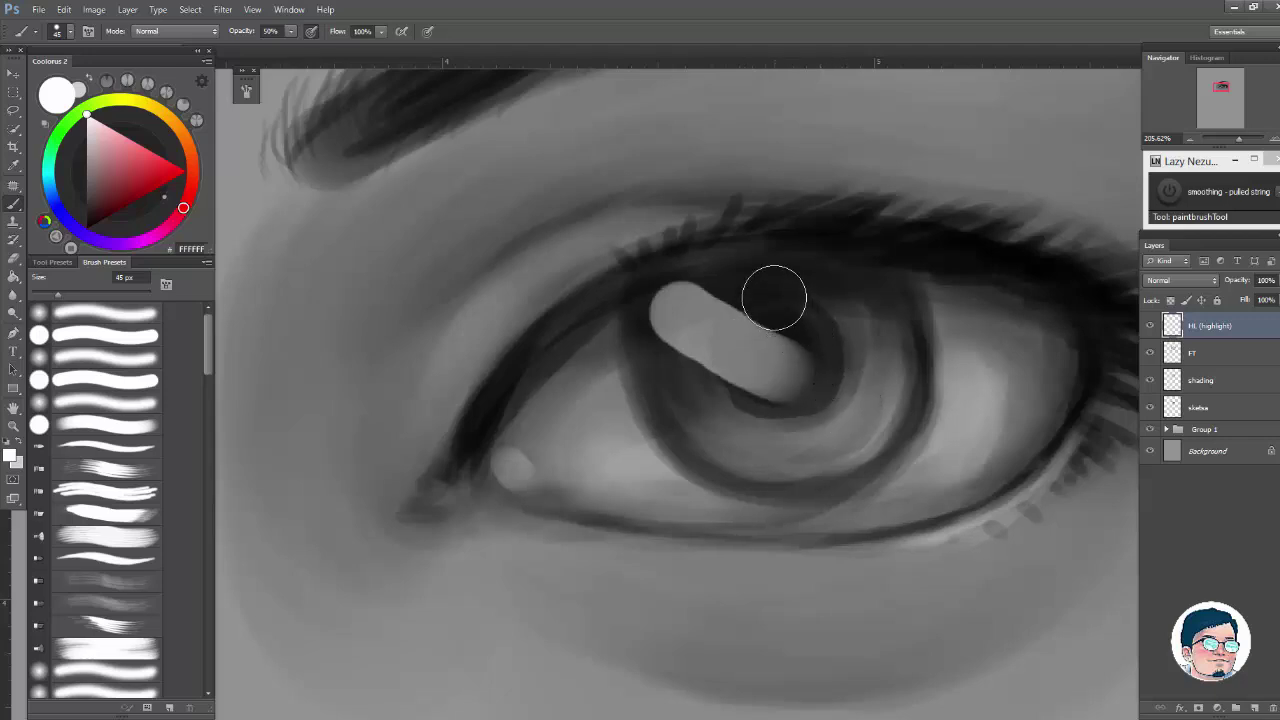
Step: Cut the catchlight into a slanted window shape and a small pupil fragment with a hard eraser at 100% opacity
{"action": "key", "text": "e"}
{"action": "key", "text": "bracketleft"}
{"action": "key", "text": "bracketleft"}
{"action": "key", "text": "bracketleft"}
{"action": "key", "text": "bracketleft"}
{"action": "key", "text": "bracketleft"}
{"action": "key", "text": "bracketleft"}
{"action": "key", "text": "bracketleft"}
{"action": "key", "text": "bracketleft"}
{"action": "key", "text": "bracketleft"}
{"action": "key", "text": "bracketleft"}
{"action": "key", "text": "bracketleft"}
{"action": "key", "text": "bracketleft"}
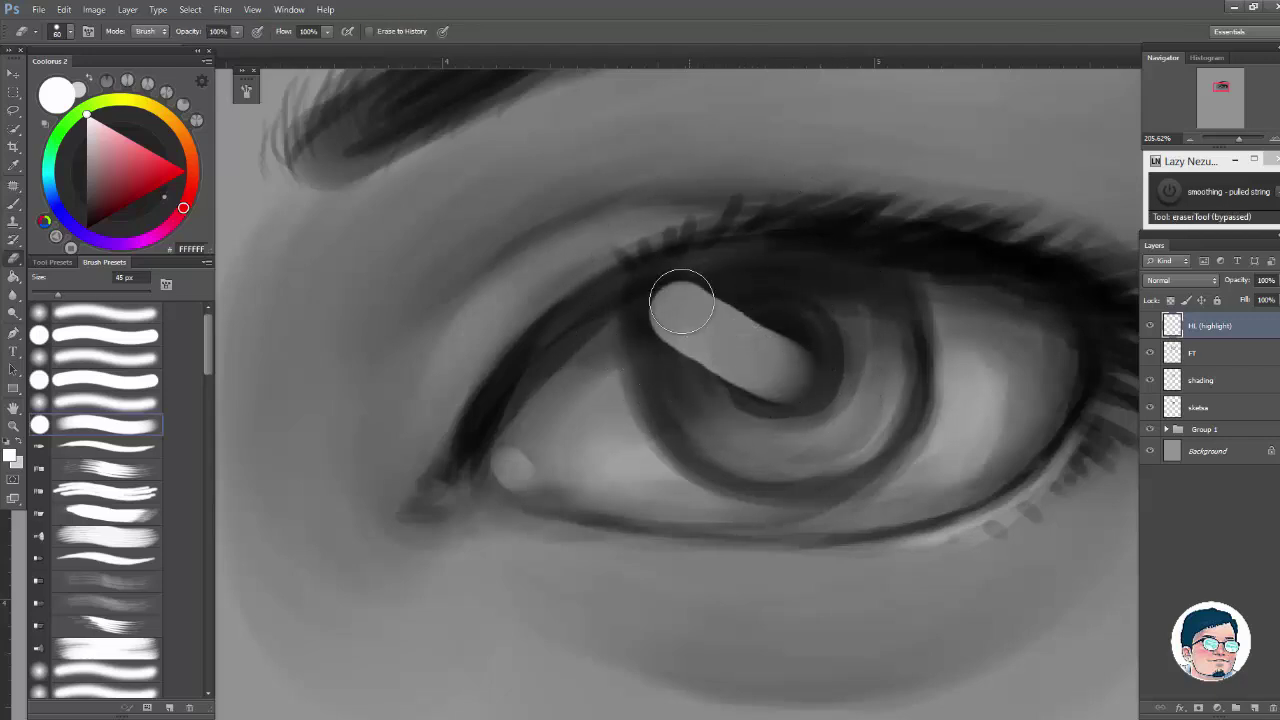
{"action": "mouse_move", "coordinate": [650, 305]}
{"action": "left_mouse_down"}
{"action": "mouse_move", "coordinate": [755, 261]}
{"action": "mouse_move", "coordinate": [719, 271]}
{"action": "mouse_move", "coordinate": [638, 340]}
{"action": "left_mouse_up"}
{"action": "key", "text": "ctrl+space"}
{"action": "mouse_move", "coordinate": [830, 259]}
{"action": "left_mouse_down"}
{"action": "mouse_move", "coordinate": [745, 326]}
{"action": "mouse_move", "coordinate": [790, 312]}
{"action": "mouse_move", "coordinate": [758, 347]}
{"action": "left_mouse_up"}
{"action": "key", "text": "e"}
{"action": "left_click_drag", "start_coordinate": [822, 303], "coordinate": [763, 358]}
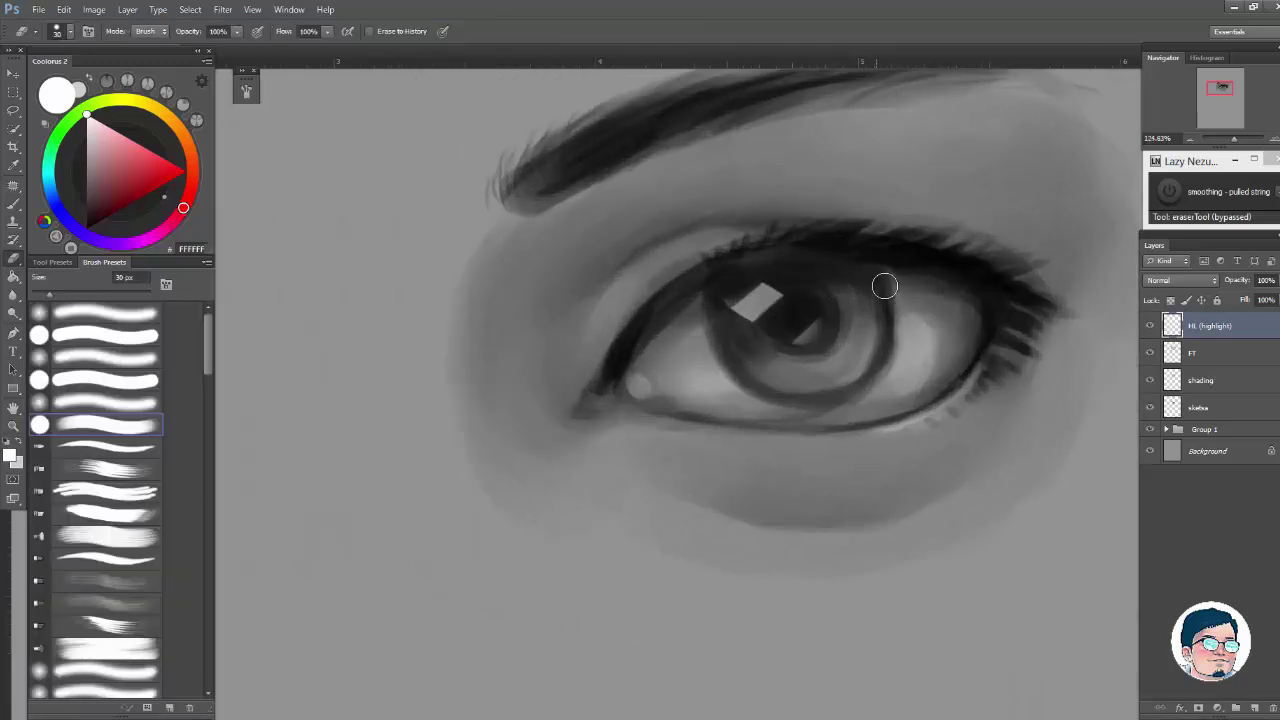
Step: Fade the edges of the window-shaped catchlight with a 30 px eraser at 50% opacity
{"action": "key", "text": "z"}
{"action": "mouse_move", "coordinate": [884, 286]}
{"action": "left_mouse_down"}
{"action": "mouse_move", "coordinate": [838, 287]}
{"action": "mouse_move", "coordinate": [955, 284]}
{"action": "left_mouse_up"}
{"action": "key", "text": "e"}
{"action": "key", "text": "z"}
{"action": "key", "text": "e"}
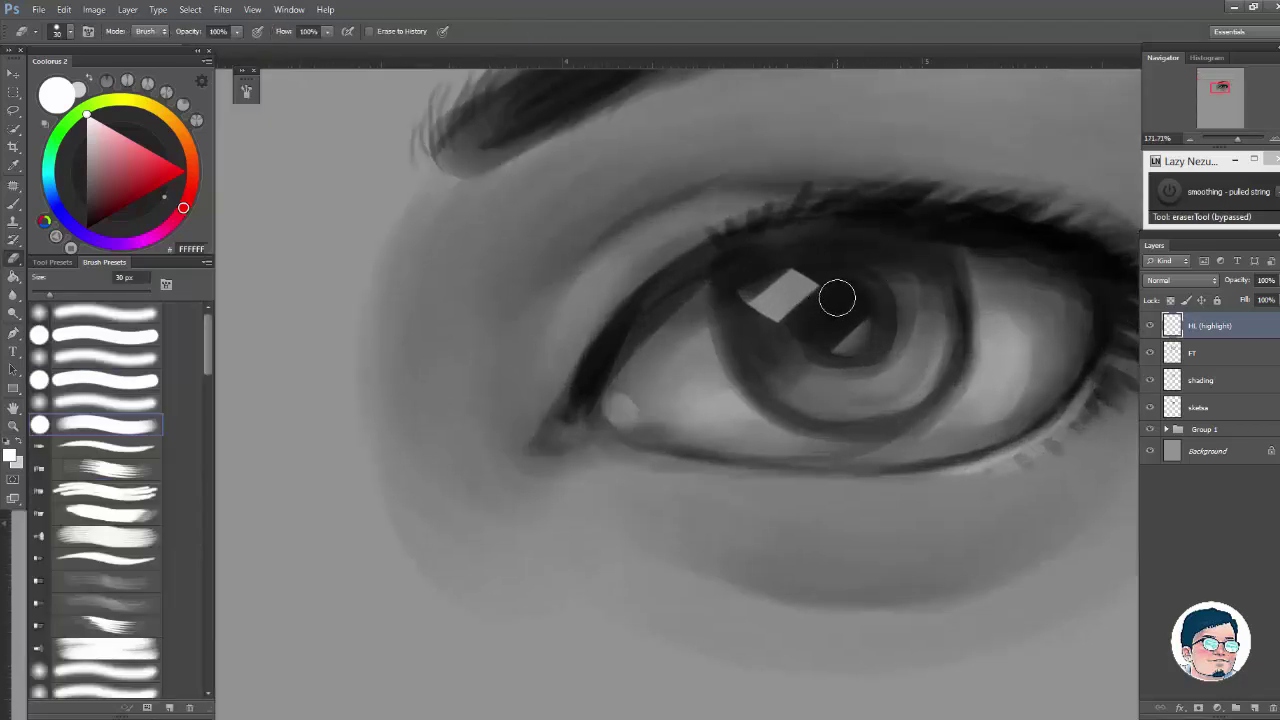
{"action": "key", "text": "5"}
{"action": "left_click_drag", "start_coordinate": [828, 289], "coordinate": [800, 284]}
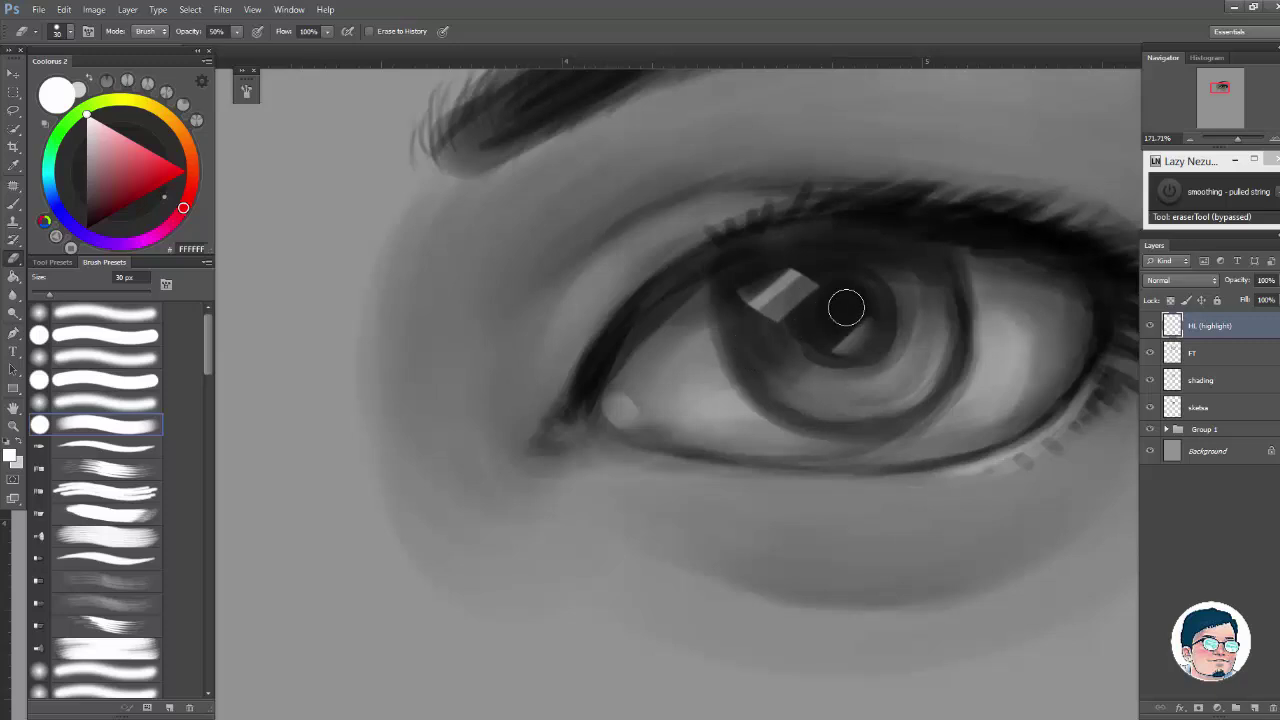
{"action": "key", "text": "ctrl+z"}
{"action": "left_click_drag", "start_coordinate": [788, 328], "coordinate": [818, 302]}
{"action": "left_click_drag", "start_coordinate": [889, 313], "coordinate": [862, 320]}
{"action": "left_click_drag", "start_coordinate": [940, 331], "coordinate": [727, 343]}
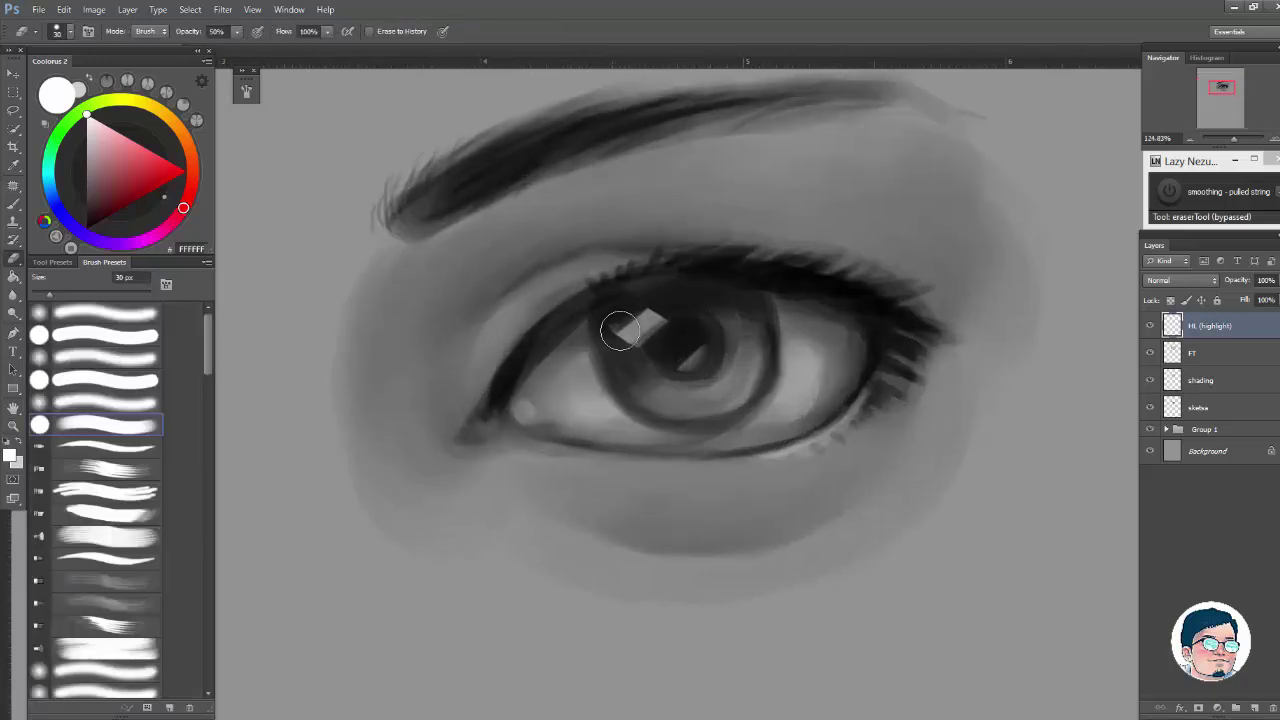
Step: Add small white reflections below the catchlight, above the pupil and on the lower outer iris with a 15 px brush at 50% opacity
{"action": "key", "text": "b"}
{"action": "key", "text": "bracketleft"}
{"action": "key", "text": "bracketleft"}
{"action": "key", "text": "bracketleft"}
{"action": "key", "text": "bracketleft"}
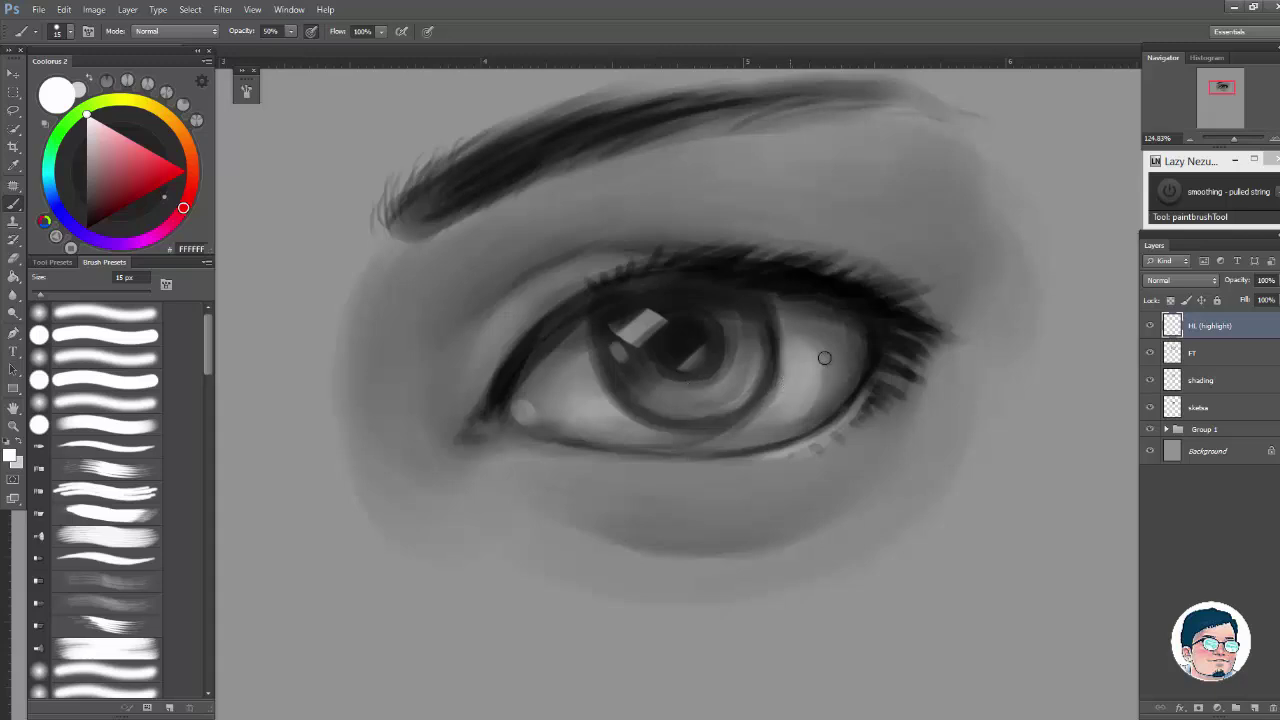
{"action": "mouse_move", "coordinate": [862, 347]}
{"action": "left_mouse_down"}
{"action": "mouse_move", "coordinate": [833, 338]}
{"action": "mouse_move", "coordinate": [868, 328]}
{"action": "left_mouse_up"}
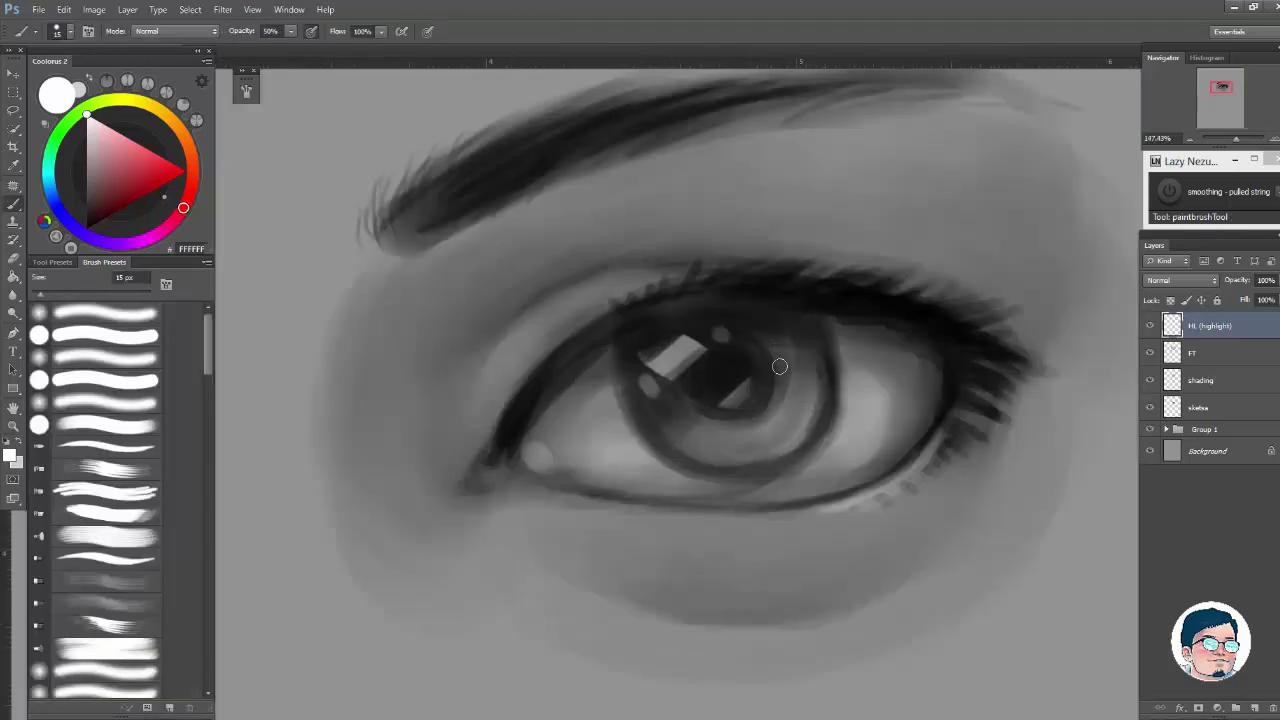
{"action": "mouse_move", "coordinate": [791, 408]}
{"action": "left_mouse_down"}
{"action": "mouse_move", "coordinate": [808, 415]}
{"action": "mouse_move", "coordinate": [807, 434]}
{"action": "left_mouse_up"}
{"action": "left_click_drag", "start_coordinate": [866, 397], "coordinate": [804, 370]}
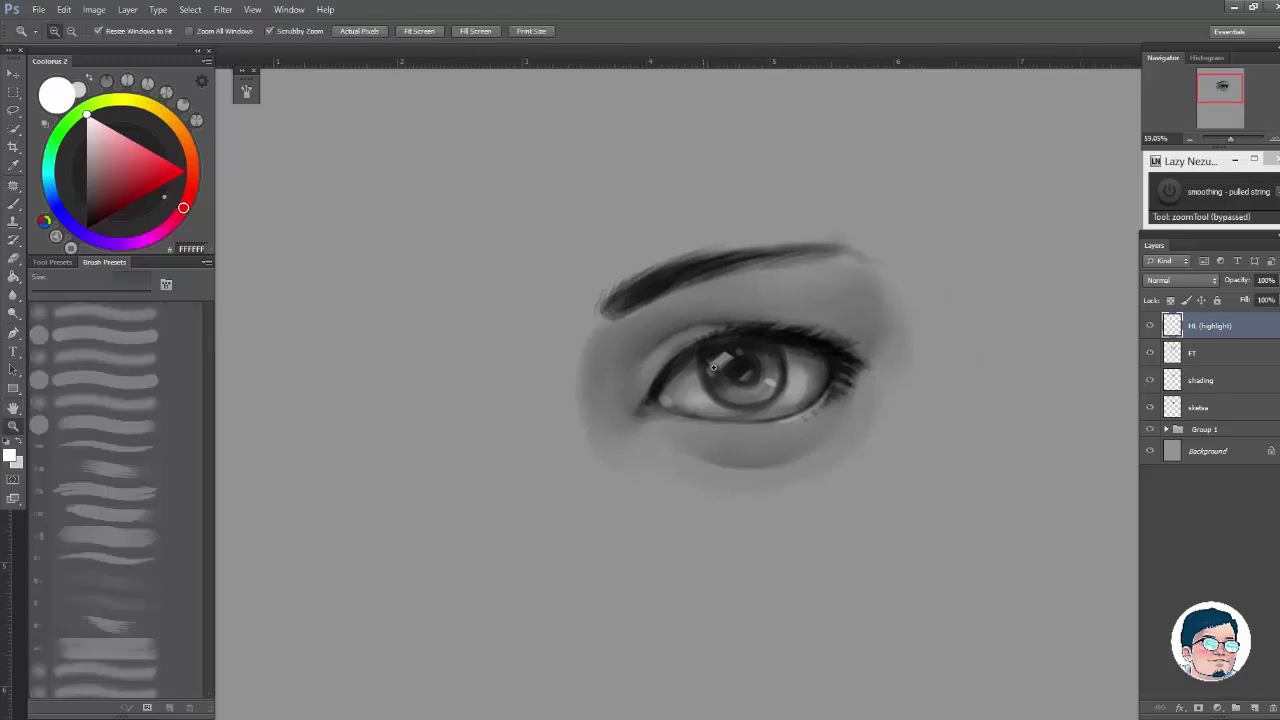
Step: Erase the faint inner corner of the catchlight to sharpen its edge, using a 9 px eraser at 50% opacity
{"action": "left_click_drag", "start_coordinate": [715, 371], "coordinate": [786, 338]}
{"action": "key", "text": "e"}
{"action": "key", "text": "bracketleft"}
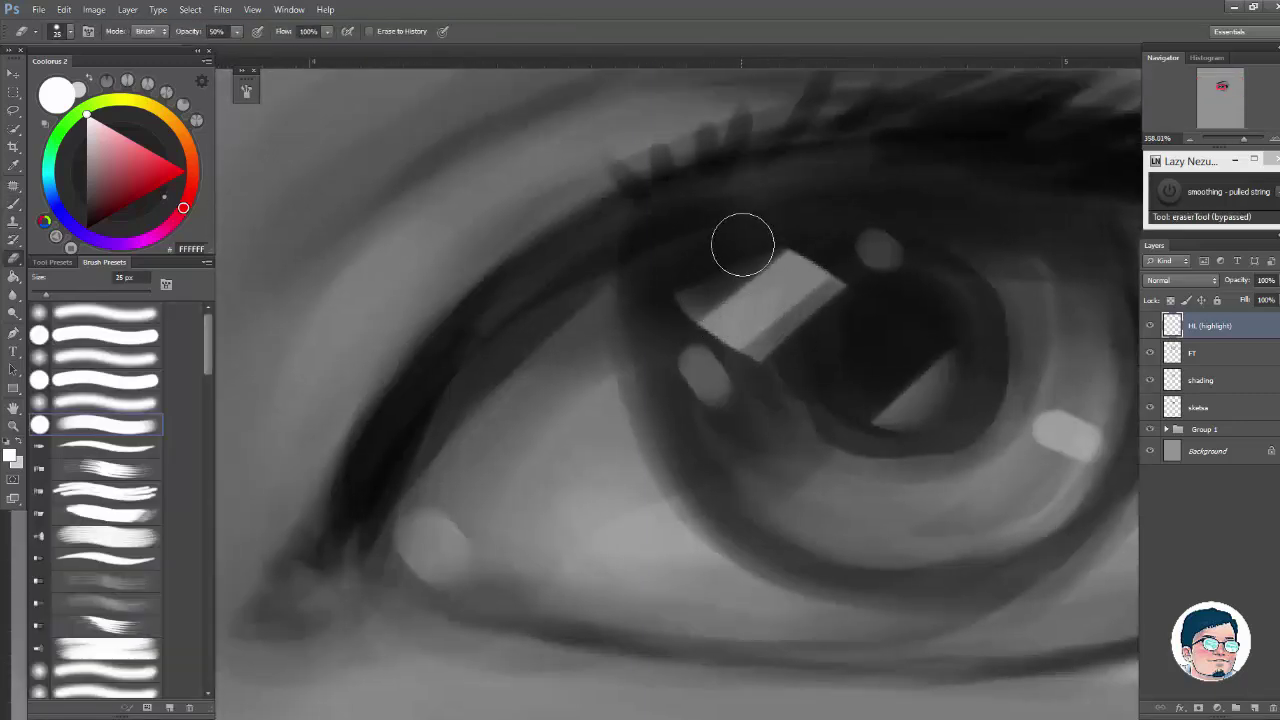
{"action": "key", "text": "bracketleft"}
{"action": "left_click_drag", "start_coordinate": [725, 295], "coordinate": [700, 320]}
{"action": "mouse_move", "coordinate": [770, 258]}
{"action": "left_mouse_down"}
{"action": "mouse_move", "coordinate": [672, 331]}
{"action": "mouse_move", "coordinate": [684, 312]}
{"action": "left_mouse_up"}
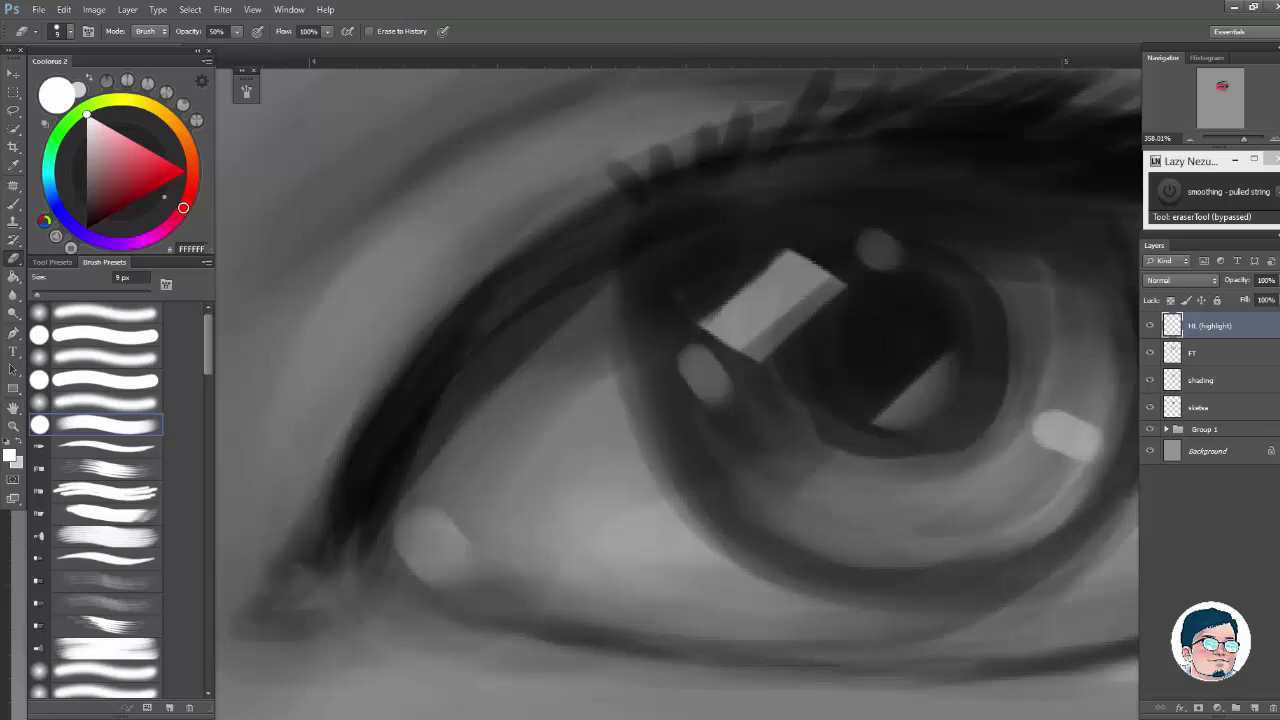
{"action": "left_click_drag", "start_coordinate": [870, 243], "coordinate": [776, 258]}
{"action": "left_click_drag", "start_coordinate": [962, 296], "coordinate": [804, 386]}
{"action": "left_click_drag", "start_coordinate": [741, 350], "coordinate": [776, 346]}
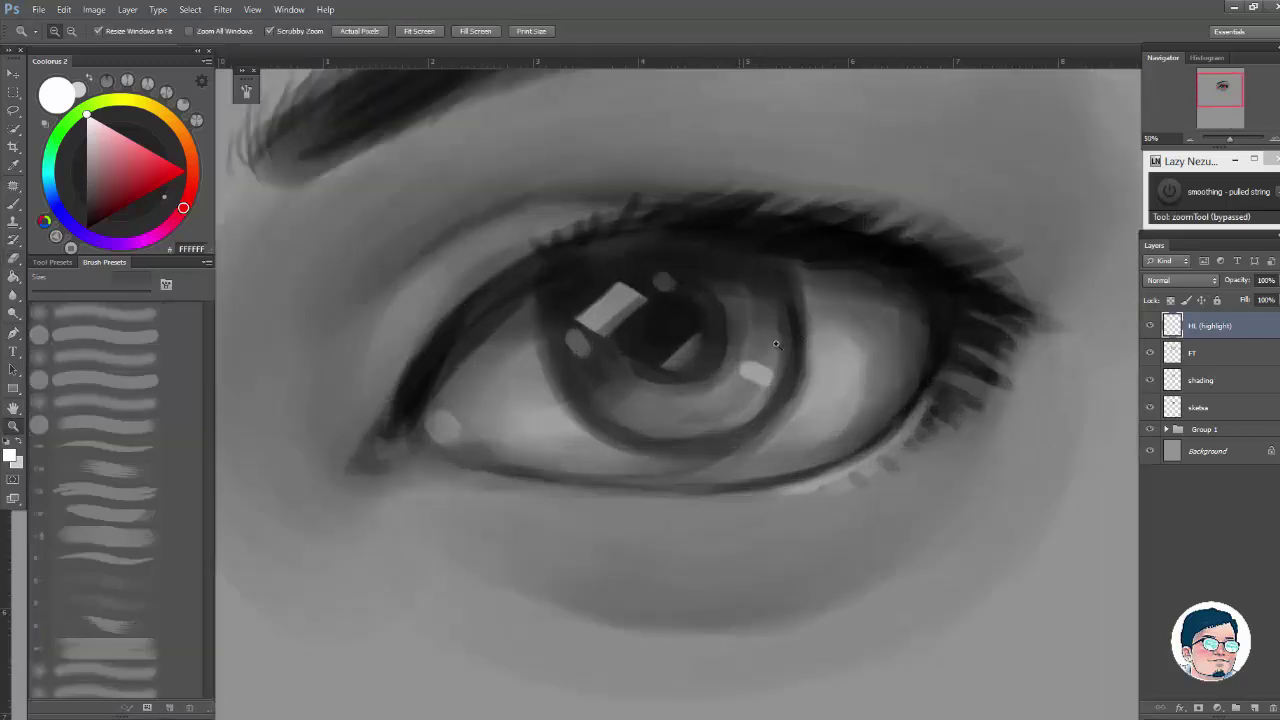
Step: Erase the pupil fragment, trim the small iris dots and split the lower outer reflection with a 9 px eraser at 100% opacity
{"action": "mouse_move", "coordinate": [700, 333]}
{"action": "left_mouse_down"}
{"action": "mouse_move", "coordinate": [683, 373]}
{"action": "mouse_move", "coordinate": [696, 357]}
{"action": "mouse_move", "coordinate": [652, 382]}
{"action": "mouse_move", "coordinate": [718, 339]}
{"action": "left_mouse_up"}
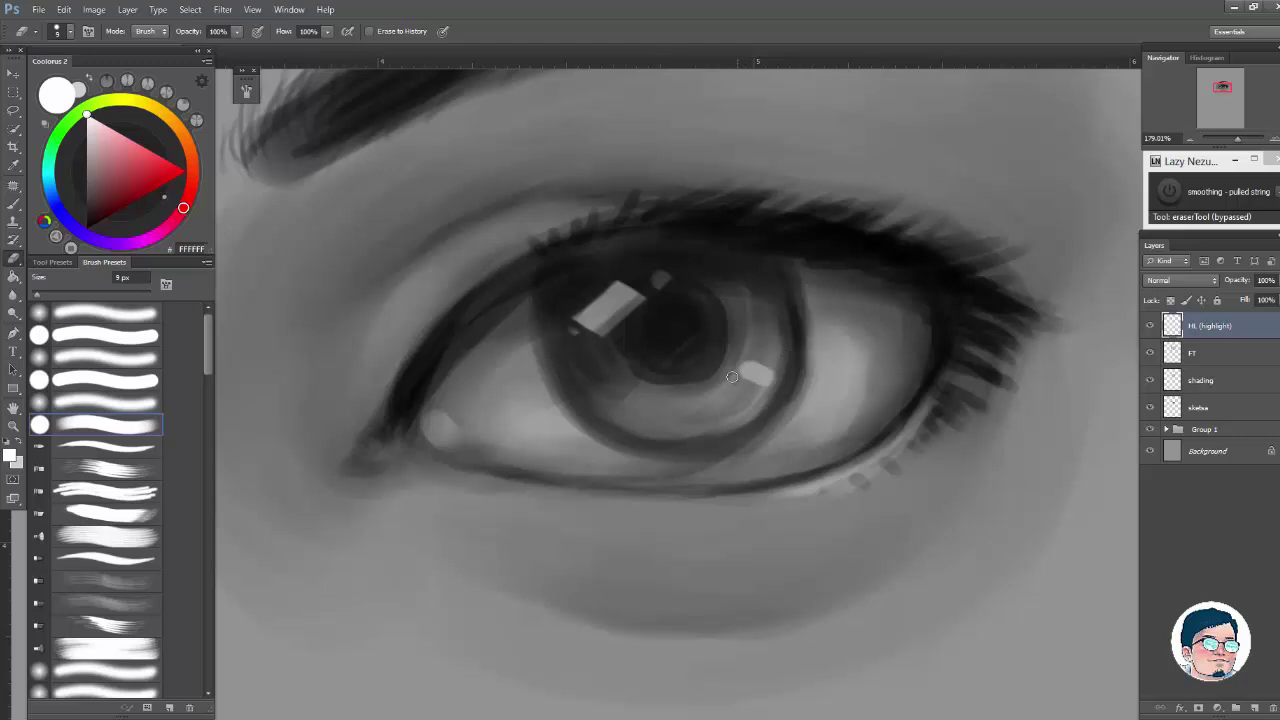
{"action": "mouse_move", "coordinate": [741, 378]}
{"action": "left_mouse_down"}
{"action": "mouse_move", "coordinate": [769, 389]}
{"action": "mouse_move", "coordinate": [600, 392]}
{"action": "left_mouse_up"}
{"action": "left_click_drag", "start_coordinate": [891, 396], "coordinate": [985, 376]}
{"action": "left_click_drag", "start_coordinate": [745, 372], "coordinate": [786, 370]}
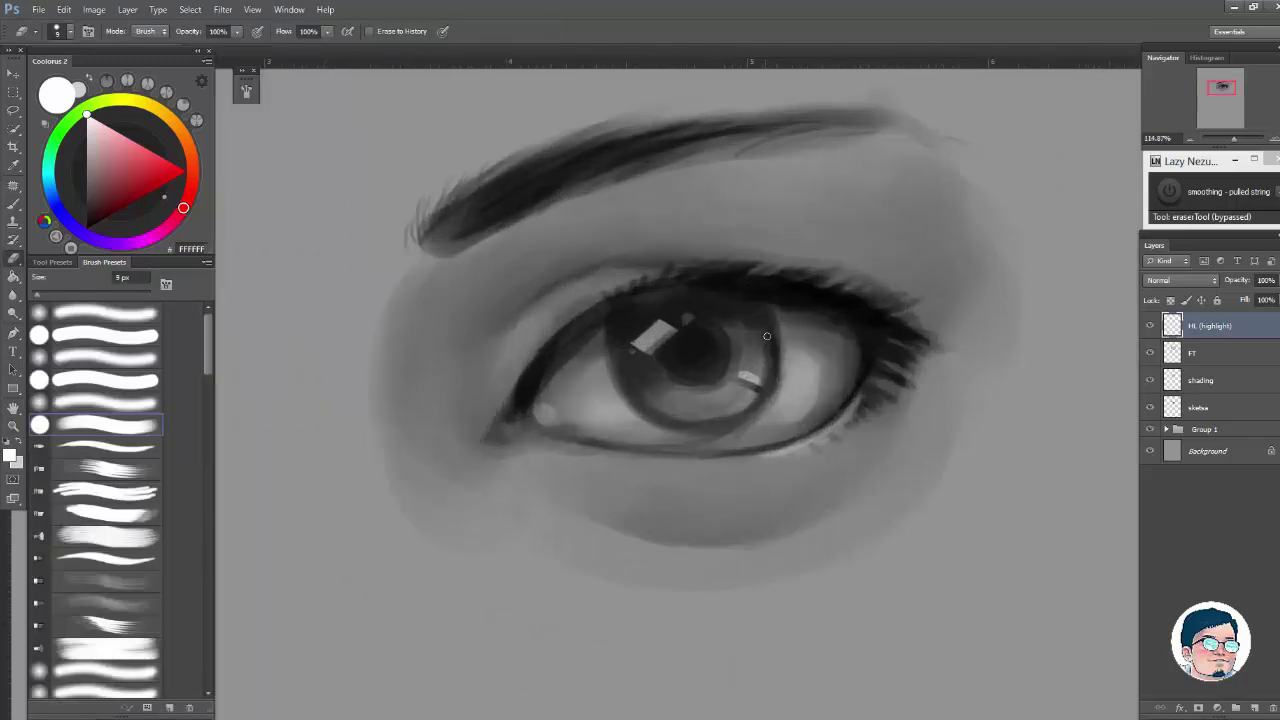
Step: Remove the reflection on the lower outer iris and blend the area with grey 6F6F6F sampled from the iris, using a 15 px brush
{"action": "key", "text": "bracketright"}
{"action": "mouse_move", "coordinate": [823, 350]}
{"action": "left_mouse_down"}
{"action": "mouse_move", "coordinate": [792, 380]}
{"action": "mouse_move", "coordinate": [785, 331]}
{"action": "left_mouse_up"}
{"action": "key", "text": "b"}
{"action": "left_click", "coordinate": [738, 388], "text": "alt"}
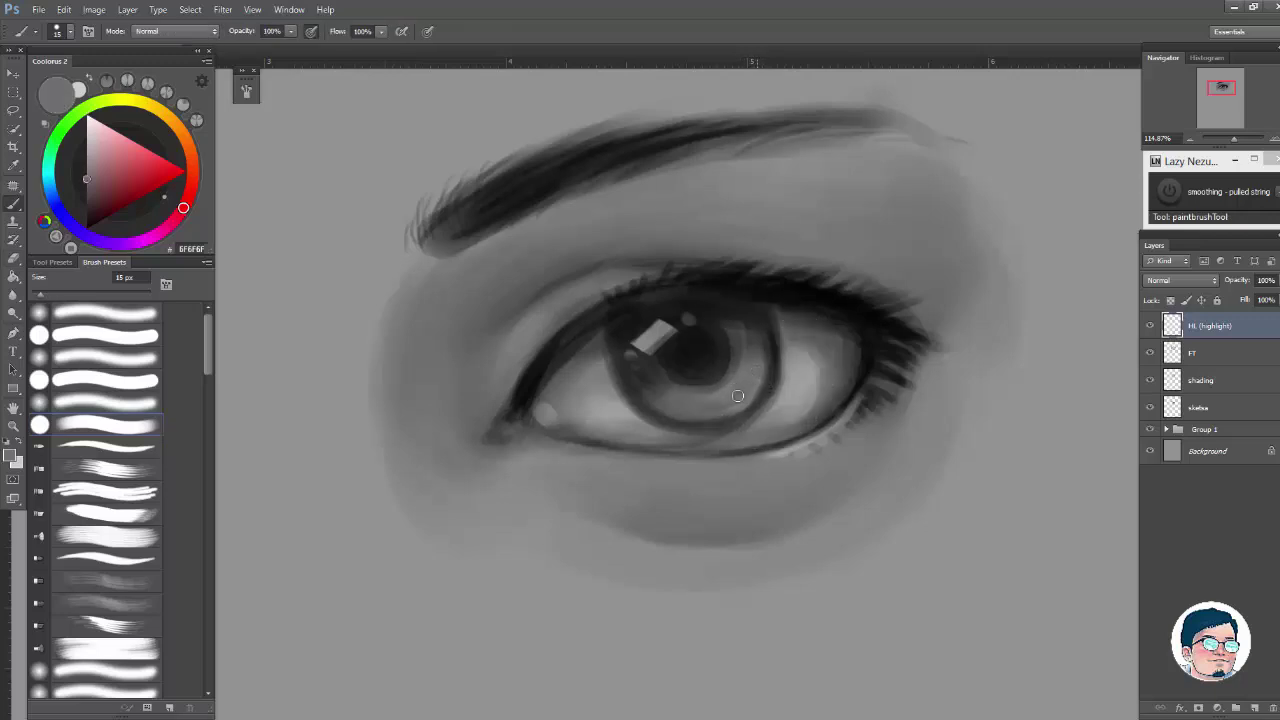
{"action": "key", "text": "z"}
{"action": "left_click_drag", "start_coordinate": [725, 362], "coordinate": [768, 327]}
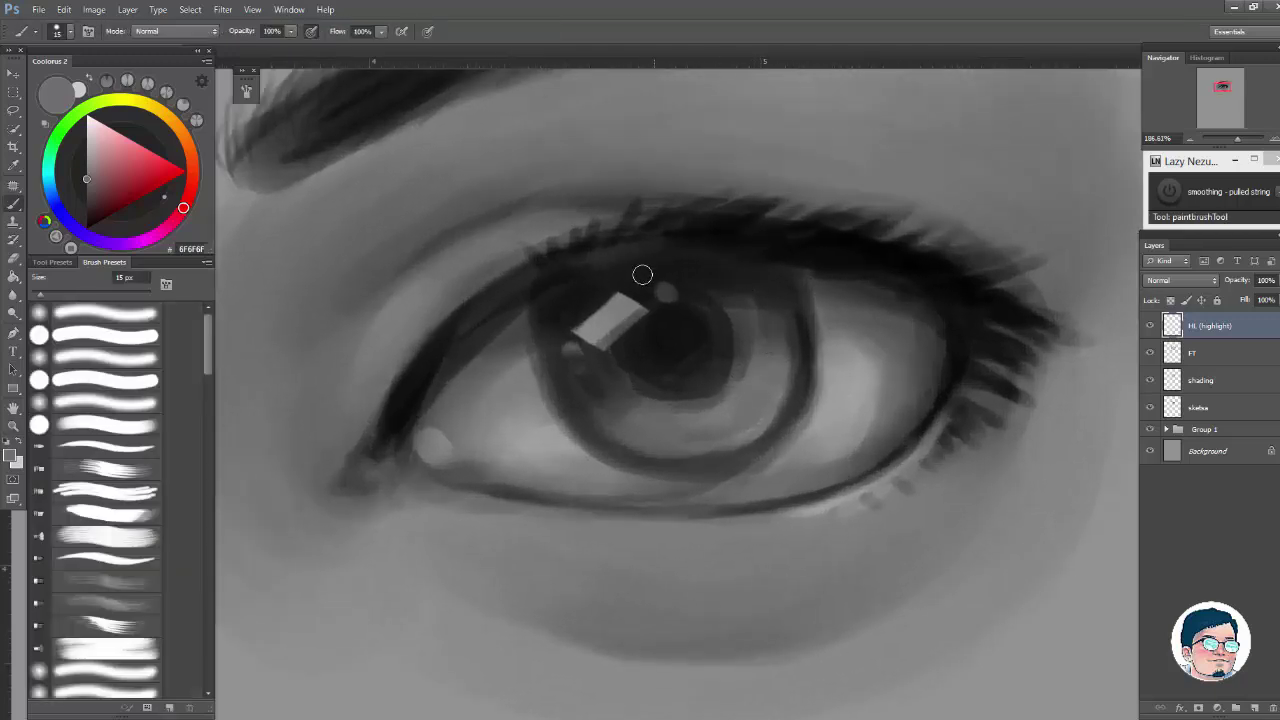
Step: Paint soft white radial patches around the lower and outer iris with a 20 px brush at 30% opacity
{"action": "left_click_drag", "start_coordinate": [105, 129], "coordinate": [87, 114]}
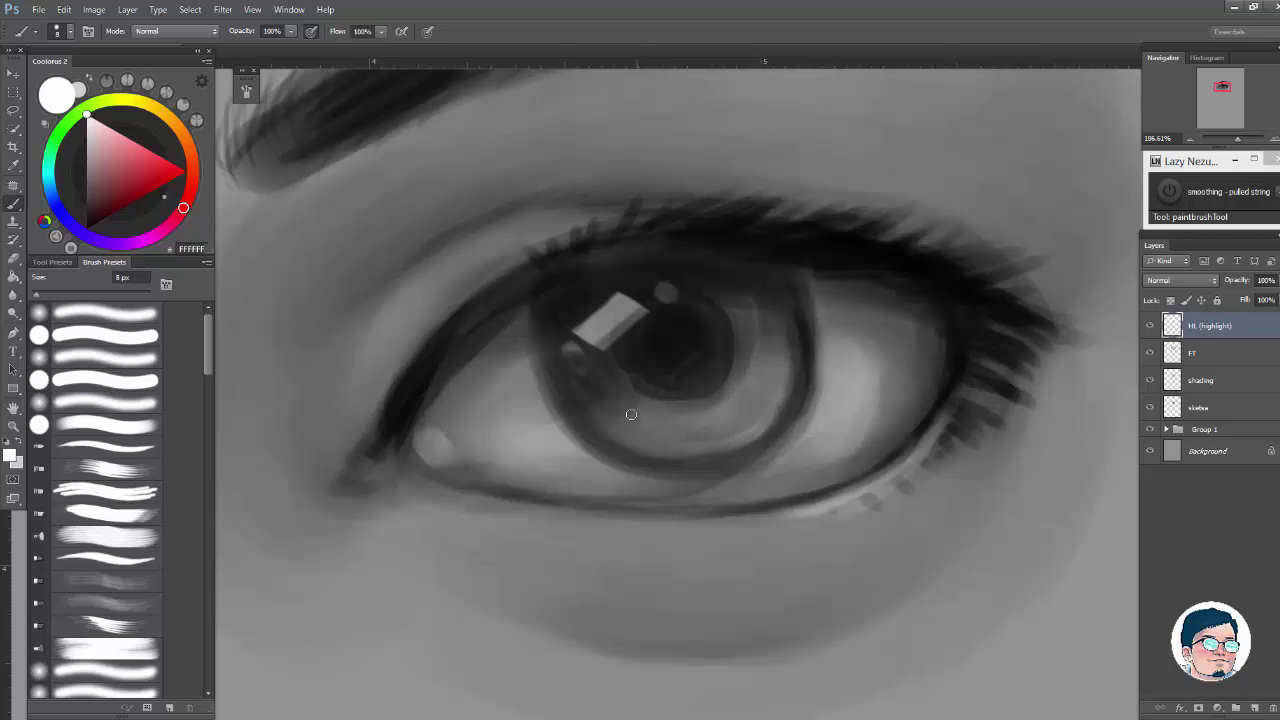
{"action": "left_click_drag", "start_coordinate": [624, 405], "coordinate": [632, 414]}
{"action": "key", "text": "ctrl+z"}
{"action": "key", "text": "bracketright"}
{"action": "key", "text": "bracketright"}
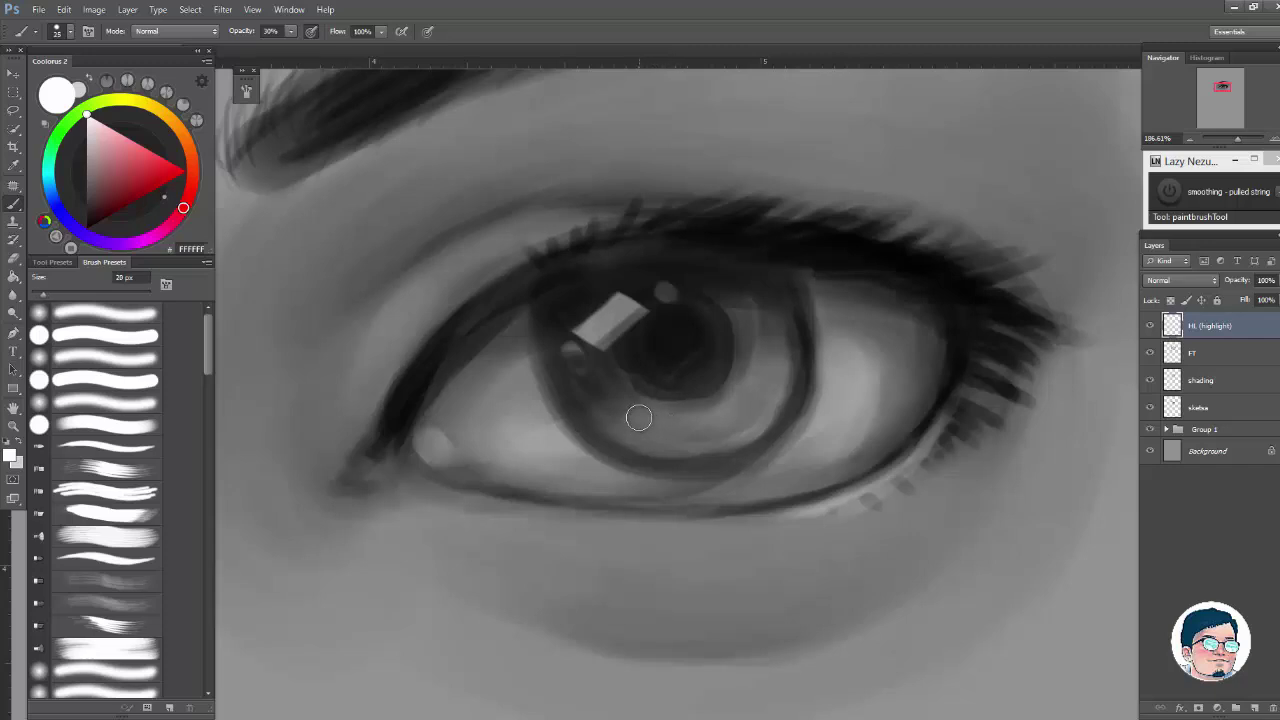
{"action": "mouse_move", "coordinate": [658, 425]}
{"action": "left_mouse_down"}
{"action": "mouse_move", "coordinate": [680, 440]}
{"action": "mouse_move", "coordinate": [743, 417]}
{"action": "mouse_move", "coordinate": [764, 315]}
{"action": "left_mouse_up"}
{"action": "left_click_drag", "start_coordinate": [621, 403], "coordinate": [608, 418]}
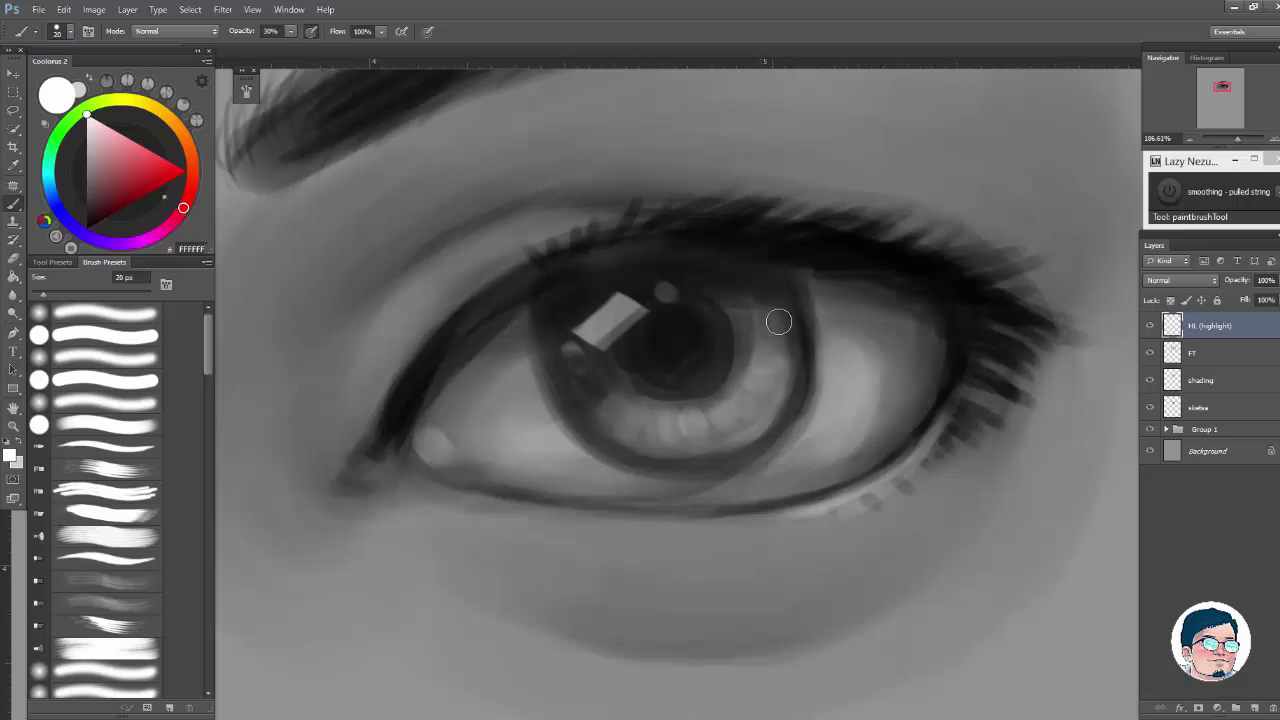
Step: Add finer white radial streaks to the lower iris with a 7 px brush at 30% opacity and a 5 px brush at 100%
{"action": "key", "text": "bracketleft"}
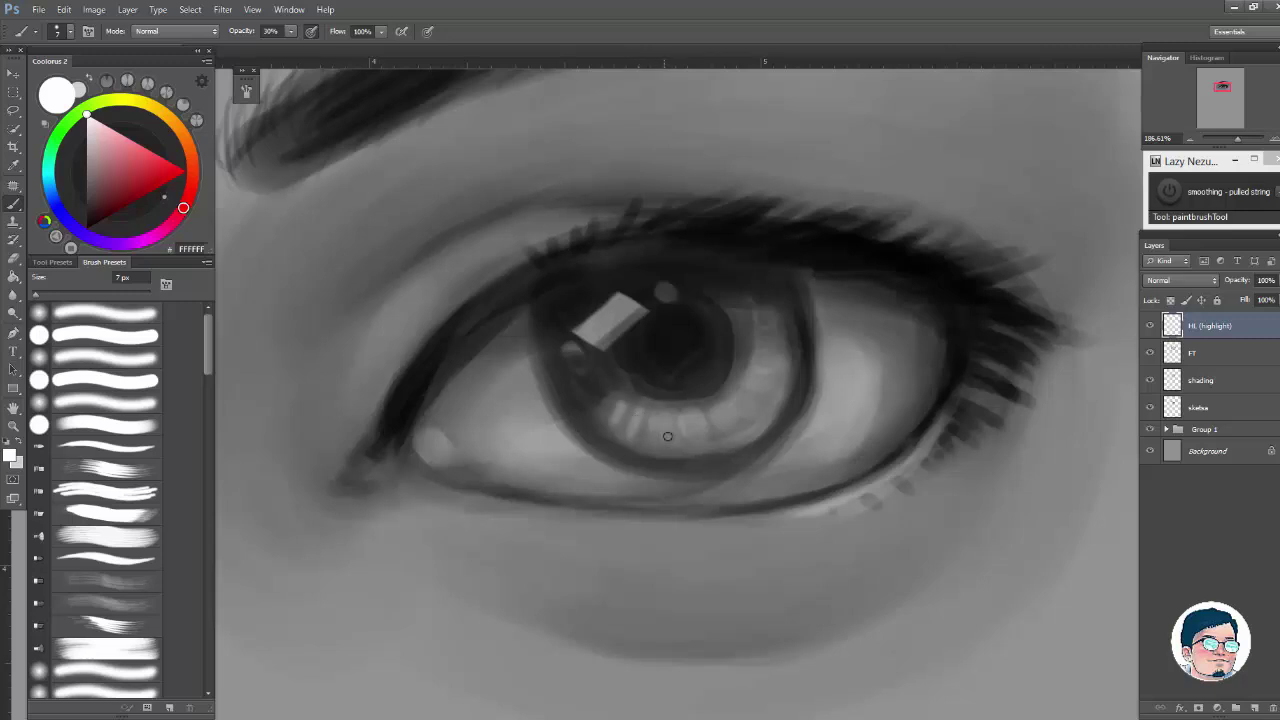
{"action": "mouse_move", "coordinate": [795, 371]}
{"action": "left_mouse_down"}
{"action": "mouse_move", "coordinate": [732, 374]}
{"action": "mouse_move", "coordinate": [874, 366]}
{"action": "left_mouse_up"}
{"action": "scroll", "coordinate": [771, 399], "scroll_direction": "up", "scroll_amount": 3}
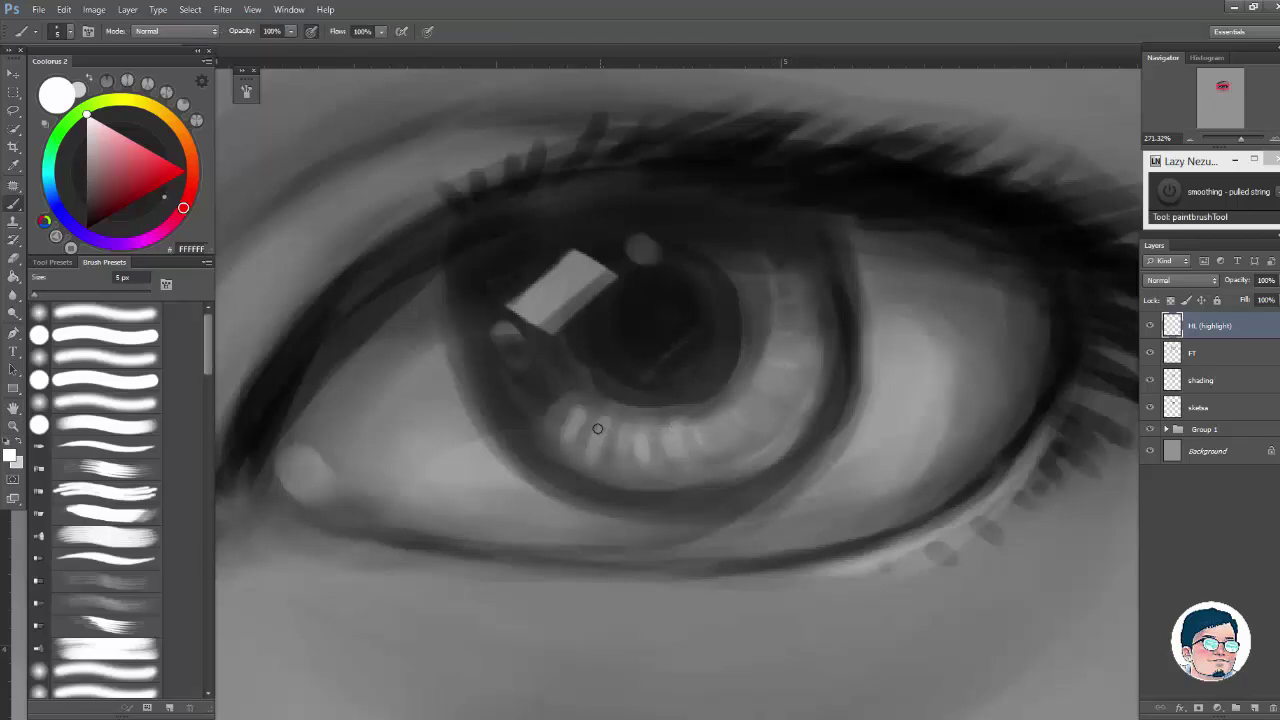
{"action": "left_click_drag", "start_coordinate": [604, 422], "coordinate": [598, 450]}
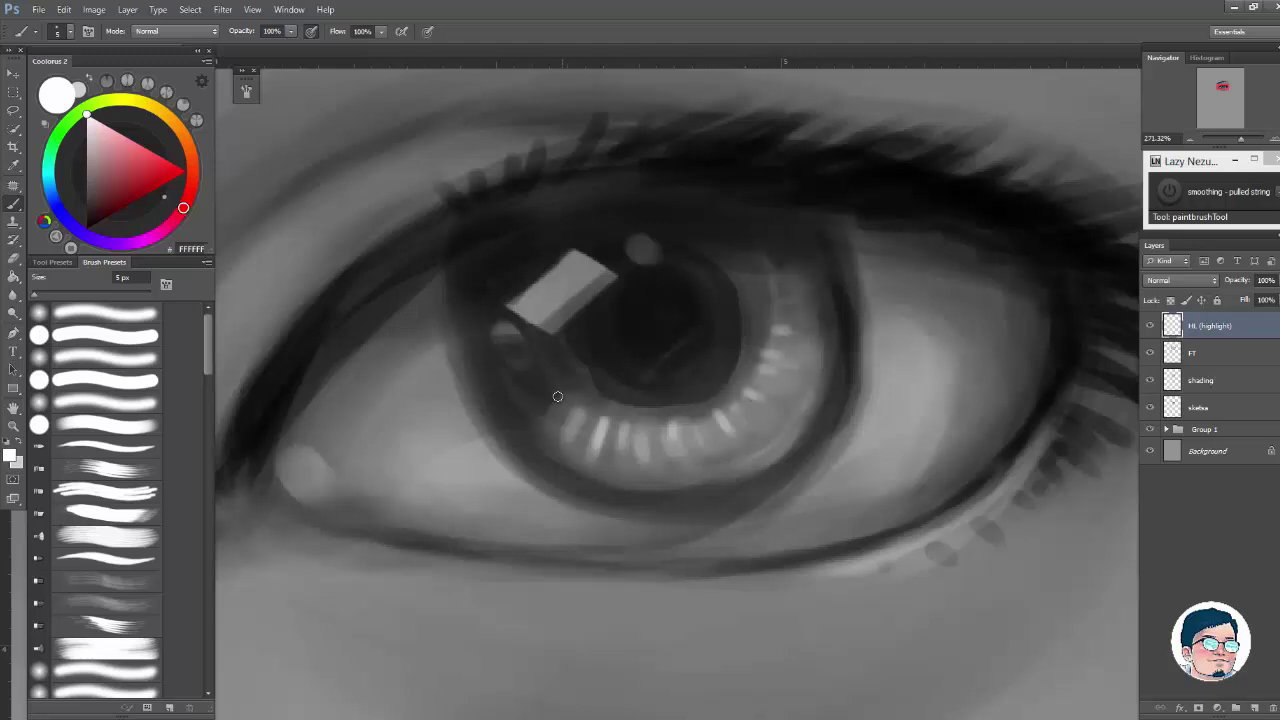
{"action": "scroll", "coordinate": [860, 295], "scroll_direction": "down", "scroll_amount": 7}
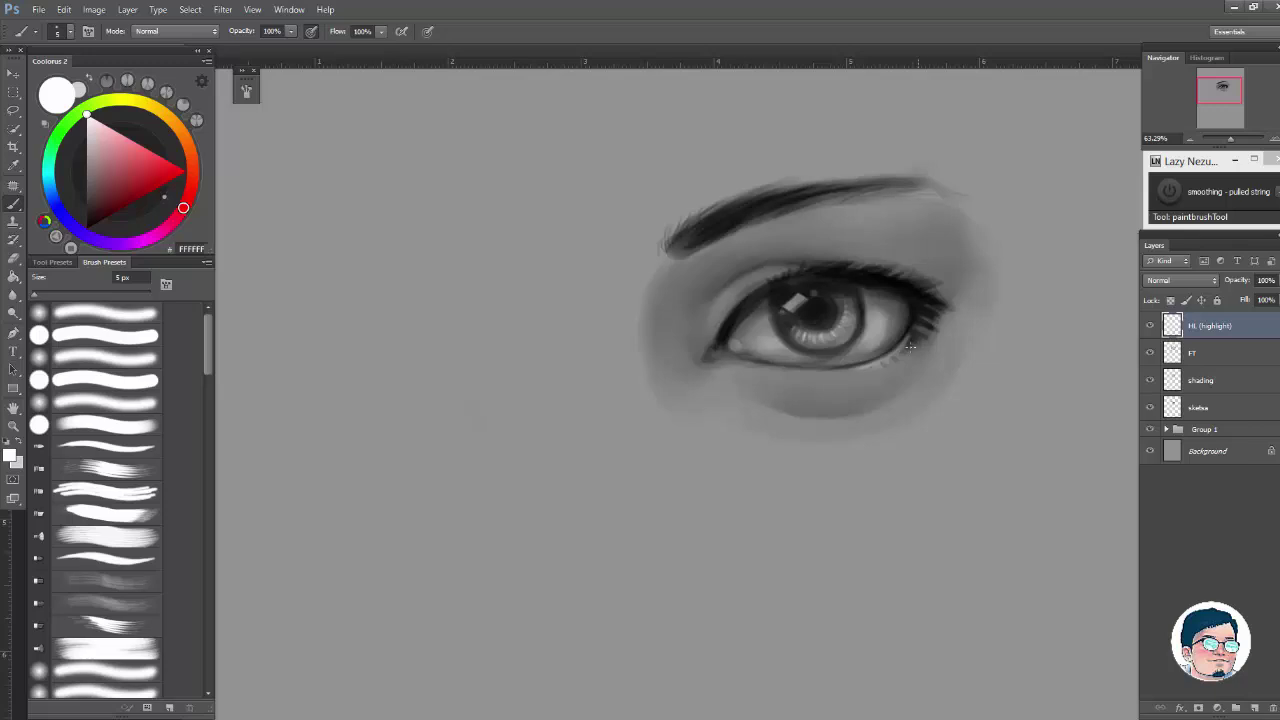
{"action": "scroll", "coordinate": [840, 333], "scroll_direction": "up", "scroll_amount": 7}
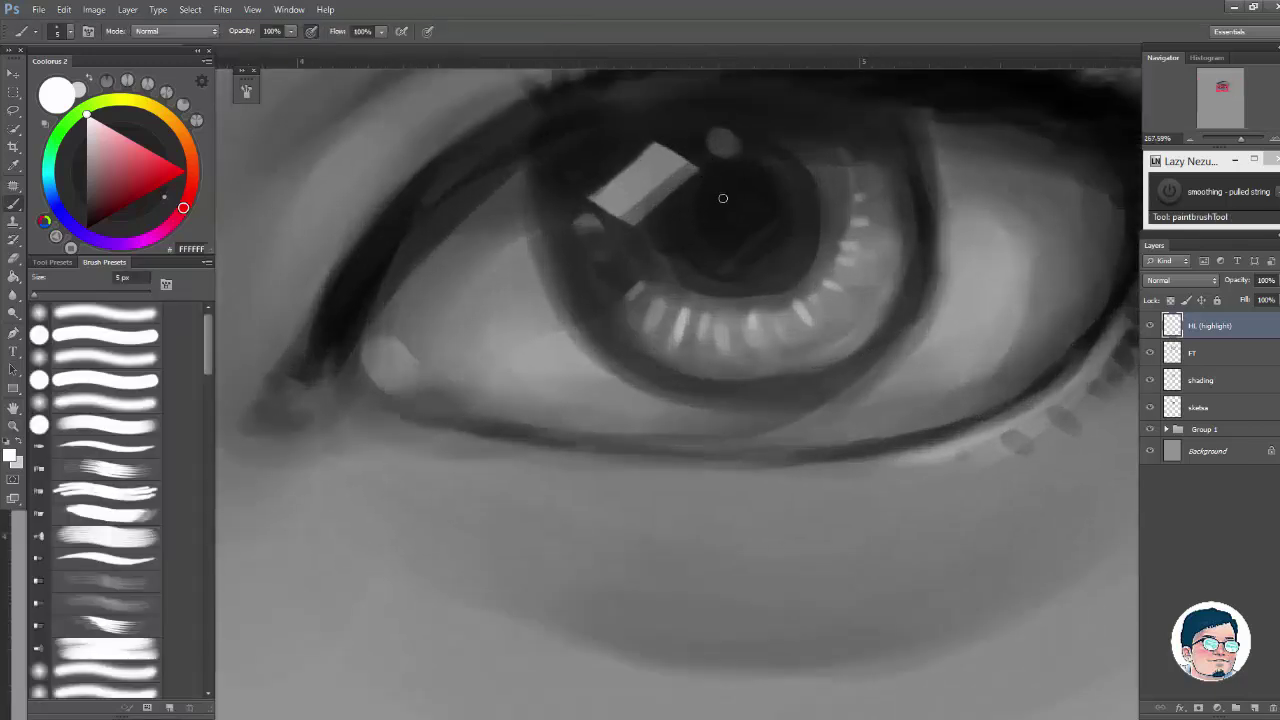
Step: Soften the streaks on the lower inner iris with dark greys sampled from the surrounding iris, using a 25 px brush
{"action": "left_click", "coordinate": [639, 329], "text": "alt"}
{"action": "key", "text": "bracketright"}
{"action": "key", "text": "bracketright"}
{"action": "key", "text": "bracketright"}
{"action": "key", "text": "bracketright"}
{"action": "key", "text": "bracketright"}
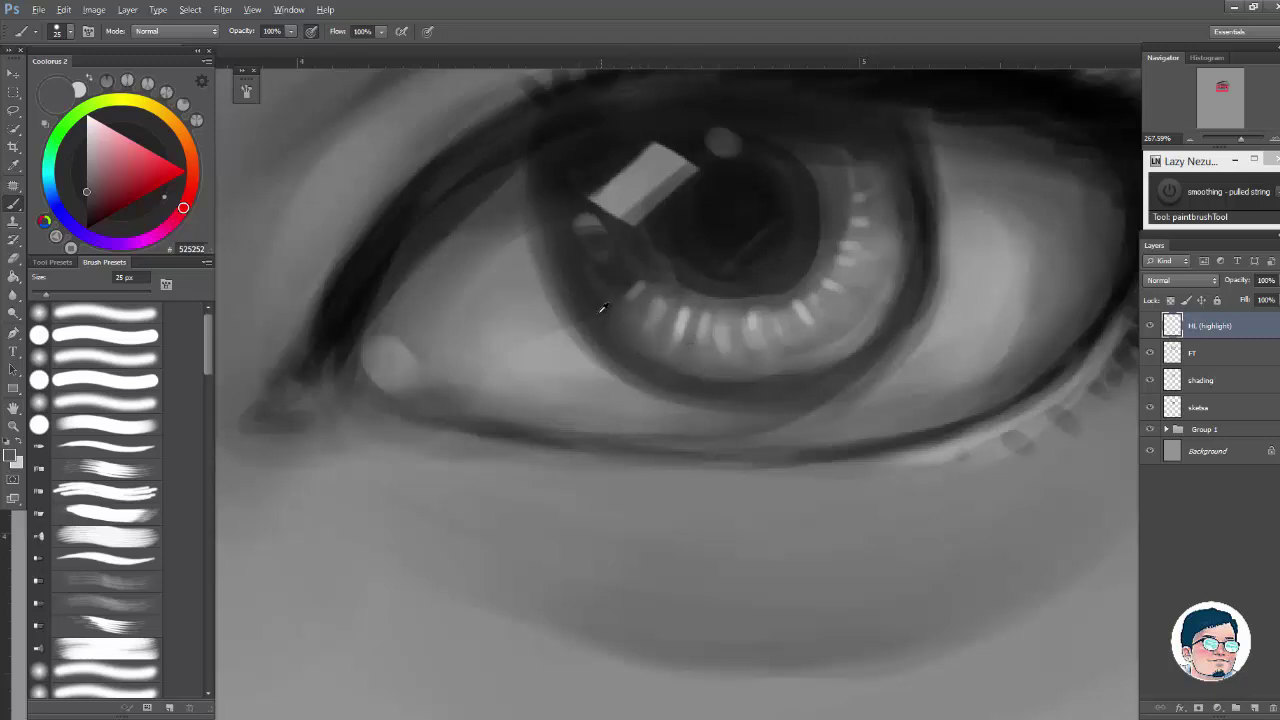
{"action": "left_click", "coordinate": [630, 312], "text": "alt"}
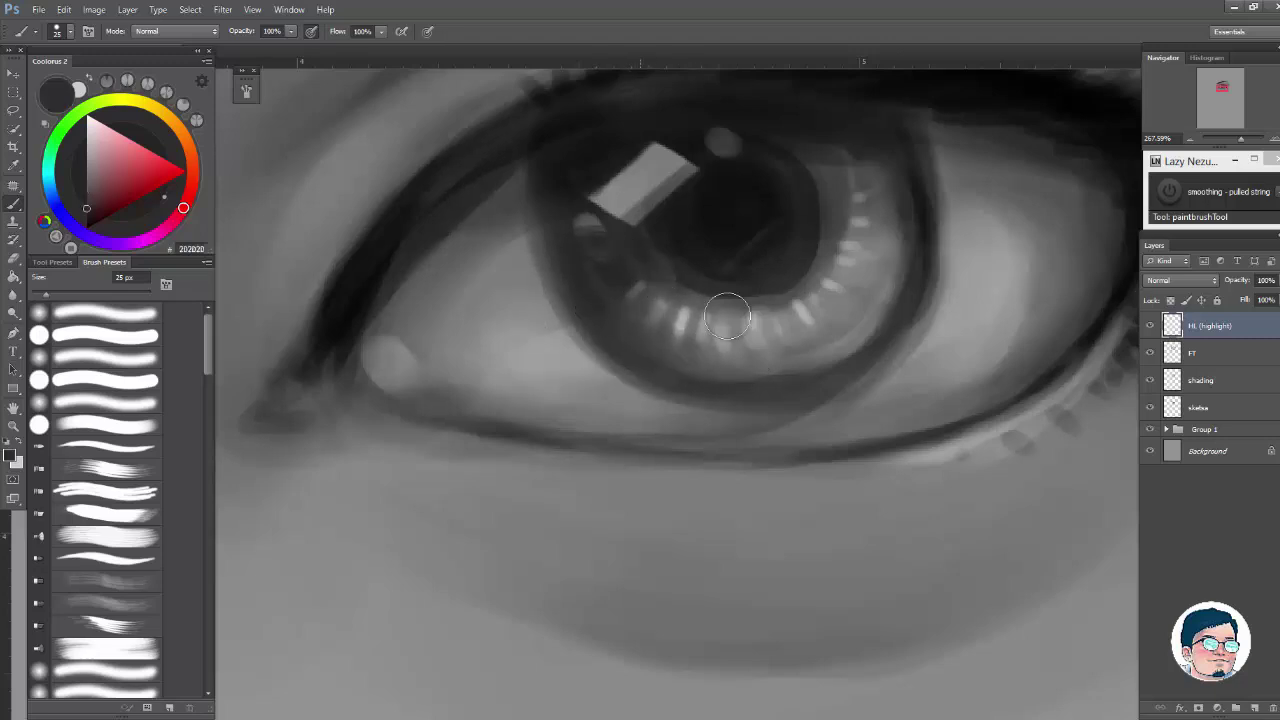
{"action": "left_click_drag", "start_coordinate": [829, 317], "coordinate": [739, 431]}
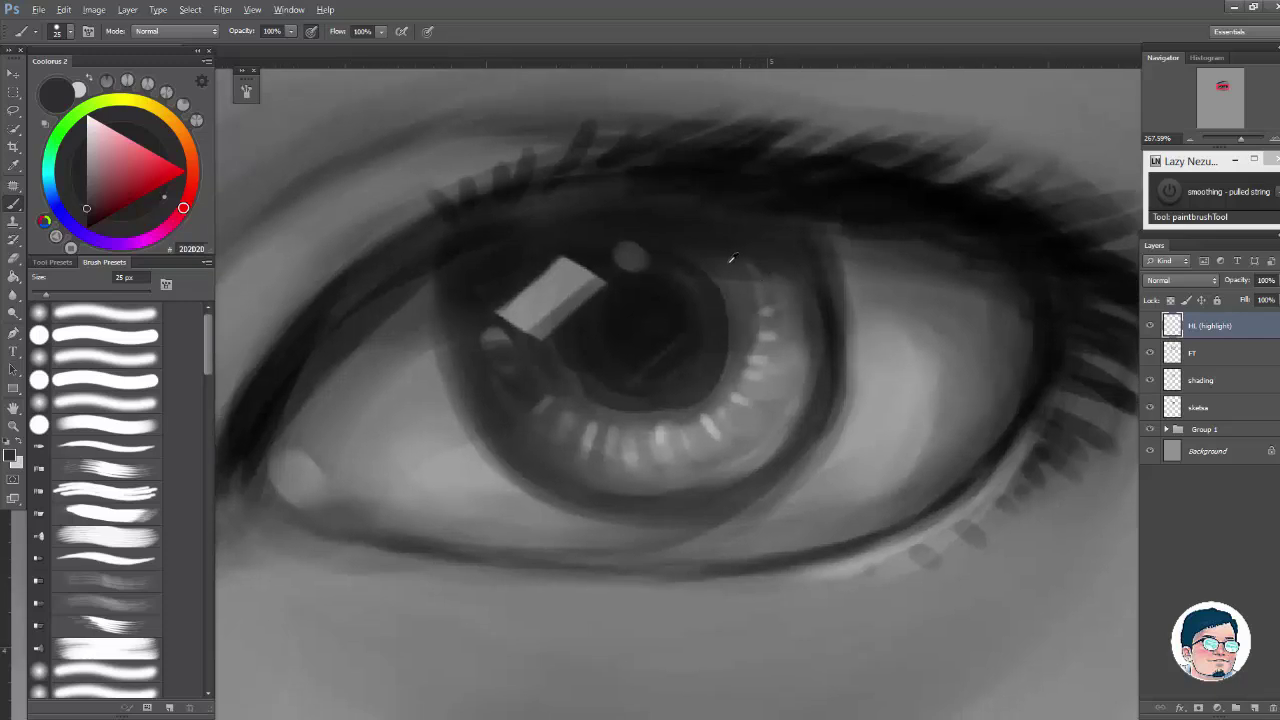
Step: Shade the upper outer iris and the ring around the streaks with sampled dark greys 2A2A2A and 313131, using a 25 px brush
{"action": "left_click", "coordinate": [733, 258], "text": "alt"}
{"action": "mouse_move", "coordinate": [794, 260]}
{"action": "left_mouse_down"}
{"action": "mouse_move", "coordinate": [817, 389]}
{"action": "mouse_move", "coordinate": [724, 486]}
{"action": "mouse_move", "coordinate": [815, 340]}
{"action": "mouse_move", "coordinate": [705, 490]}
{"action": "mouse_move", "coordinate": [617, 504]}
{"action": "mouse_move", "coordinate": [677, 463]}
{"action": "mouse_move", "coordinate": [549, 474]}
{"action": "mouse_move", "coordinate": [700, 460]}
{"action": "left_mouse_up"}
{"action": "scroll", "coordinate": [828, 373], "scroll_direction": "down", "scroll_amount": 9}
{"action": "key", "text": "ctrl+space"}
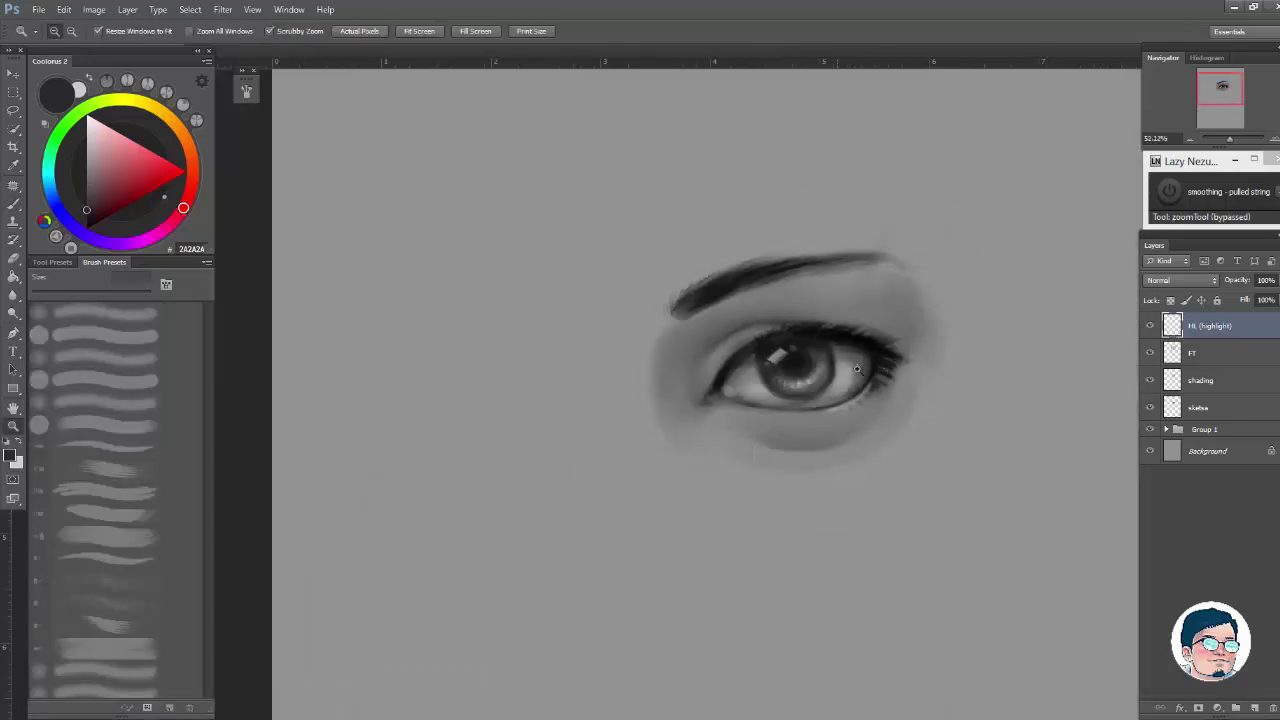
{"action": "left_click_drag", "start_coordinate": [840, 369], "coordinate": [877, 363]}
{"action": "left_click", "coordinate": [820, 368], "text": "alt"}
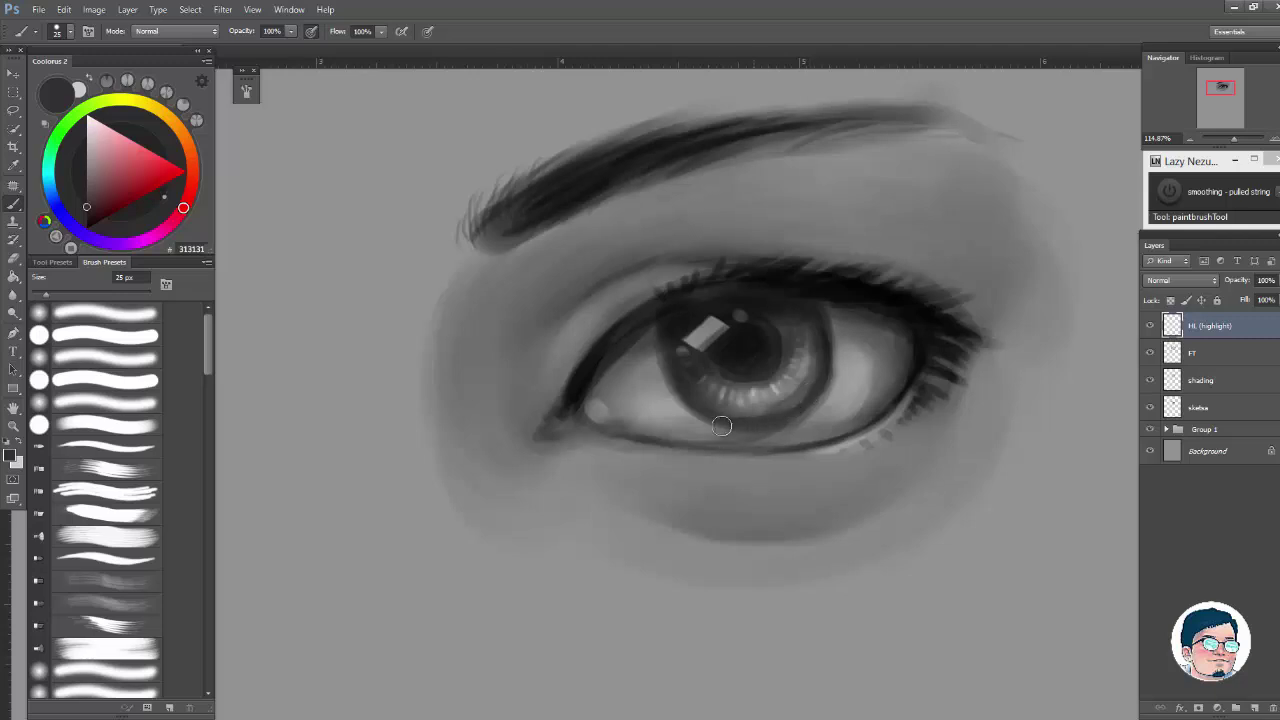
{"action": "left_click_drag", "start_coordinate": [756, 409], "coordinate": [820, 352]}
{"action": "key", "text": "ctrl+space"}
{"action": "mouse_move", "coordinate": [885, 325]}
{"action": "left_mouse_down"}
{"action": "mouse_move", "coordinate": [838, 325]}
{"action": "mouse_move", "coordinate": [928, 326]}
{"action": "left_mouse_up"}
{"action": "key", "text": "ctrl+space"}
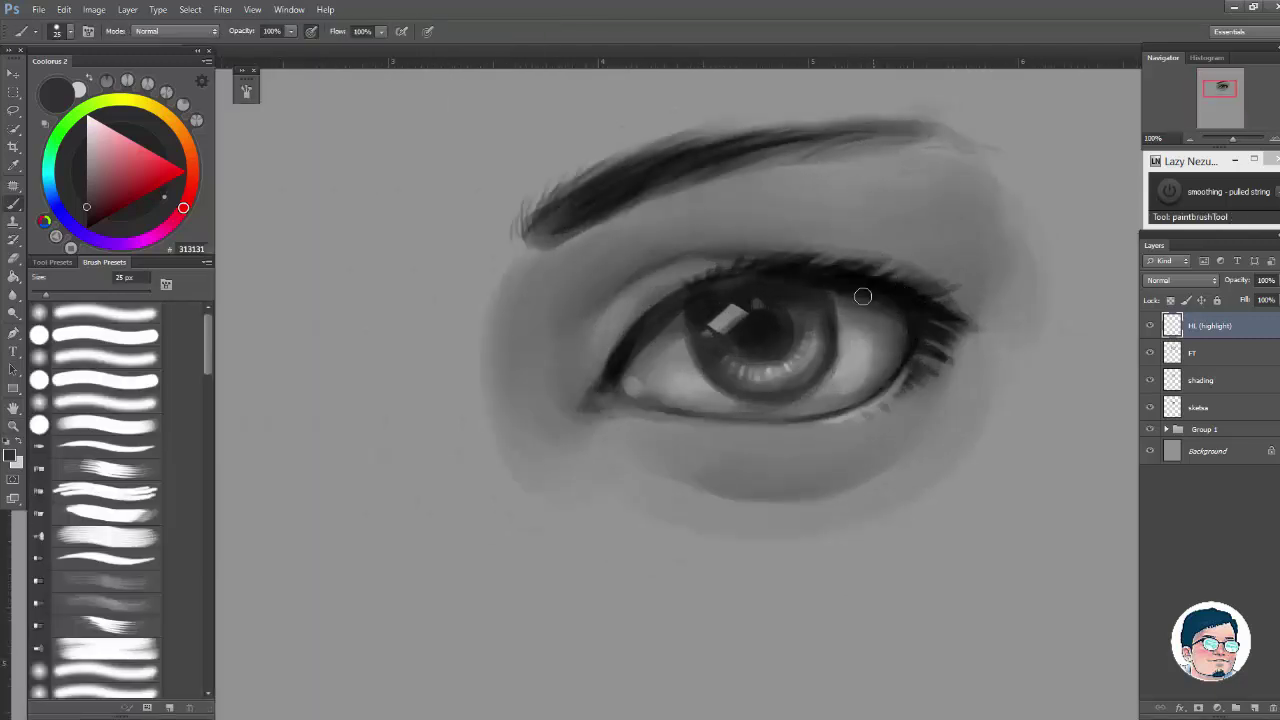
Step: Paint bright wet highlights on the tear duct and inner eye corner with a white 10 px brush
{"action": "key", "text": "x"}
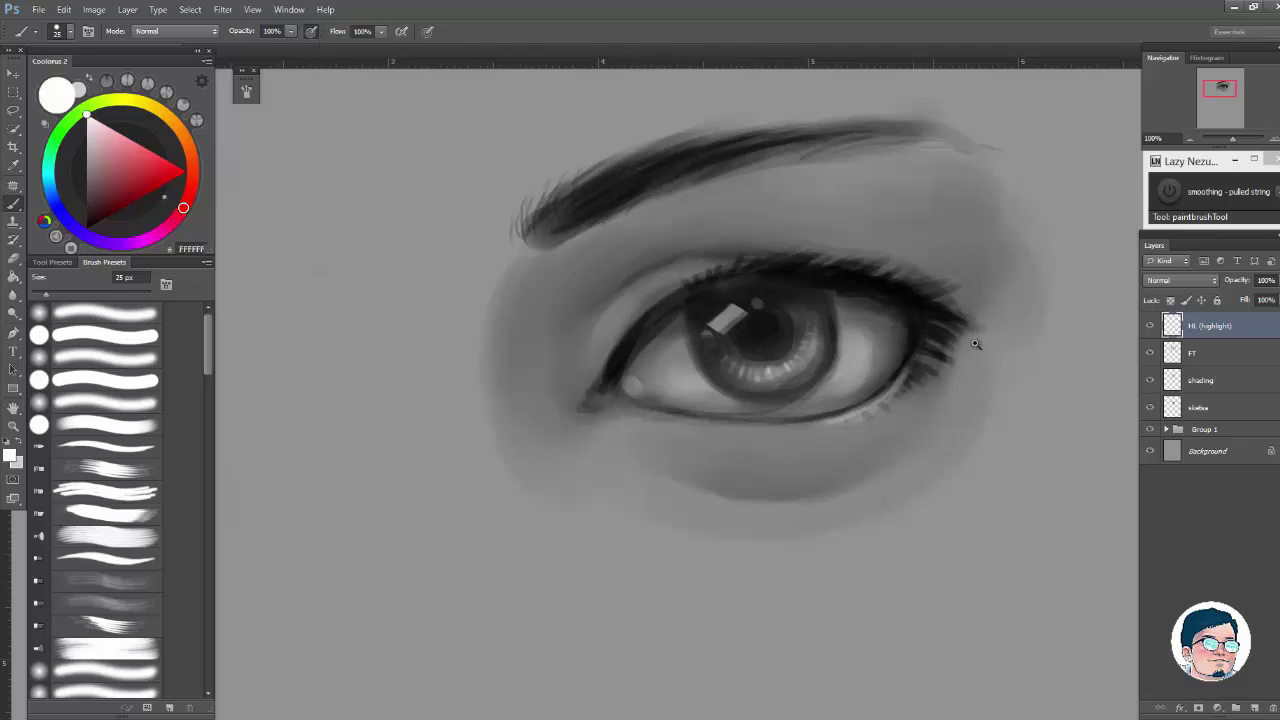
{"action": "key", "text": "ctrl+space"}
{"action": "left_click_drag", "start_coordinate": [930, 338], "coordinate": [945, 338]}
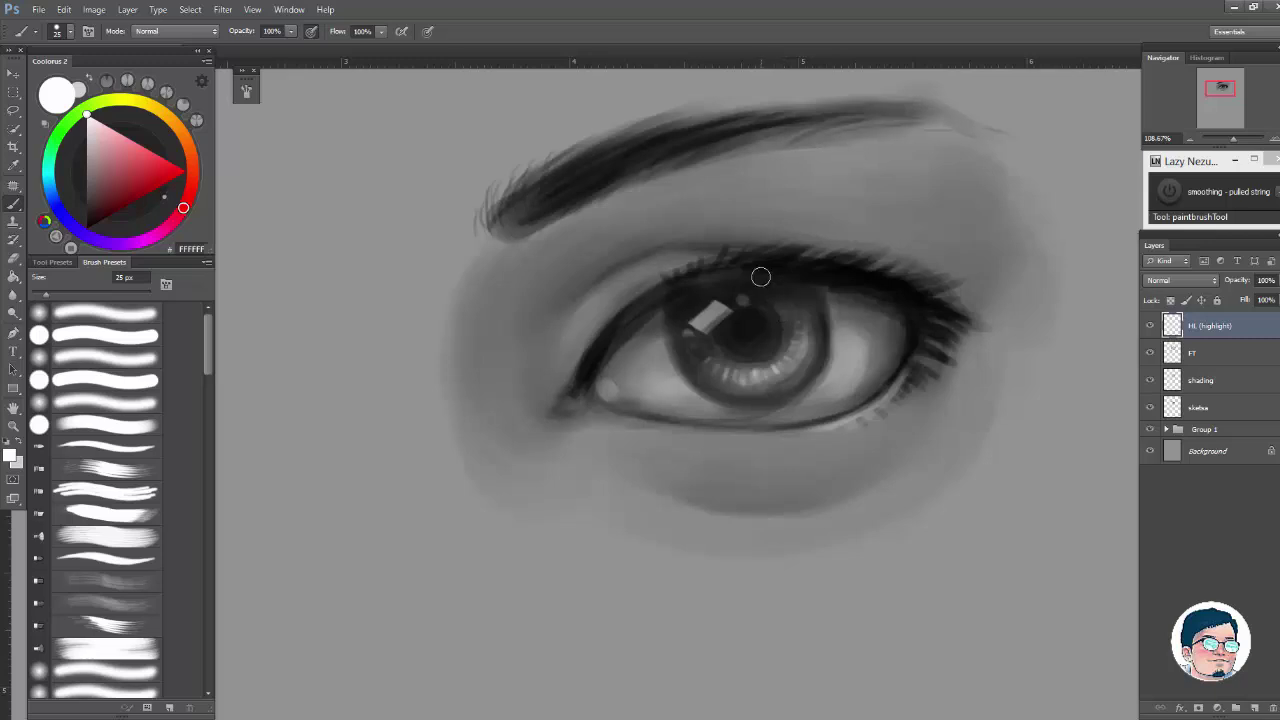
{"action": "mouse_move", "coordinate": [622, 389]}
{"action": "left_mouse_down"}
{"action": "mouse_move", "coordinate": [649, 417]}
{"action": "mouse_move", "coordinate": [613, 408]}
{"action": "left_mouse_up"}
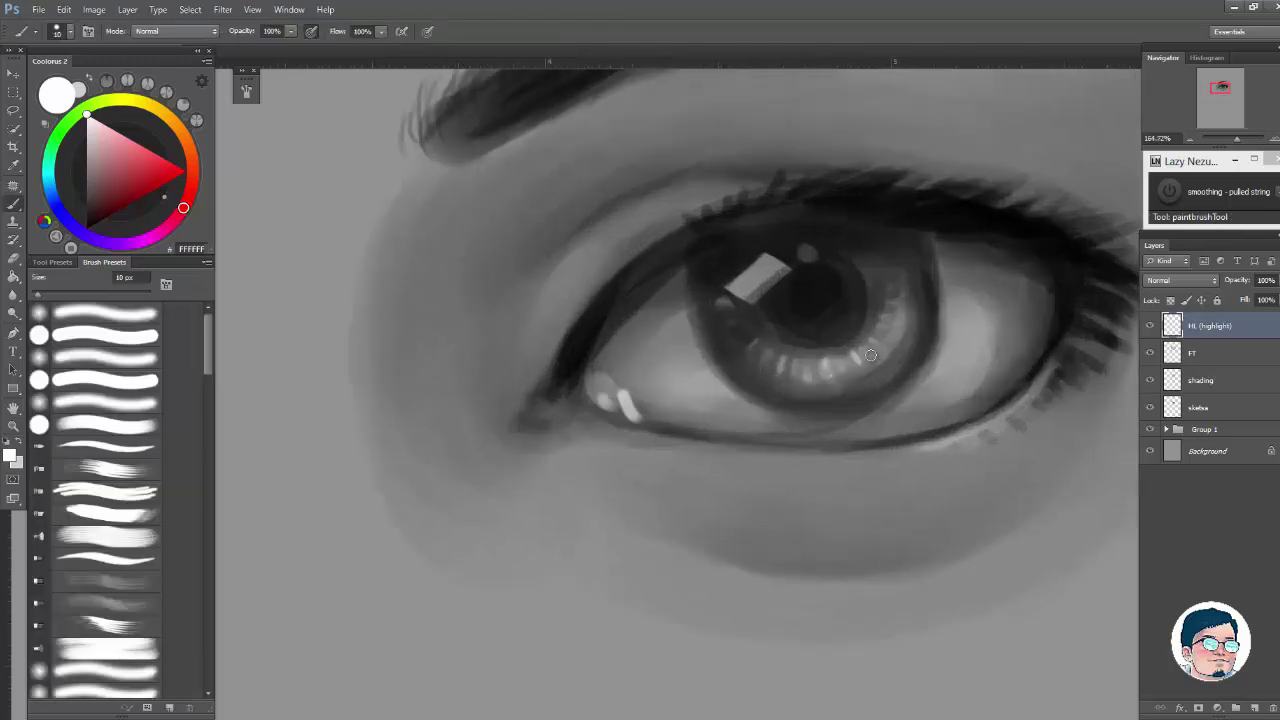
{"action": "left_click_drag", "start_coordinate": [866, 374], "coordinate": [700, 409]}
Step: Dot small white highlights along the outer corner and lower lid rim and on the white of the eye with a 10 px brush
{"action": "left_click_drag", "start_coordinate": [891, 361], "coordinate": [890, 354]}
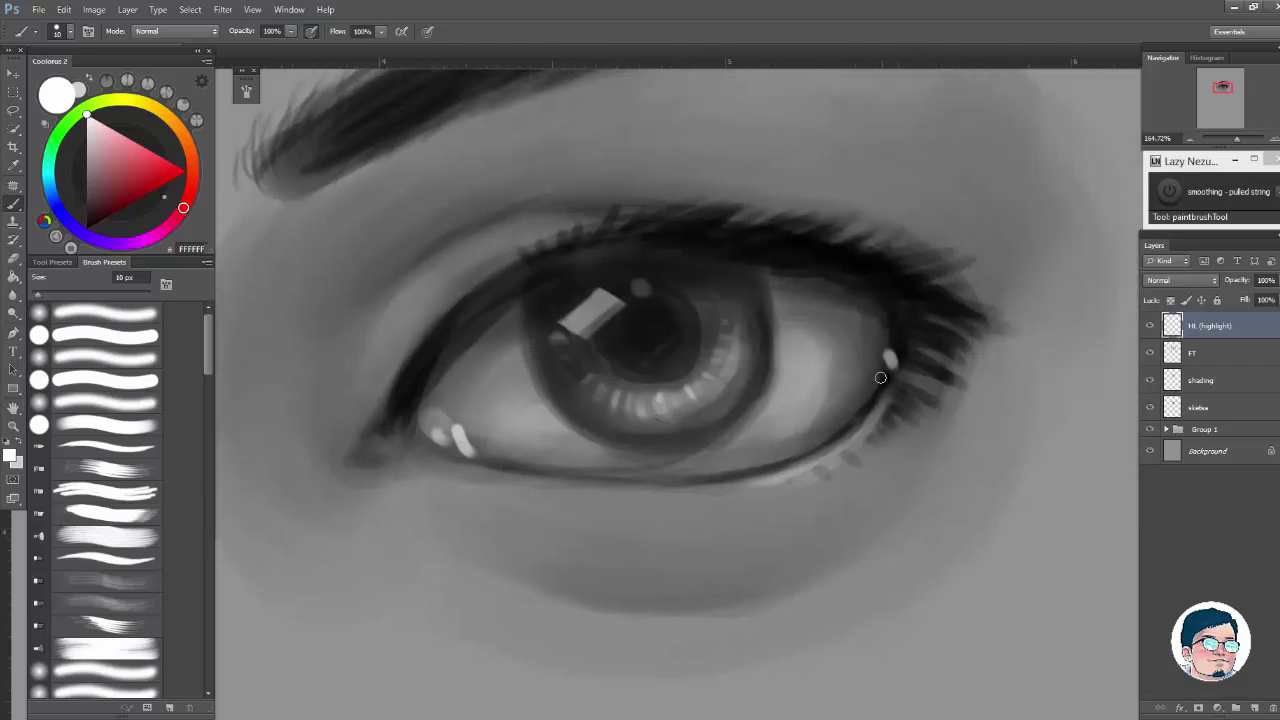
{"action": "left_click_drag", "start_coordinate": [855, 425], "coordinate": [824, 446]}
{"action": "mouse_move", "coordinate": [875, 421]}
{"action": "left_mouse_down"}
{"action": "mouse_move", "coordinate": [808, 469]}
{"action": "mouse_move", "coordinate": [824, 460]}
{"action": "left_mouse_up"}
{"action": "left_click_drag", "start_coordinate": [731, 409], "coordinate": [753, 405]}
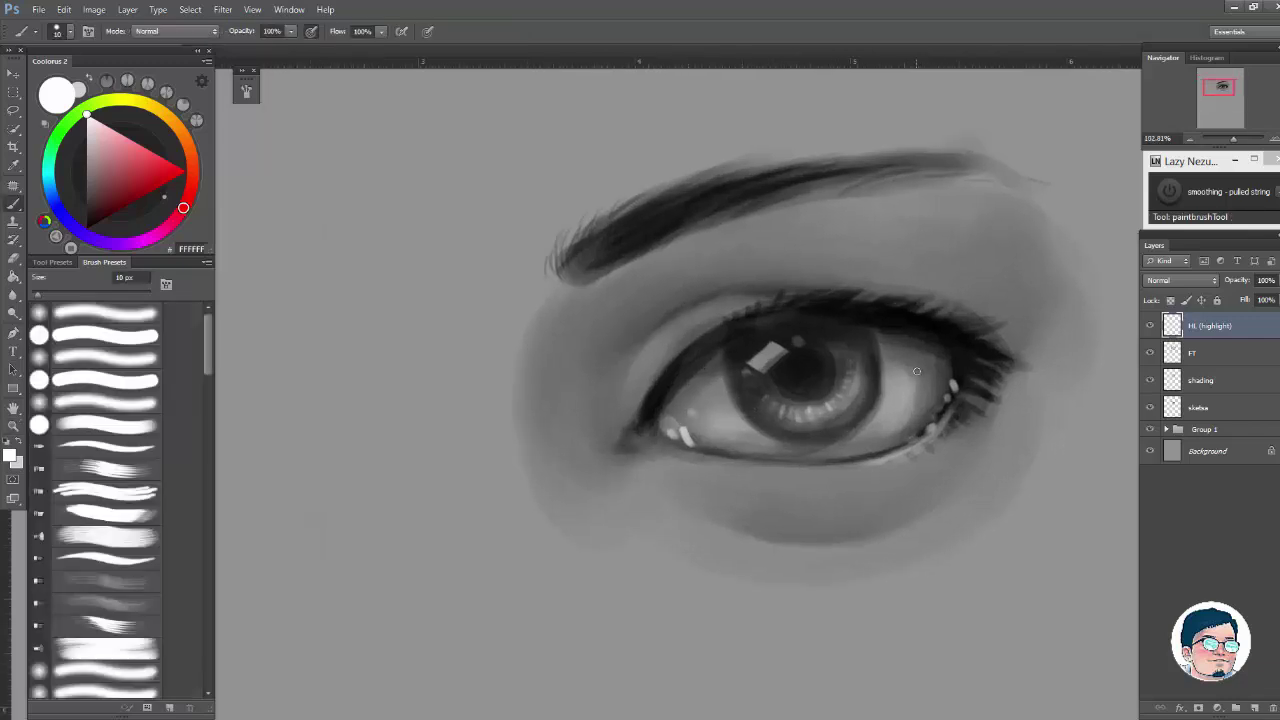
{"action": "scroll", "coordinate": [786, 442], "scroll_direction": "down", "scroll_amount": 4}
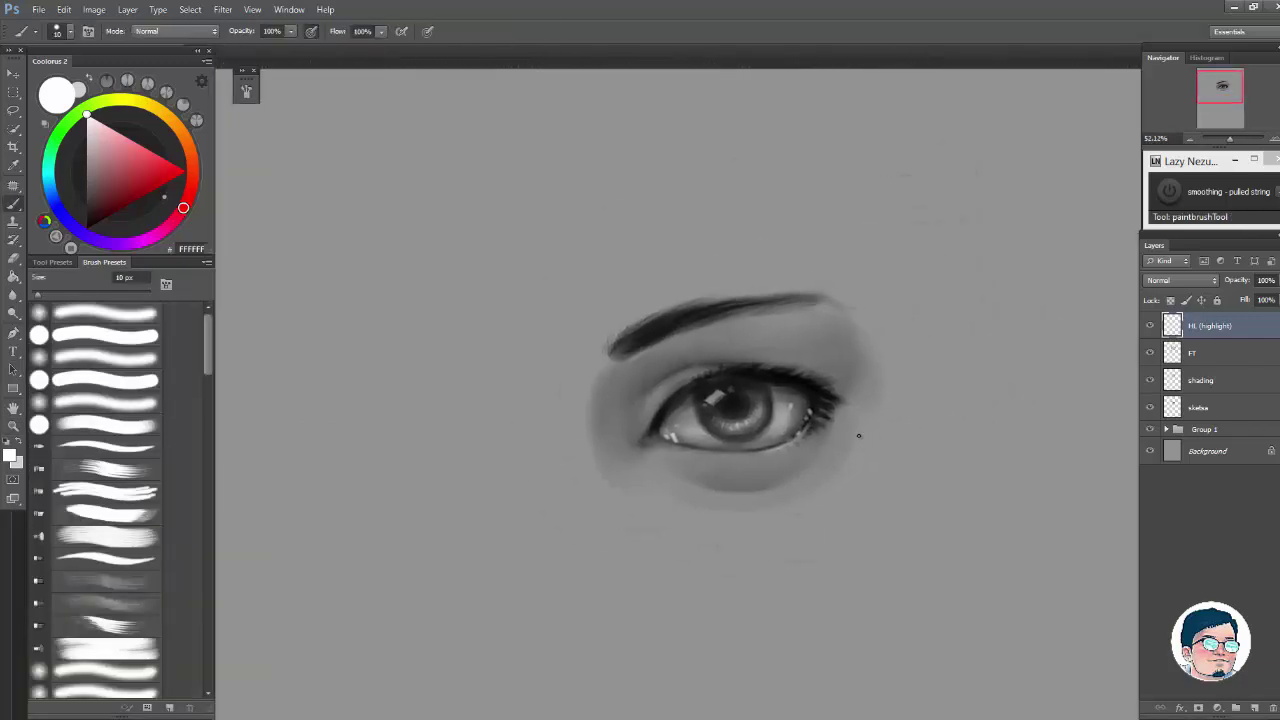
{"action": "scroll", "coordinate": [755, 438], "scroll_direction": "up", "scroll_amount": 4}
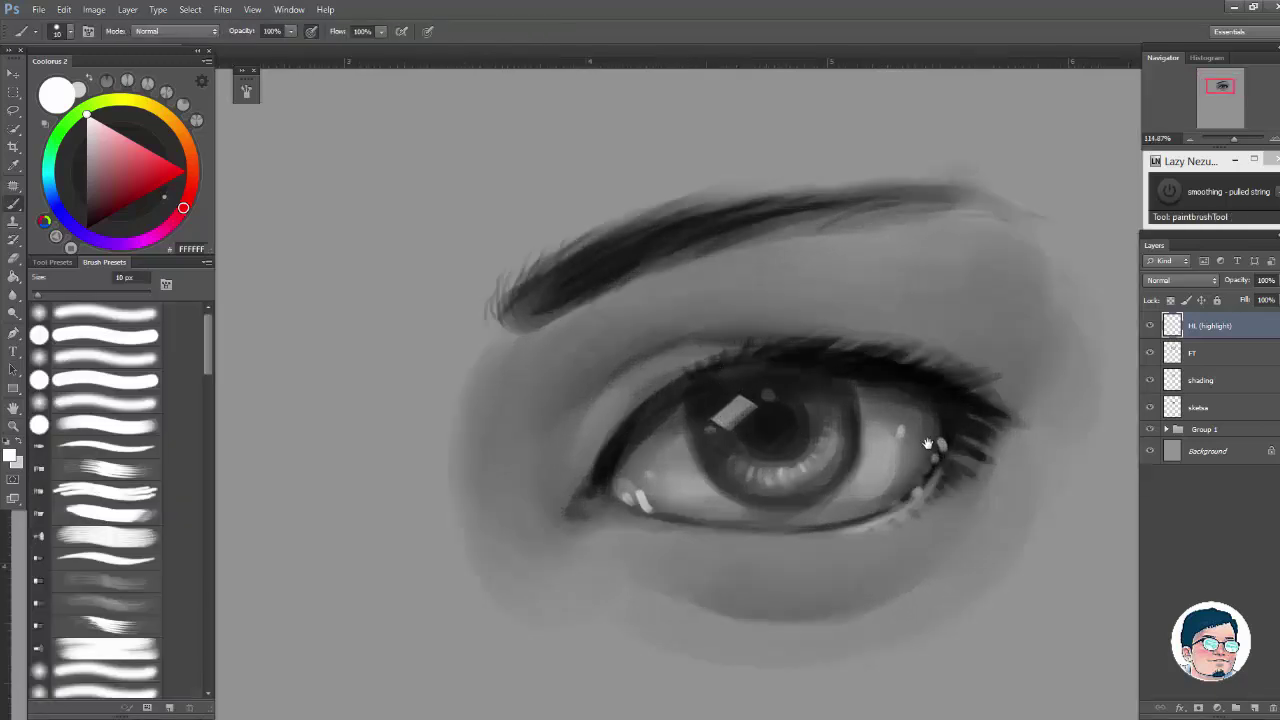
{"action": "left_click_drag", "start_coordinate": [861, 383], "coordinate": [867, 365]}
{"action": "scroll", "coordinate": [713, 459], "scroll_direction": "up", "scroll_amount": 1}
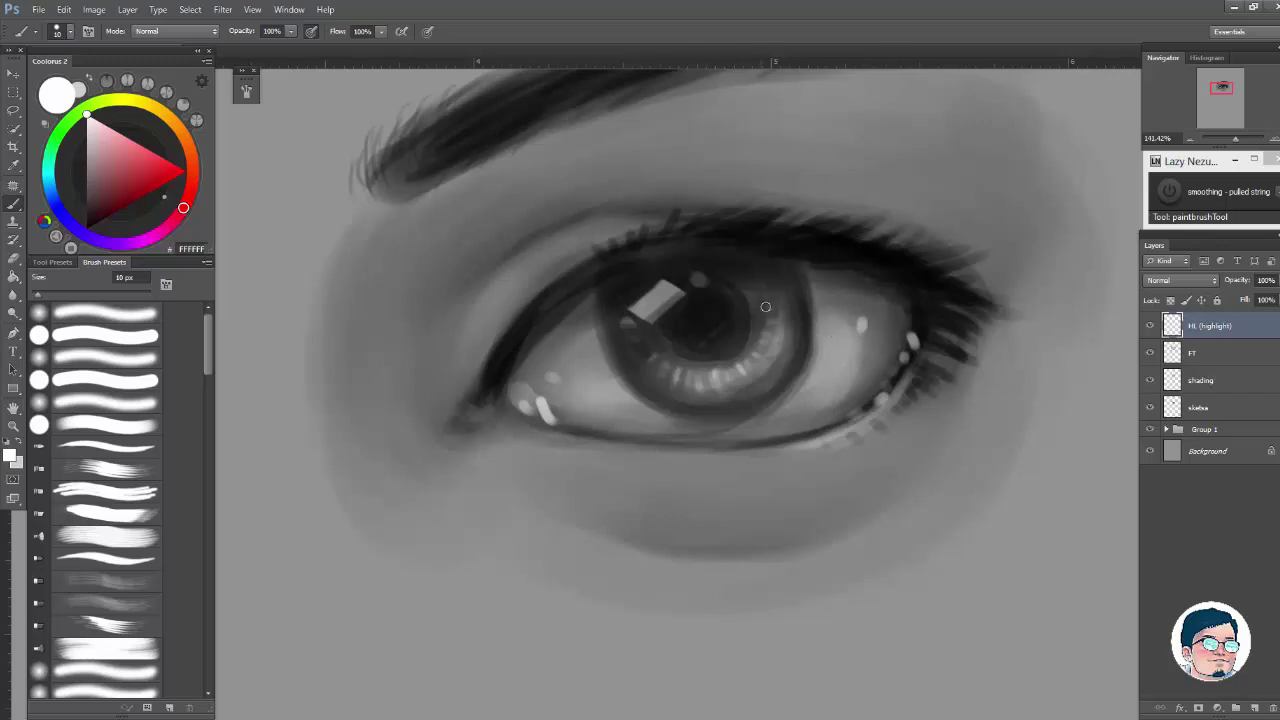
Step: Paint fine lower lashes near the outer corner on the shading layer with a 5 px brush in near-black sampled from the pupil
{"action": "left_click", "coordinate": [1223, 381]}
{"action": "left_click", "coordinate": [713, 318], "text": "alt"}
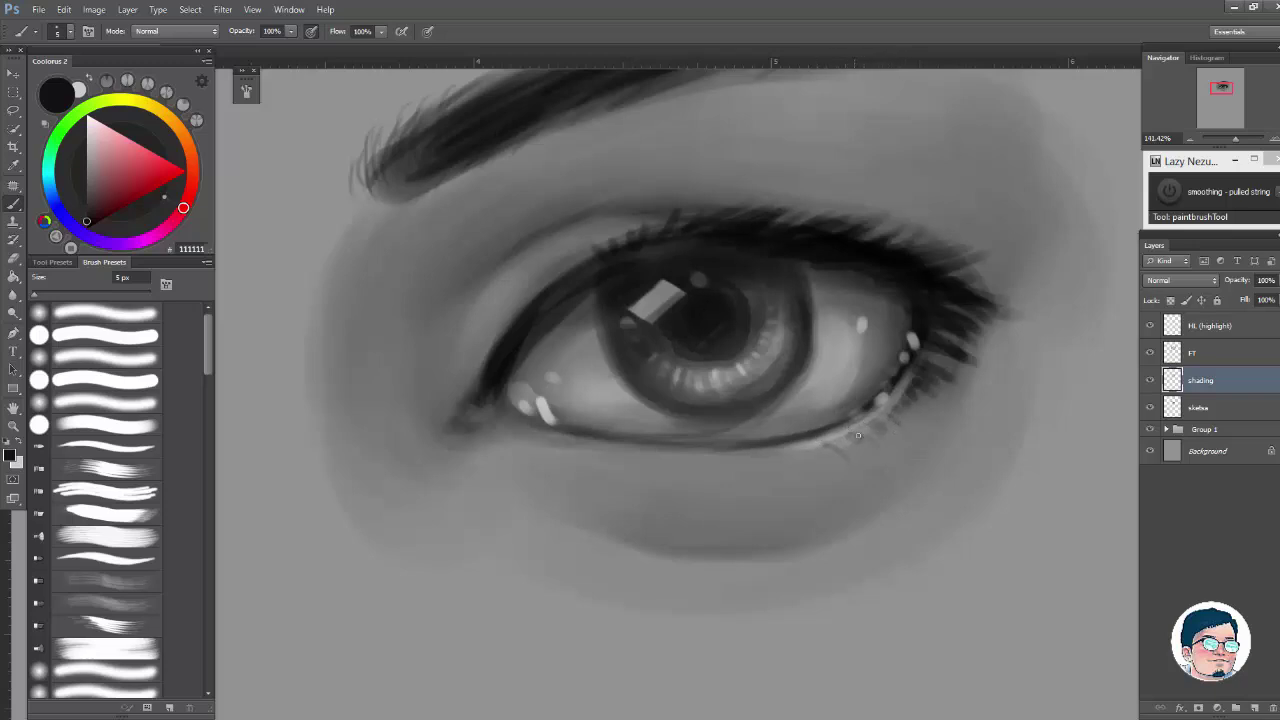
{"action": "left_click", "coordinate": [714, 318], "text": "alt"}
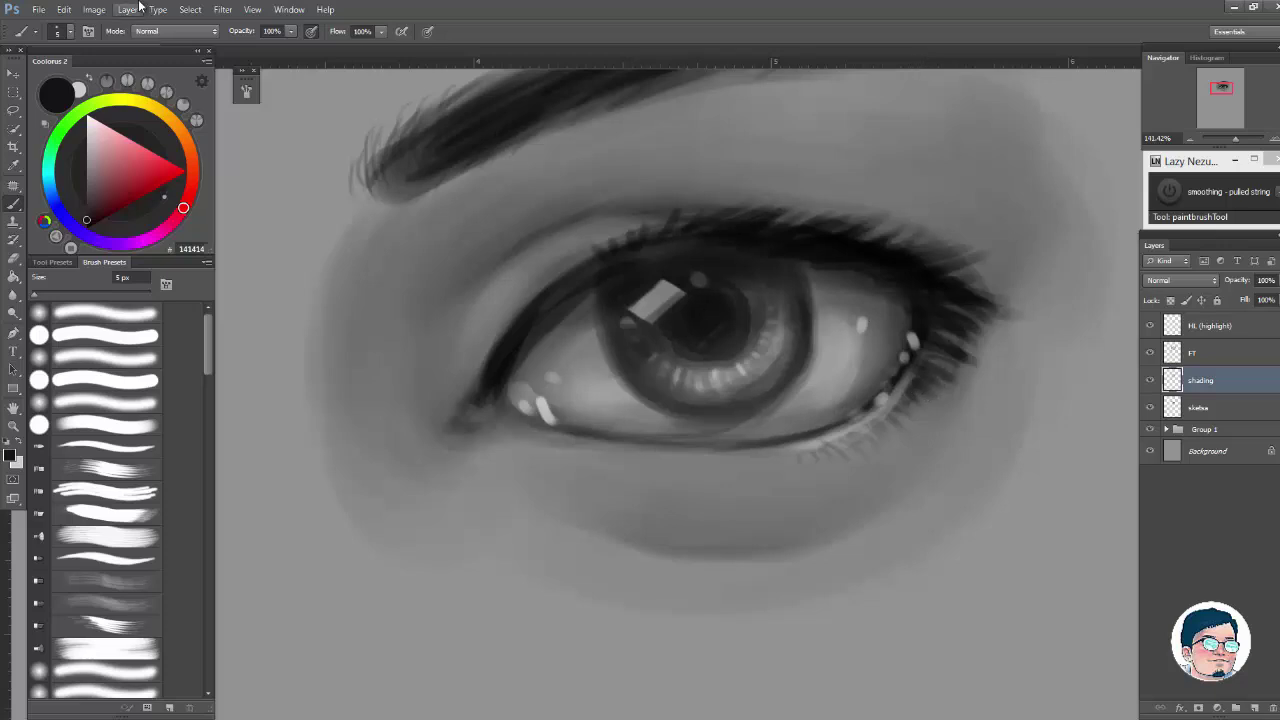
Step: Turn off pen pressure for opacity and add small lashes below the lower lid and along the inner upper lid with a 4 px brush
{"action": "left_click", "coordinate": [310, 34]}
{"action": "key", "text": "p"}
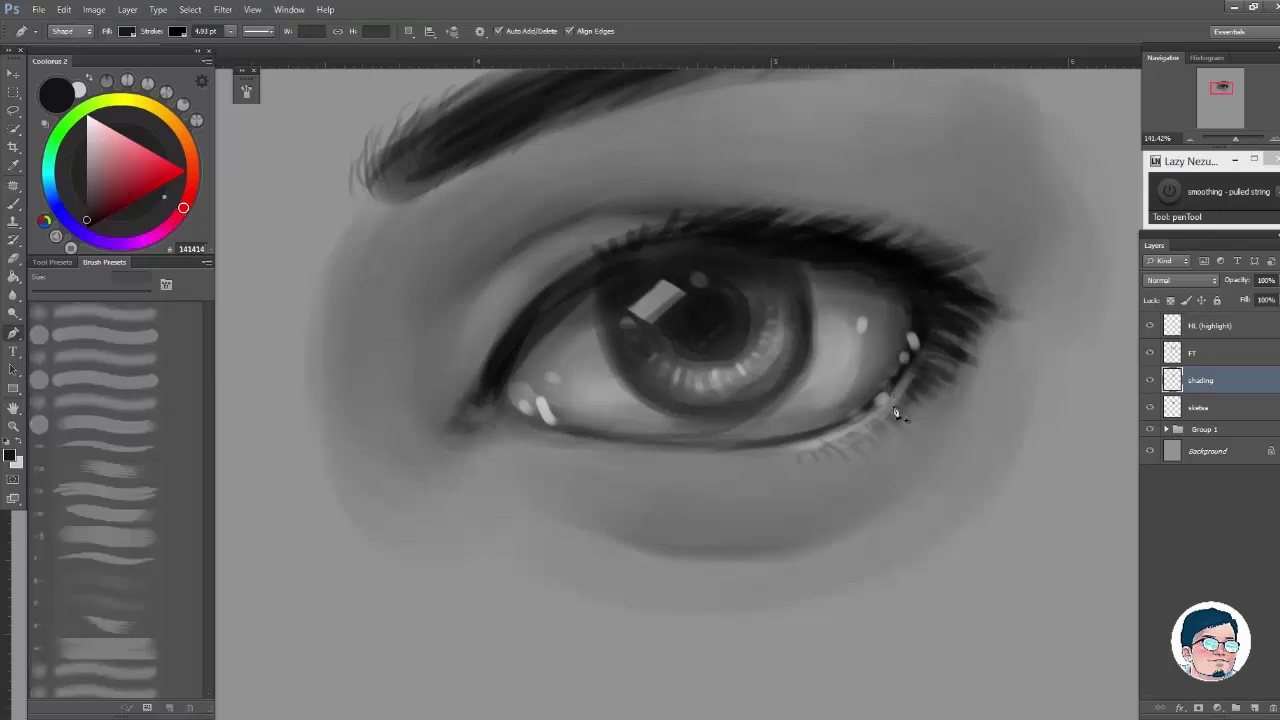
{"action": "key", "text": "b"}
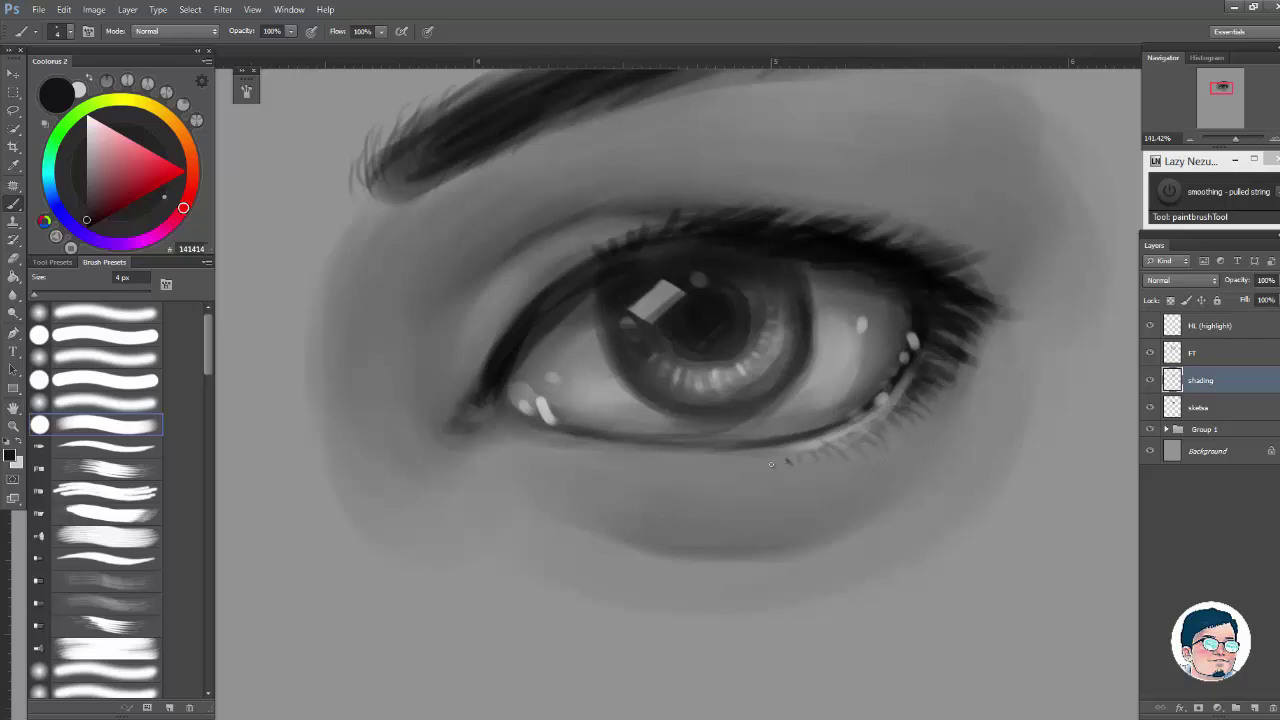
{"action": "left_click_drag", "start_coordinate": [927, 403], "coordinate": [770, 405]}
{"action": "left_click_drag", "start_coordinate": [708, 280], "coordinate": [850, 282]}
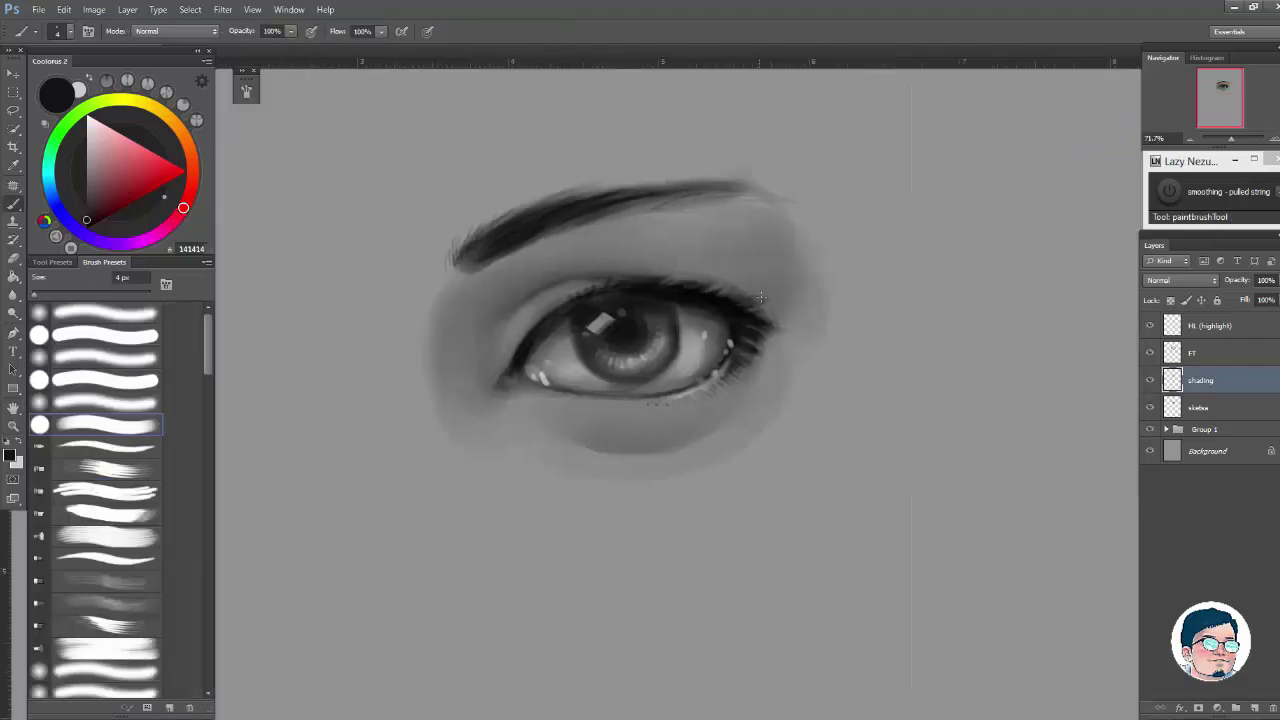
{"action": "left_click_drag", "start_coordinate": [499, 354], "coordinate": [618, 267]}
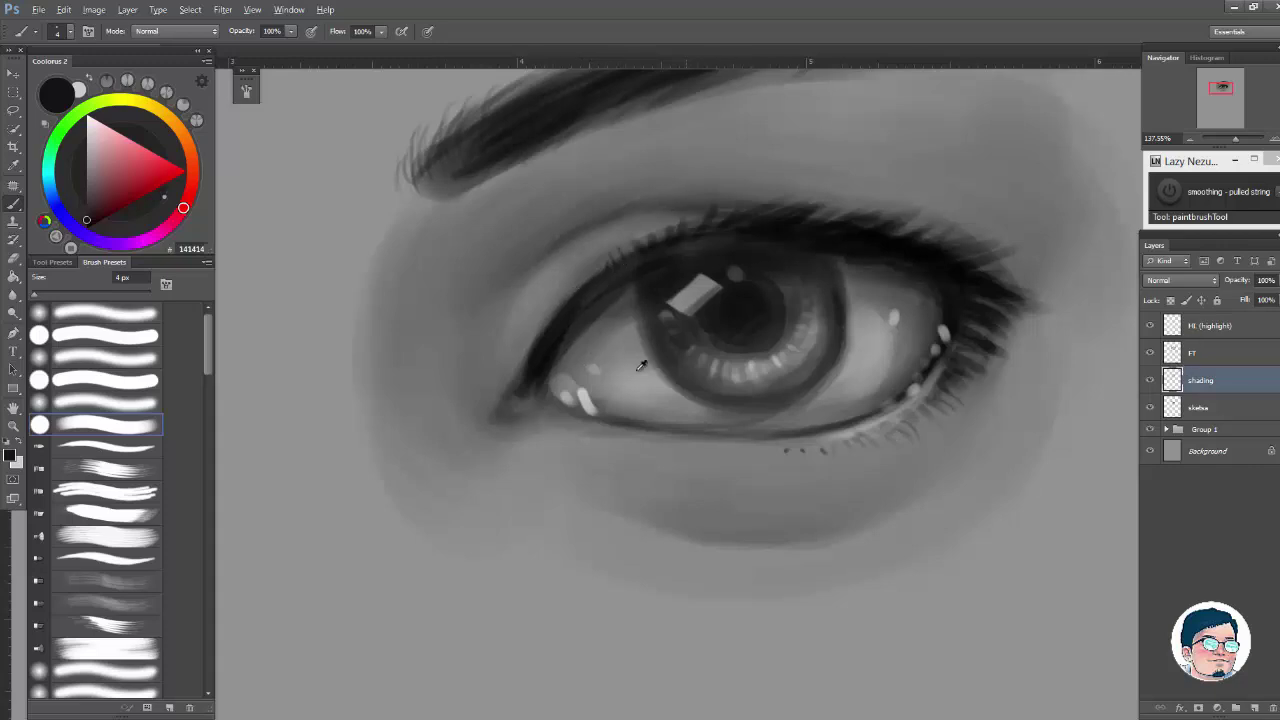
Step: Brighten the inner part of the upper eyelid on the HL (highlight) layer with a white 25 px brush at 30% opacity
{"action": "left_click", "coordinate": [1224, 332]}
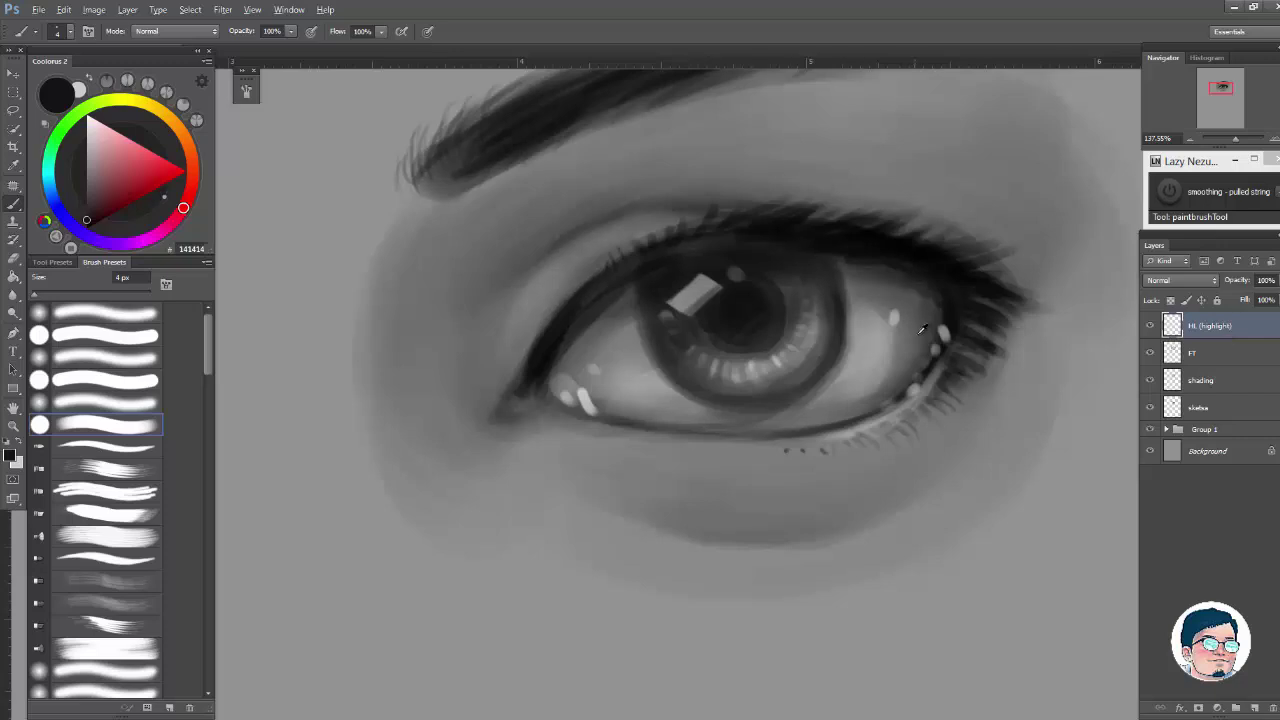
{"action": "left_click_drag", "start_coordinate": [113, 145], "coordinate": [88, 72]}
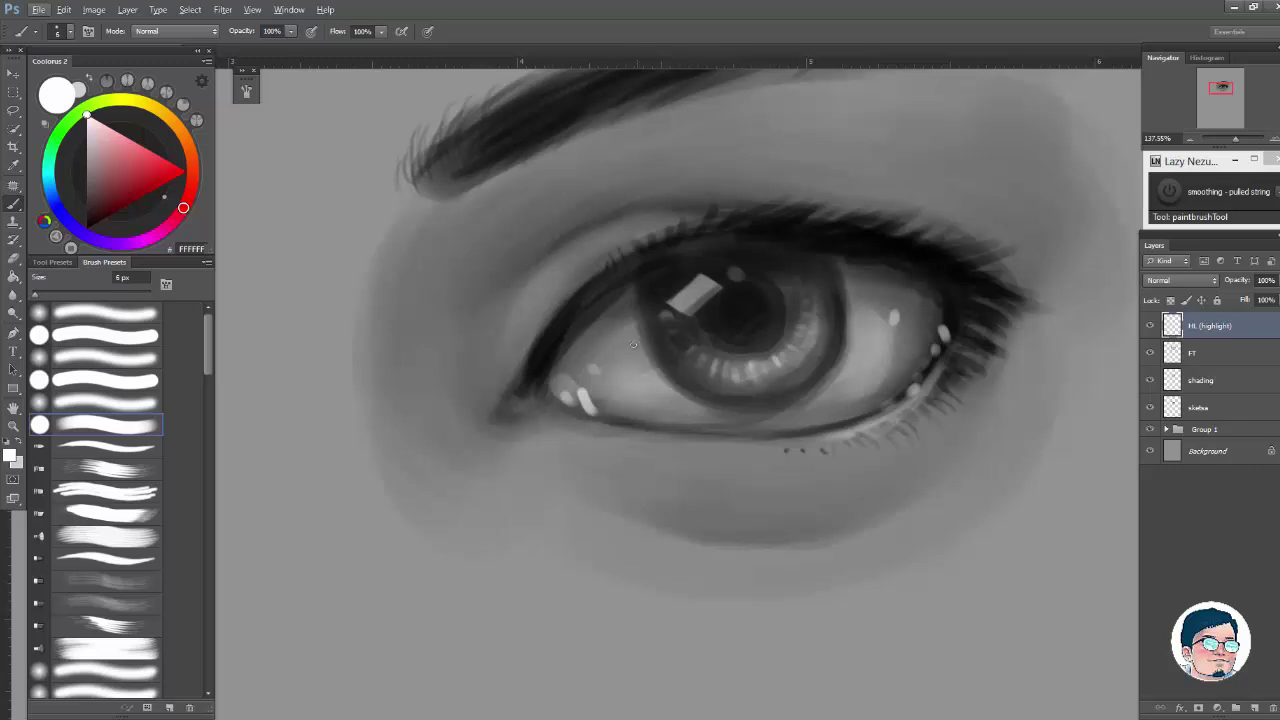
{"action": "left_click", "coordinate": [490, 438]}
{"action": "key", "text": "ctrl+z"}
{"action": "key", "text": "bracketright"}
{"action": "key", "text": "bracketright"}
{"action": "key", "text": "bracketright"}
{"action": "key", "text": "bracketright"}
{"action": "key", "text": "bracketright"}
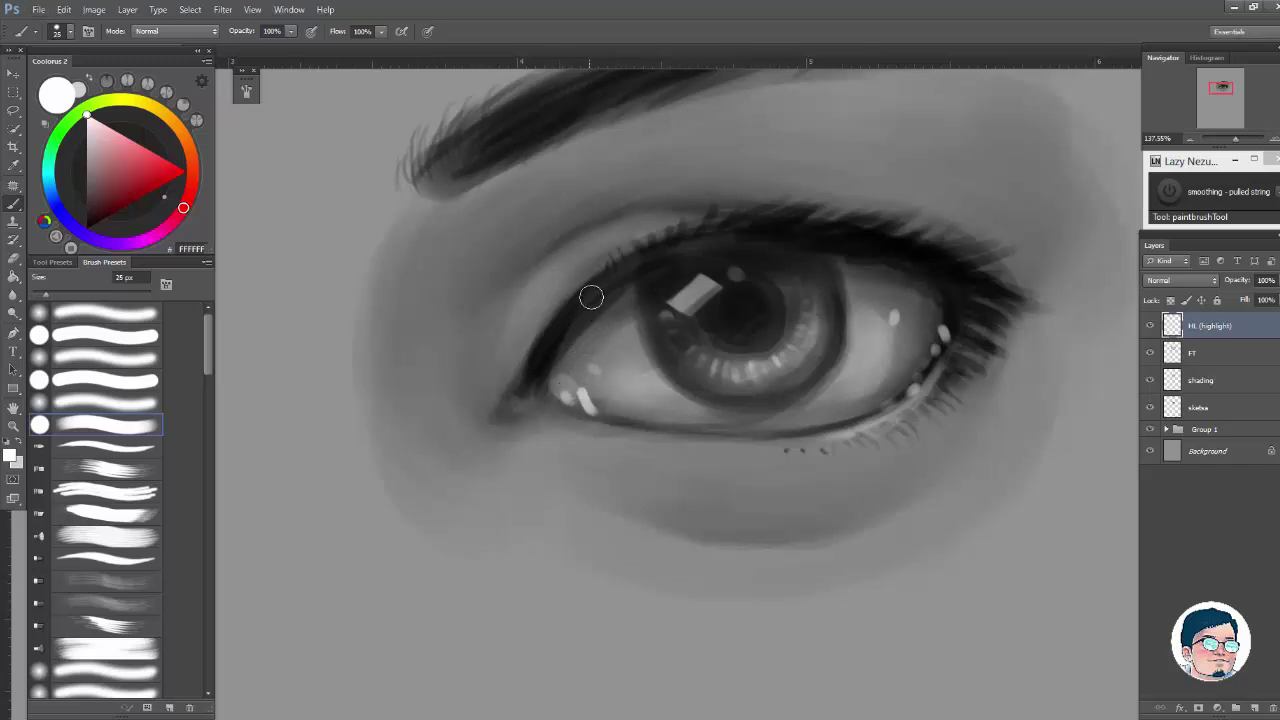
{"action": "key", "text": "3"}
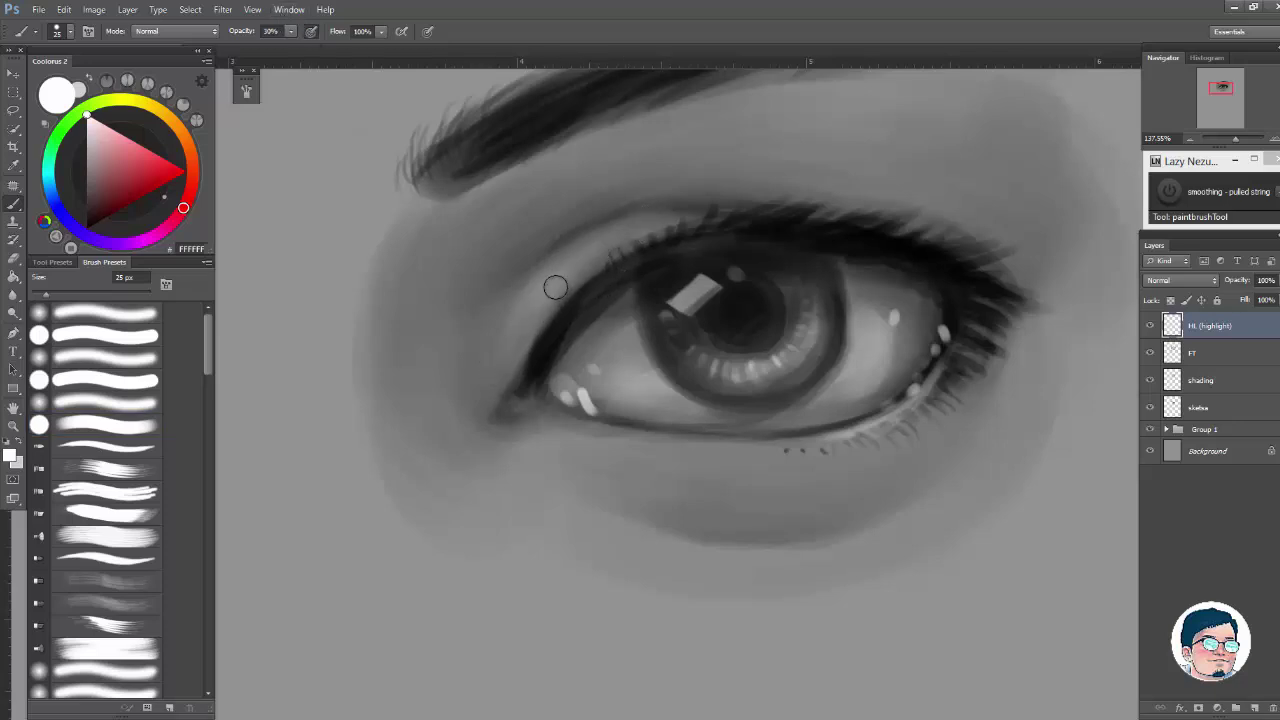
{"action": "key", "text": "ctrl+0"}
{"action": "left_click_drag", "start_coordinate": [786, 211], "coordinate": [834, 214]}
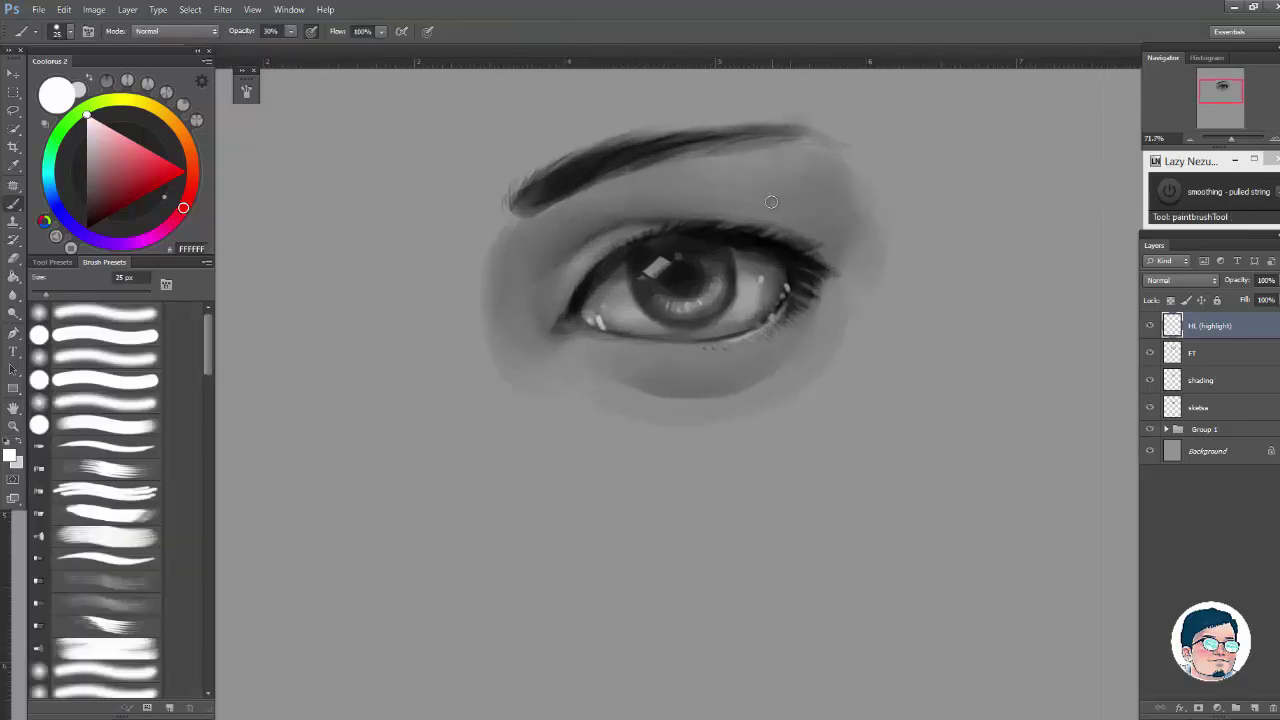
Step: Brighten the skin between the eyebrow's outer end and the upper lid with a white 70 px brush at 30% opacity
{"action": "key", "text": "bracketright"}
{"action": "key", "text": "bracketright"}
{"action": "key", "text": "bracketright"}
{"action": "key", "text": "bracketright"}
{"action": "left_click_drag", "start_coordinate": [736, 192], "coordinate": [778, 185]}
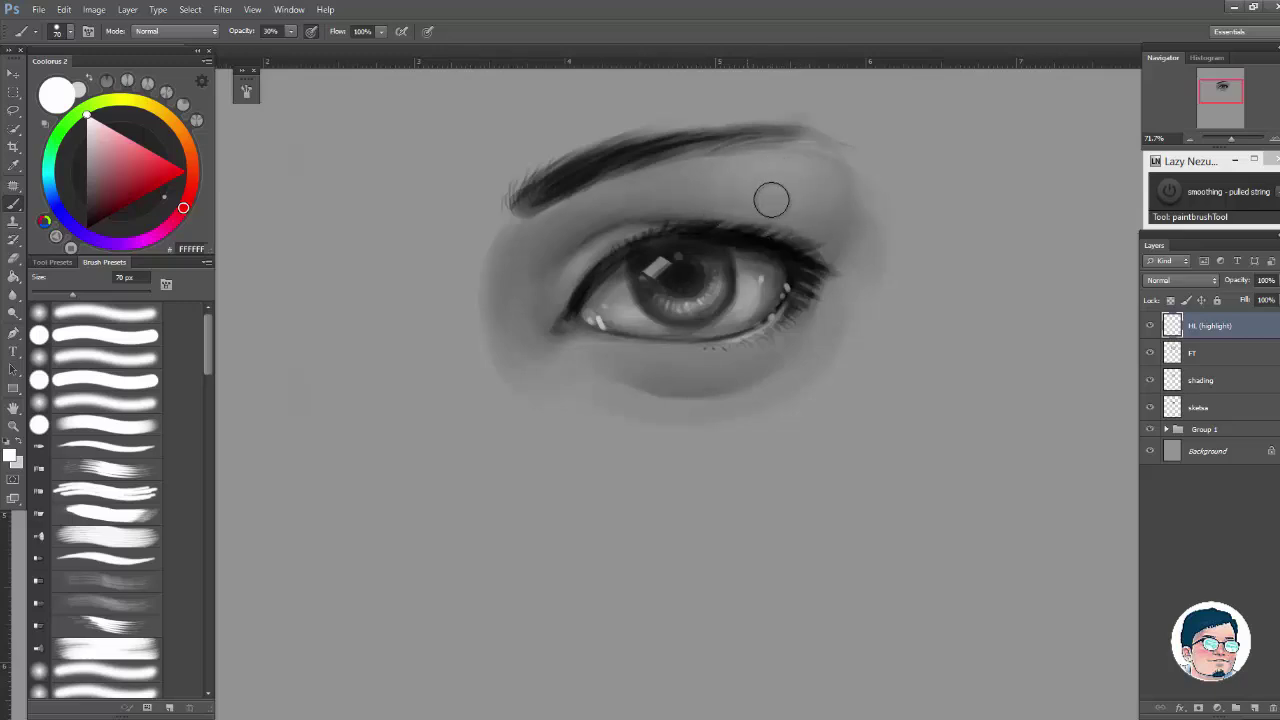
{"action": "key", "text": "z"}
{"action": "left_click", "coordinate": [834, 190]}
{"action": "left_click_drag", "start_coordinate": [834, 190], "coordinate": [855, 178]}
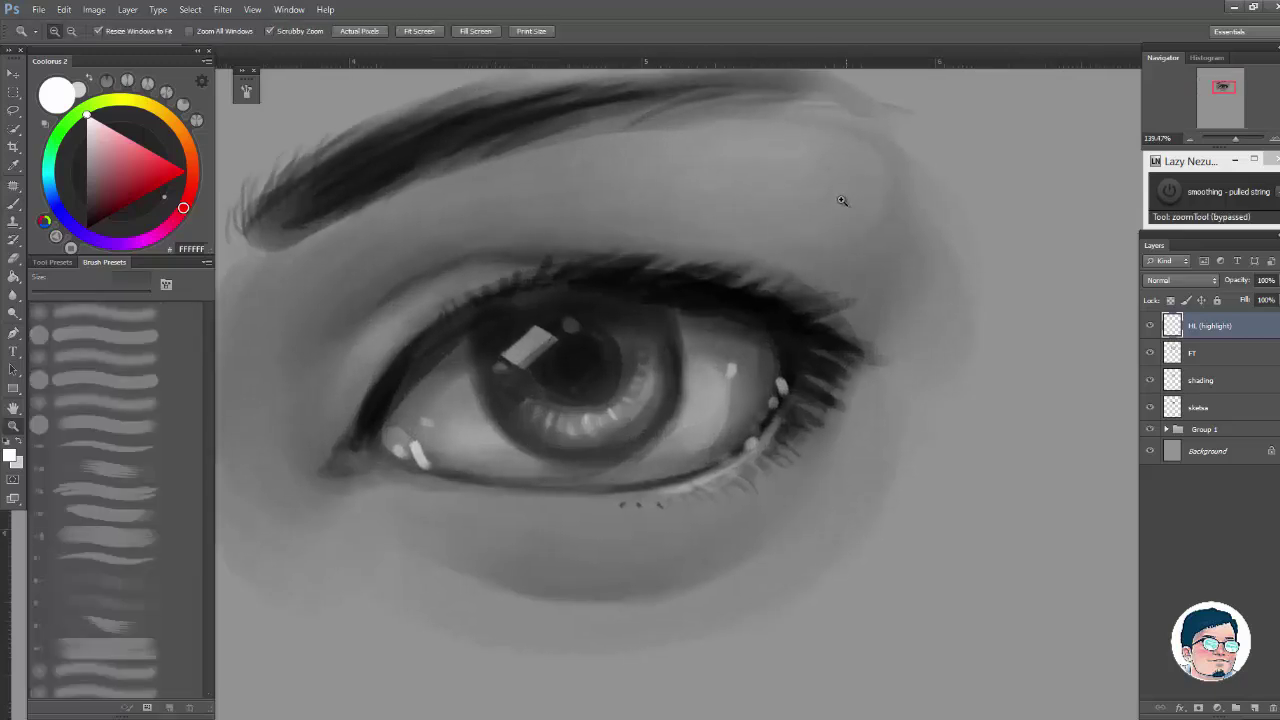
{"action": "key", "text": "b"}
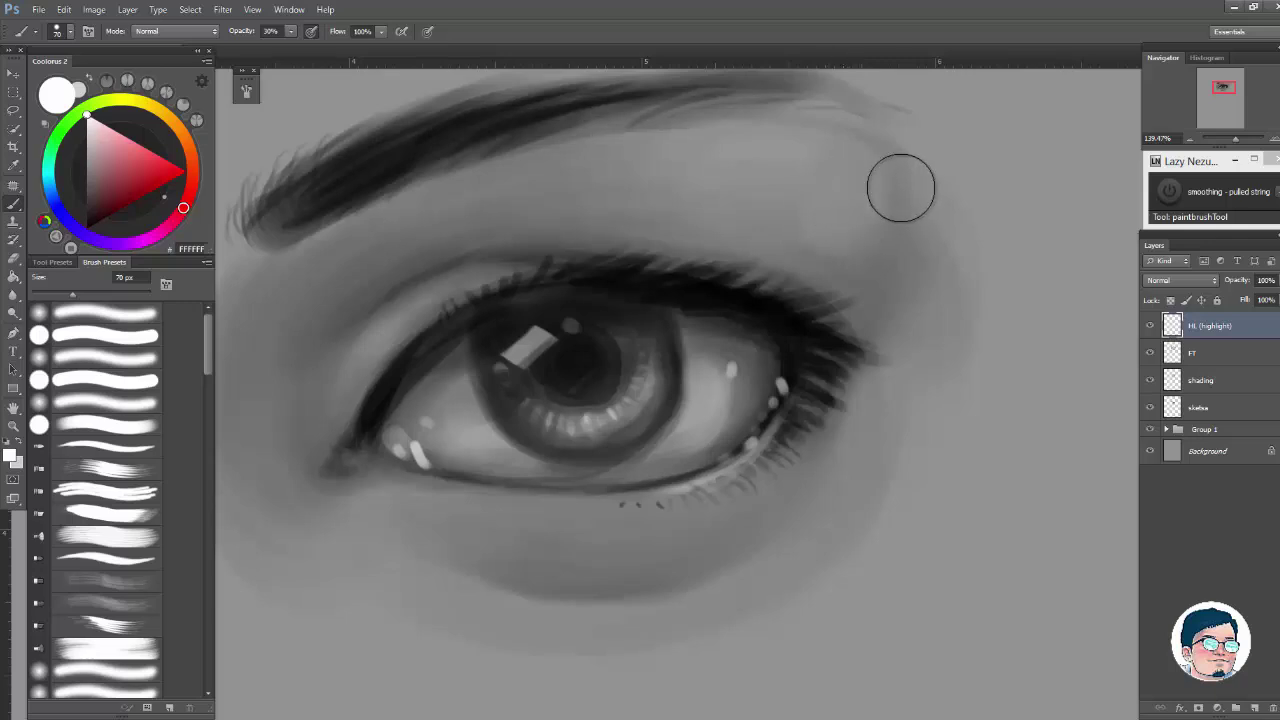
{"action": "key", "text": "z"}
{"action": "left_click_drag", "start_coordinate": [880, 231], "coordinate": [782, 257]}
{"action": "key", "text": "b"}
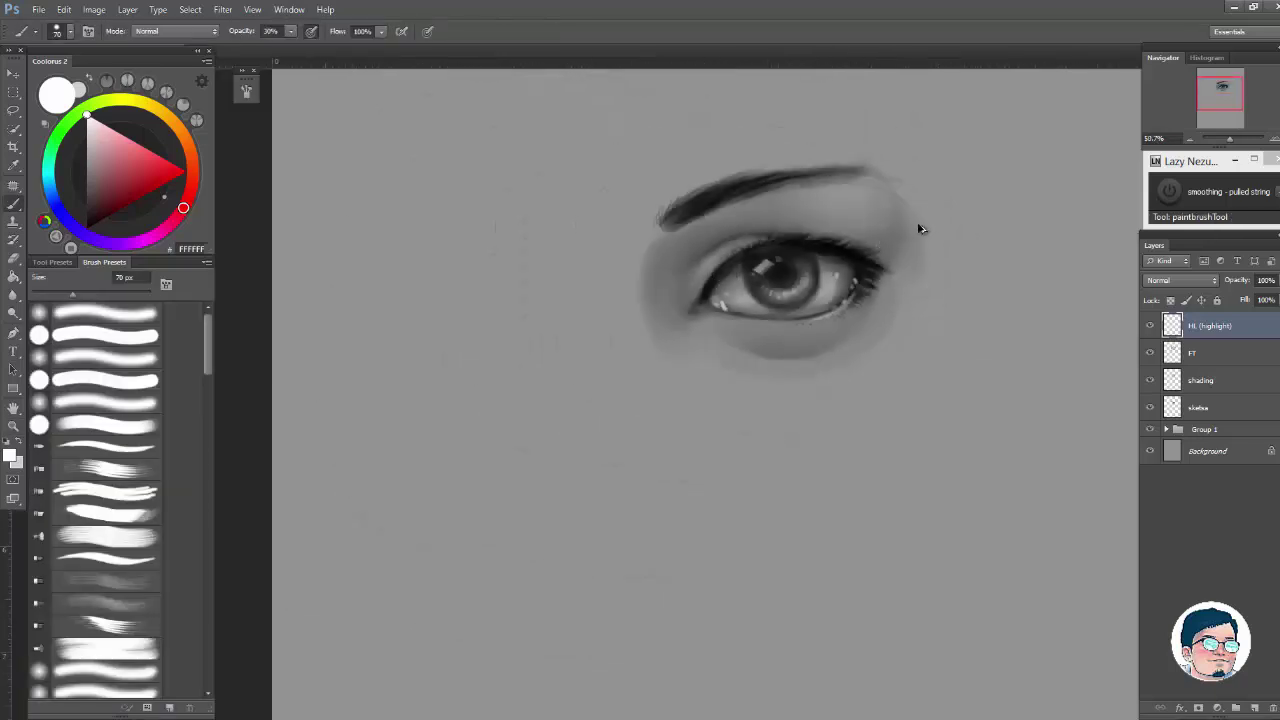
{"action": "left_click_drag", "start_coordinate": [921, 229], "coordinate": [932, 230]}
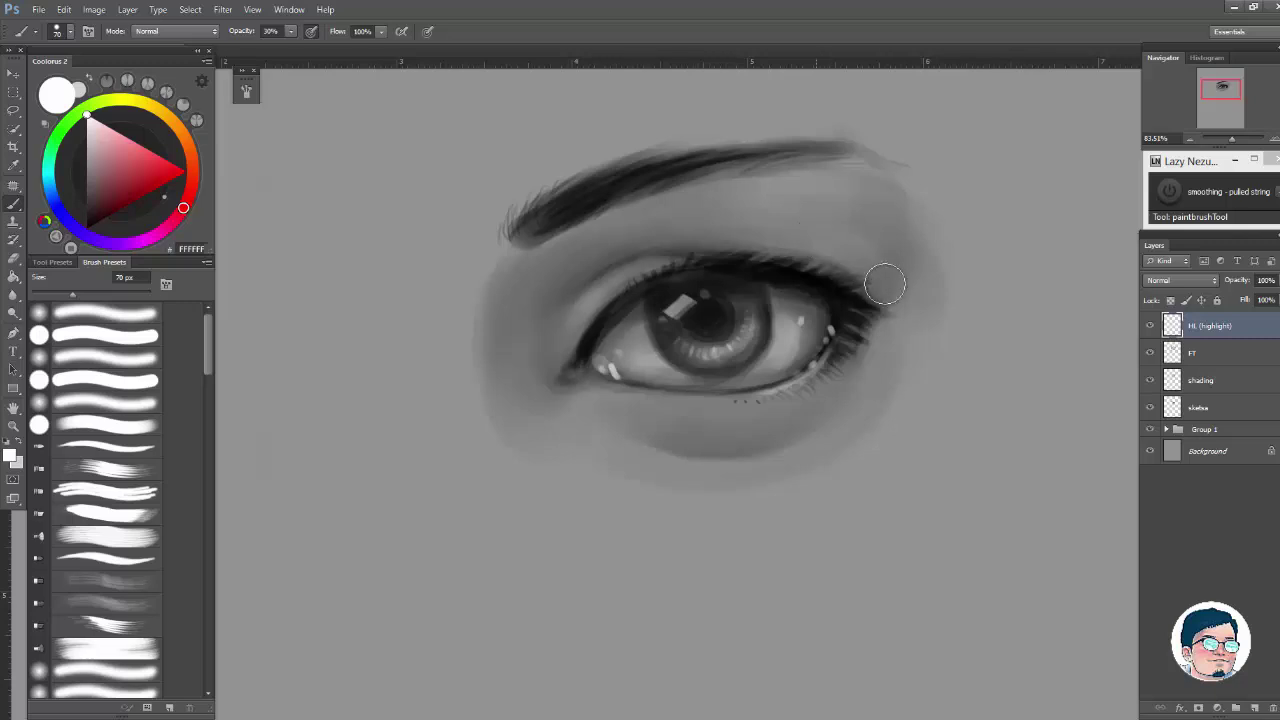
Step: Paint a soft white highlight on the skin below the inner eye corner with a 40 px brush, redoing the first stroke
{"action": "left_click_drag", "start_coordinate": [535, 335], "coordinate": [517, 380]}
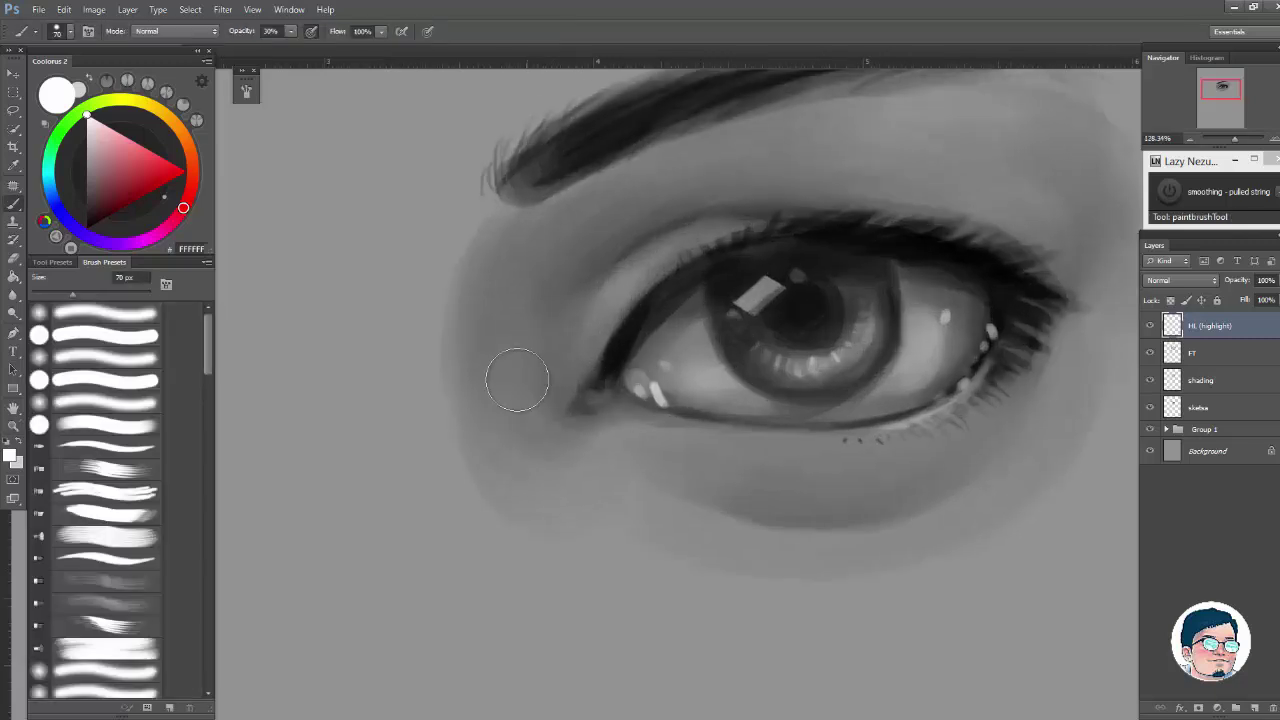
{"action": "key", "text": "bracketleft"}
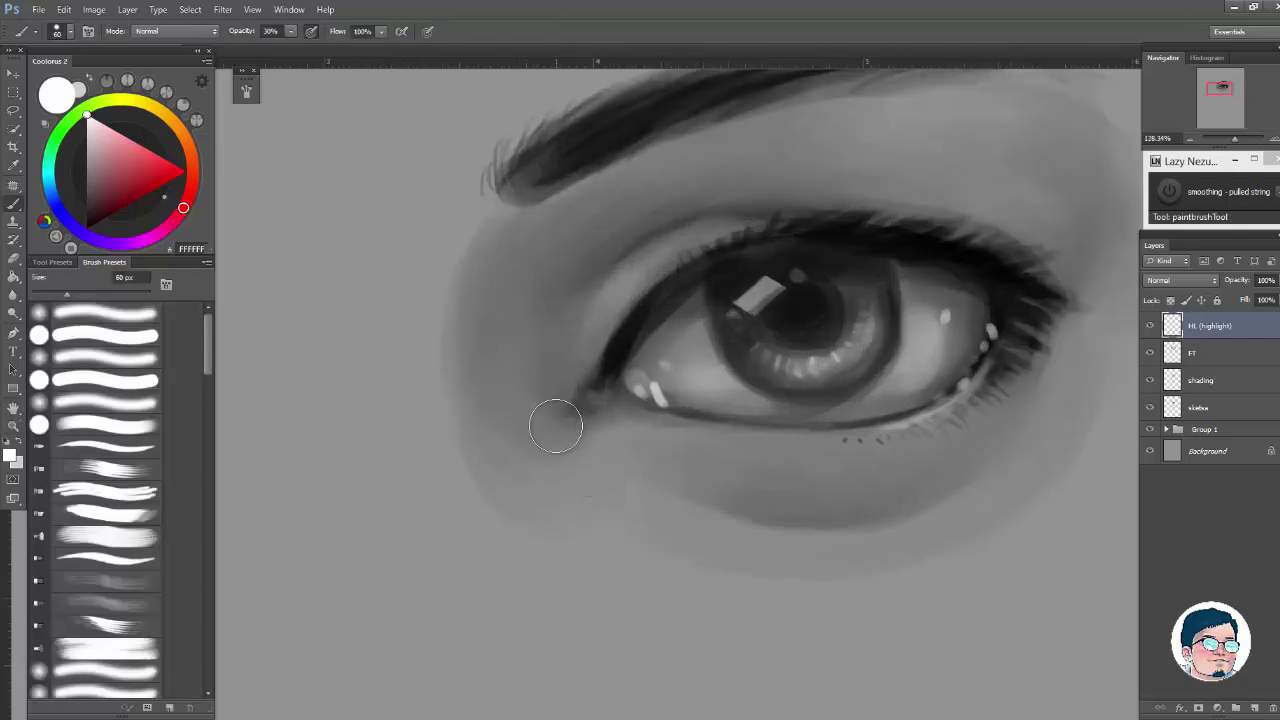
{"action": "key", "text": "bracketleft"}
{"action": "key", "text": "bracketleft"}
{"action": "mouse_move", "coordinate": [577, 447]}
{"action": "left_mouse_down"}
{"action": "mouse_move", "coordinate": [587, 506]}
{"action": "mouse_move", "coordinate": [568, 460]}
{"action": "mouse_move", "coordinate": [565, 492]}
{"action": "mouse_move", "coordinate": [603, 500]}
{"action": "mouse_move", "coordinate": [571, 459]}
{"action": "mouse_move", "coordinate": [567, 474]}
{"action": "mouse_move", "coordinate": [612, 495]}
{"action": "left_mouse_up"}
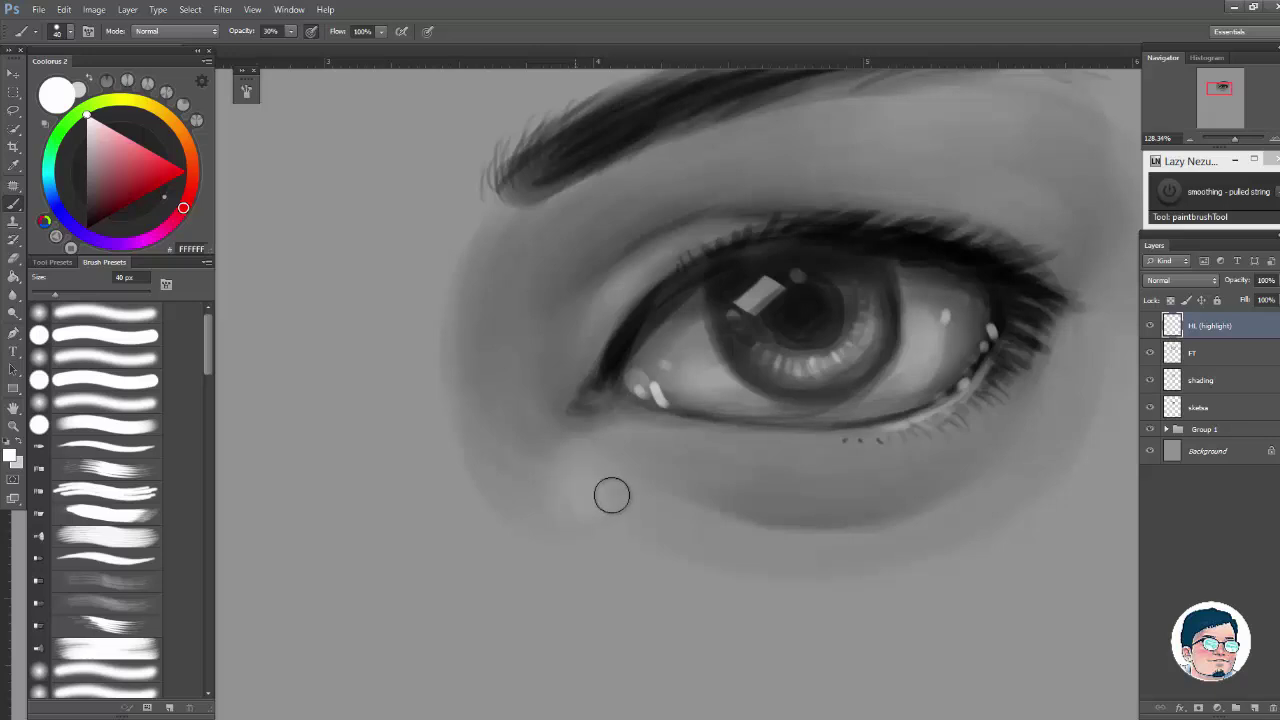
{"action": "key", "text": "ctrl+z"}
{"action": "mouse_move", "coordinate": [603, 462]}
{"action": "left_mouse_down"}
{"action": "mouse_move", "coordinate": [580, 451]}
{"action": "mouse_move", "coordinate": [577, 469]}
{"action": "mouse_move", "coordinate": [583, 512]}
{"action": "mouse_move", "coordinate": [606, 541]}
{"action": "left_mouse_up"}
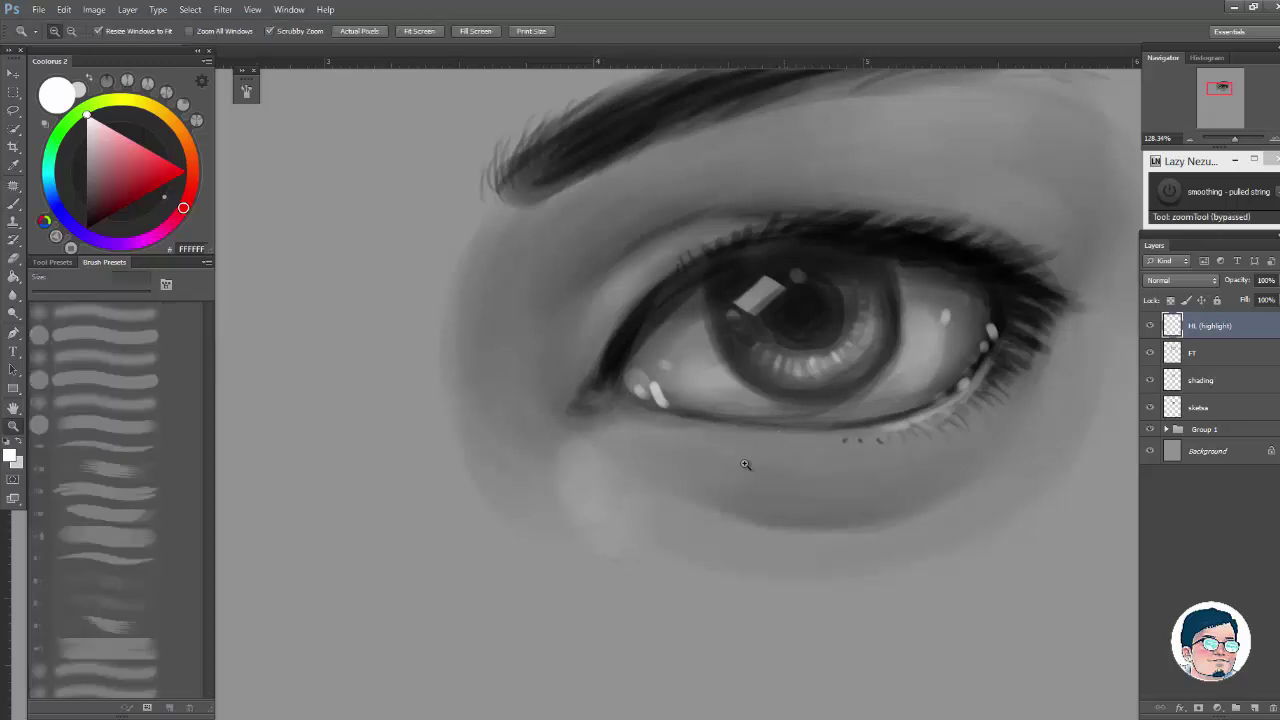
Step: Refine the soft highlight along the inner part of the upper eyelid with a white 15 px brush at 30% opacity
{"action": "left_click_drag", "start_coordinate": [749, 466], "coordinate": [712, 460]}
{"action": "left_click_drag", "start_coordinate": [627, 340], "coordinate": [709, 266]}
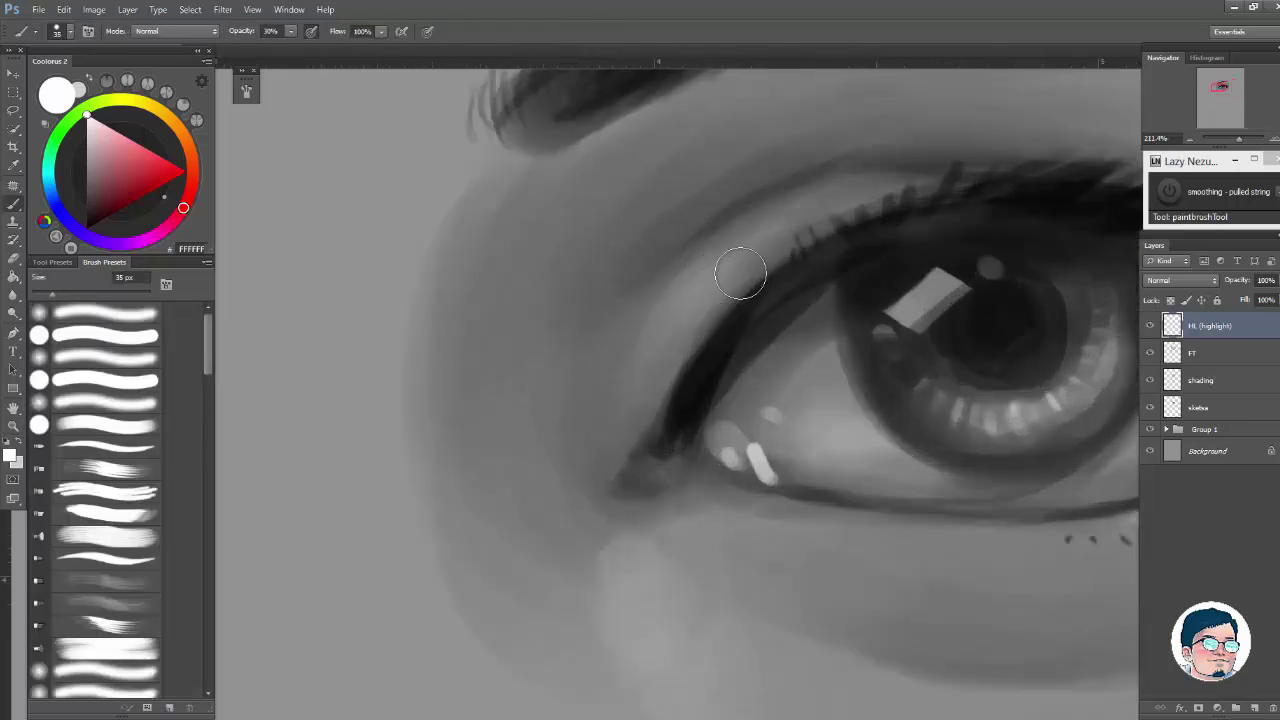
{"action": "left_click_drag", "start_coordinate": [890, 240], "coordinate": [780, 356]}
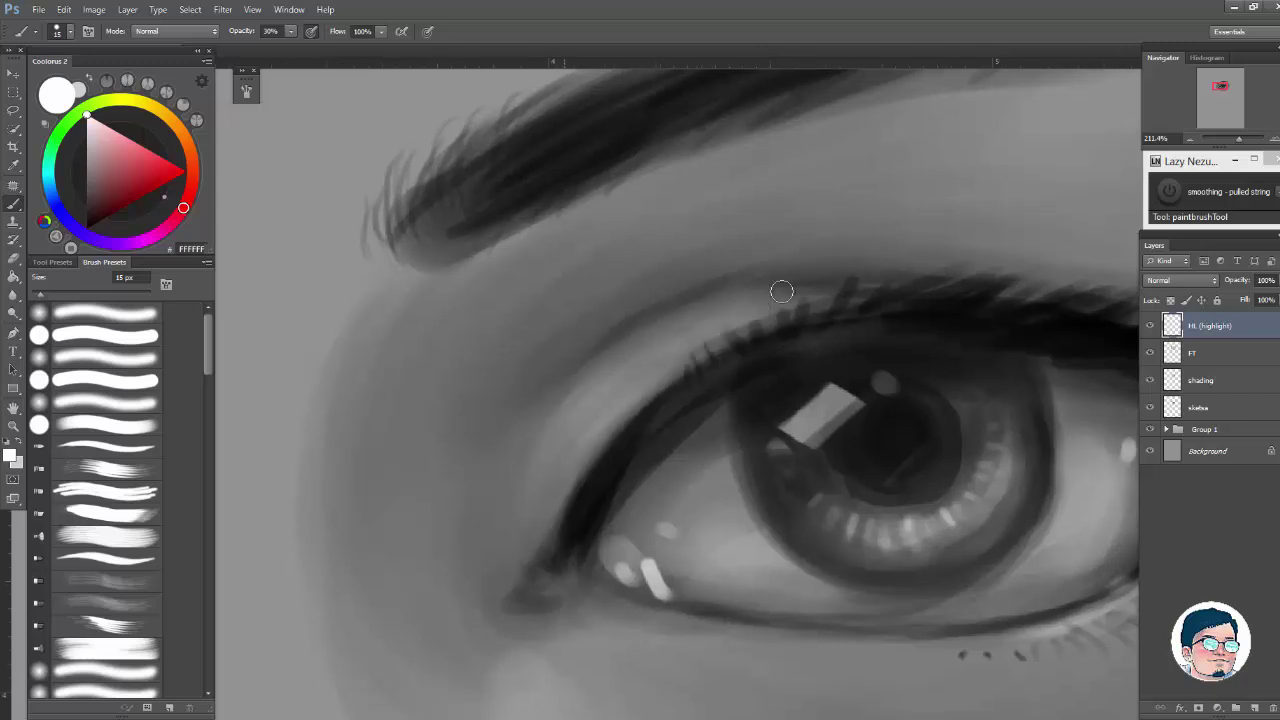
{"action": "left_click_drag", "start_coordinate": [855, 282], "coordinate": [715, 290]}
{"action": "scroll", "coordinate": [933, 336], "scroll_direction": "up", "scroll_amount": 6}
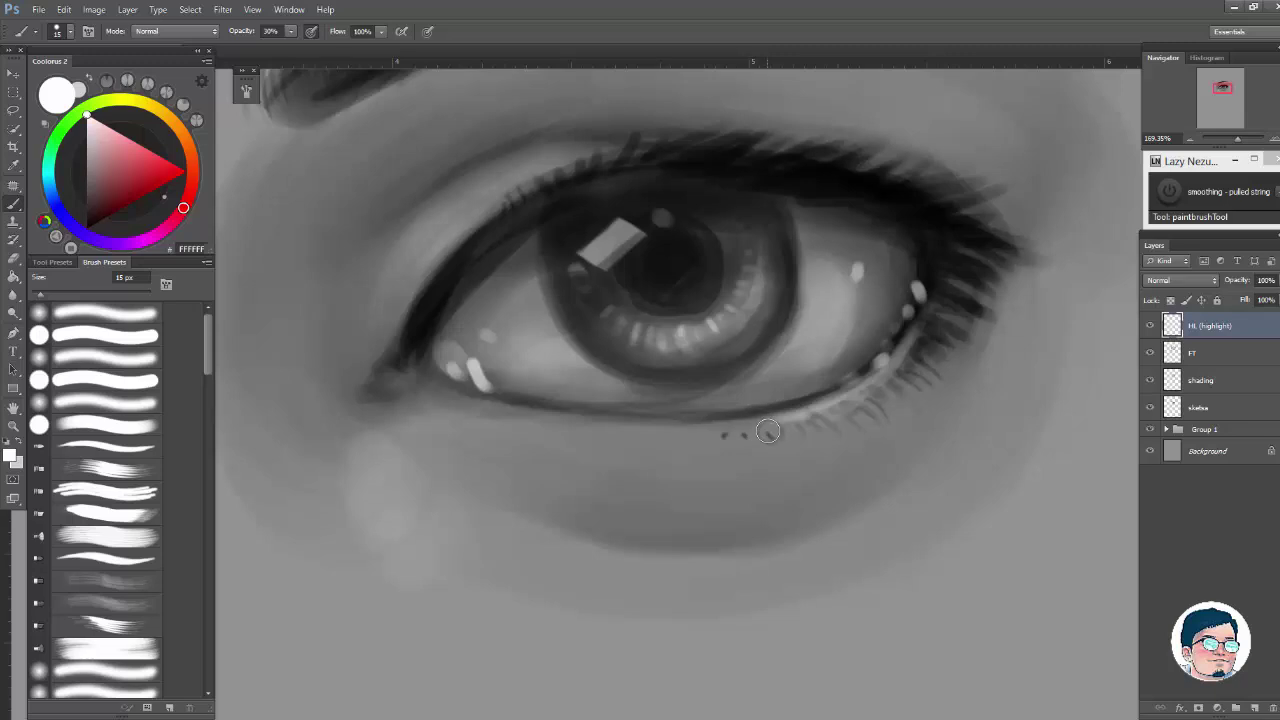
{"action": "left_click", "coordinate": [769, 434]}
Step: Strengthen the highlight just below the inner eye corner with a white 35 px brush
{"action": "key", "text": "bracketright"}
{"action": "key", "text": "bracketright"}
{"action": "scroll", "coordinate": [952, 305], "scroll_direction": "down", "scroll_amount": 4}
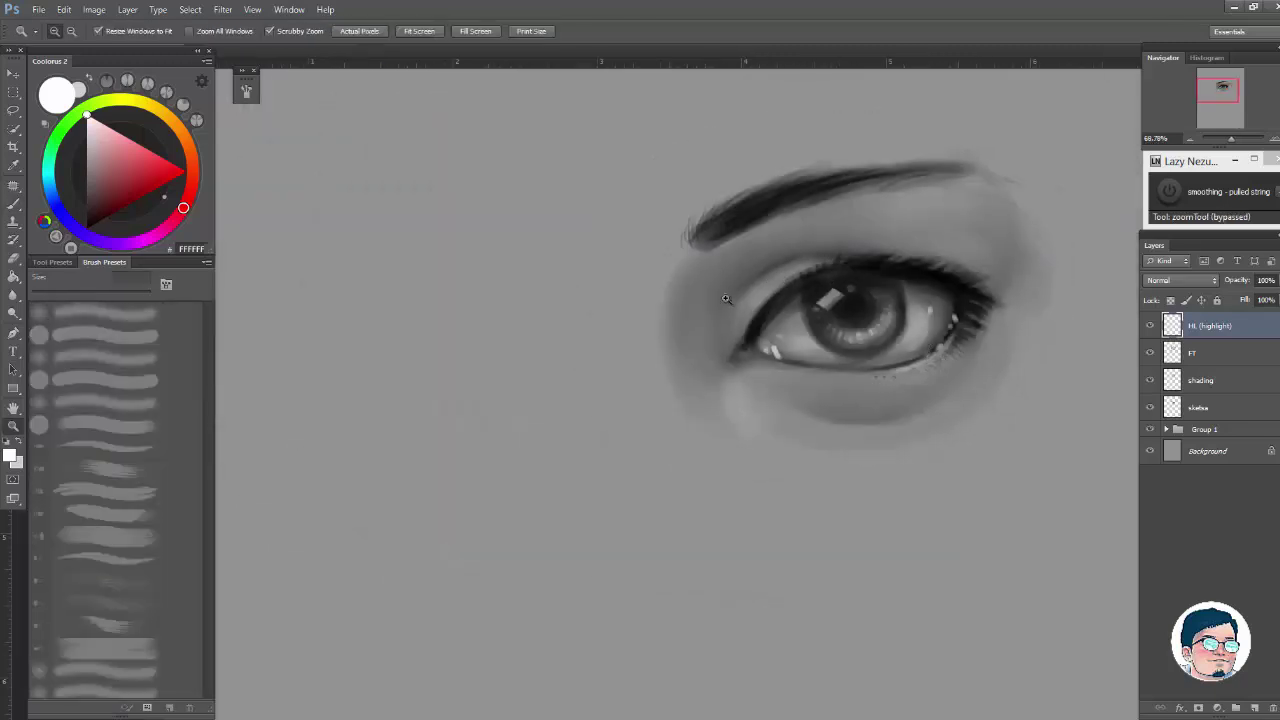
{"action": "scroll", "coordinate": [720, 392], "scroll_direction": "up", "scroll_amount": 3}
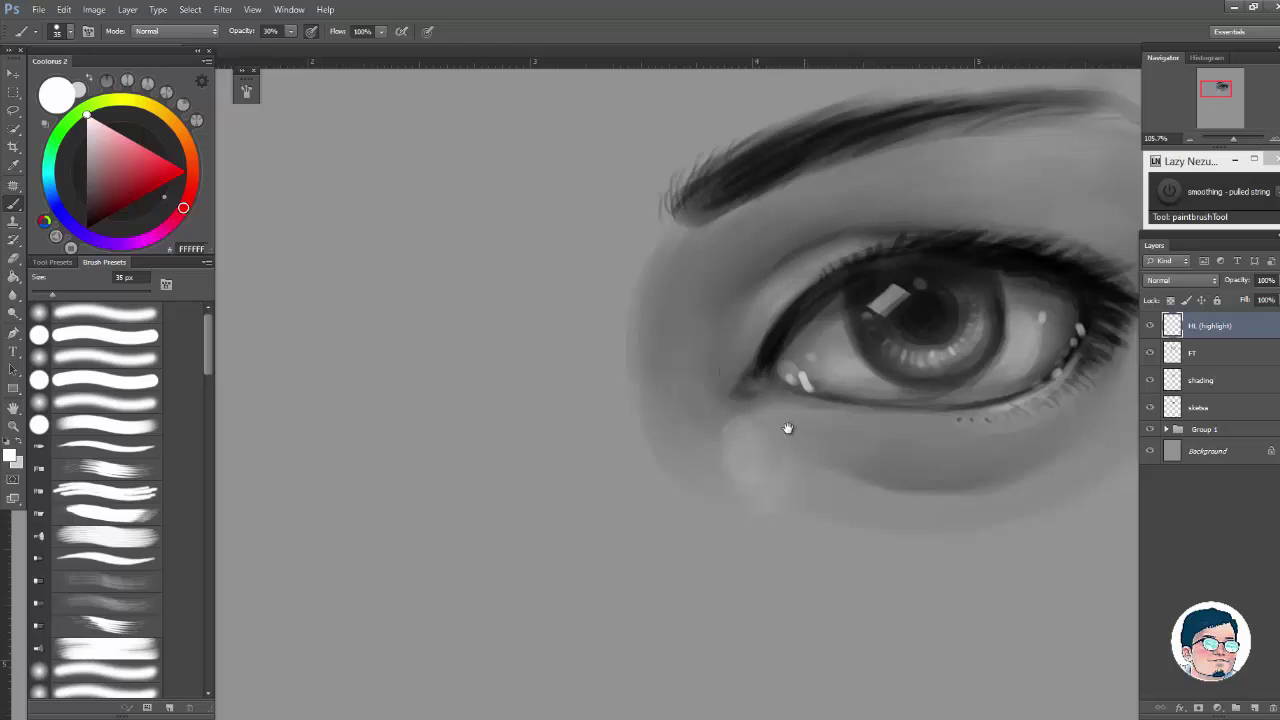
{"action": "left_click_drag", "start_coordinate": [786, 434], "coordinate": [734, 429]}
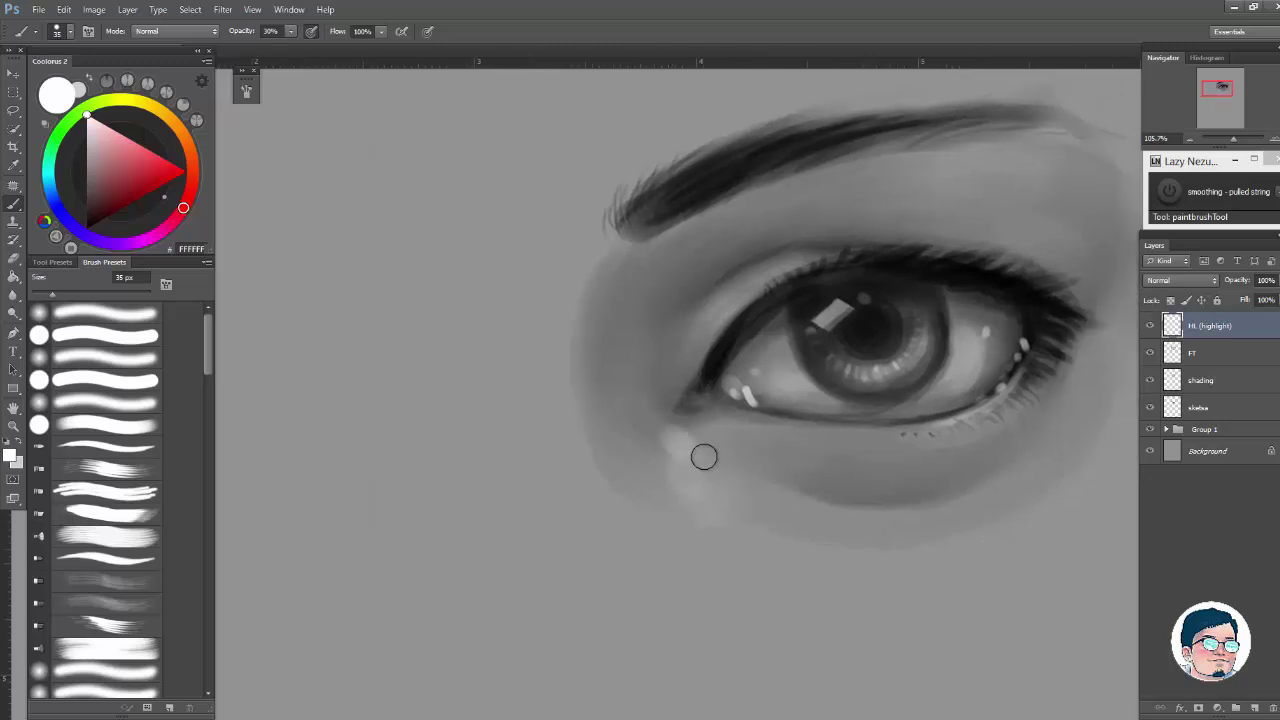
{"action": "left_click_drag", "start_coordinate": [679, 441], "coordinate": [764, 457]}
Step: Blend the highlight below the inner eye corner into the surrounding skin using greys sampled from the painting
{"action": "left_click", "coordinate": [651, 443], "text": "alt"}
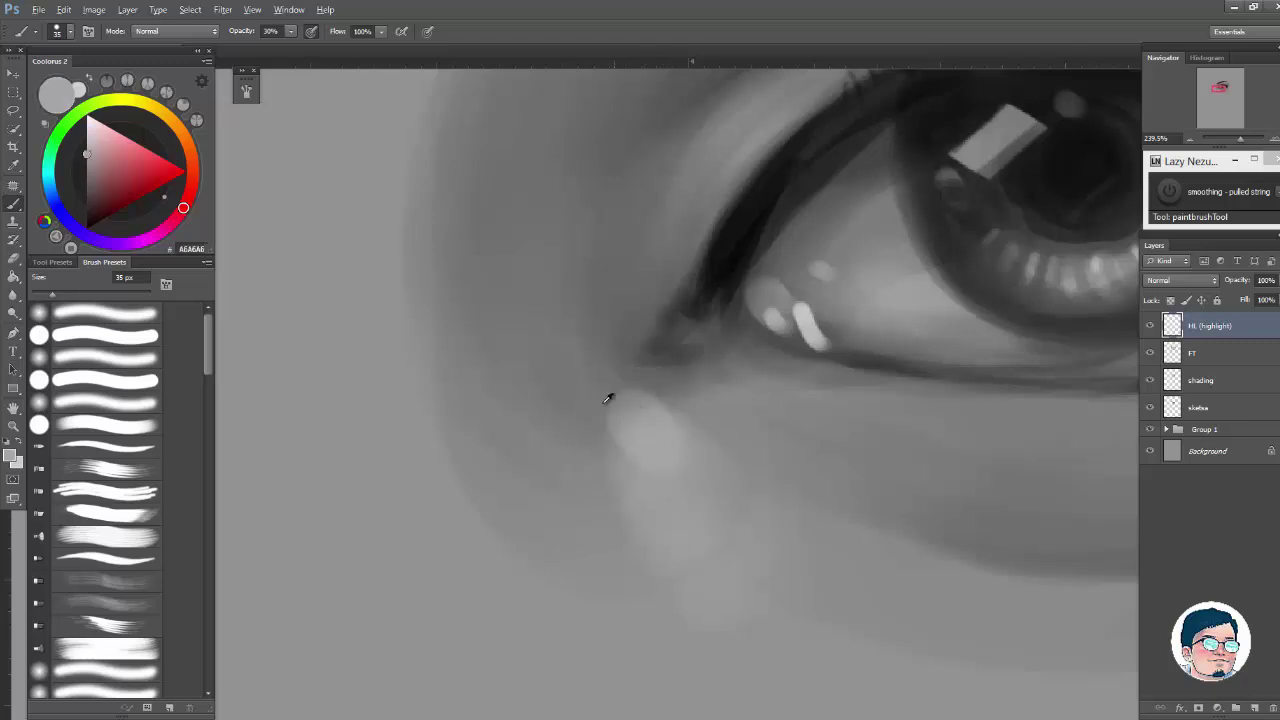
{"action": "left_click", "coordinate": [601, 401], "text": "alt"}
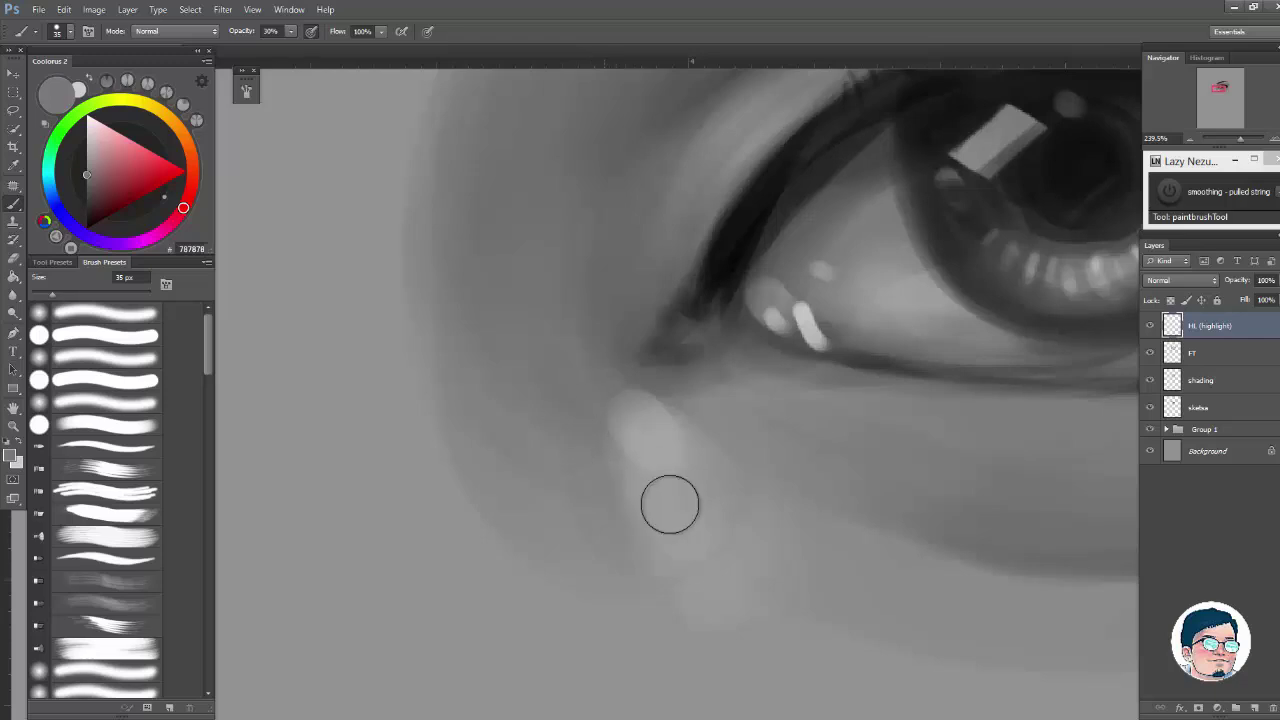
{"action": "left_click", "coordinate": [646, 440], "text": "alt"}
{"action": "mouse_move", "coordinate": [708, 525]}
{"action": "left_mouse_down"}
{"action": "mouse_move", "coordinate": [674, 591]}
{"action": "mouse_move", "coordinate": [731, 633]}
{"action": "left_mouse_up"}
{"action": "left_click_drag", "start_coordinate": [822, 502], "coordinate": [700, 505]}
{"action": "left_click_drag", "start_coordinate": [889, 502], "coordinate": [702, 490]}
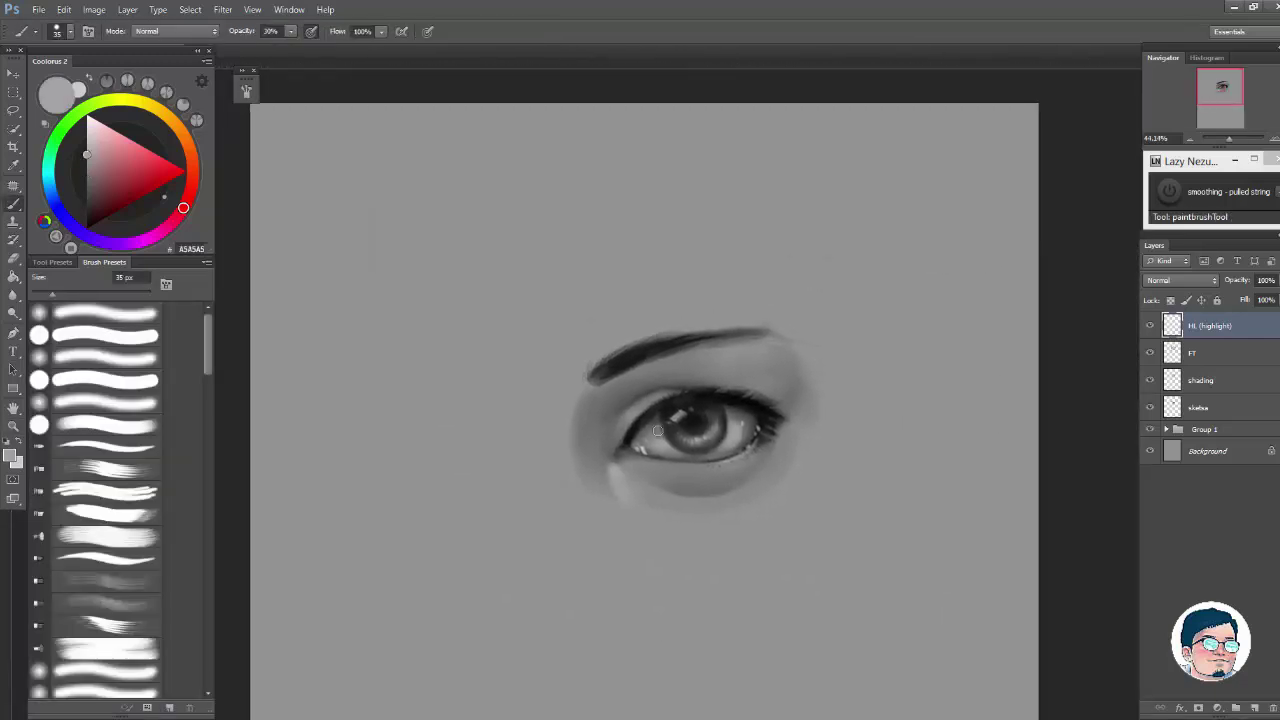
Step: Touch up the inner eye corner with a 15 px brush in light grey C2C2C2 sampled from its wet highlight
{"action": "left_click_drag", "start_coordinate": [627, 459], "coordinate": [815, 392]}
{"action": "left_click", "coordinate": [688, 408], "text": "alt"}
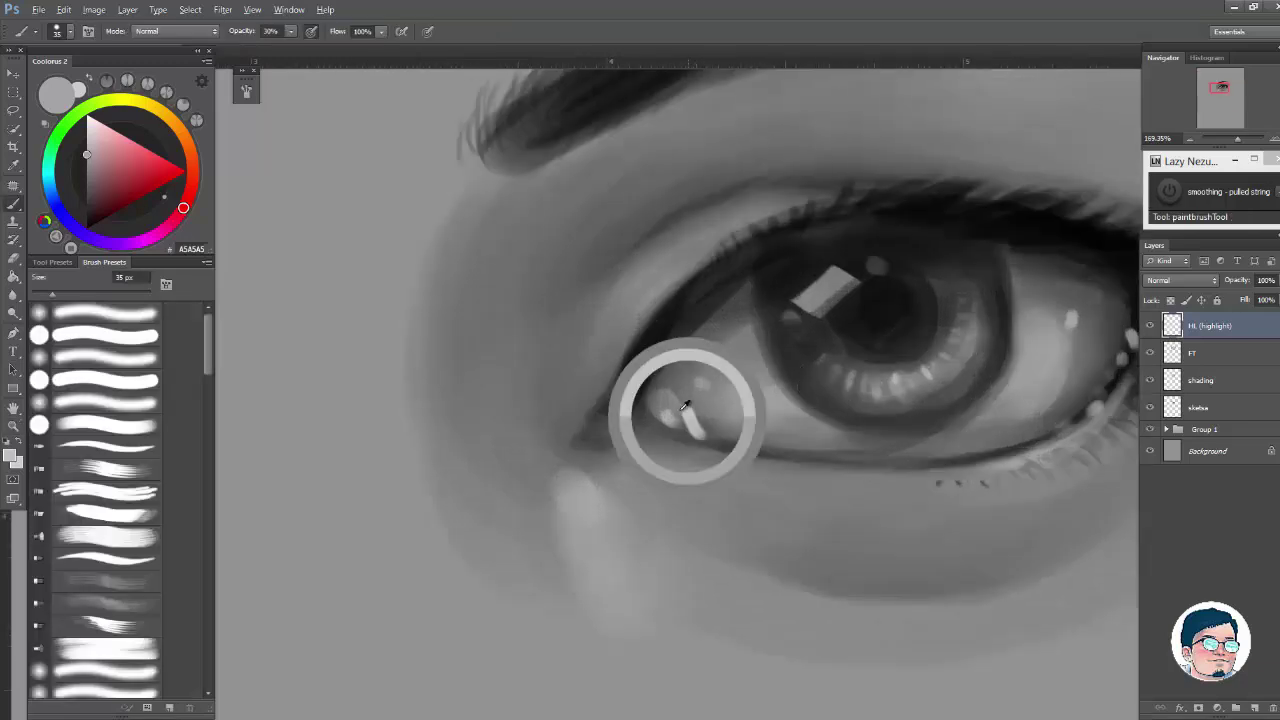
{"action": "key", "text": "bracketleft"}
{"action": "key", "text": "bracketleft"}
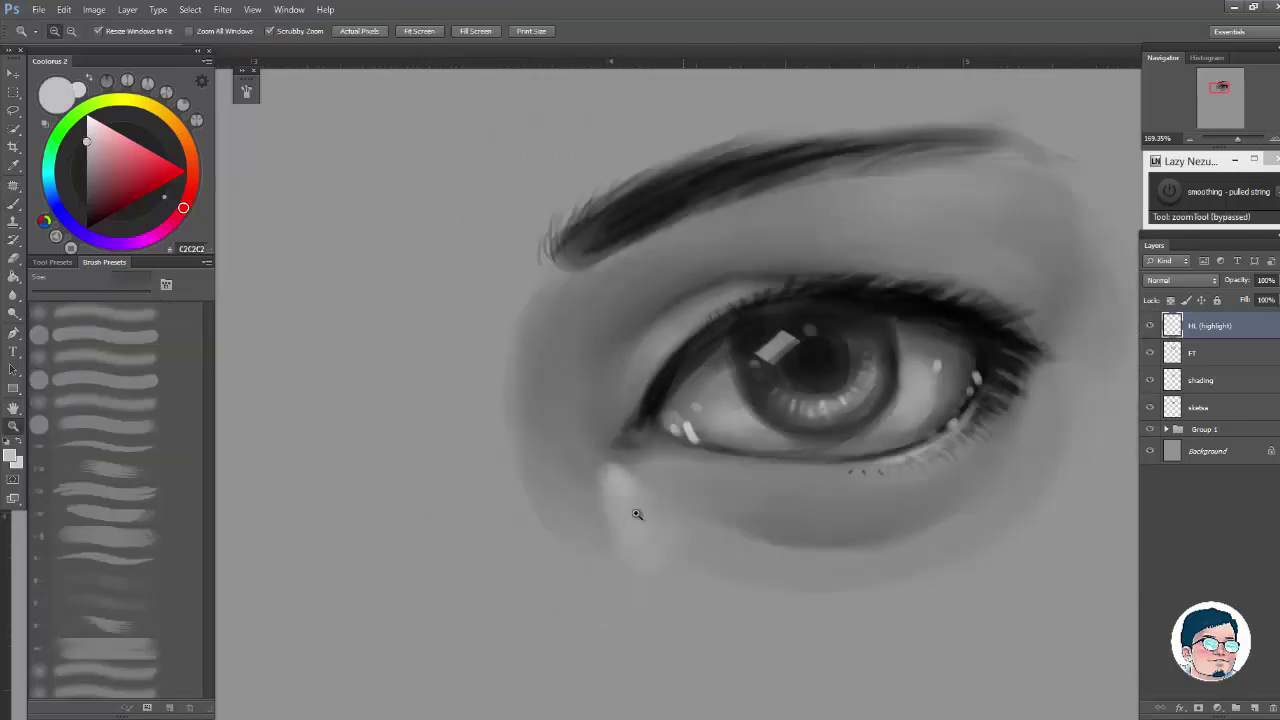
{"action": "scroll", "coordinate": [634, 517], "scroll_direction": "down", "scroll_amount": 5}
{"action": "mouse_move", "coordinate": [896, 402]}
{"action": "left_mouse_down"}
{"action": "mouse_move", "coordinate": [864, 404]}
{"action": "mouse_move", "coordinate": [971, 409]}
{"action": "mouse_move", "coordinate": [897, 480]}
{"action": "mouse_move", "coordinate": [952, 455]}
{"action": "left_mouse_up"}
{"action": "key", "text": "b"}
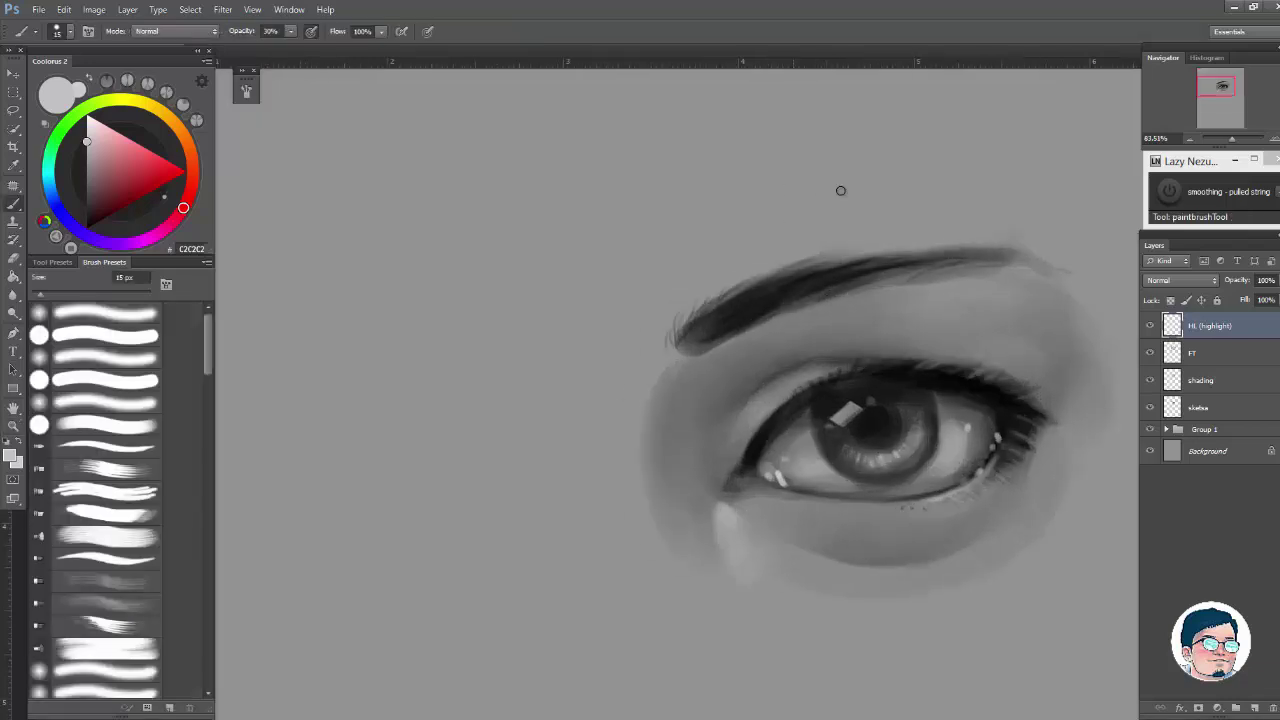
Step: Paint dark hairs at the eyebrow's inner end on the sketsa layer with a 15 px brush in 151515 at 100% opacity
{"action": "left_click", "coordinate": [1226, 408]}
{"action": "left_click", "coordinate": [750, 300], "text": "alt"}
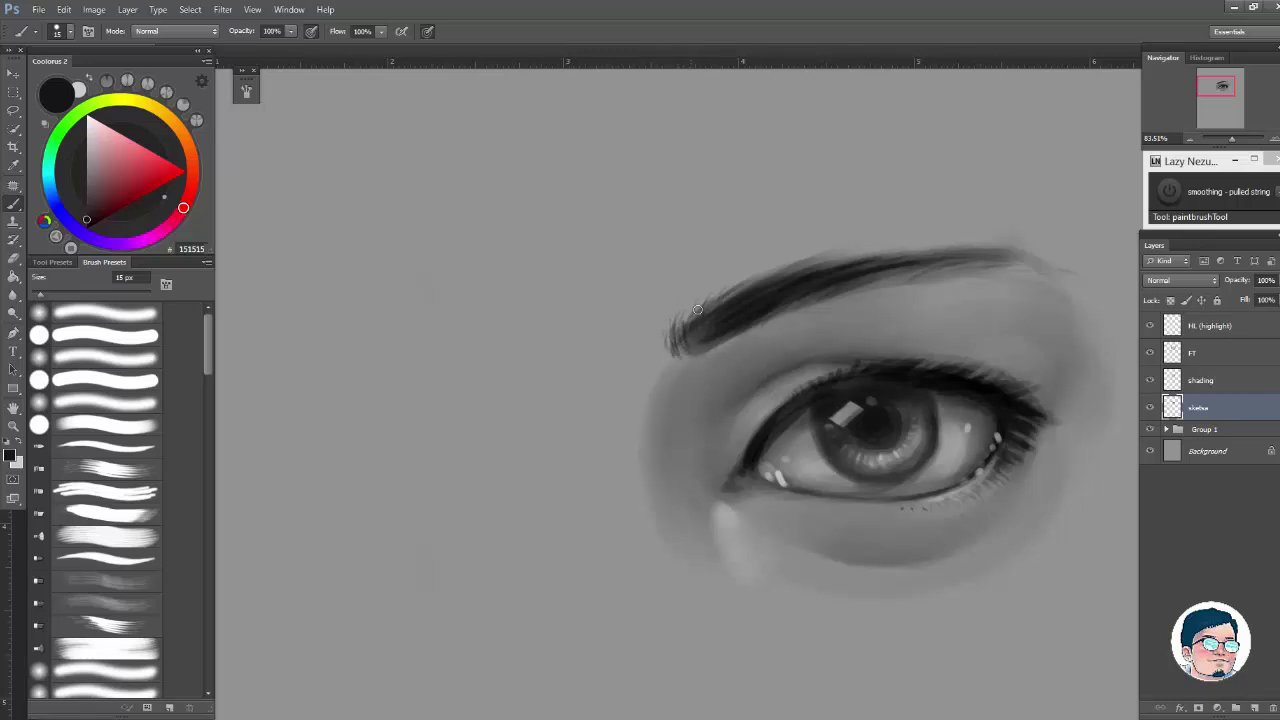
{"action": "left_click_drag", "start_coordinate": [687, 346], "coordinate": [703, 302]}
Step: Paint fine light hair strands through the eyebrow on the HL (highlight) layer with a 15 px brush in sampled mid grey 828282
{"action": "left_click", "coordinate": [1193, 326]}
{"action": "left_click_drag", "start_coordinate": [969, 279], "coordinate": [849, 329]}
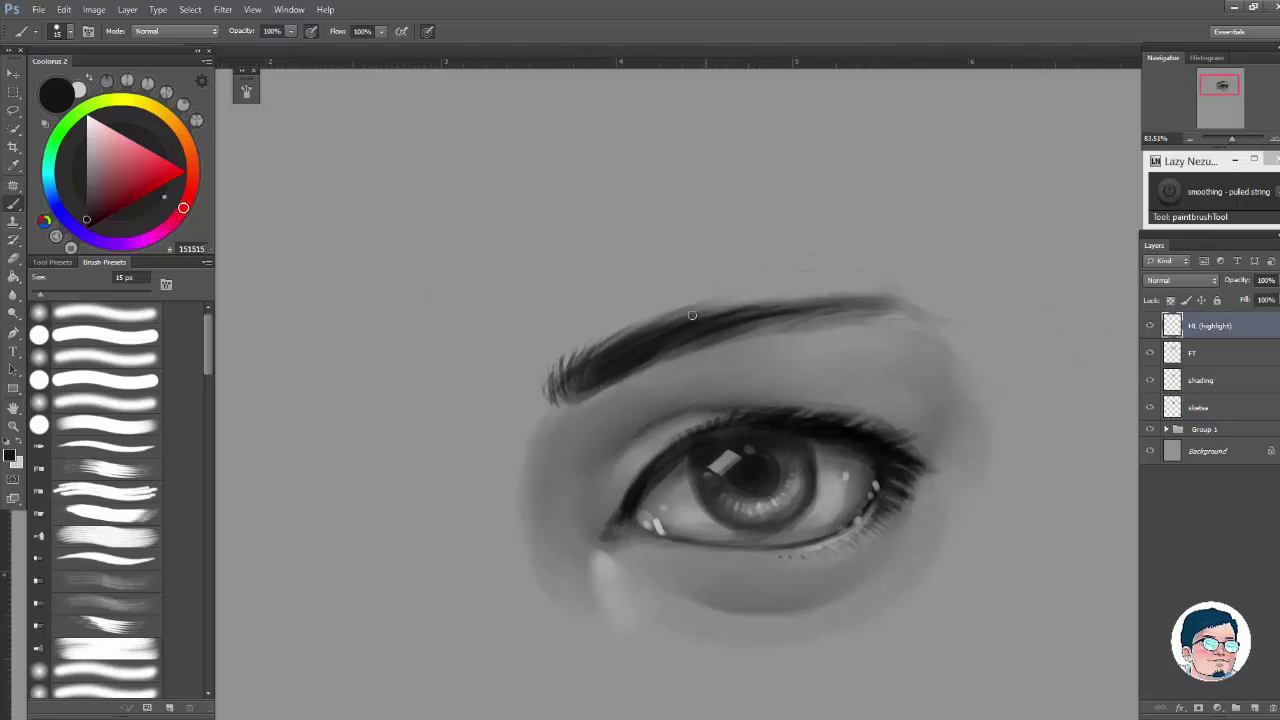
{"action": "left_click_drag", "start_coordinate": [654, 336], "coordinate": [687, 321]}
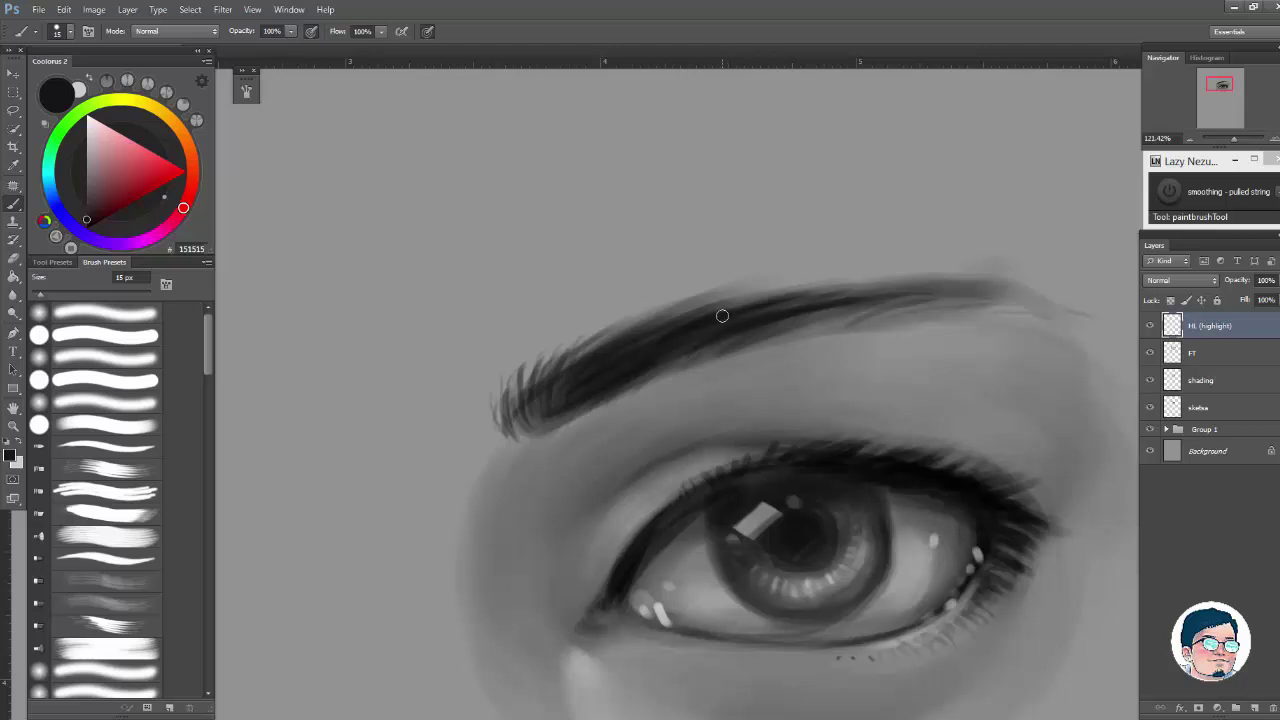
{"action": "left_click", "coordinate": [1043, 290], "text": "alt"}
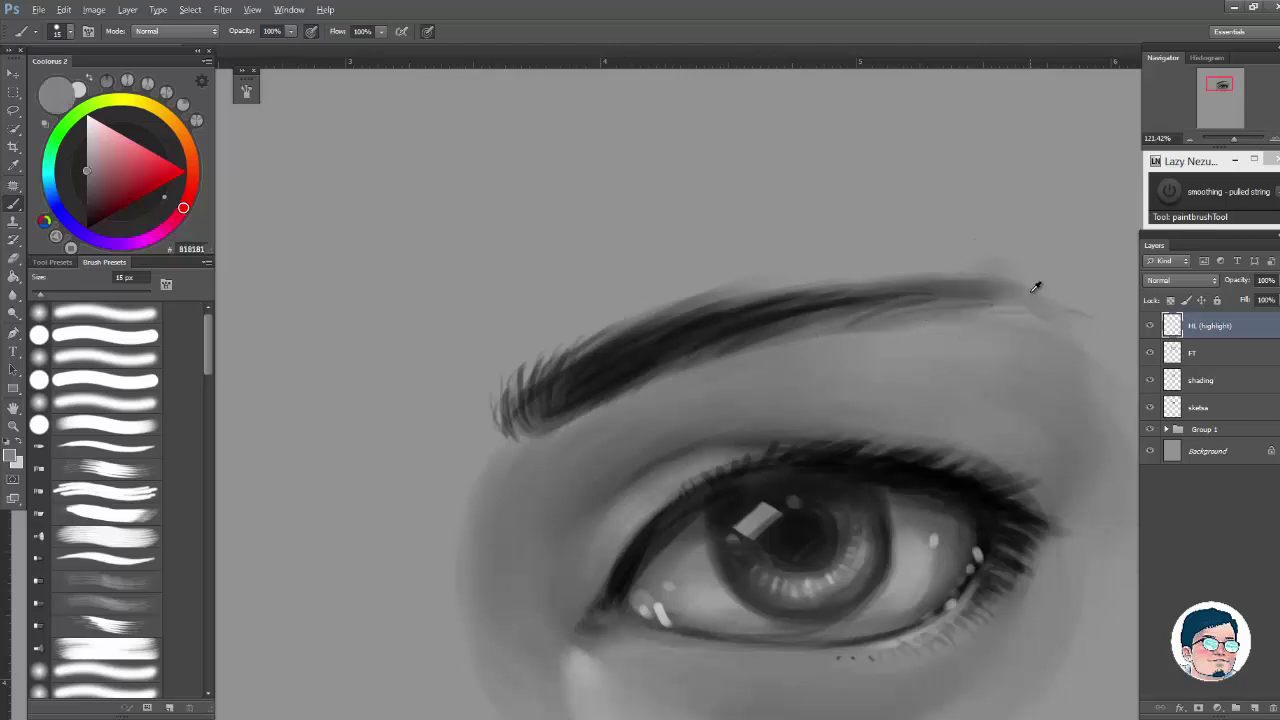
{"action": "left_click", "coordinate": [1038, 288], "text": "alt"}
{"action": "left_click", "coordinate": [1041, 298], "text": "alt"}
{"action": "mouse_move", "coordinate": [593, 379]}
{"action": "left_mouse_down"}
{"action": "mouse_move", "coordinate": [624, 335]}
{"action": "mouse_move", "coordinate": [667, 320]}
{"action": "left_mouse_up"}
{"action": "left_click_drag", "start_coordinate": [640, 364], "coordinate": [684, 330]}
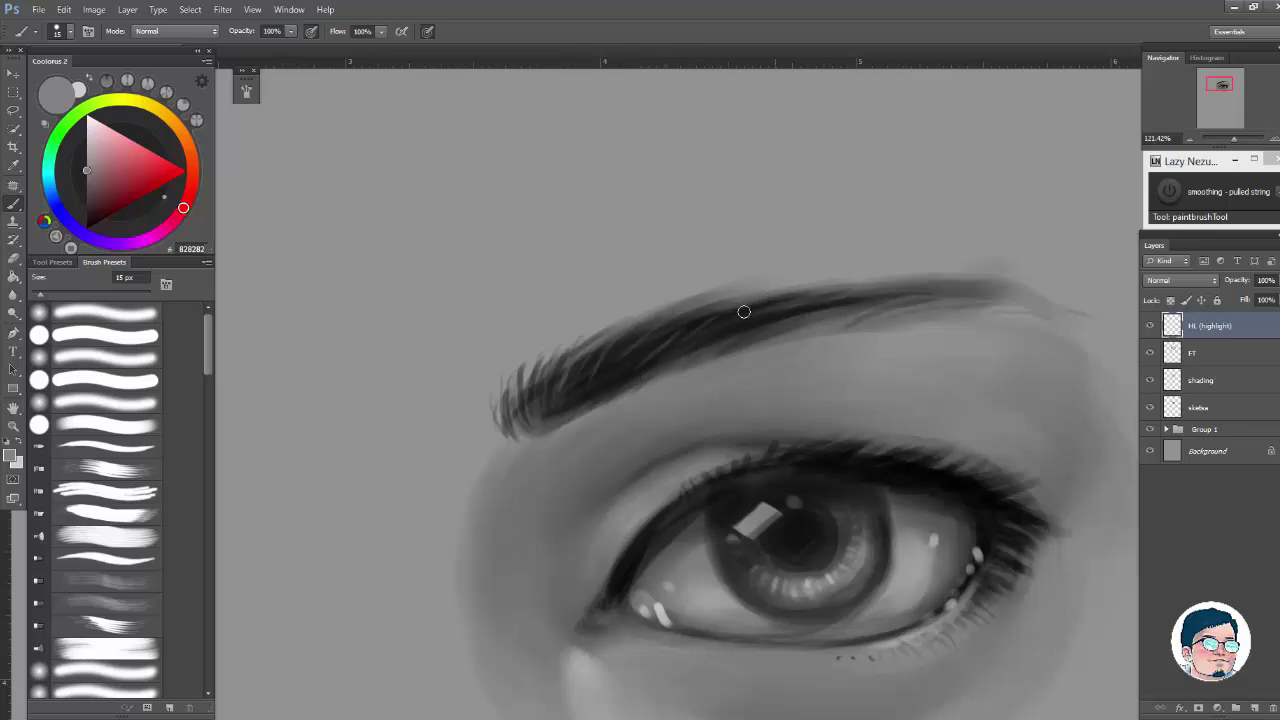
{"action": "mouse_move", "coordinate": [835, 289]}
{"action": "left_mouse_down"}
{"action": "mouse_move", "coordinate": [768, 316]}
{"action": "mouse_move", "coordinate": [874, 298]}
{"action": "mouse_move", "coordinate": [818, 298]}
{"action": "left_mouse_up"}
{"action": "left_click_drag", "start_coordinate": [702, 339], "coordinate": [790, 289]}
{"action": "mouse_move", "coordinate": [683, 343]}
{"action": "left_mouse_down"}
{"action": "mouse_move", "coordinate": [743, 299]}
{"action": "mouse_move", "coordinate": [848, 297]}
{"action": "left_mouse_up"}
Step: Add mid-grey strands to the upper lashes near the outer eye corner with the 15 px brush
{"action": "left_click_drag", "start_coordinate": [904, 335], "coordinate": [792, 256]}
{"action": "left_click_drag", "start_coordinate": [872, 398], "coordinate": [936, 392]}
{"action": "mouse_move", "coordinate": [829, 431]}
{"action": "left_mouse_down"}
{"action": "mouse_move", "coordinate": [867, 430]}
{"action": "mouse_move", "coordinate": [907, 389]}
{"action": "mouse_move", "coordinate": [831, 431]}
{"action": "mouse_move", "coordinate": [882, 427]}
{"action": "mouse_move", "coordinate": [927, 379]}
{"action": "mouse_move", "coordinate": [836, 421]}
{"action": "mouse_move", "coordinate": [909, 393]}
{"action": "mouse_move", "coordinate": [806, 417]}
{"action": "mouse_move", "coordinate": [885, 395]}
{"action": "left_mouse_up"}
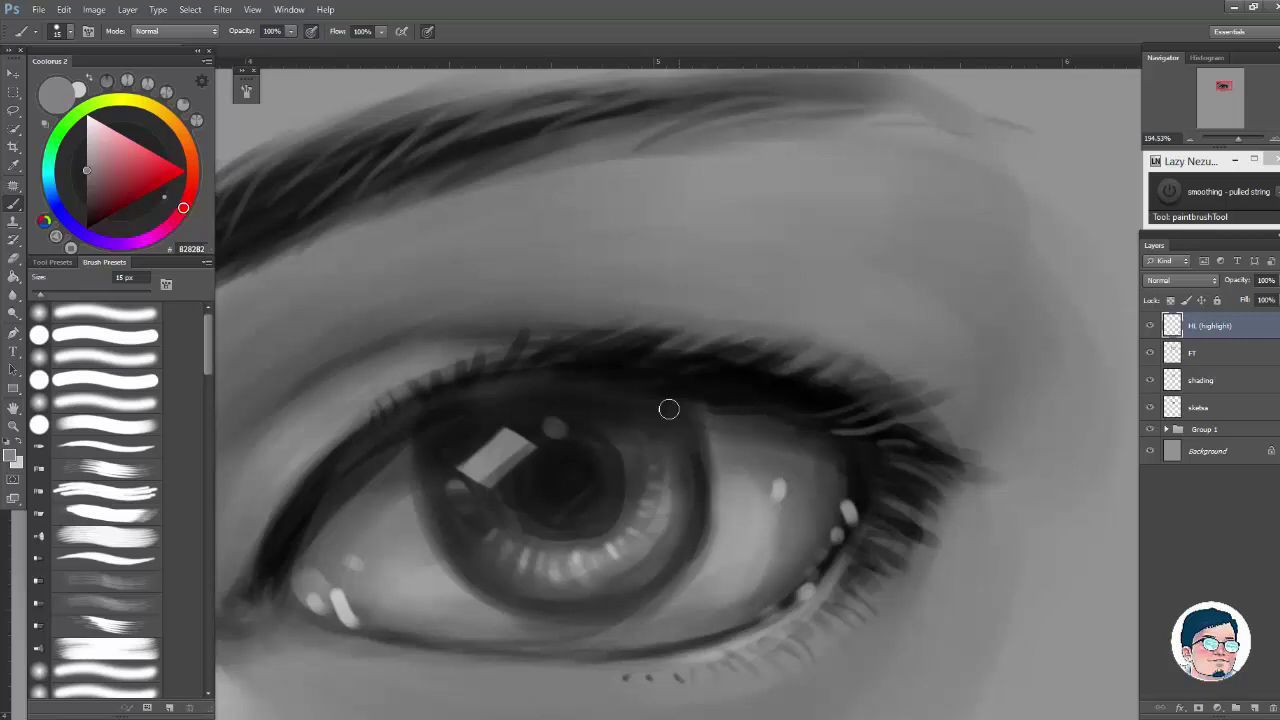
Step: Sample light grey C3C3C3 from the inner-corner highlight and dot small glints on the lashes at the outer corner
{"action": "left_click", "coordinate": [342, 605], "text": "alt"}
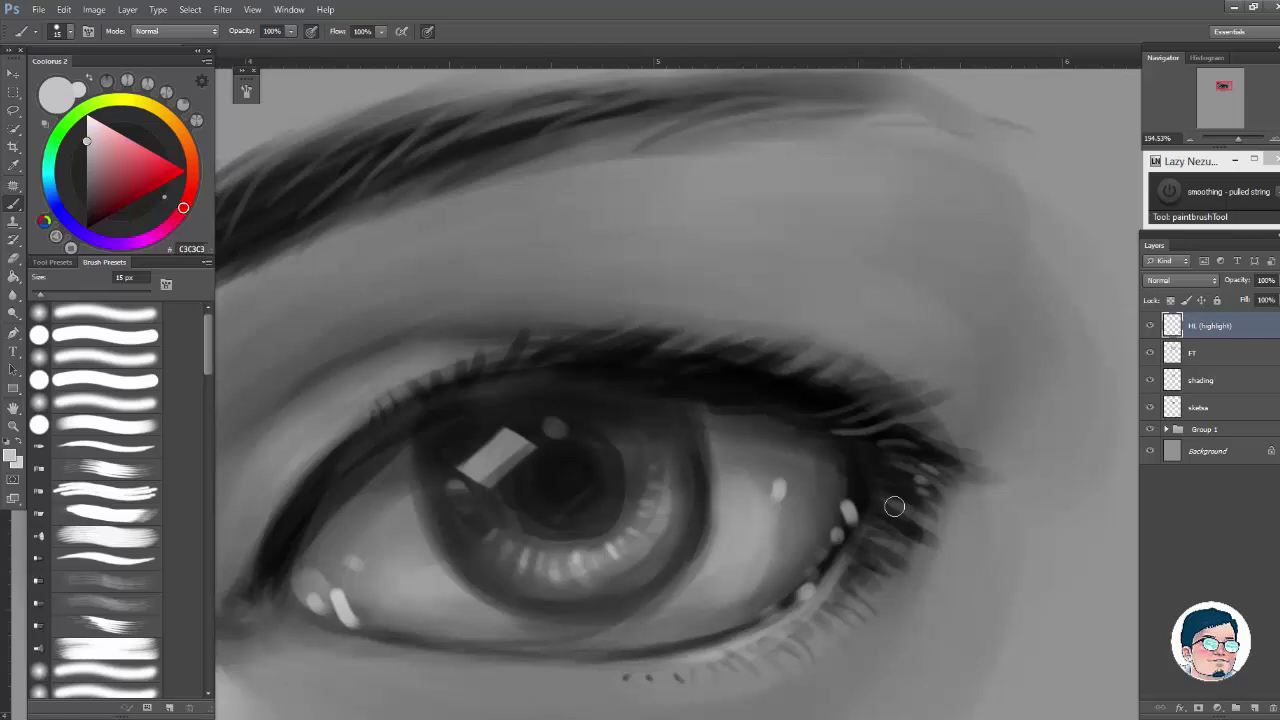
{"action": "key", "text": "ctrl+space"}
{"action": "left_click_drag", "start_coordinate": [976, 544], "coordinate": [880, 540]}
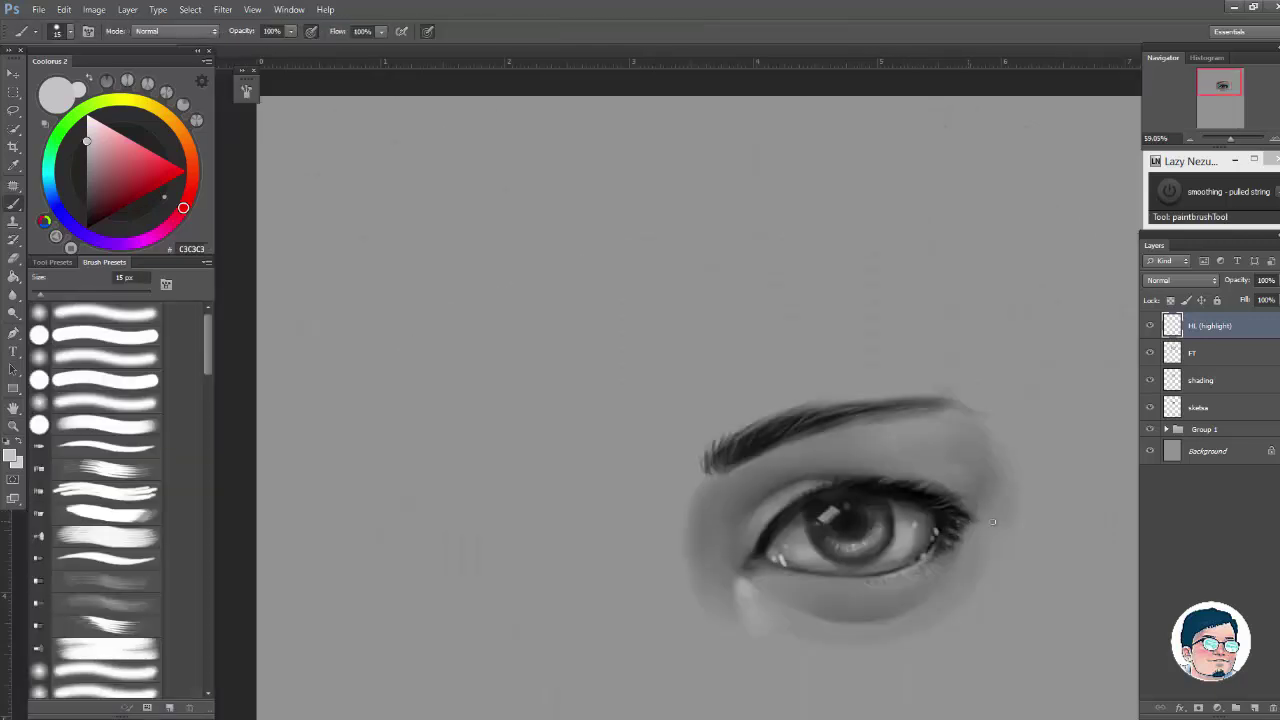
Step: Paint light C3C3C3 strands along the outer half of the upper lashes with the 15 px brush
{"action": "key", "text": "ctrl+space"}
{"action": "left_click_drag", "start_coordinate": [950, 509], "coordinate": [1035, 495]}
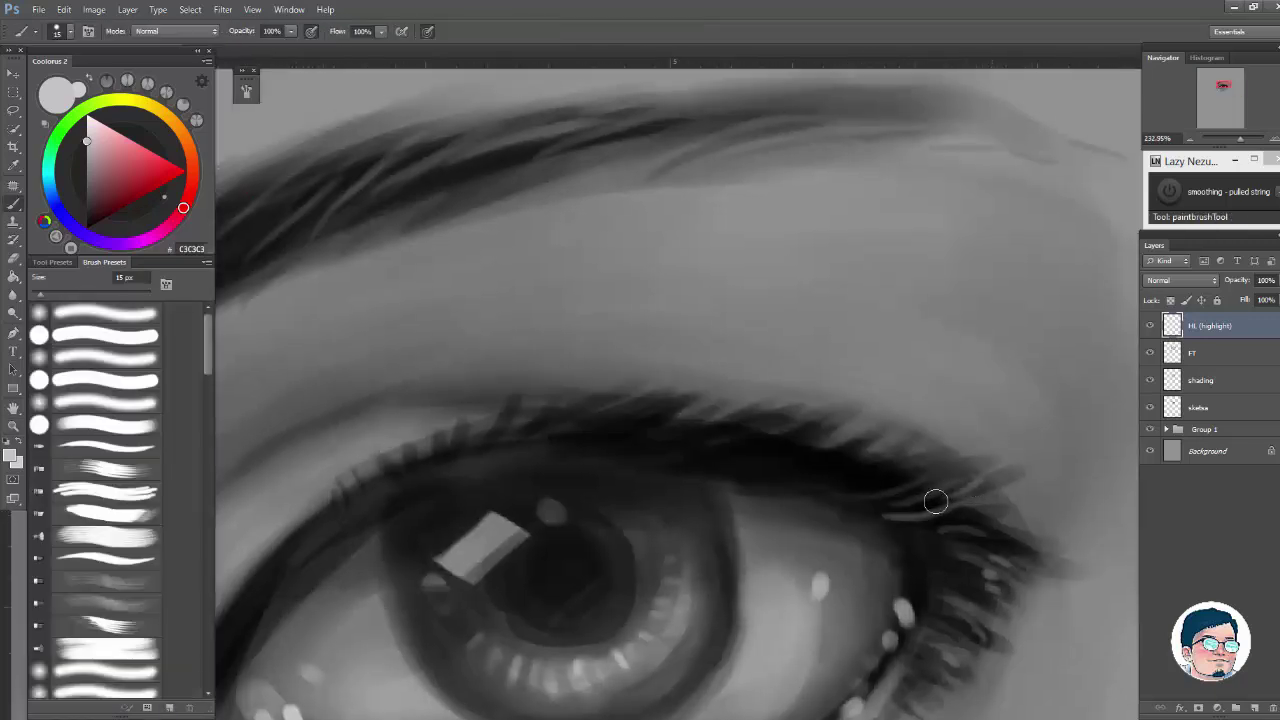
{"action": "left_click_drag", "start_coordinate": [880, 496], "coordinate": [912, 482]}
{"action": "left_click_drag", "start_coordinate": [820, 489], "coordinate": [847, 457]}
{"action": "left_click_drag", "start_coordinate": [908, 395], "coordinate": [828, 398]}
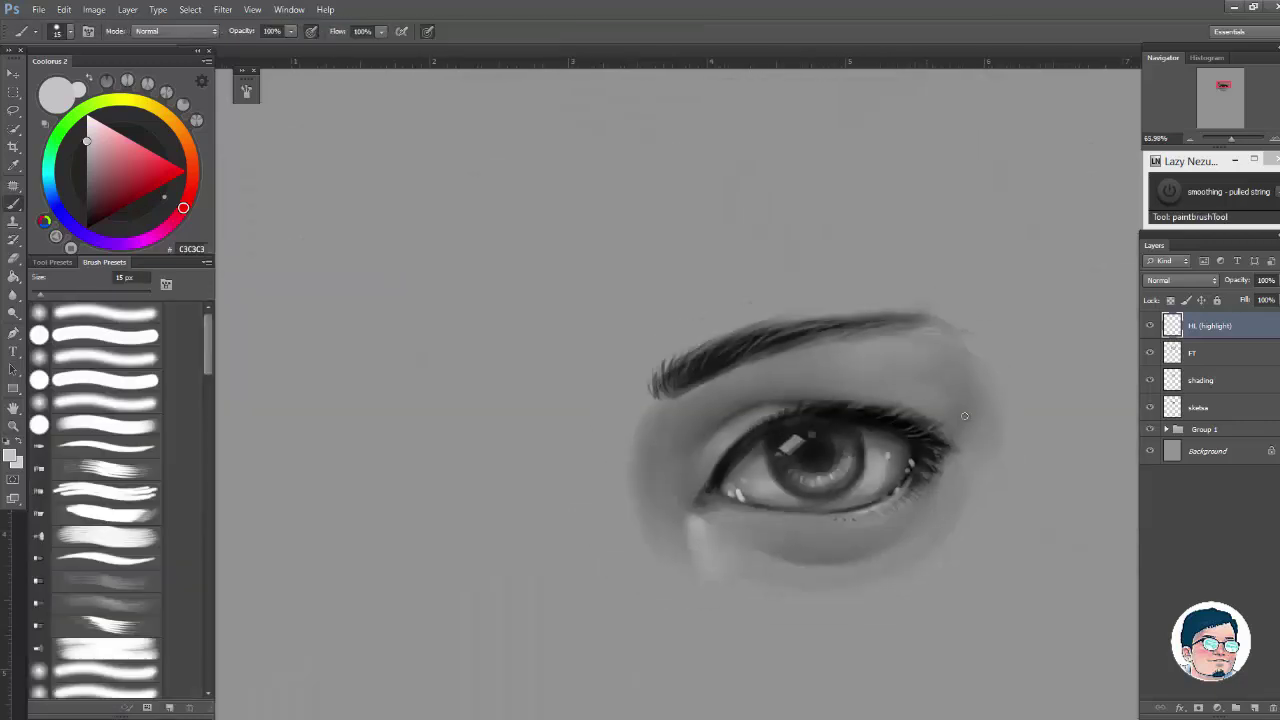
Step: Touch up the light strands on the outer-corner lashes and in the eyebrow with the 15 px brush in C3C3C3
{"action": "left_click_drag", "start_coordinate": [928, 416], "coordinate": [963, 418]}
{"action": "left_click", "coordinate": [963, 452], "text": "ctrl"}
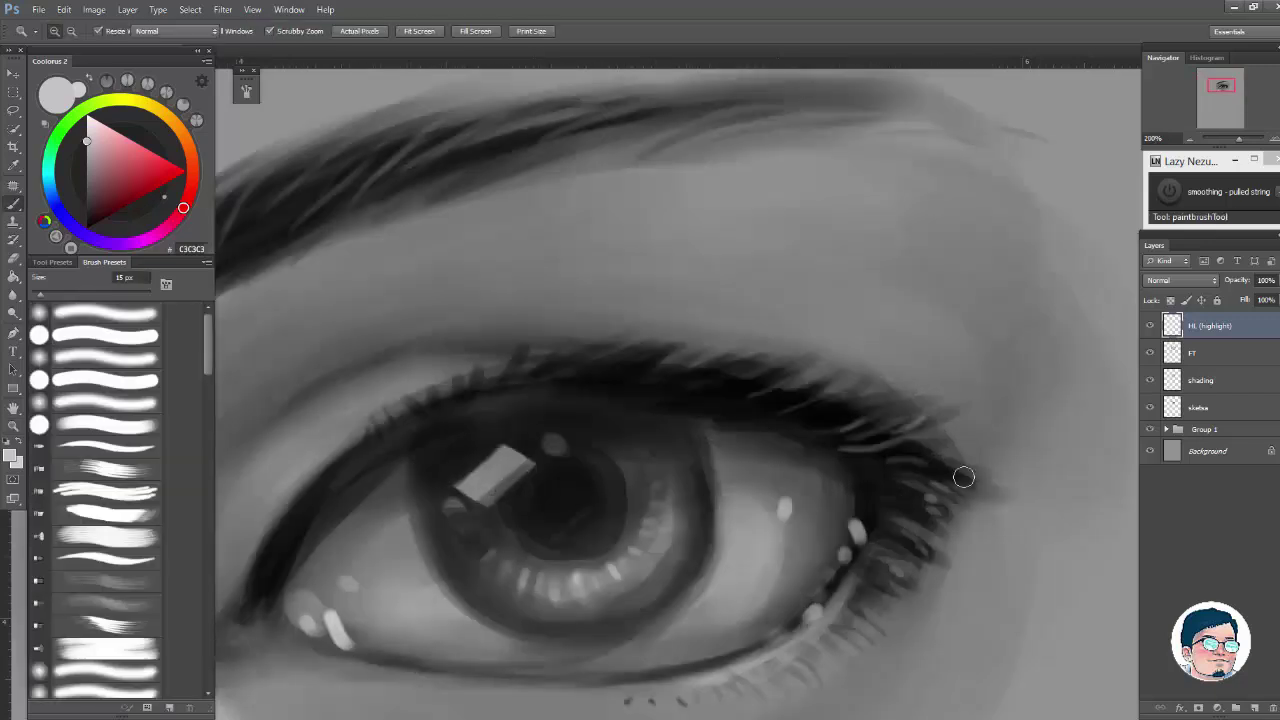
{"action": "left_click_drag", "start_coordinate": [966, 488], "coordinate": [896, 488]}
{"action": "left_click_drag", "start_coordinate": [828, 342], "coordinate": [885, 338]}
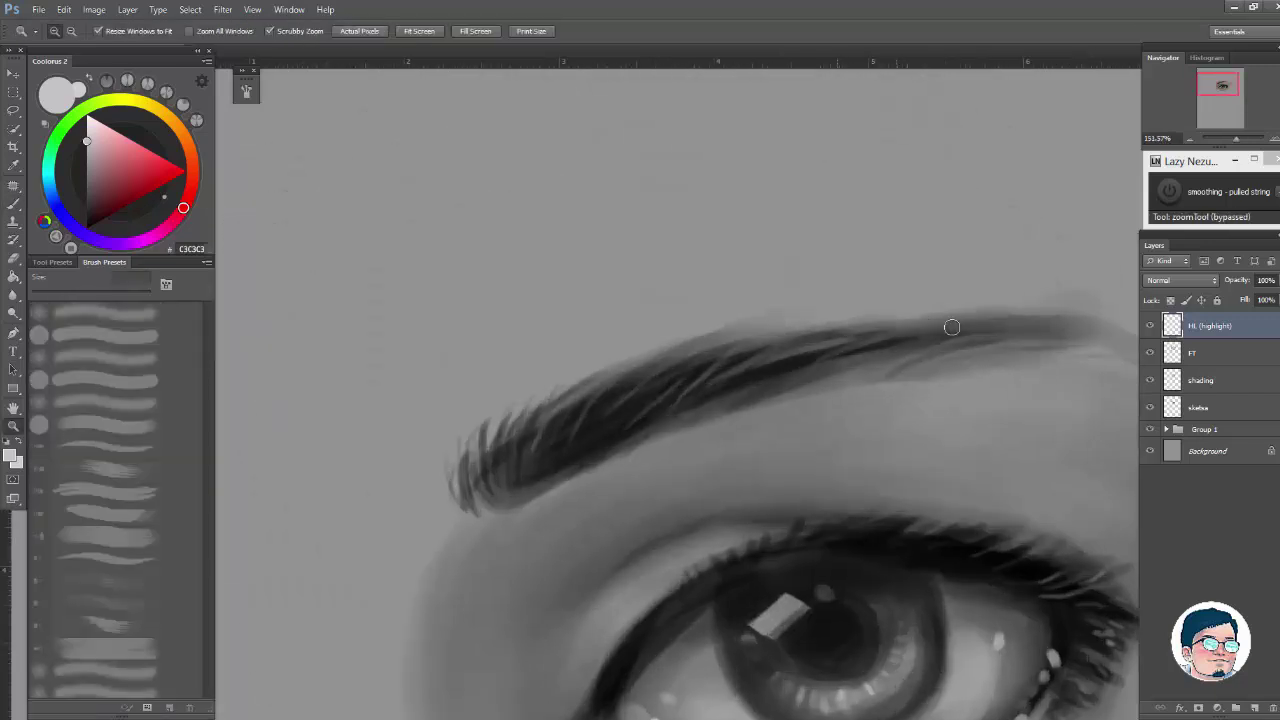
{"action": "left_click_drag", "start_coordinate": [1038, 328], "coordinate": [907, 283]}
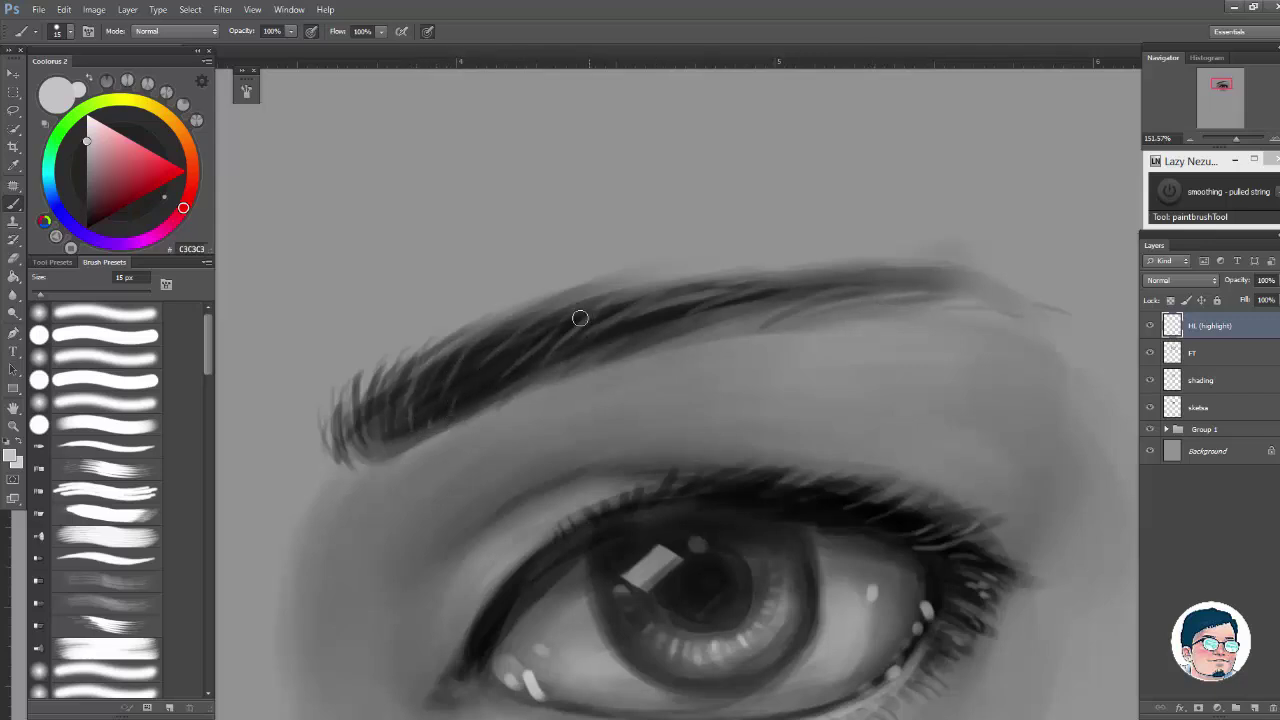
{"action": "left_click_drag", "start_coordinate": [985, 280], "coordinate": [915, 283]}
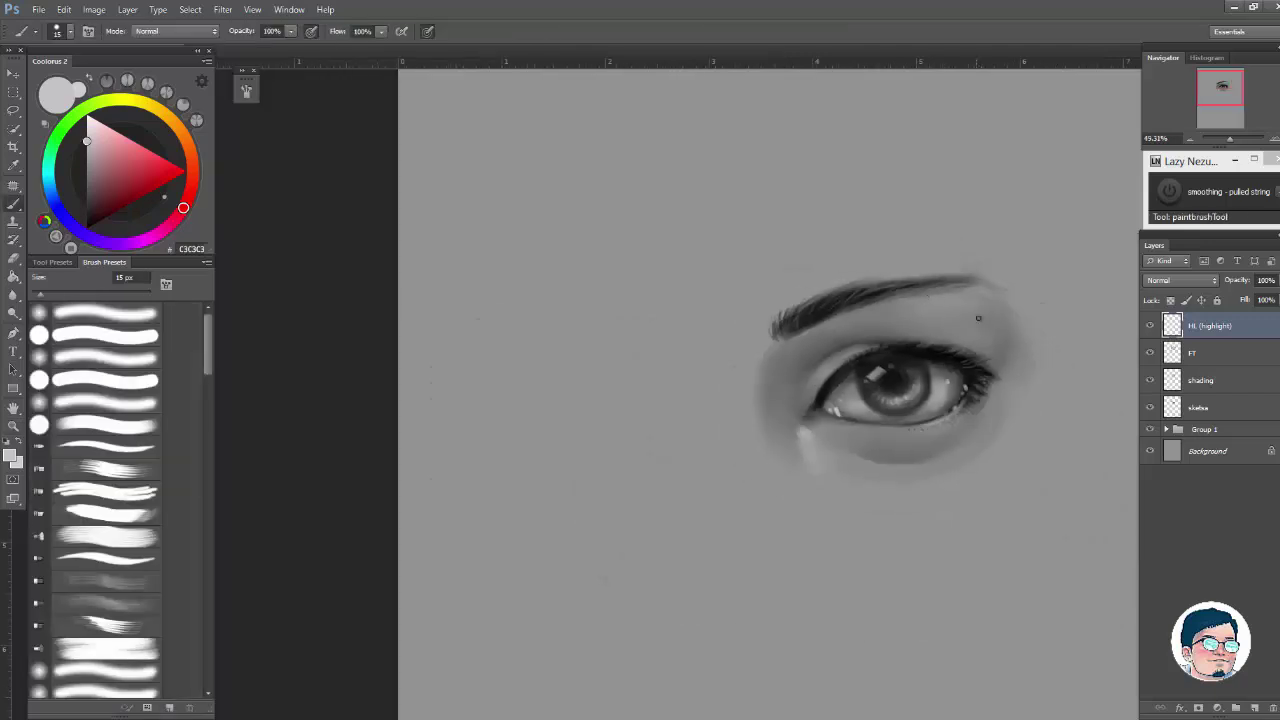
Step: Sample grey 787878 from the upper eyelid and soften the skin above the inner lashes with the 35 px brush
{"action": "mouse_move", "coordinate": [913, 348]}
{"action": "left_mouse_down"}
{"action": "mouse_move", "coordinate": [857, 349]}
{"action": "mouse_move", "coordinate": [889, 346]}
{"action": "left_mouse_up"}
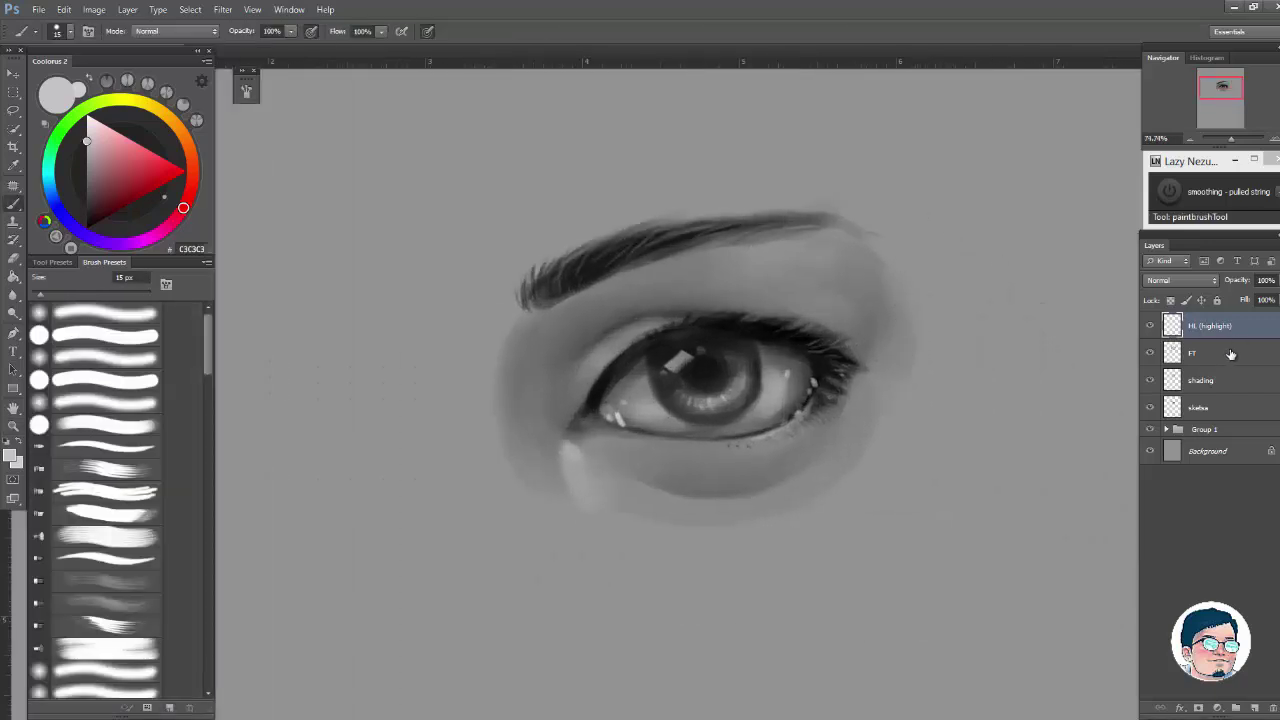
{"action": "left_click_drag", "start_coordinate": [101, 139], "coordinate": [88, 113]}
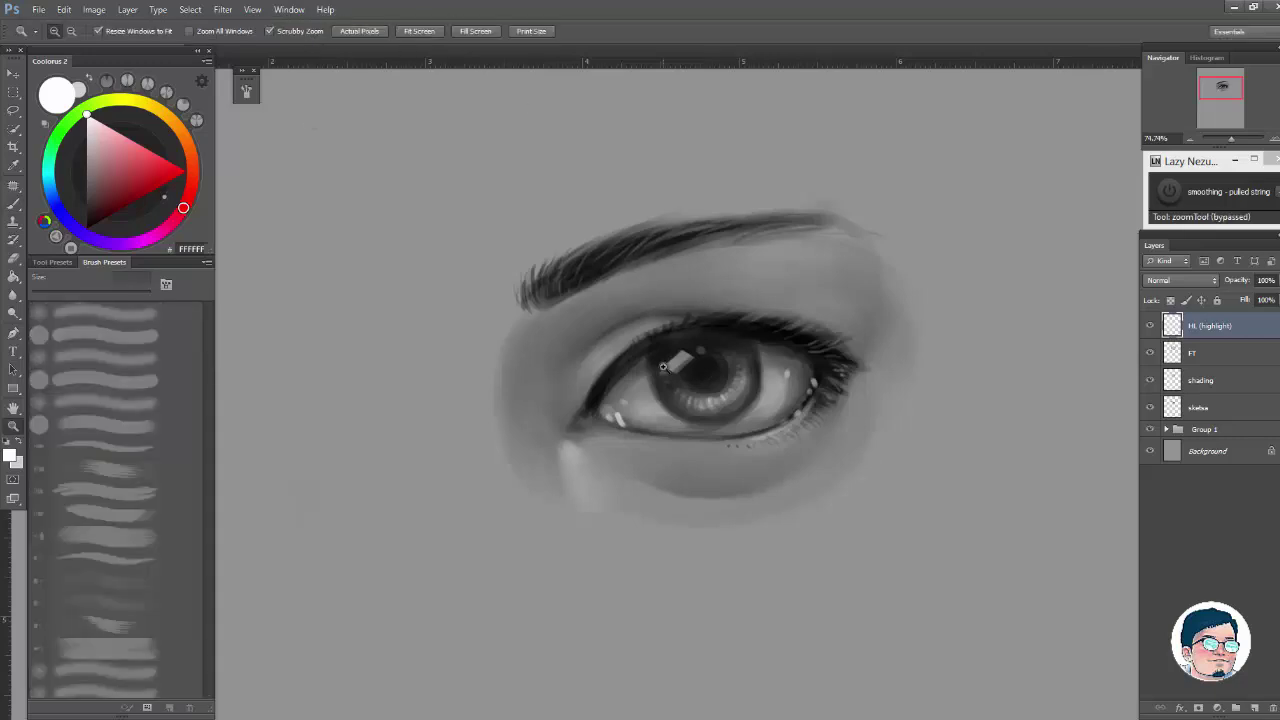
{"action": "left_click_drag", "start_coordinate": [664, 364], "coordinate": [775, 352]}
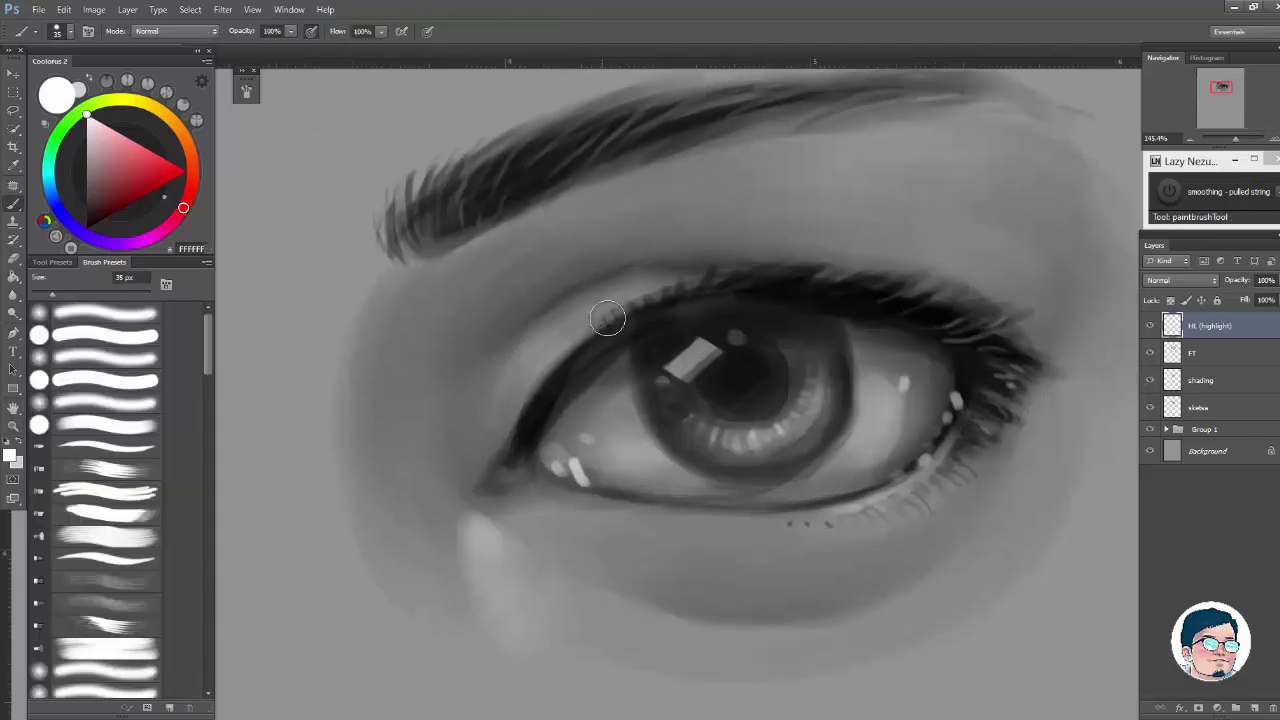
{"action": "left_click", "coordinate": [632, 300], "text": "alt"}
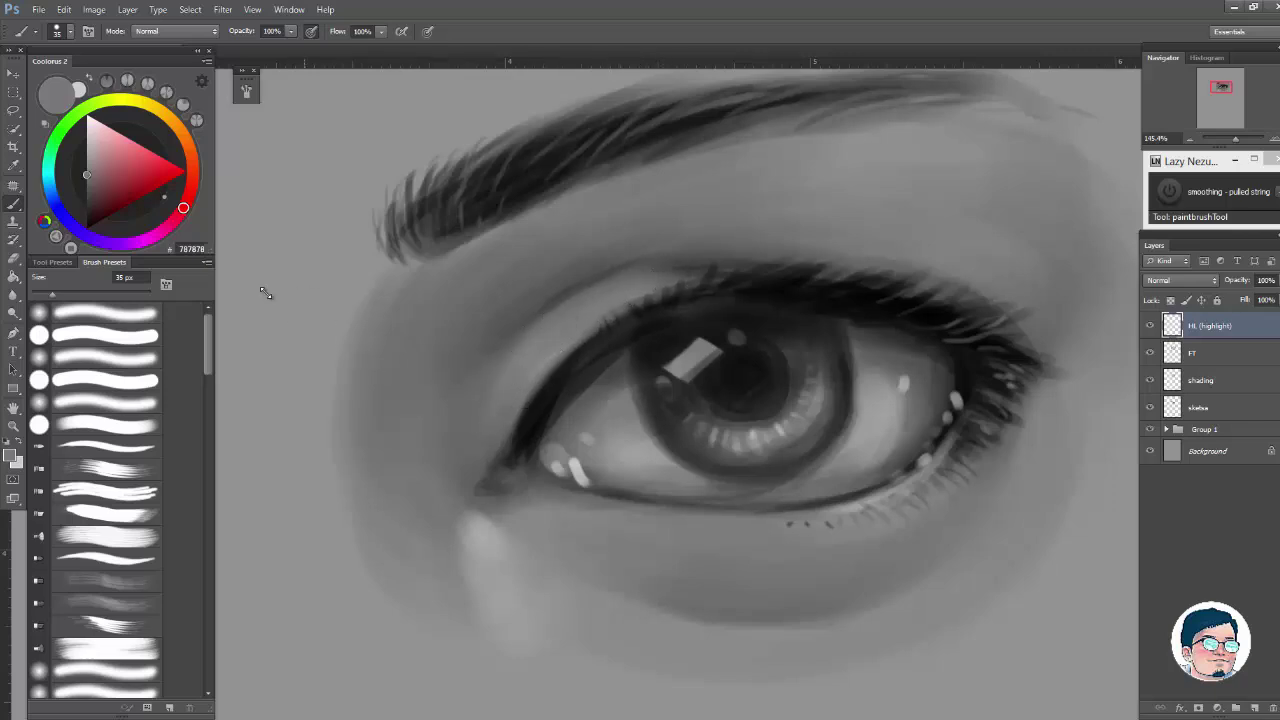
Step: Sample light grey C1C1C1 and paint a wet highlight along the lower lid rim at the outer eye corner
{"action": "left_click", "coordinate": [574, 457], "text": "alt"}
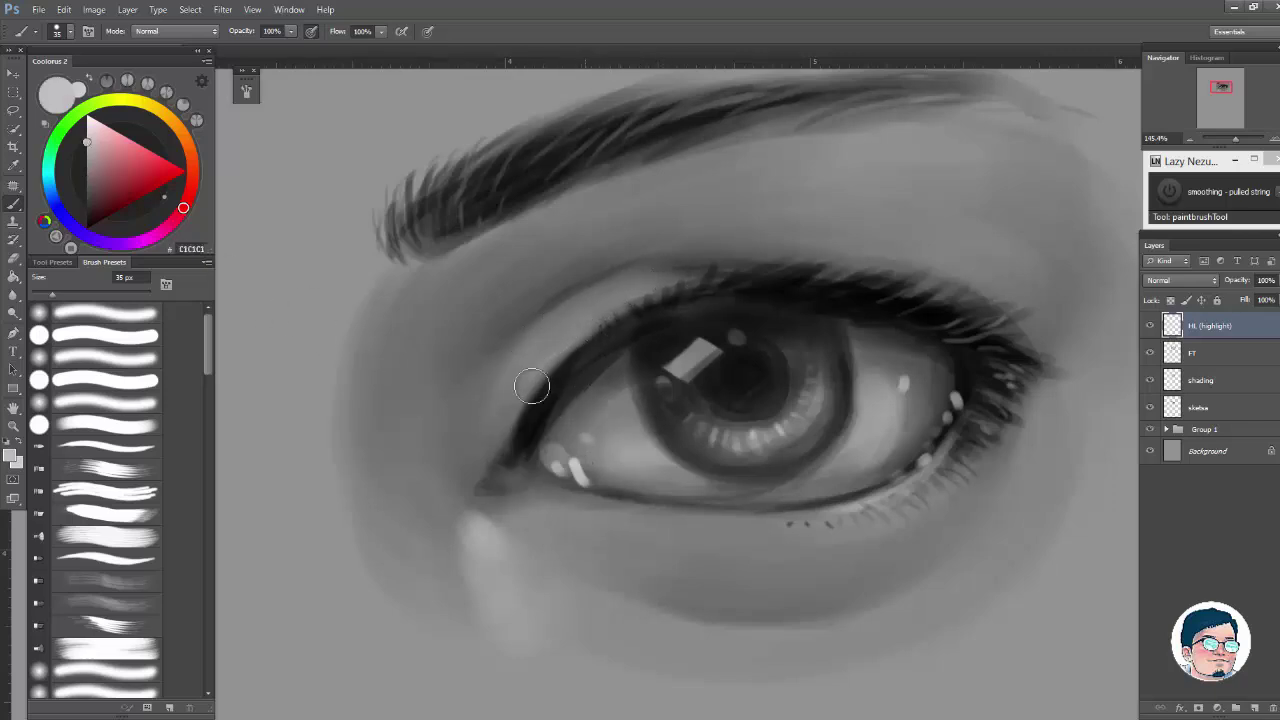
{"action": "left_click_drag", "start_coordinate": [757, 465], "coordinate": [665, 359]}
{"action": "left_click_drag", "start_coordinate": [809, 405], "coordinate": [871, 338]}
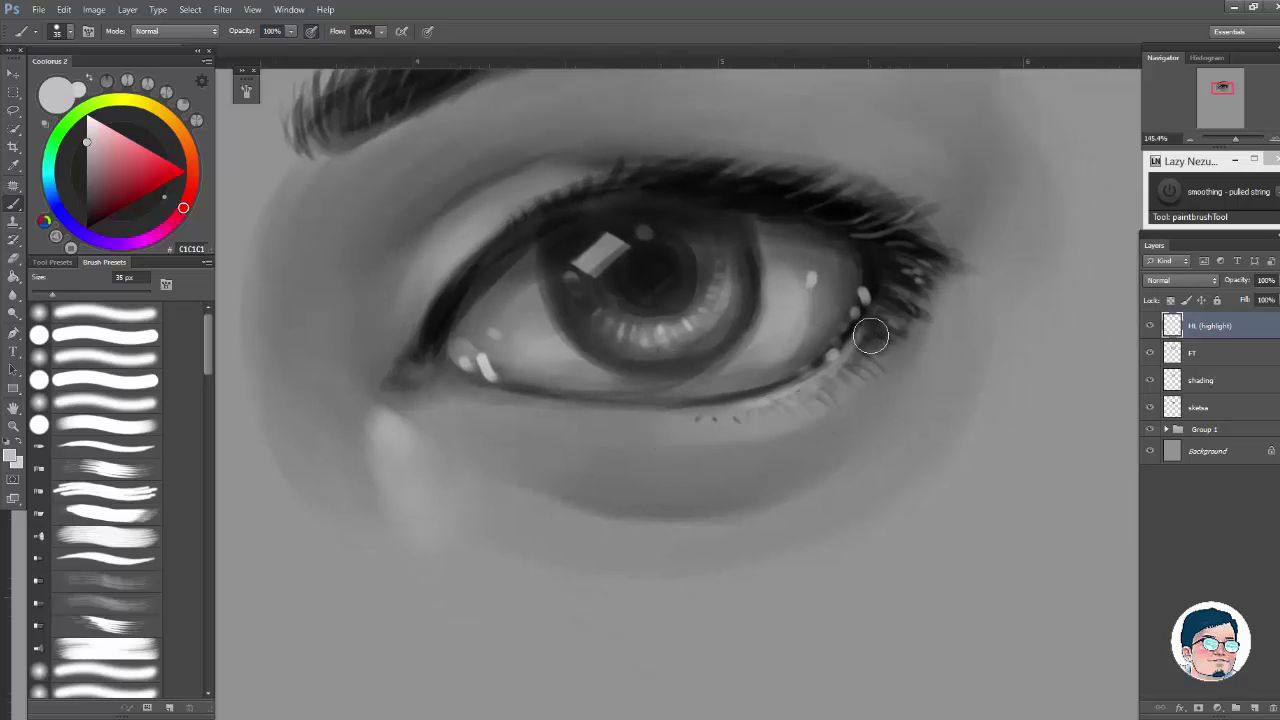
{"action": "key", "text": "ctrl+z"}
{"action": "mouse_move", "coordinate": [828, 378]}
{"action": "left_mouse_down"}
{"action": "mouse_move", "coordinate": [746, 423]}
{"action": "mouse_move", "coordinate": [573, 425]}
{"action": "left_mouse_up"}
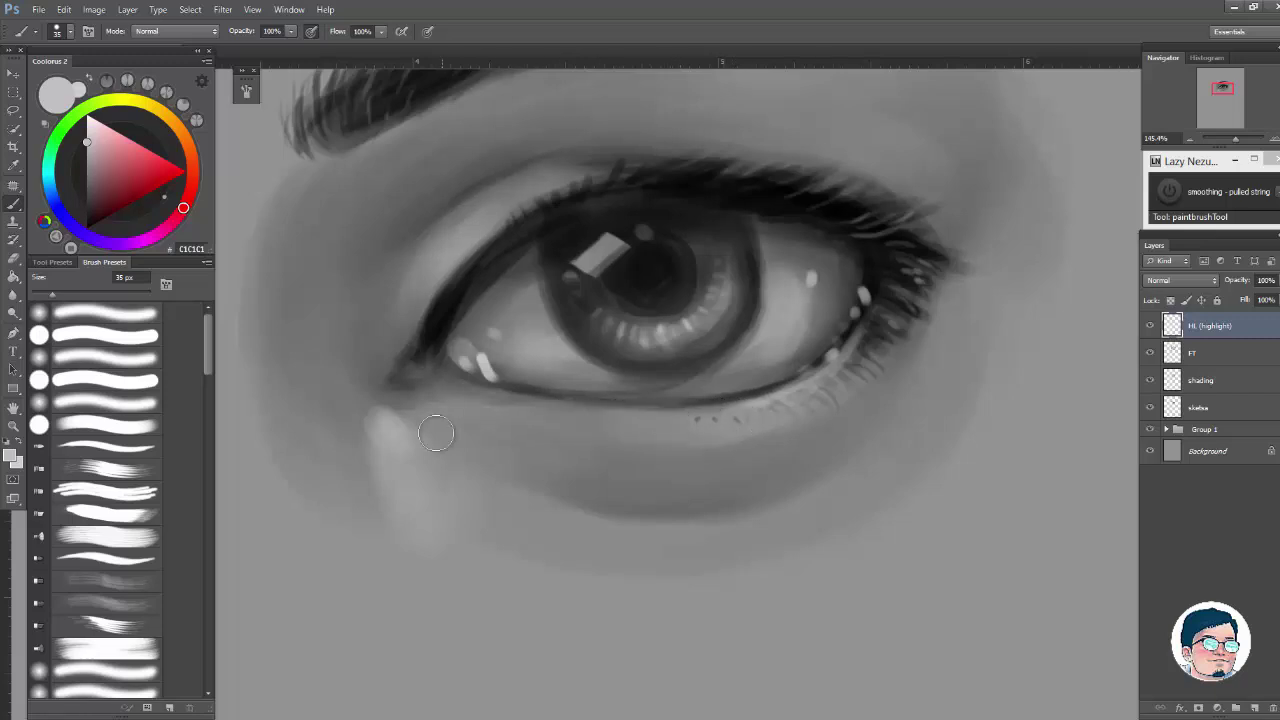
Step: Touch up the skin highlight below the inner eye corner and blend its edge with sampled grey 959595 at 35 px
{"action": "mouse_move", "coordinate": [386, 437]}
{"action": "left_mouse_down"}
{"action": "mouse_move", "coordinate": [430, 500]}
{"action": "mouse_move", "coordinate": [420, 457]}
{"action": "left_mouse_up"}
{"action": "key", "text": "z"}
{"action": "mouse_move", "coordinate": [640, 447]}
{"action": "left_mouse_down"}
{"action": "mouse_move", "coordinate": [580, 450]}
{"action": "mouse_move", "coordinate": [688, 466]}
{"action": "left_mouse_up"}
{"action": "key", "text": "ctrl+space"}
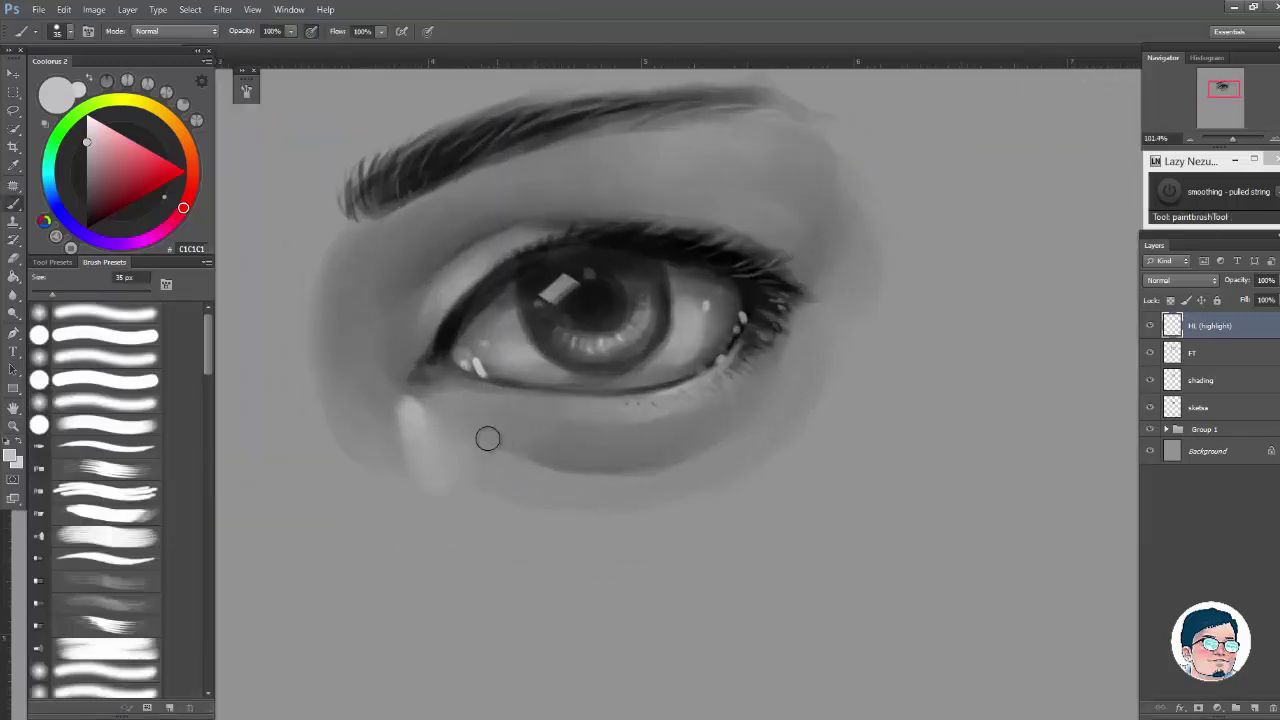
{"action": "left_click", "coordinate": [433, 420], "text": "alt"}
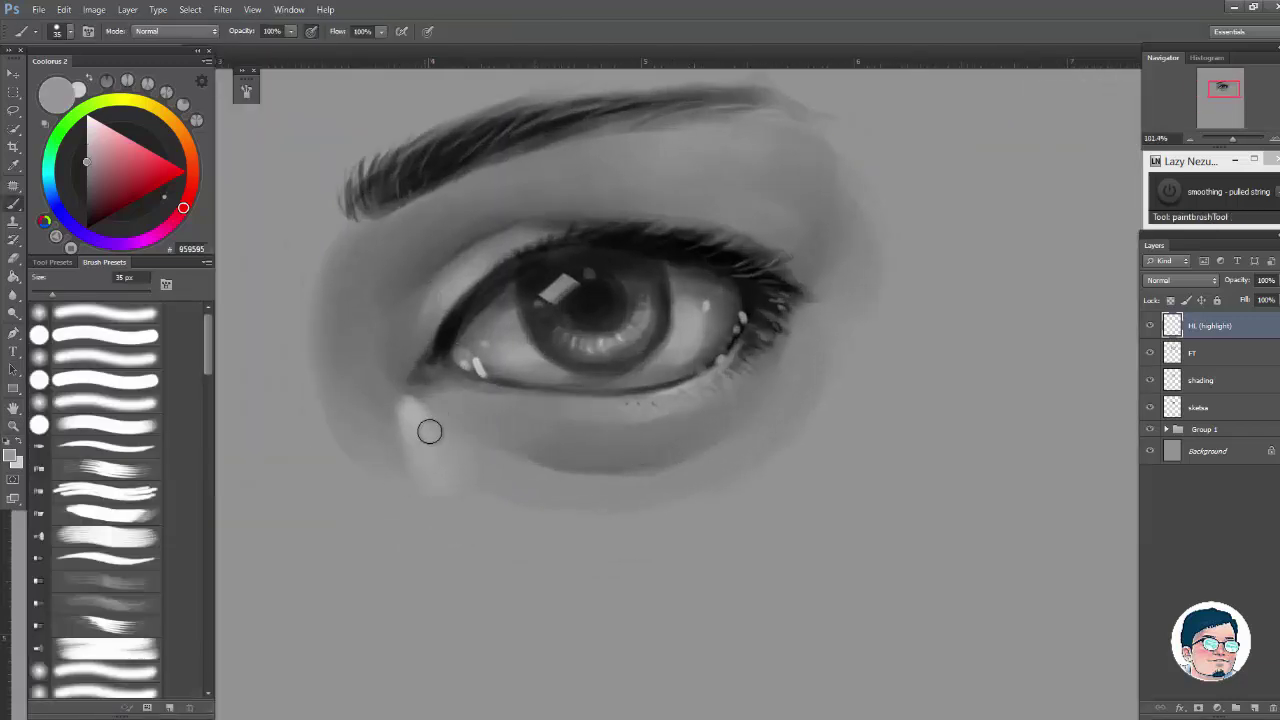
{"action": "left_click_drag", "start_coordinate": [429, 431], "coordinate": [431, 452]}
Step: Enlarge the brush to 60 px and smooth the skin below the inner corner and under the eye in 959595
{"action": "key", "text": "bracketright"}
{"action": "key", "text": "bracketright"}
{"action": "key", "text": "bracketright"}
{"action": "key", "text": "bracketright"}
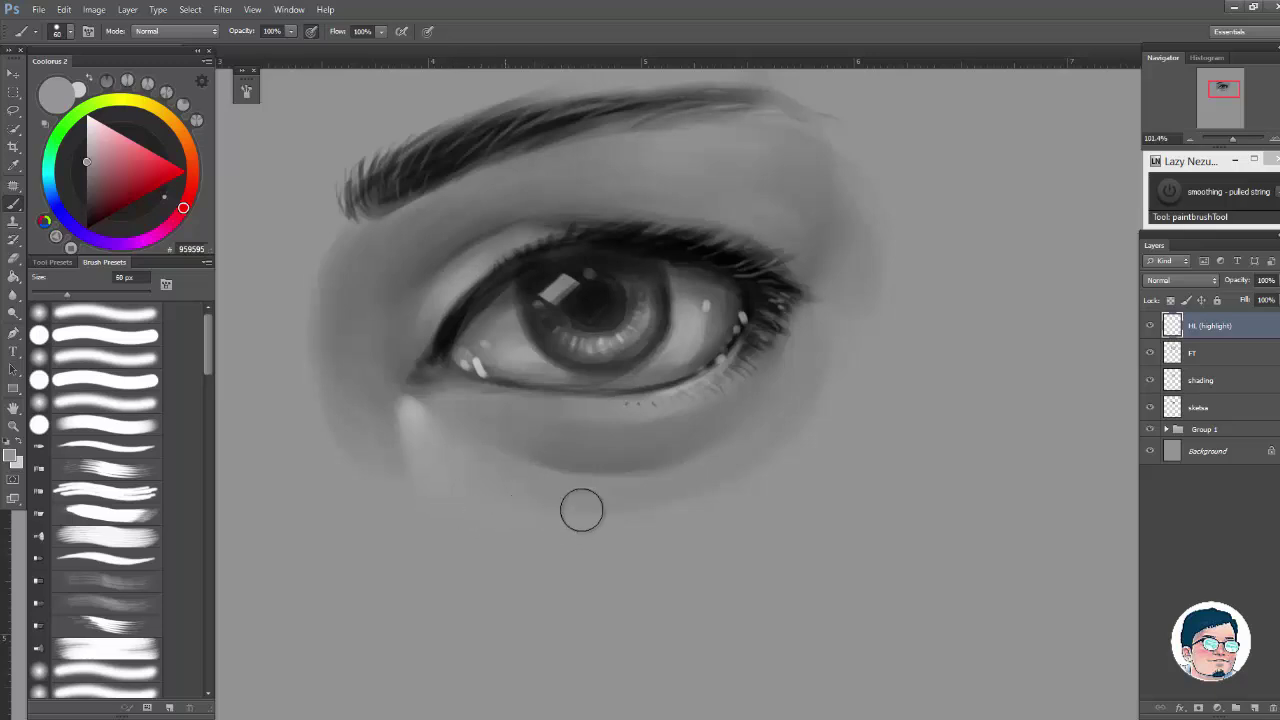
{"action": "left_click_drag", "start_coordinate": [636, 474], "coordinate": [500, 480]}
{"action": "left_click_drag", "start_coordinate": [652, 400], "coordinate": [732, 400]}
{"action": "left_click_drag", "start_coordinate": [512, 384], "coordinate": [528, 382]}
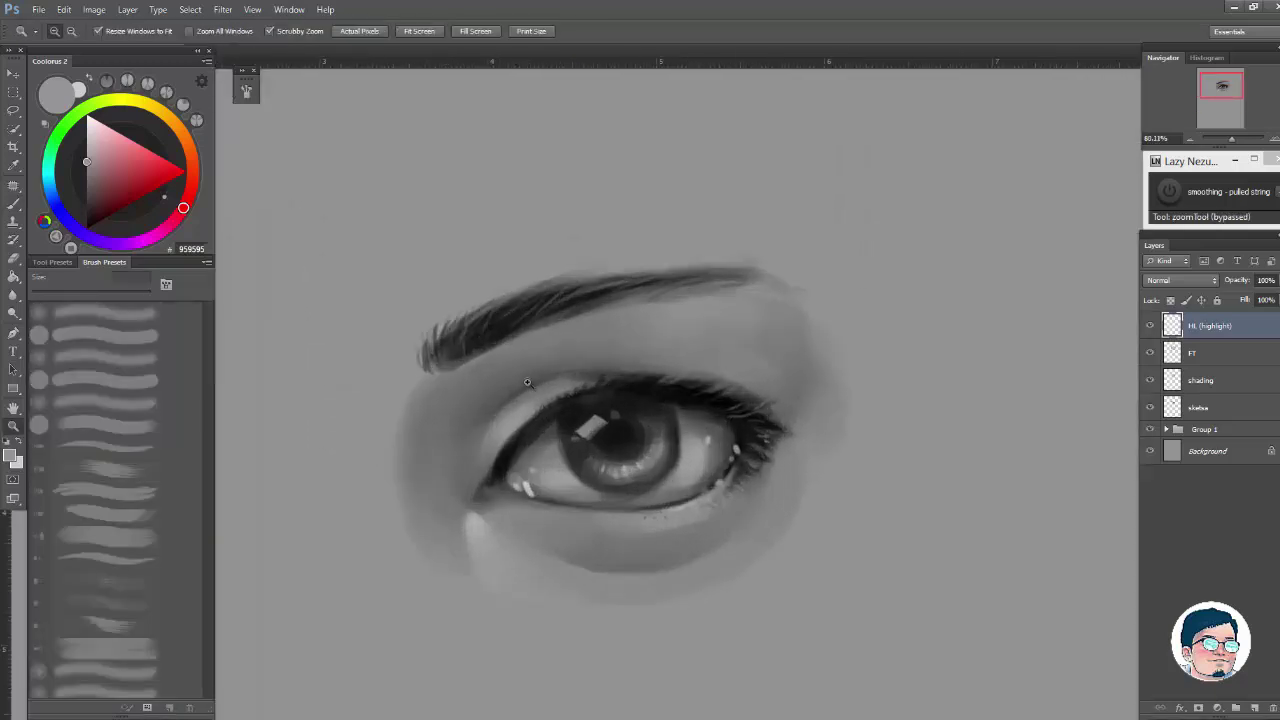
Step: Sample grey 939393 from the background and soften the nose-side edge of the eye shading with the 60 px brush
{"action": "key", "text": "b"}
{"action": "left_click", "coordinate": [402, 385], "text": "alt"}
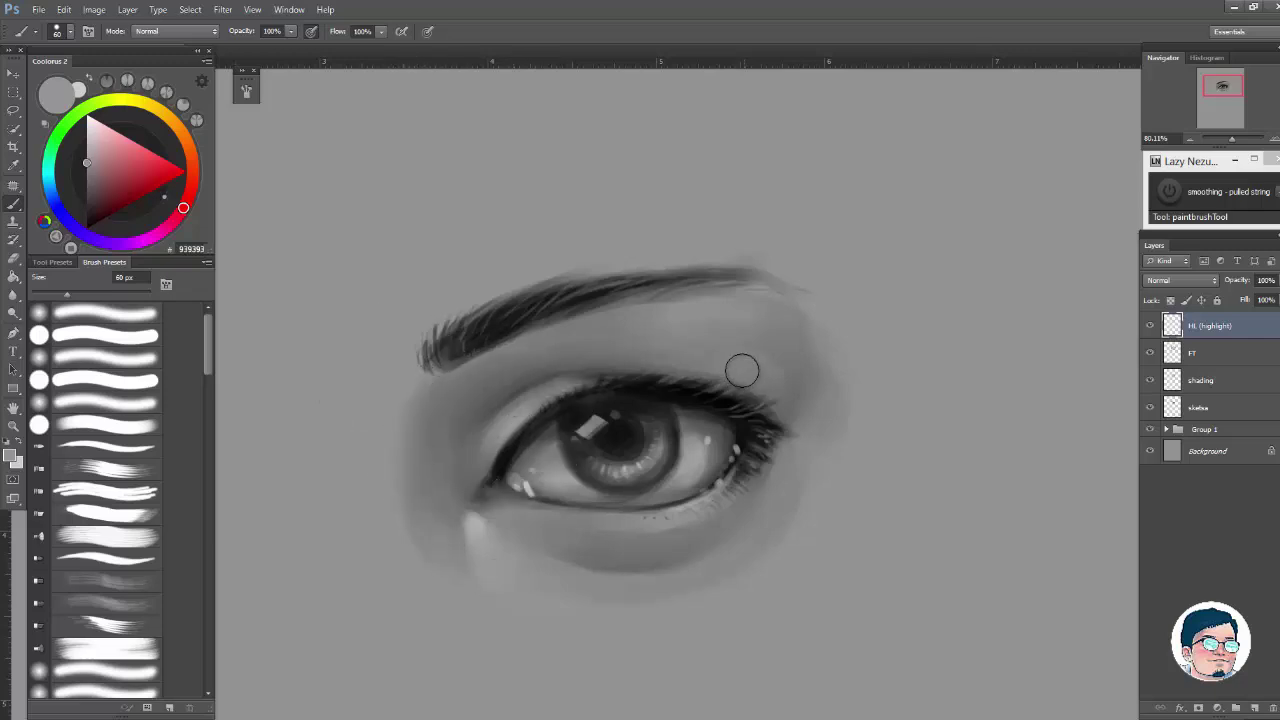
{"action": "key", "text": "z"}
{"action": "mouse_move", "coordinate": [780, 395]}
{"action": "left_mouse_down"}
{"action": "mouse_move", "coordinate": [714, 395]}
{"action": "mouse_move", "coordinate": [750, 380]}
{"action": "left_mouse_up"}
{"action": "key", "text": "b"}
{"action": "key", "text": "z"}
{"action": "key", "text": "b"}
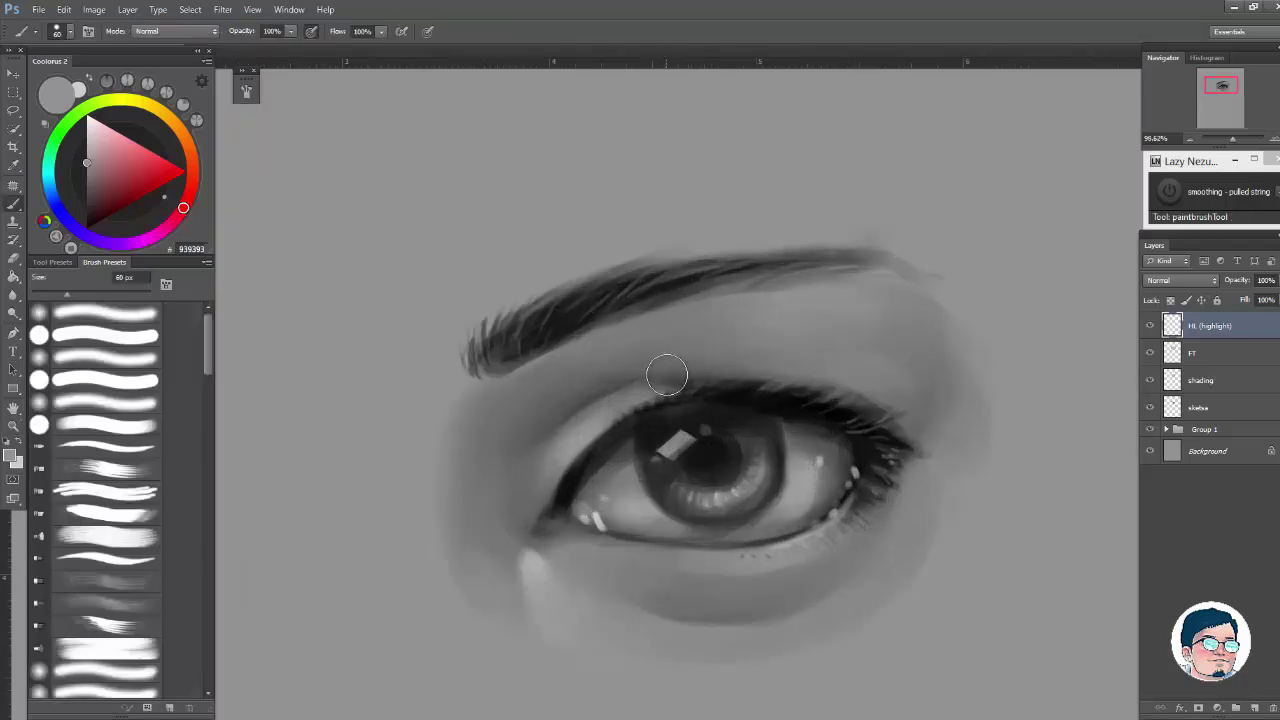
Step: Sample dark grey 666666 from the eyelid crease and deepen the shading above the upper lashes at 60 px
{"action": "left_click", "coordinate": [655, 372], "text": "alt"}
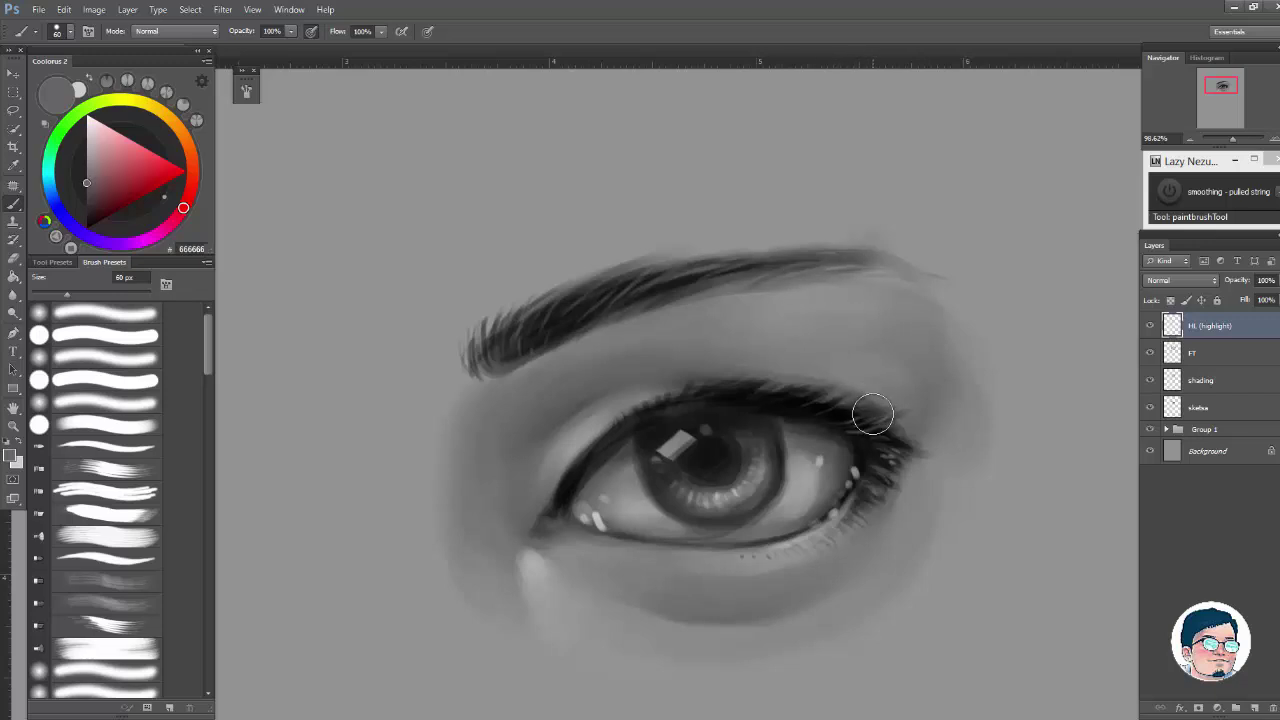
{"action": "key", "text": "z"}
{"action": "scroll", "coordinate": [965, 380], "scroll_direction": "down", "scroll_amount": 2}
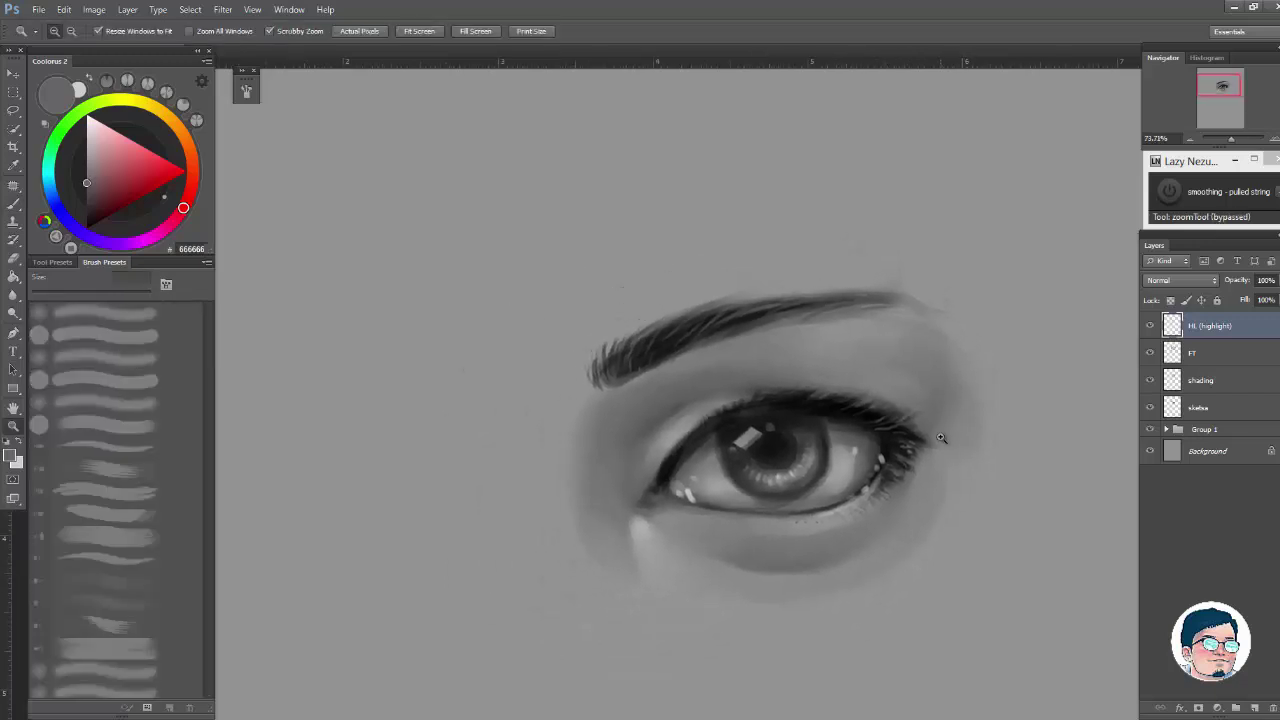
{"action": "left_click_drag", "start_coordinate": [940, 437], "coordinate": [900, 416]}
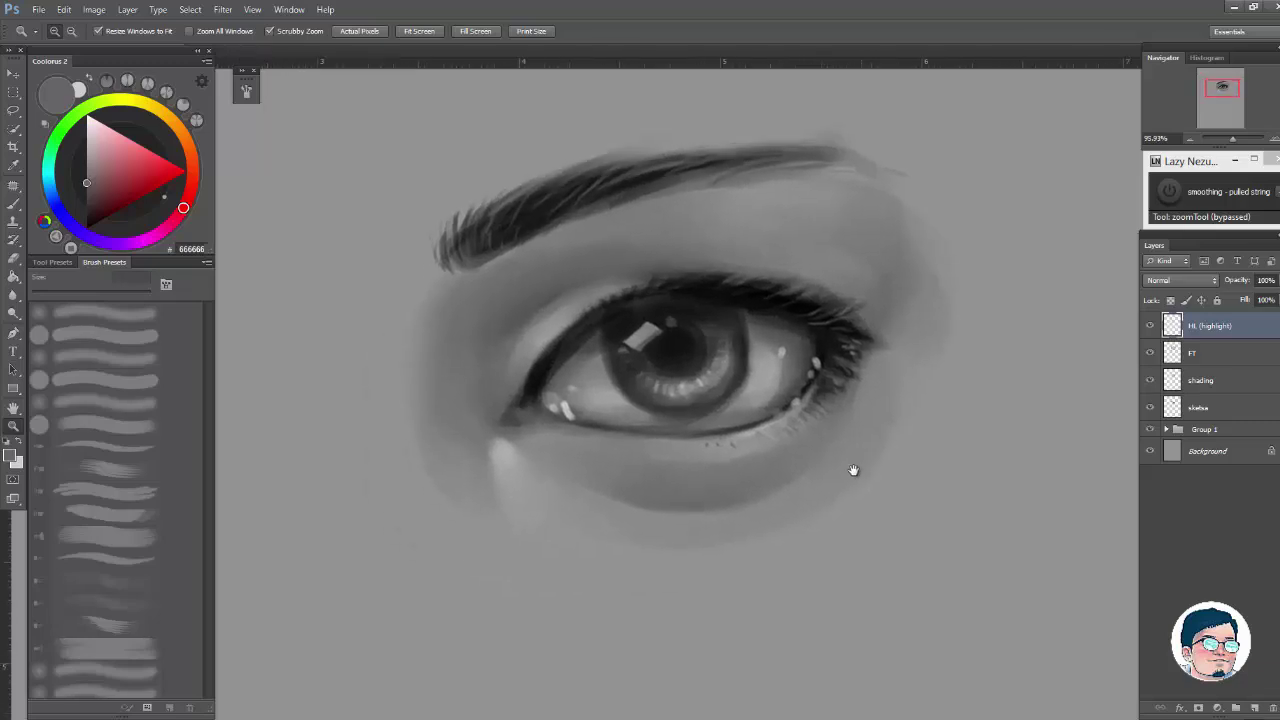
{"action": "key", "text": "b"}
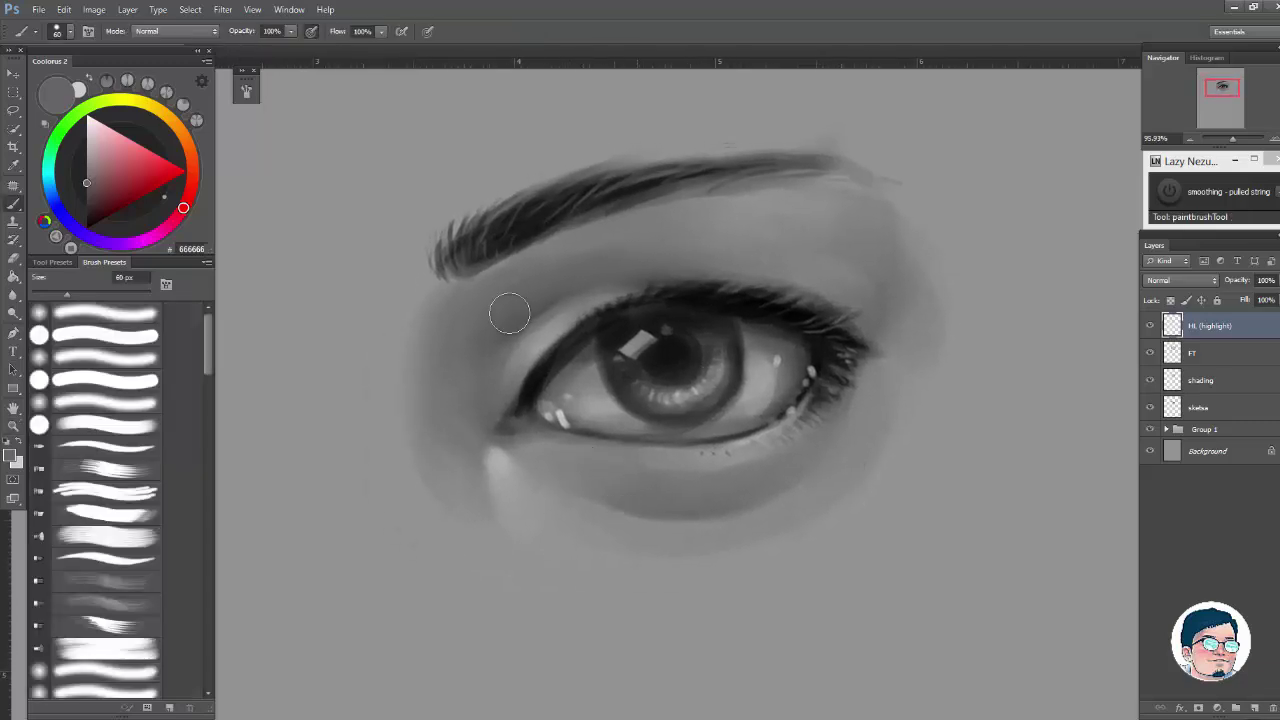
Step: Check the hard round brush preset's name in its rename dialog without changing it
{"action": "key", "text": "bracketleft"}
{"action": "key", "text": "bracketleft"}
{"action": "key", "text": "bracketleft"}
{"action": "right_click", "coordinate": [114, 431]}
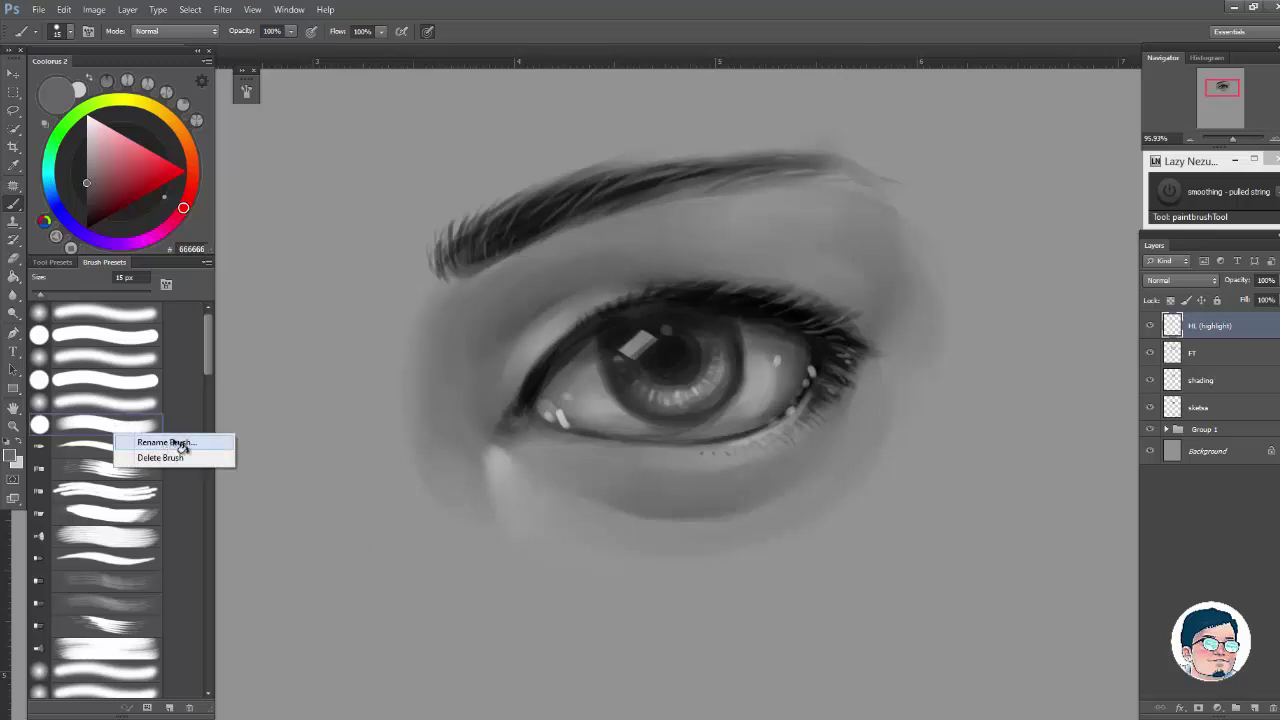
{"action": "left_click", "coordinate": [163, 442]}
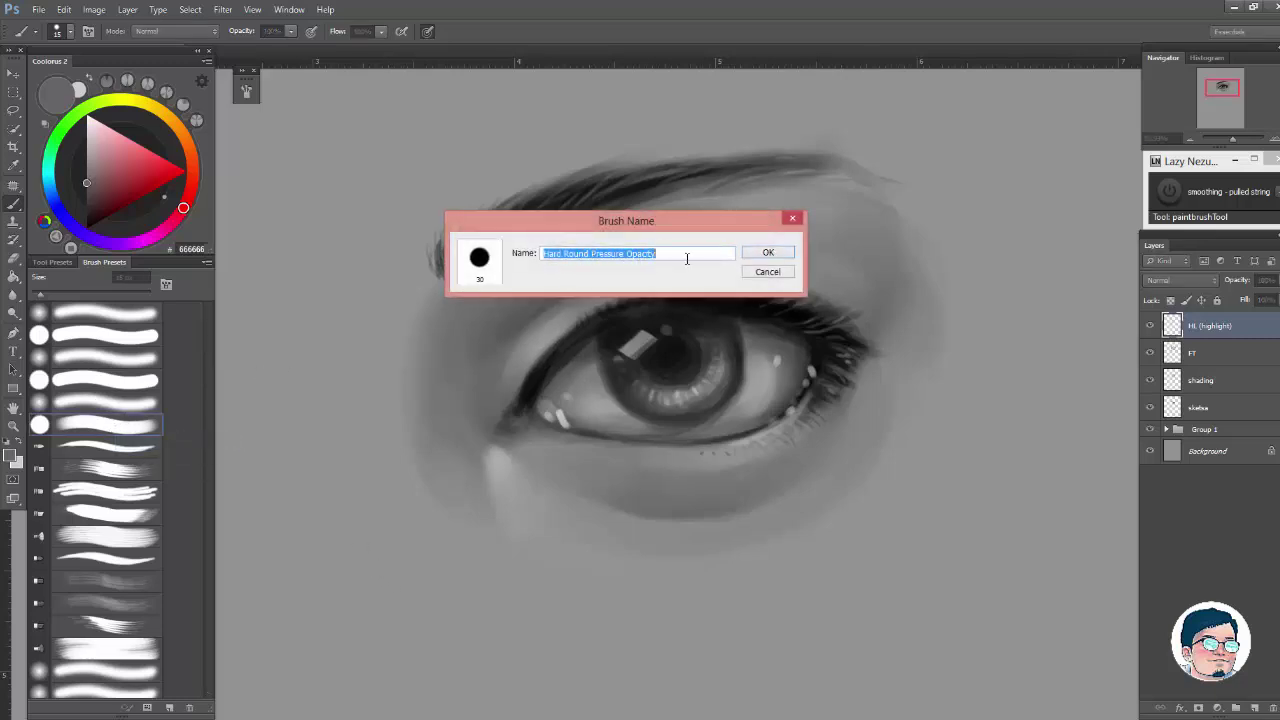
{"action": "left_click", "coordinate": [766, 272]}
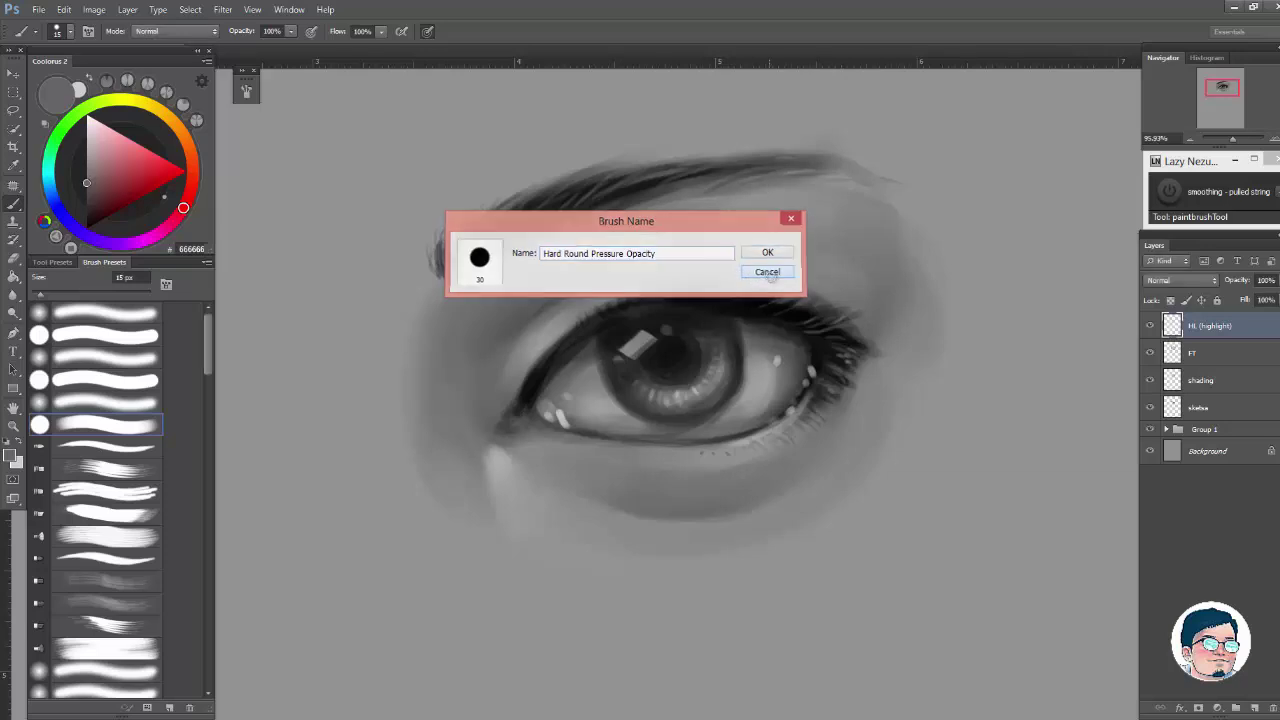
Step: Draw a wavy test stroke below the eye with the 40 px brush in 666666 and undo it
{"action": "key", "text": "bracketright"}
{"action": "key", "text": "bracketright"}
{"action": "key", "text": "bracketright"}
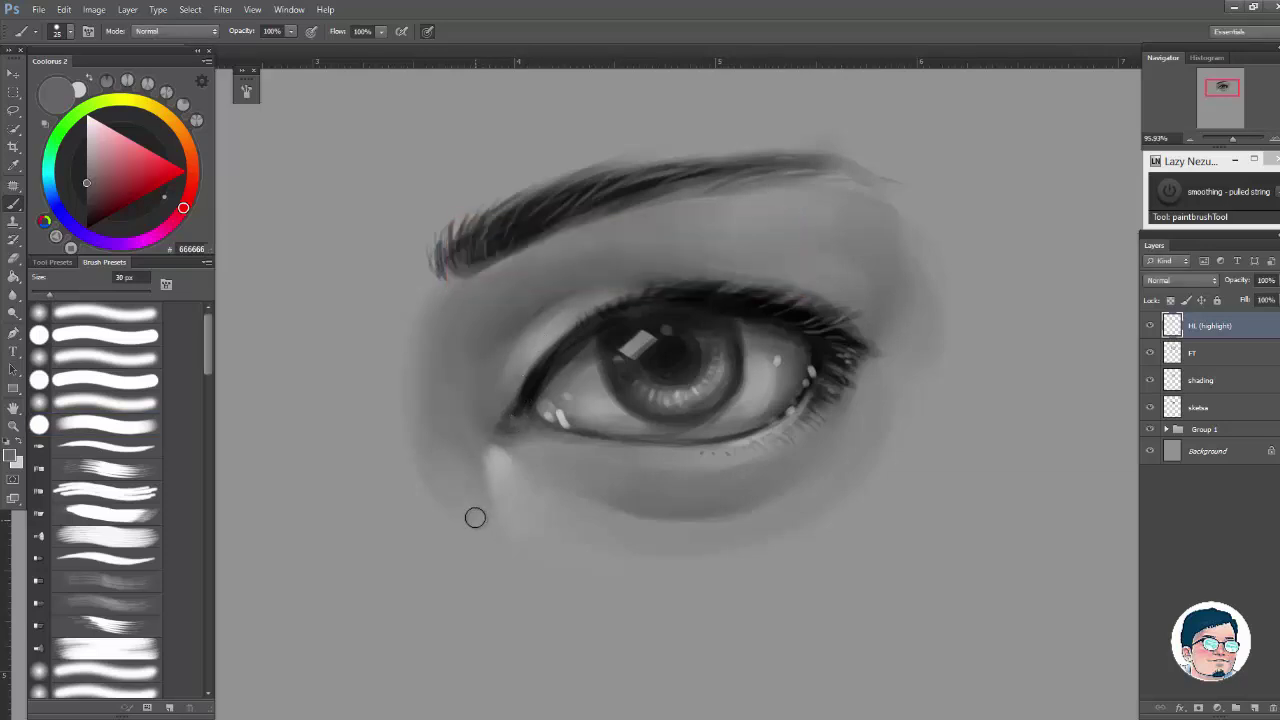
{"action": "mouse_move", "coordinate": [474, 620]}
{"action": "left_mouse_down"}
{"action": "mouse_move", "coordinate": [589, 609]}
{"action": "mouse_move", "coordinate": [660, 631]}
{"action": "mouse_move", "coordinate": [760, 607]}
{"action": "left_mouse_up"}
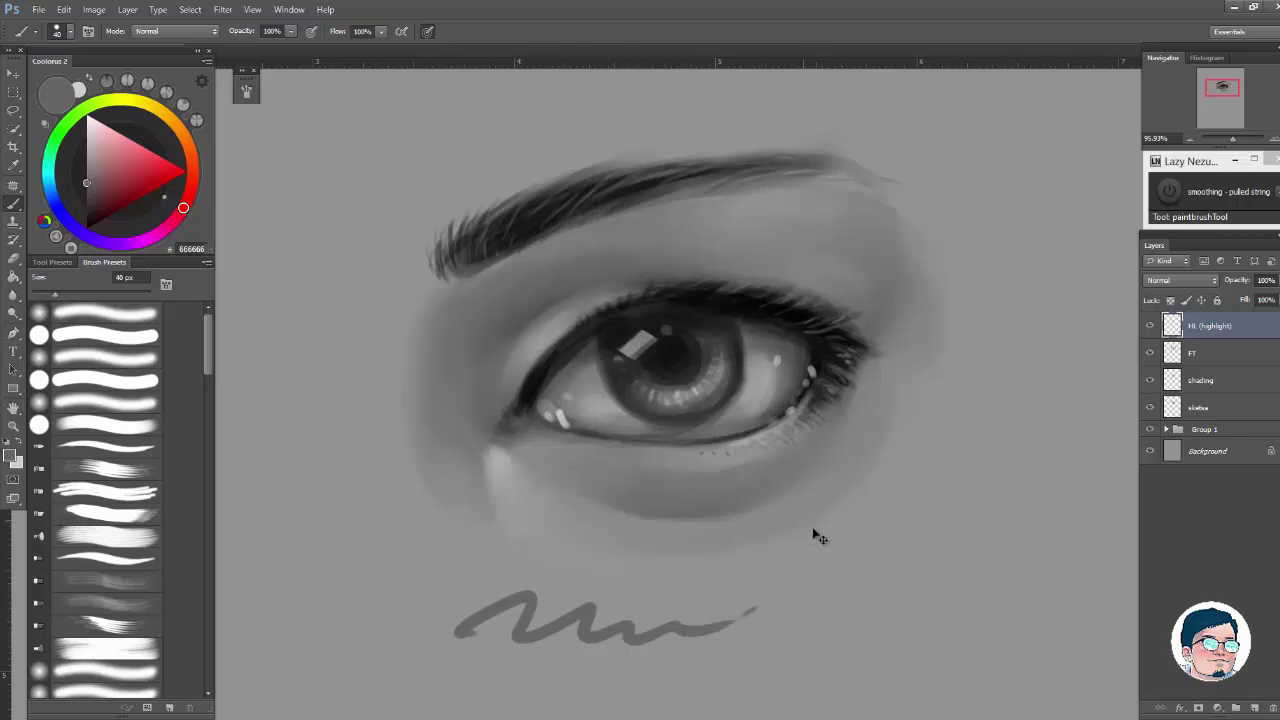
{"action": "key", "text": "ctrl+z"}
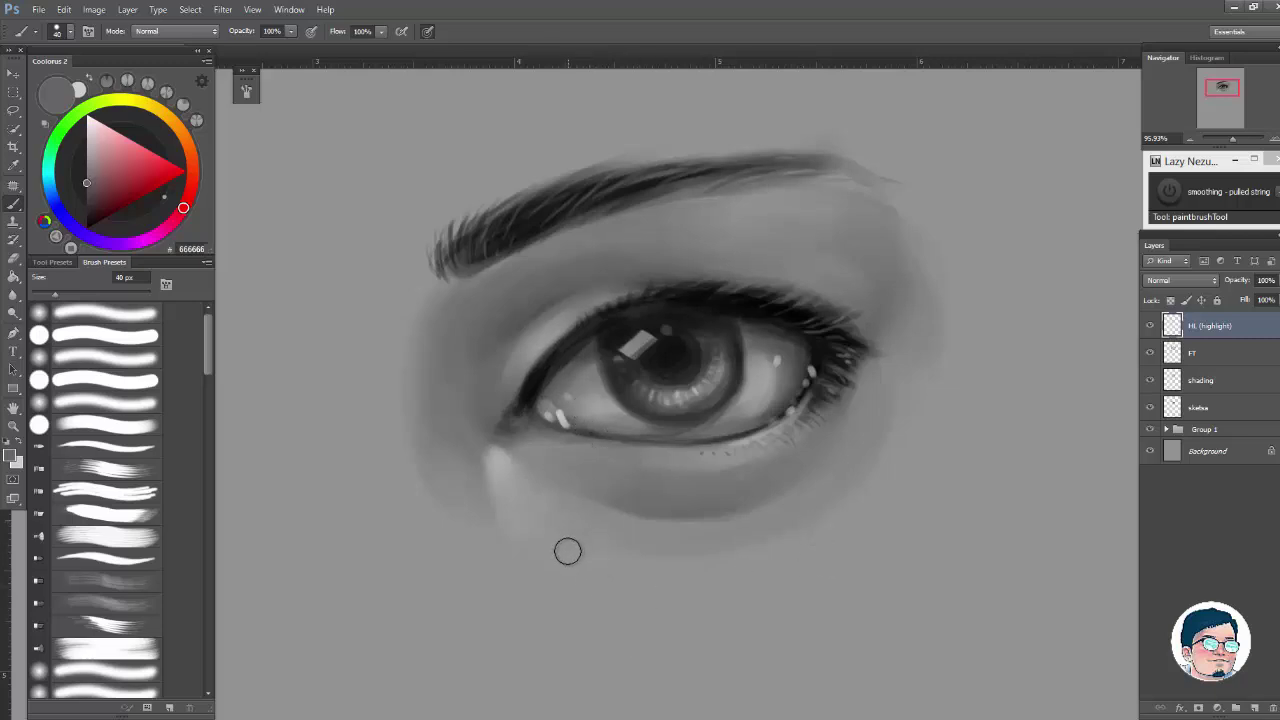
Step: Select the Hard Round Pressure Opacity brush preset at 30 px and turn on pressure-controlled opacity
{"action": "key", "text": "bracketleft"}
{"action": "left_click_drag", "start_coordinate": [849, 380], "coordinate": [795, 381]}
{"action": "left_click_drag", "start_coordinate": [898, 341], "coordinate": [949, 331]}
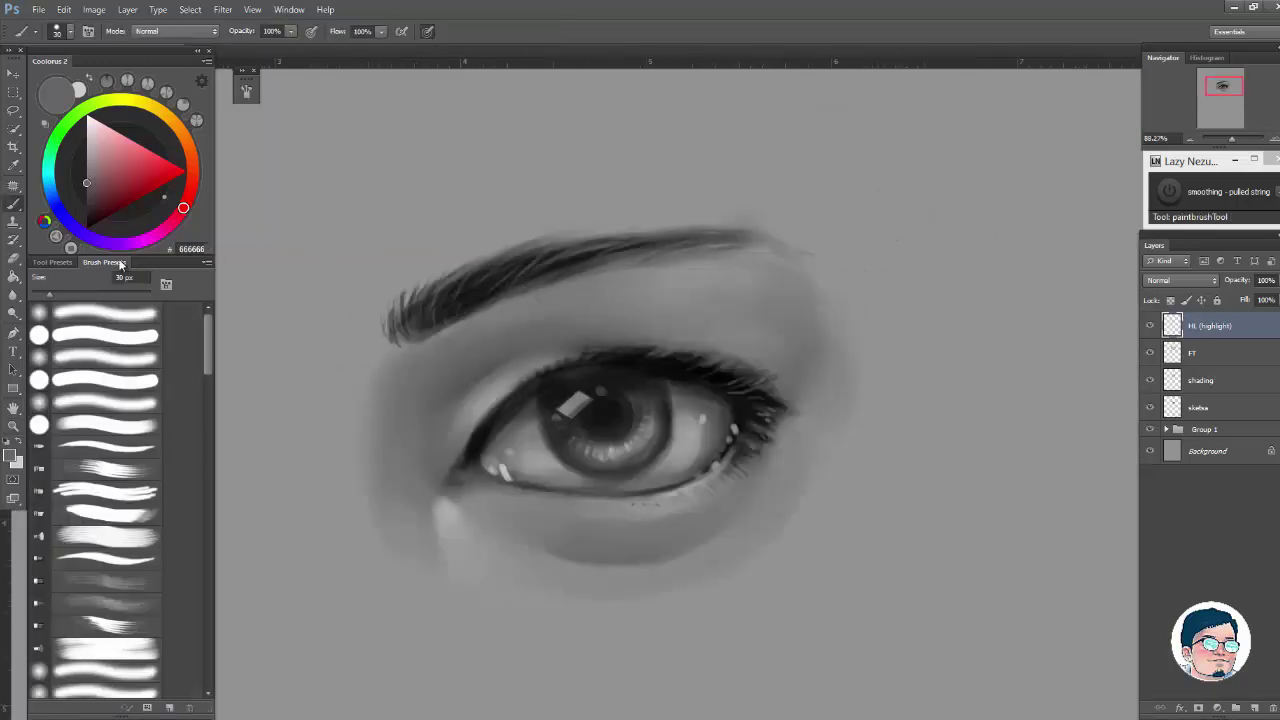
{"action": "left_click", "coordinate": [135, 425]}
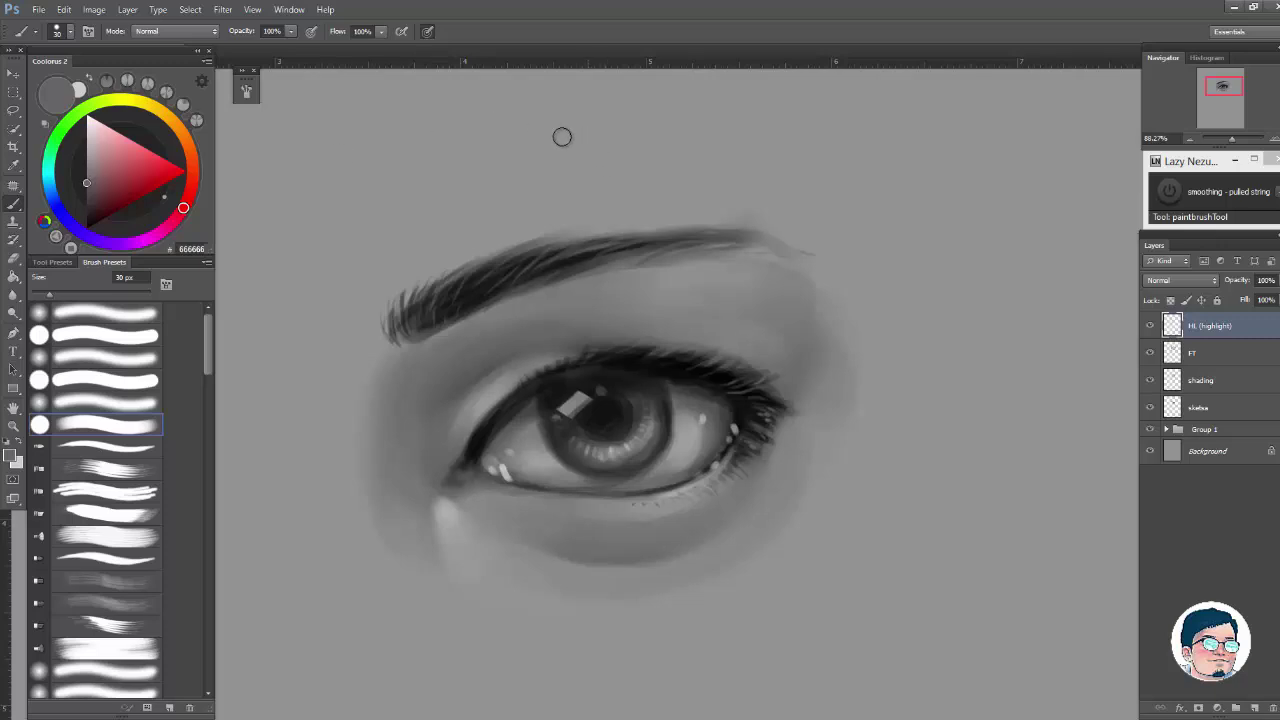
{"action": "left_click", "coordinate": [312, 32]}
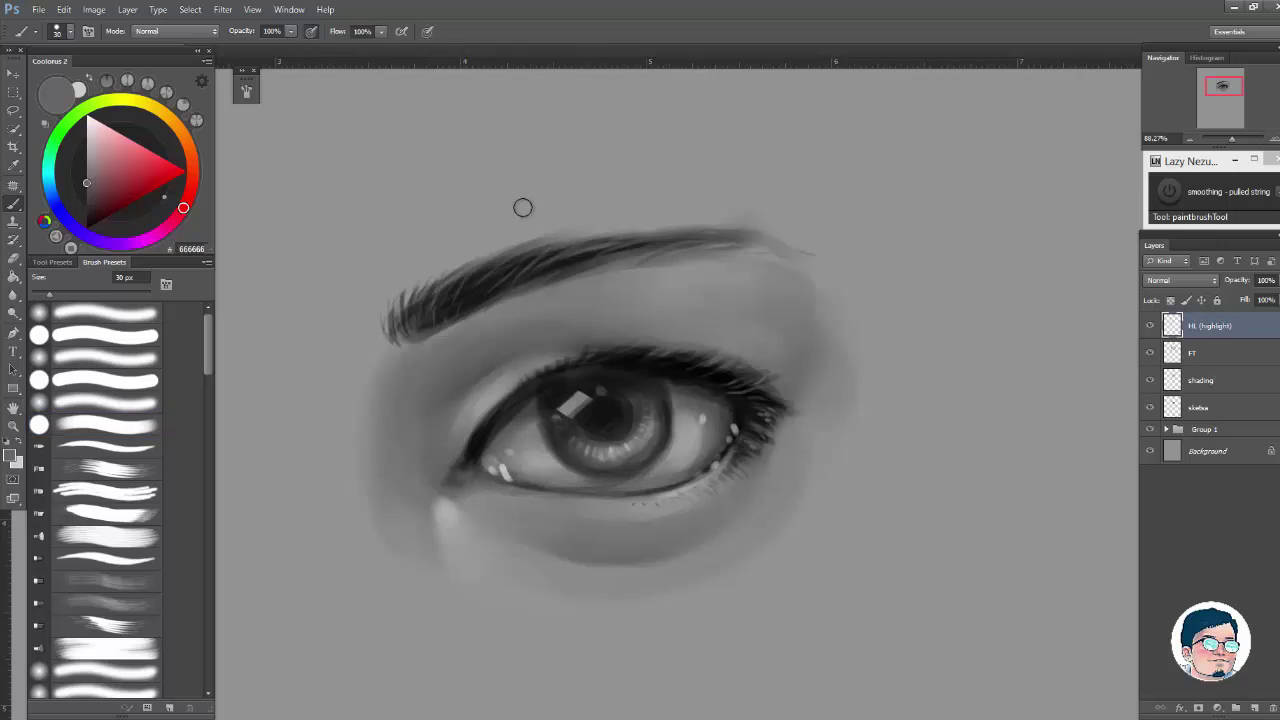
{"action": "left_click_drag", "start_coordinate": [819, 328], "coordinate": [846, 330]}
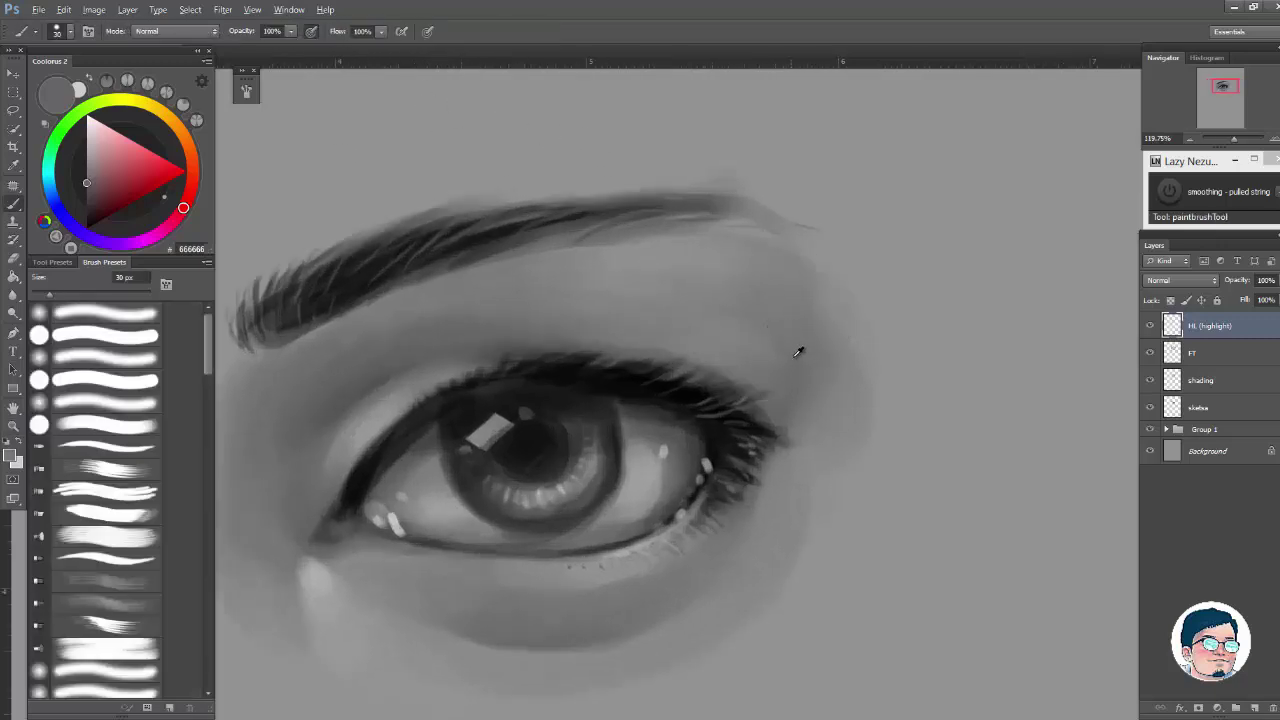
Step: Blend the upper eyelid skin below the eyebrow with the 50 px brush in sampled greys 787878 and 878787
{"action": "left_click", "coordinate": [797, 354], "text": "alt"}
{"action": "key", "text": "bracketright"}
{"action": "key", "text": "bracketright"}
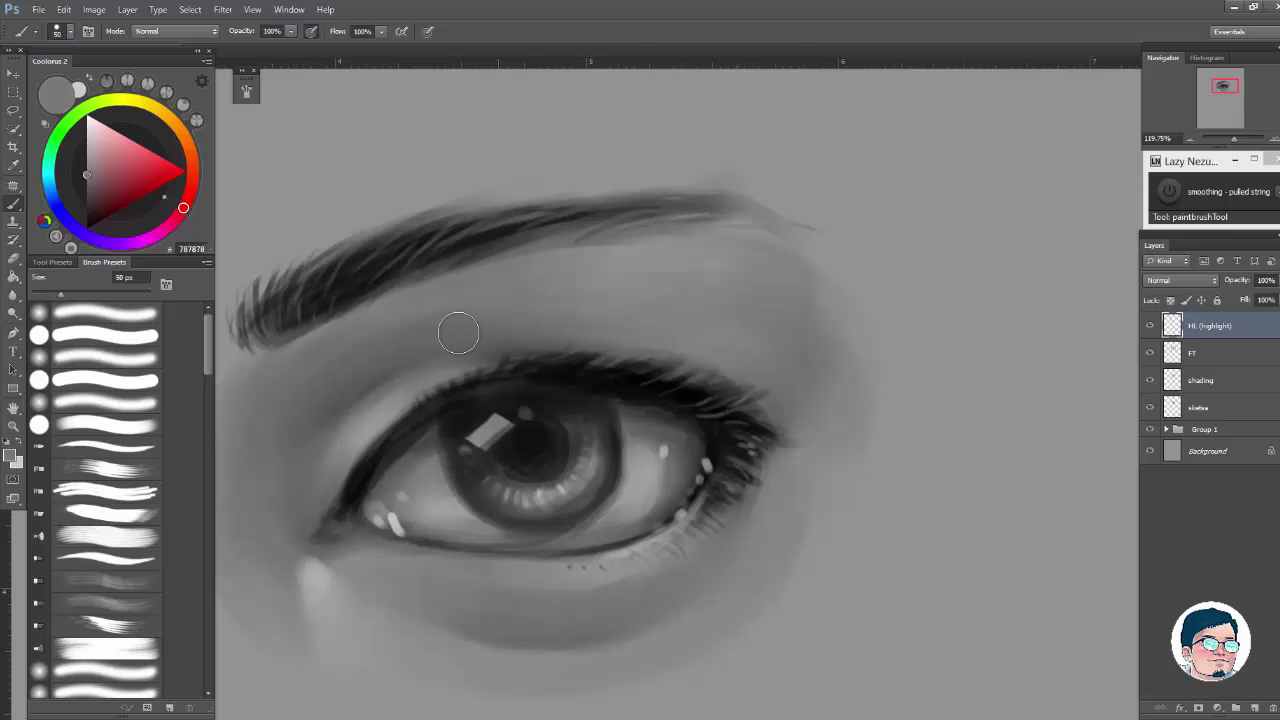
{"action": "left_click", "coordinate": [646, 285], "text": "alt"}
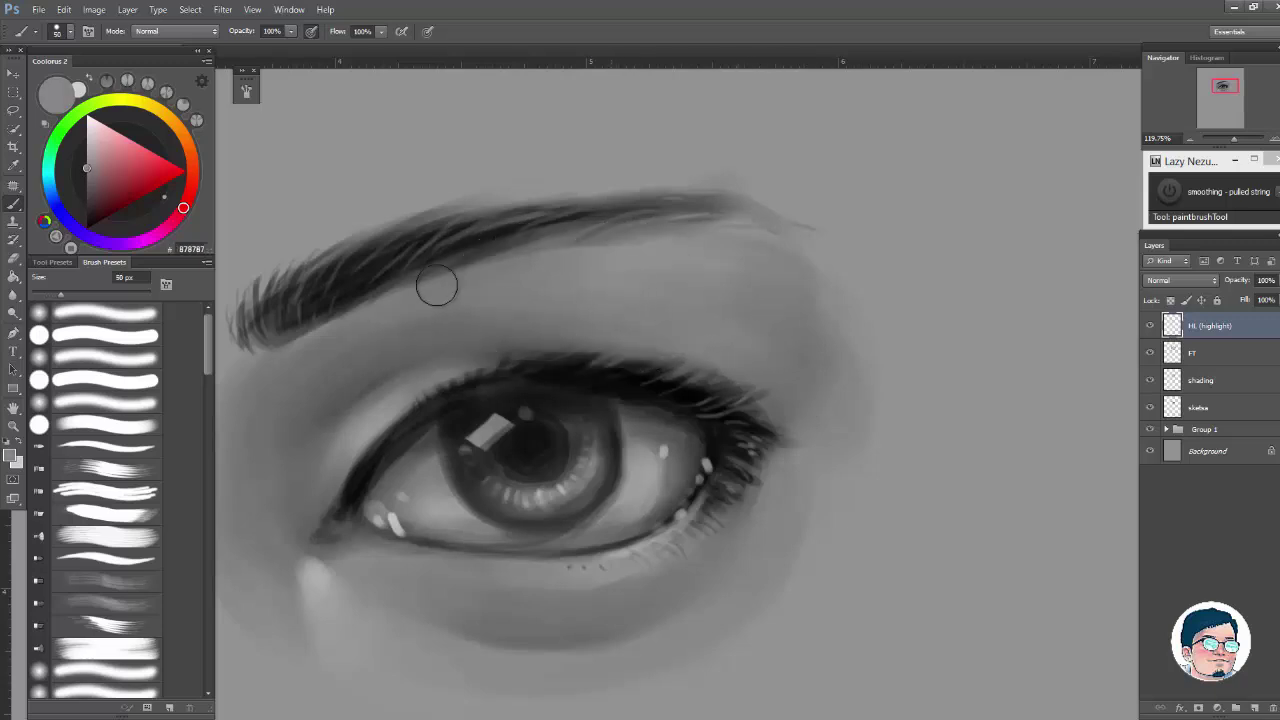
{"action": "left_click_drag", "start_coordinate": [556, 323], "coordinate": [731, 278]}
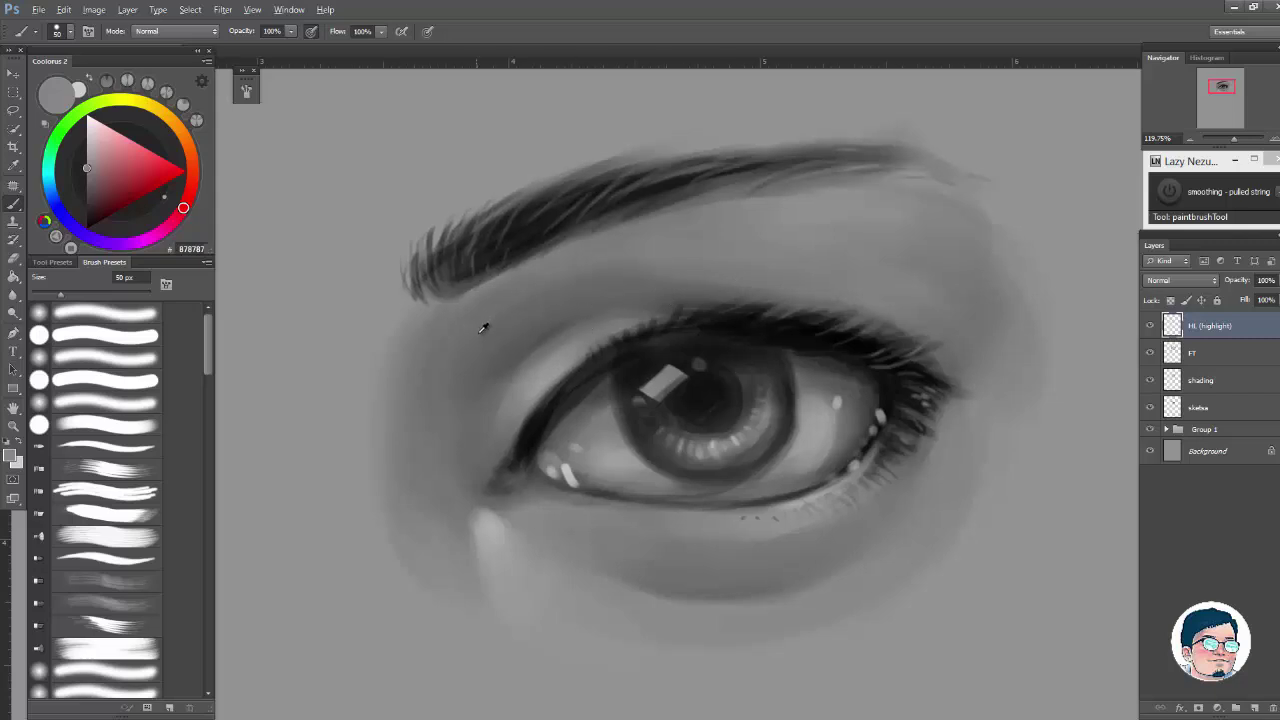
Step: Deepen the shading around the inner eye corner and under the eye at 50 px in sampled greys 595959, 6F6F6F and 727272
{"action": "left_click", "coordinate": [552, 320], "text": "alt"}
{"action": "left_click", "coordinate": [548, 329], "text": "alt"}
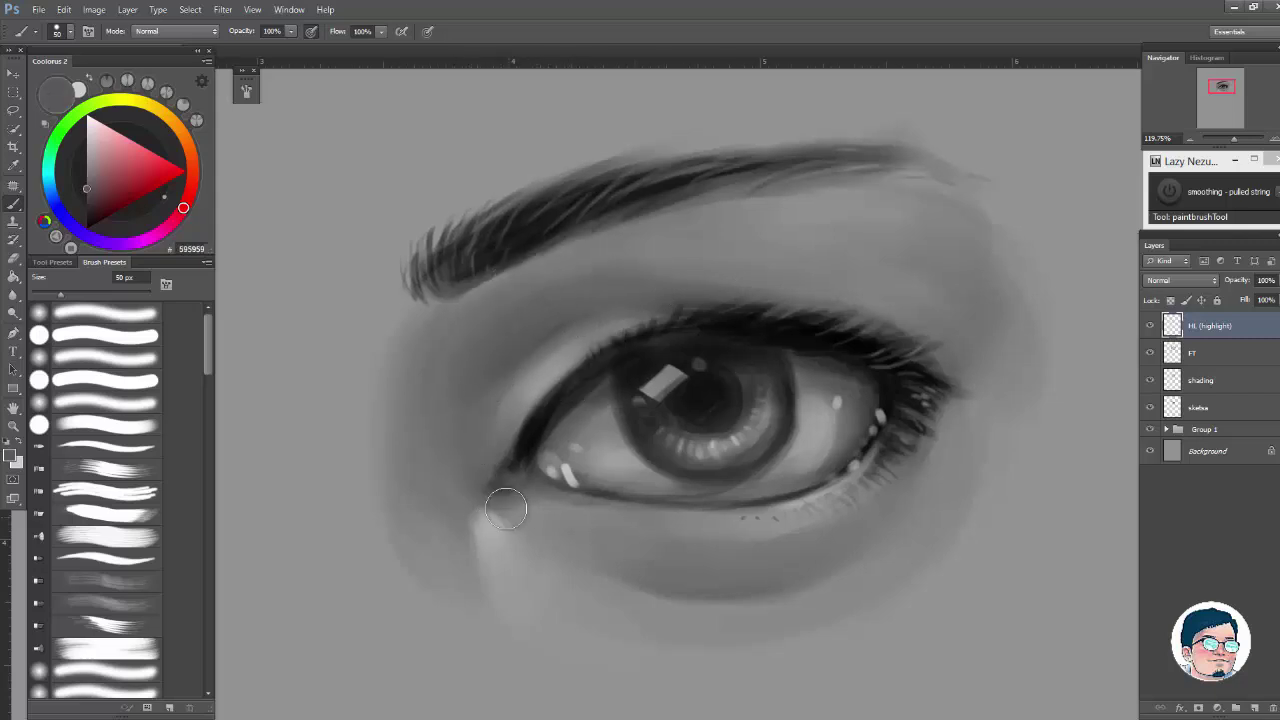
{"action": "left_click", "coordinate": [712, 577], "text": "alt"}
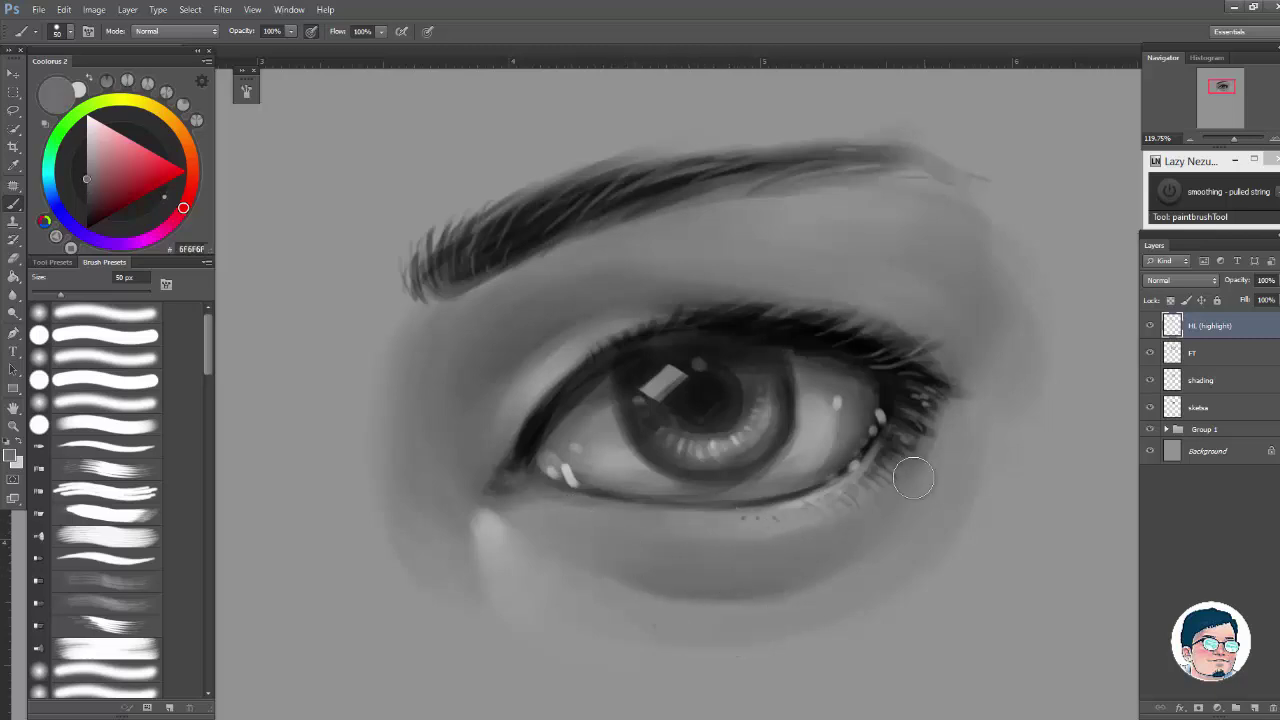
{"action": "left_click", "coordinate": [452, 500], "text": "alt"}
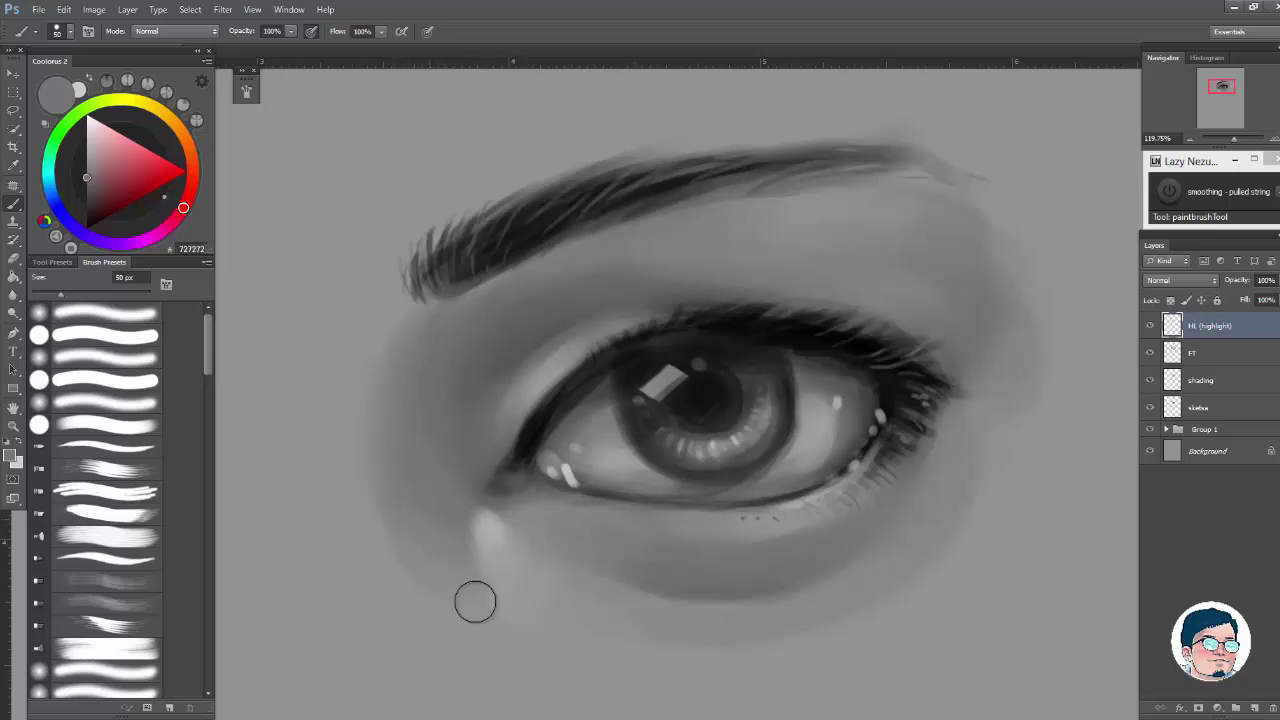
Step: Soften the skin around the brow tail, outer corner and inner-corner highlight with the 50 px brush in sampled greys 6E6E6E, 939393, 919191 and AFAFAF
{"action": "left_click_drag", "start_coordinate": [579, 427], "coordinate": [475, 430]}
{"action": "left_click_drag", "start_coordinate": [696, 391], "coordinate": [777, 294]}
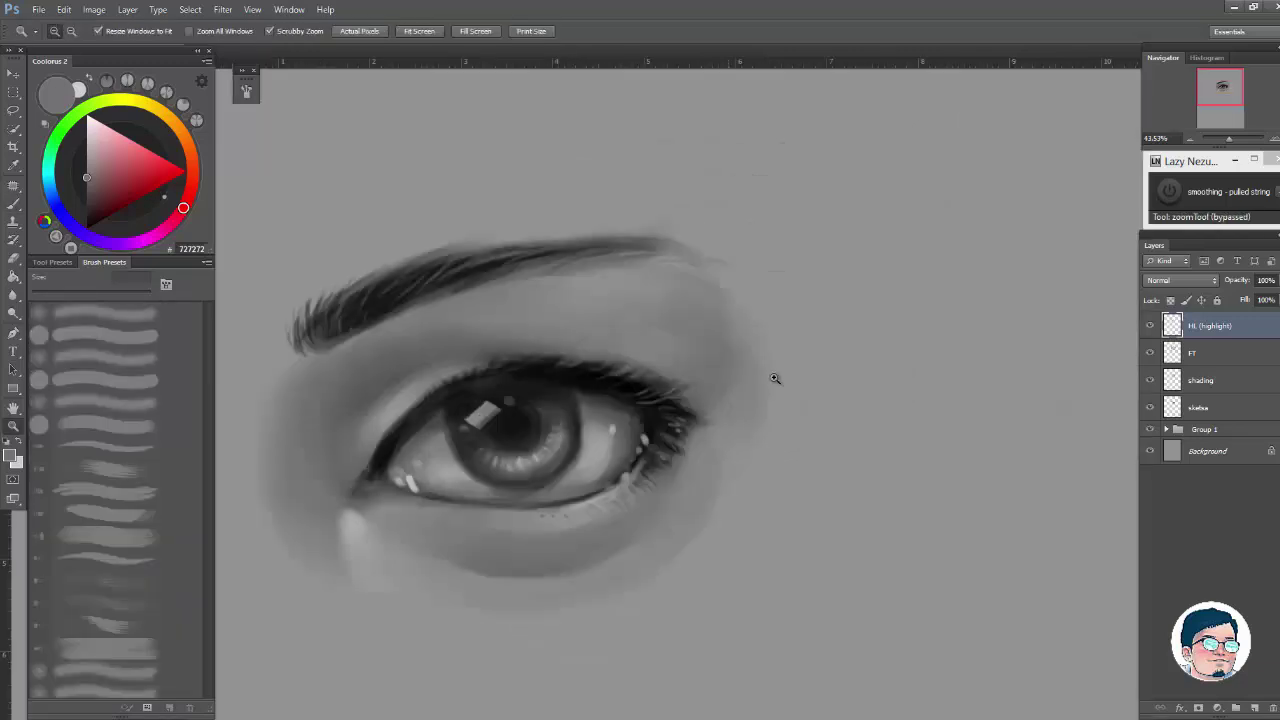
{"action": "left_click", "coordinate": [702, 395], "text": "alt"}
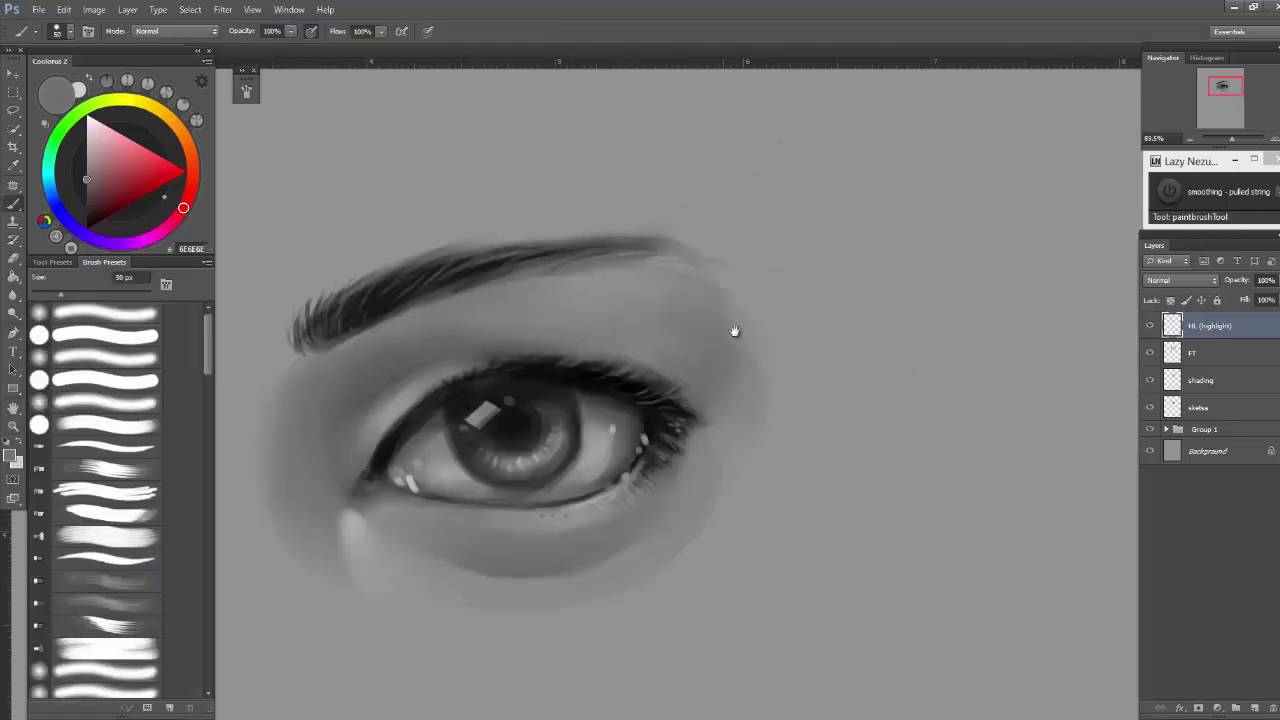
{"action": "left_click_drag", "start_coordinate": [734, 331], "coordinate": [880, 357]}
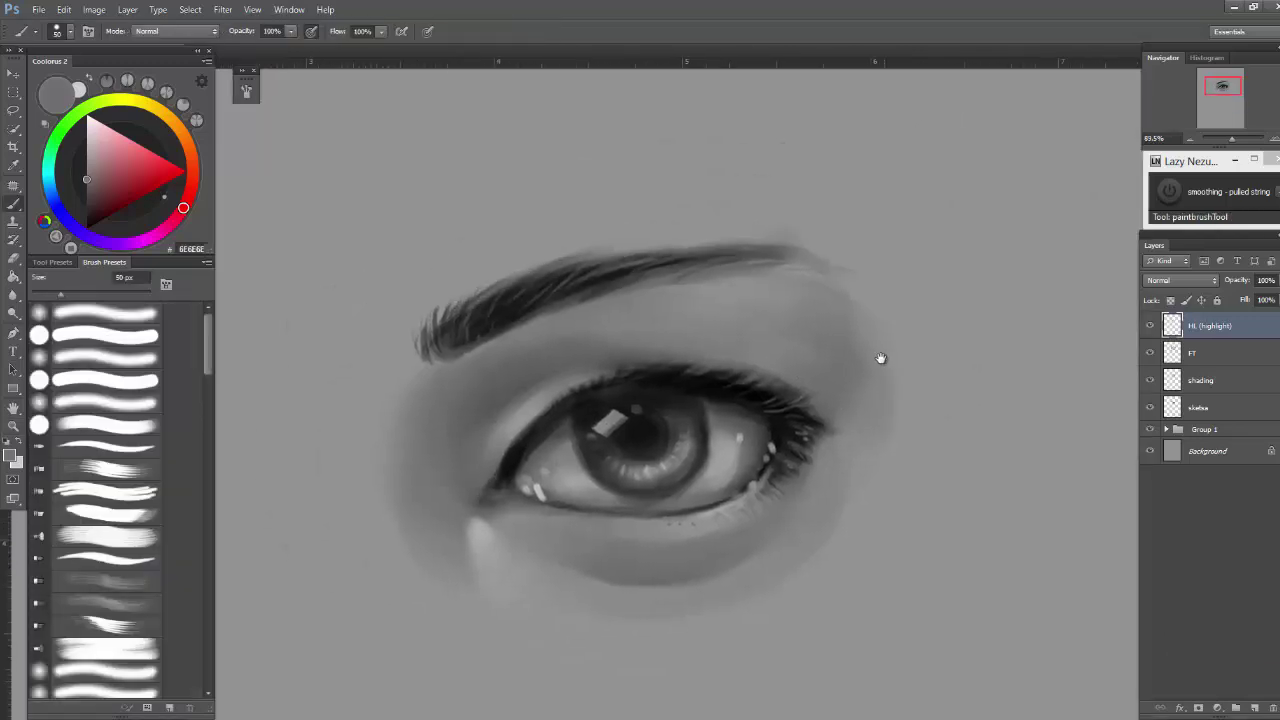
{"action": "left_click", "coordinate": [818, 221], "text": "alt"}
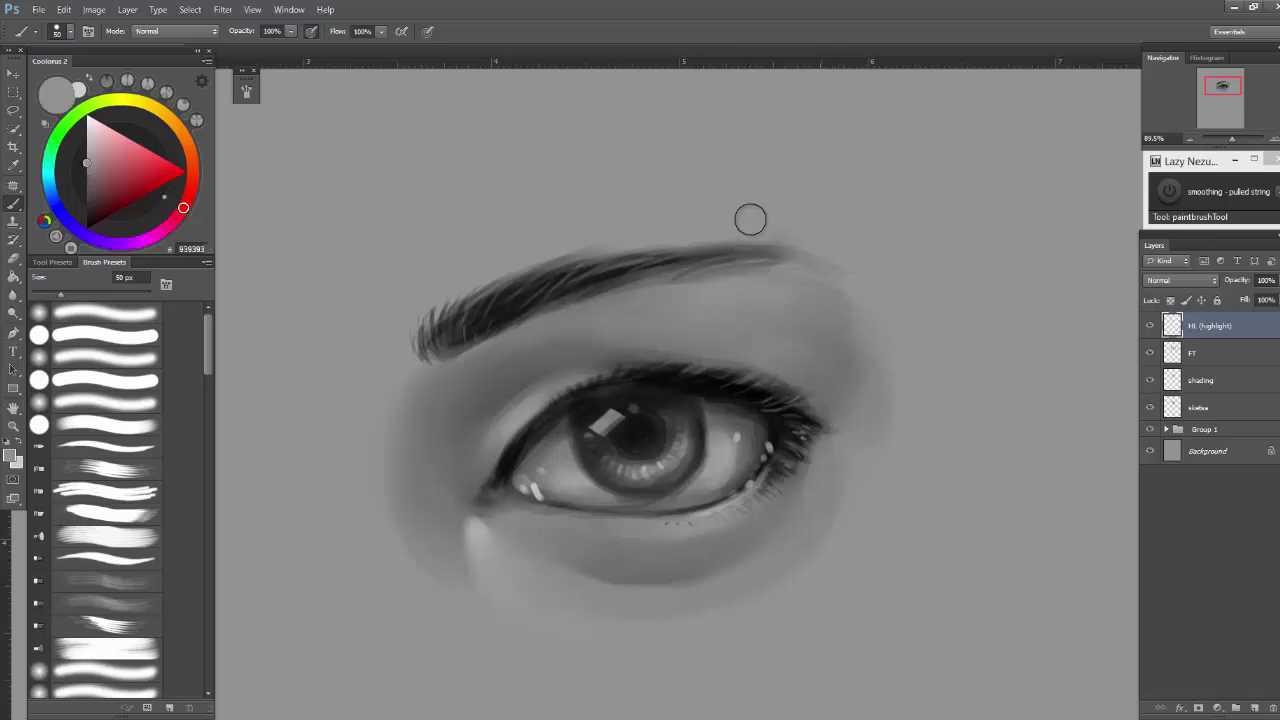
{"action": "left_click", "coordinate": [522, 410], "text": "alt"}
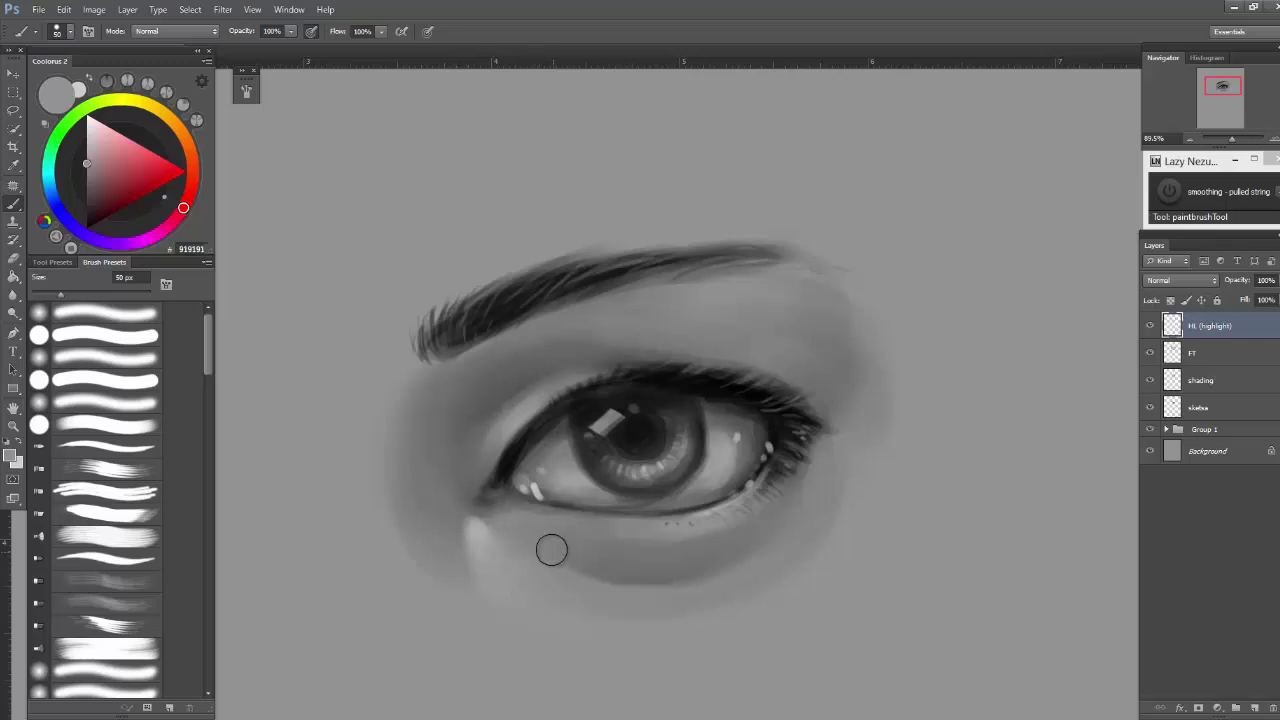
{"action": "left_click", "coordinate": [483, 533], "text": "alt"}
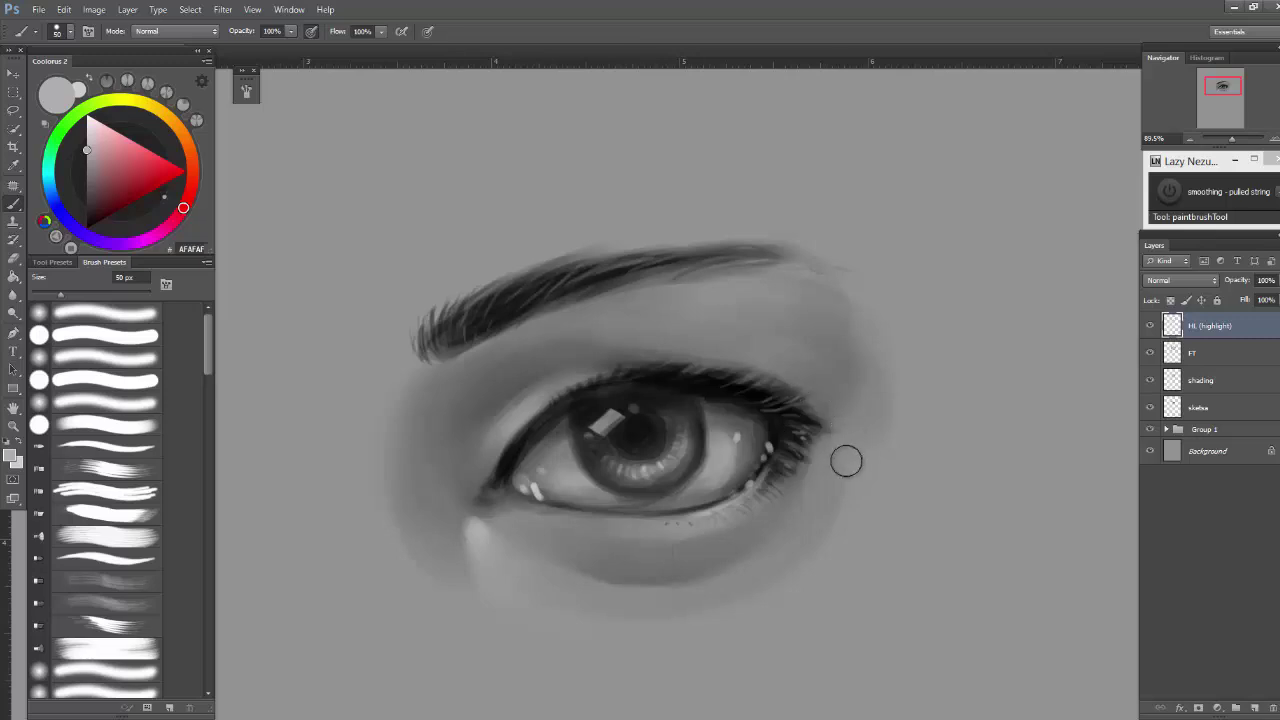
Step: Blend the shading below the eyebrow and toward the outer eye corner at 50 px in sampled greys 707070 and 818181
{"action": "key", "text": "z"}
{"action": "left_click_drag", "start_coordinate": [884, 420], "coordinate": [925, 401]}
{"action": "key", "text": "z"}
{"action": "key", "text": "b"}
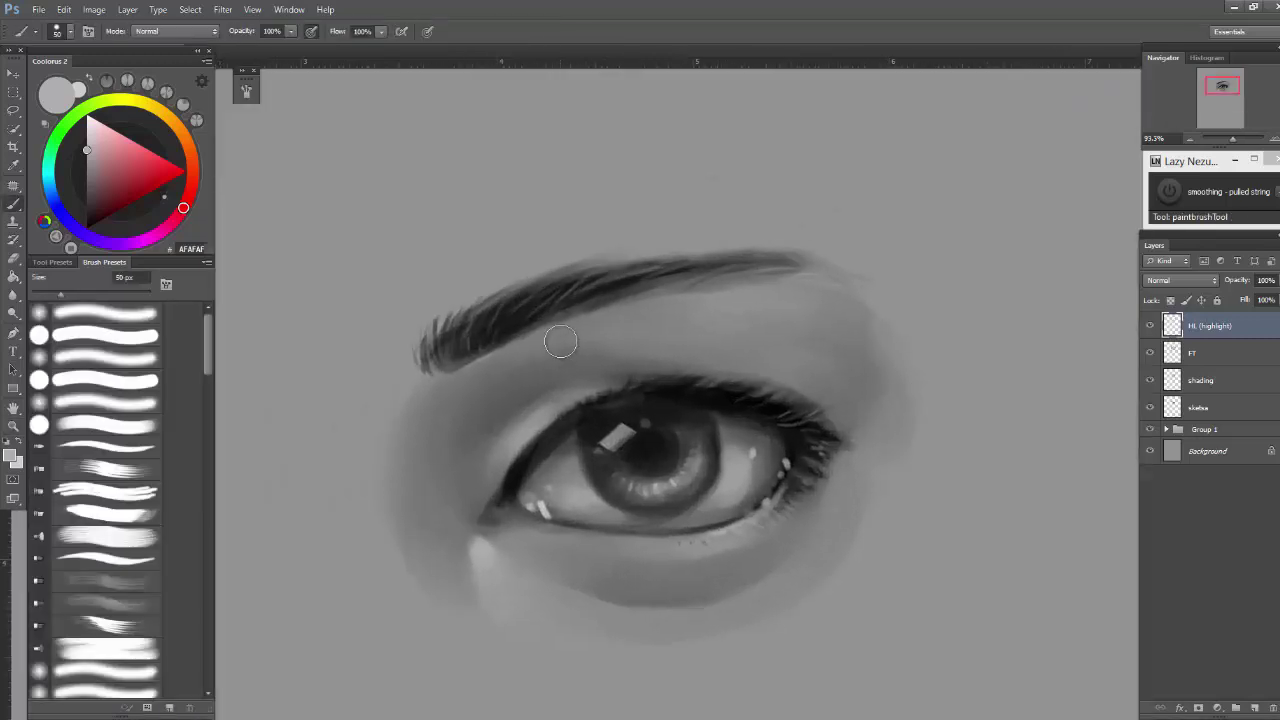
{"action": "left_click", "coordinate": [492, 365], "text": "alt"}
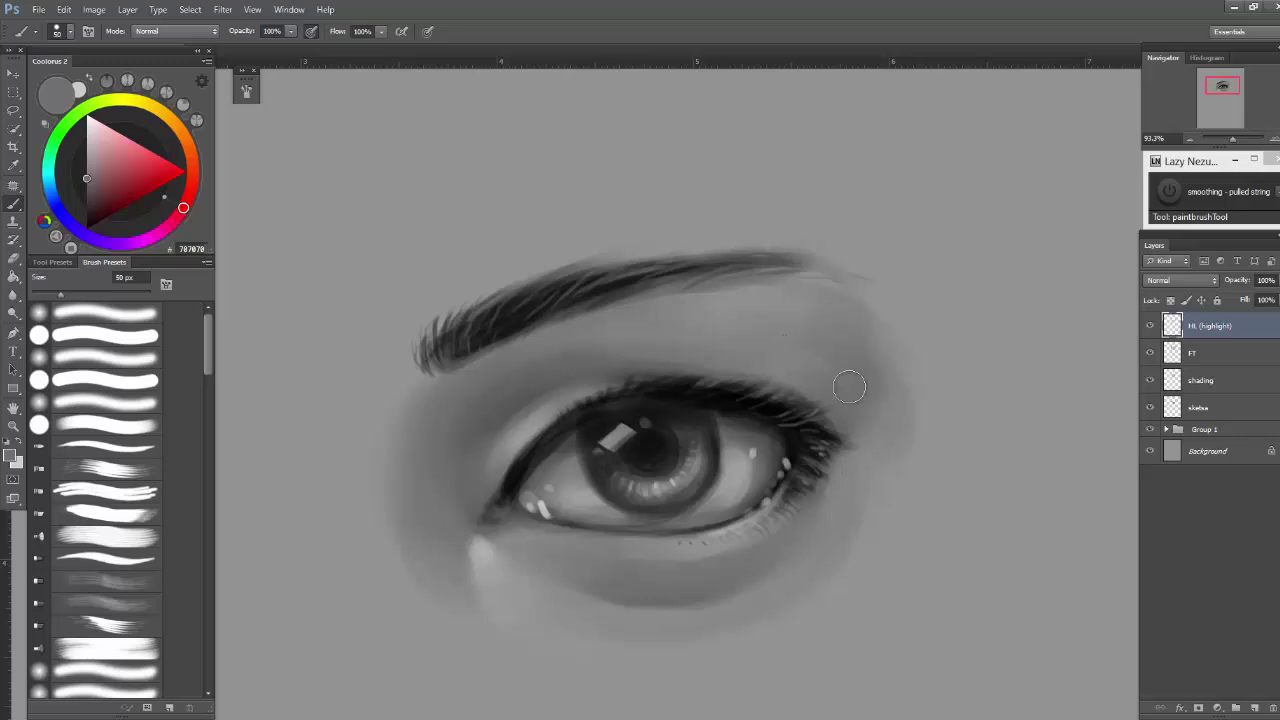
{"action": "left_click", "coordinate": [781, 359], "text": "alt"}
Step: Handwrite "Selamat Mencoba" on two lines below the eye on a new top layer, using the 30 px brush in the pupil's sampled 0F0F0F
{"action": "left_click_drag", "start_coordinate": [870, 513], "coordinate": [899, 471]}
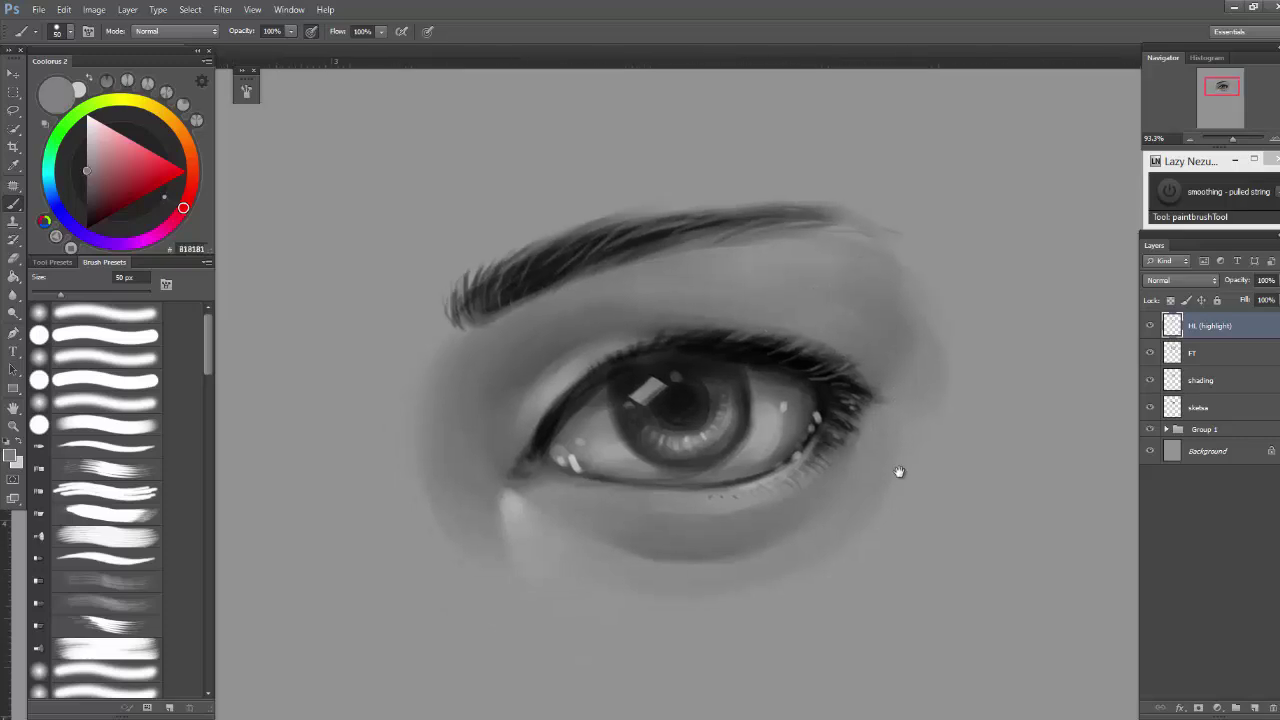
{"action": "scroll", "coordinate": [830, 480], "scroll_direction": "down", "scroll_amount": 4}
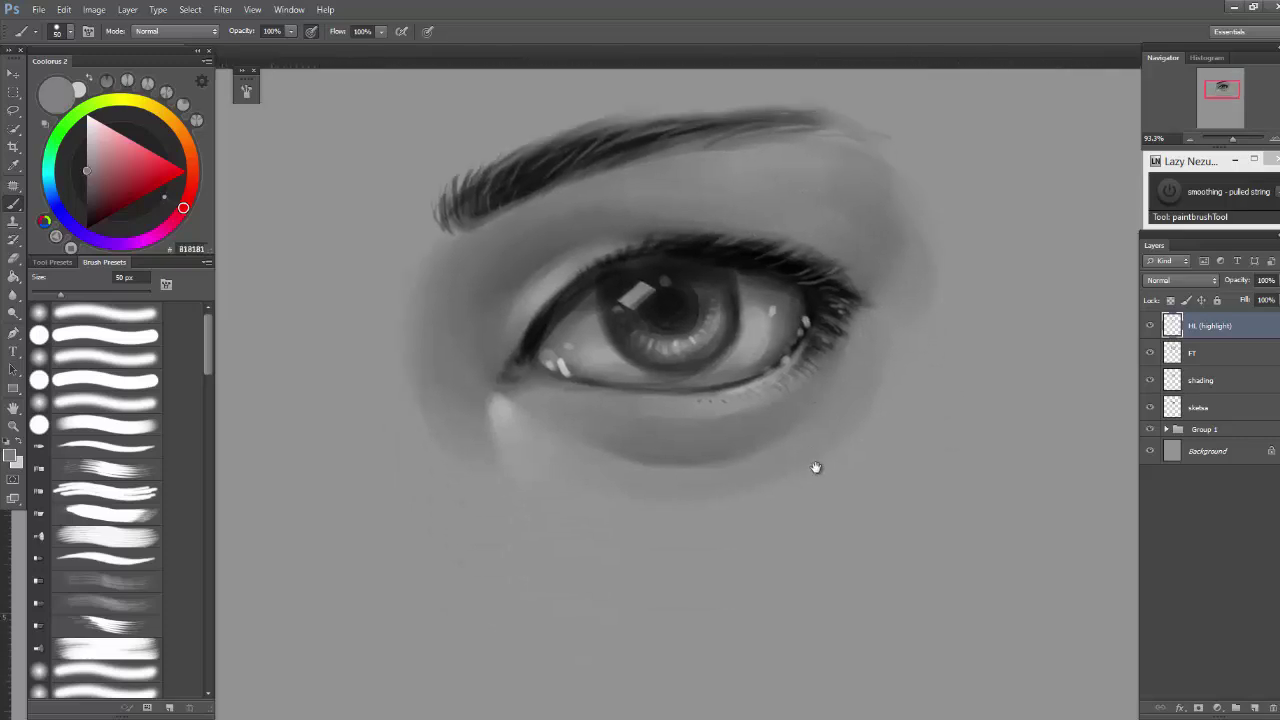
{"action": "left_click", "coordinate": [664, 306], "text": "alt"}
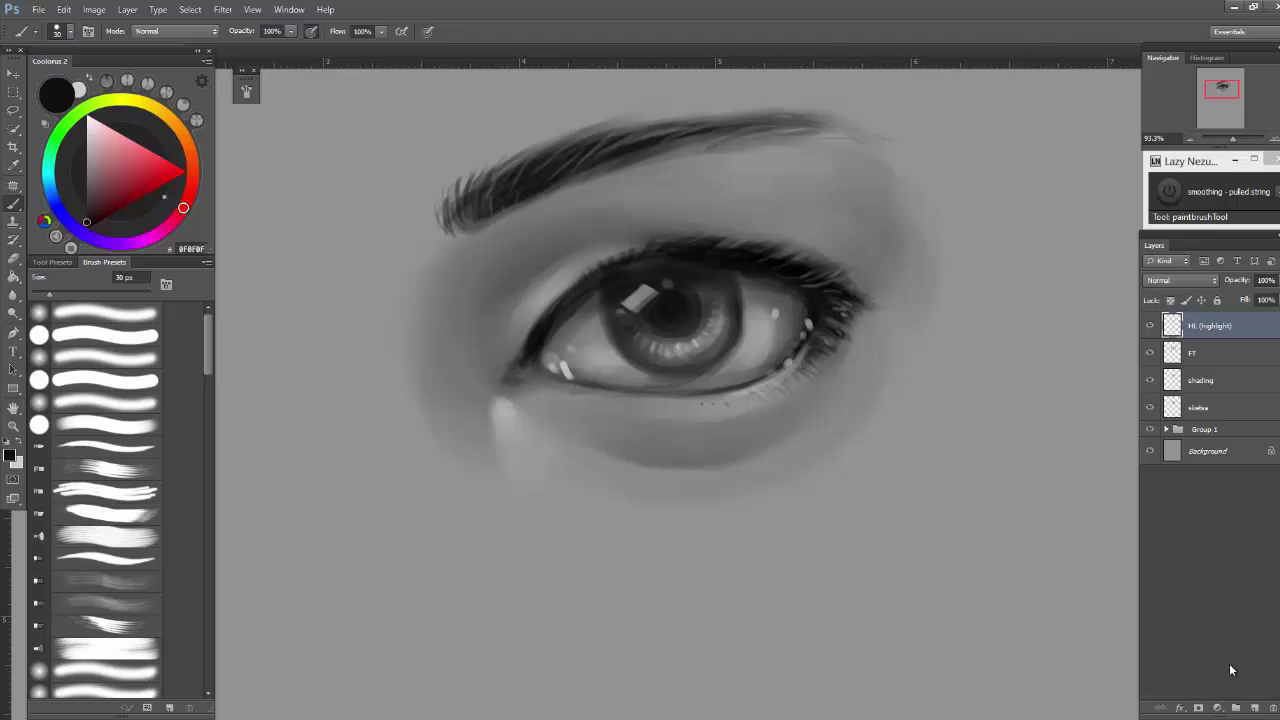
{"action": "left_click", "coordinate": [1257, 707]}
{"action": "scroll", "coordinate": [760, 488], "scroll_direction": "down", "scroll_amount": 1}
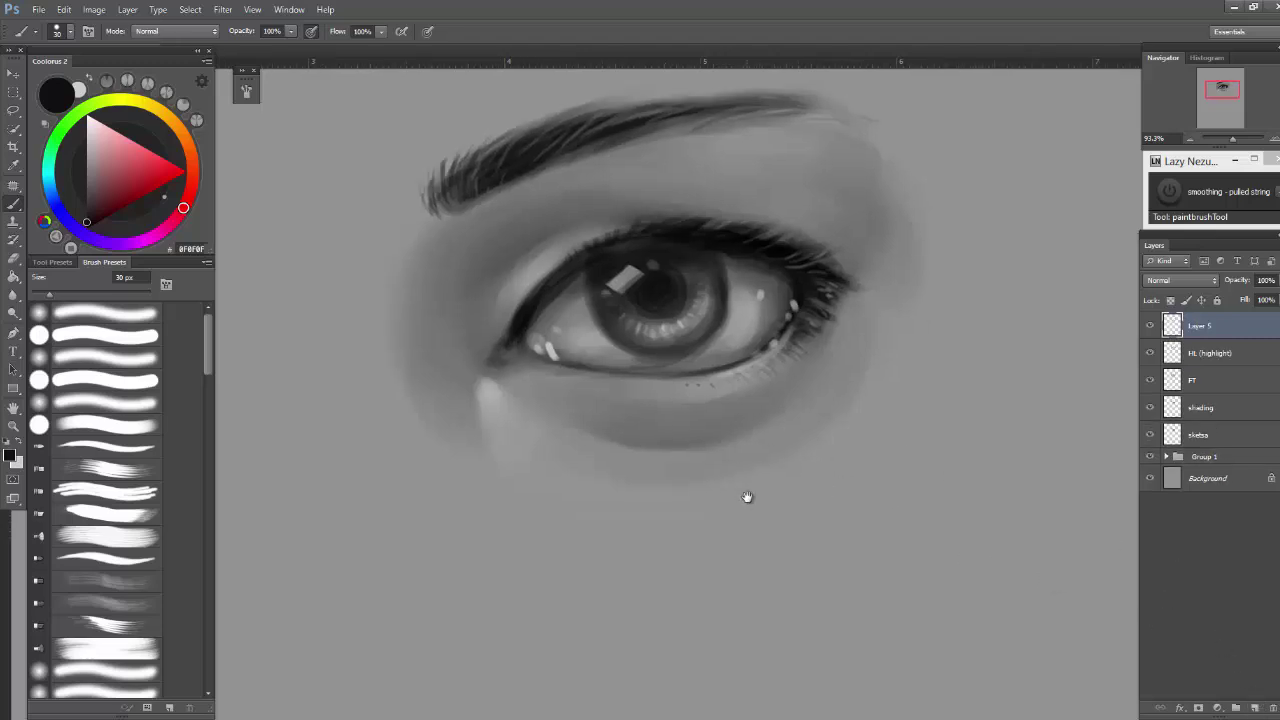
{"action": "mouse_move", "coordinate": [500, 498]}
{"action": "left_mouse_down"}
{"action": "mouse_move", "coordinate": [466, 578]}
{"action": "mouse_move", "coordinate": [554, 537]}
{"action": "mouse_move", "coordinate": [710, 540]}
{"action": "mouse_move", "coordinate": [805, 515]}
{"action": "left_mouse_up"}
{"action": "mouse_move", "coordinate": [566, 640]}
{"action": "left_mouse_down"}
{"action": "mouse_move", "coordinate": [589, 620]}
{"action": "mouse_move", "coordinate": [664, 626]}
{"action": "mouse_move", "coordinate": [806, 603]}
{"action": "mouse_move", "coordinate": [885, 622]}
{"action": "left_mouse_up"}
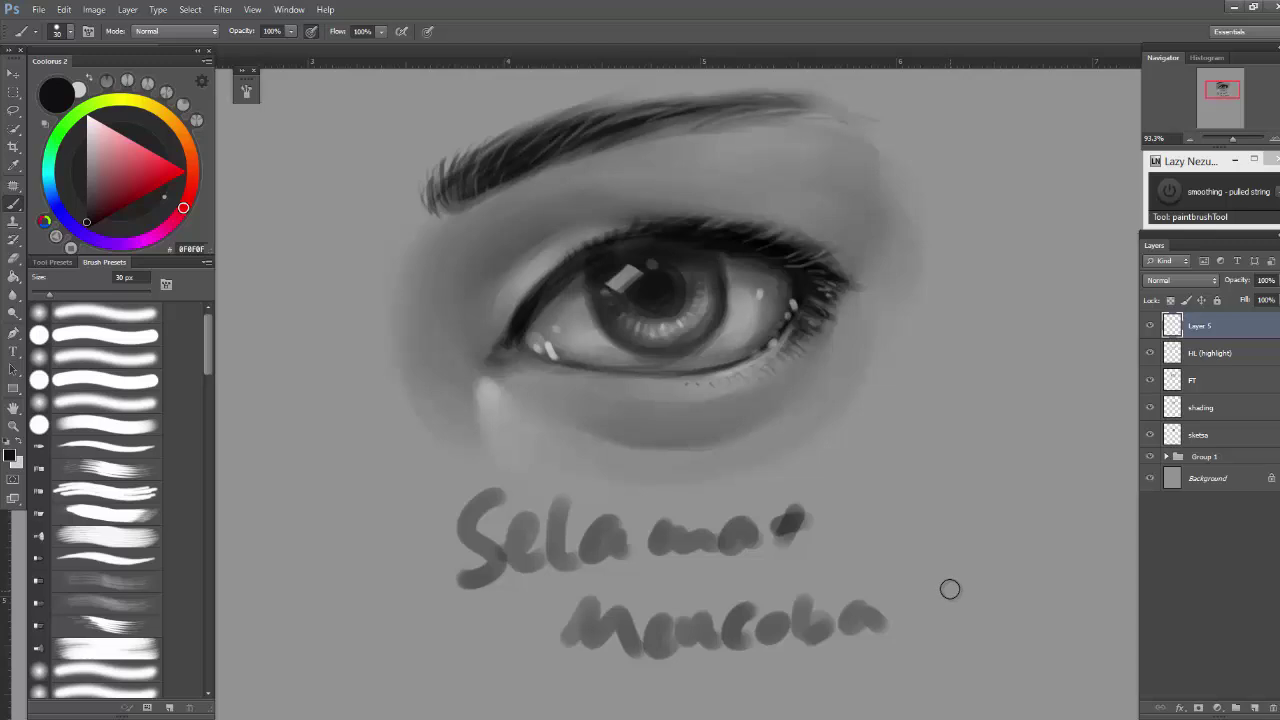
Step: Draw a smiley with two short eye strokes and a curved mouth beside the word "Mencoba"
{"action": "mouse_move", "coordinate": [947, 587]}
{"action": "left_mouse_down"}
{"action": "mouse_move", "coordinate": [1006, 579]}
{"action": "mouse_move", "coordinate": [935, 585]}
{"action": "left_mouse_up"}
{"action": "left_click_drag", "start_coordinate": [995, 571], "coordinate": [1030, 578]}
{"action": "mouse_move", "coordinate": [934, 626]}
{"action": "left_mouse_down"}
{"action": "mouse_move", "coordinate": [1011, 643]}
{"action": "mouse_move", "coordinate": [1032, 610]}
{"action": "left_mouse_up"}
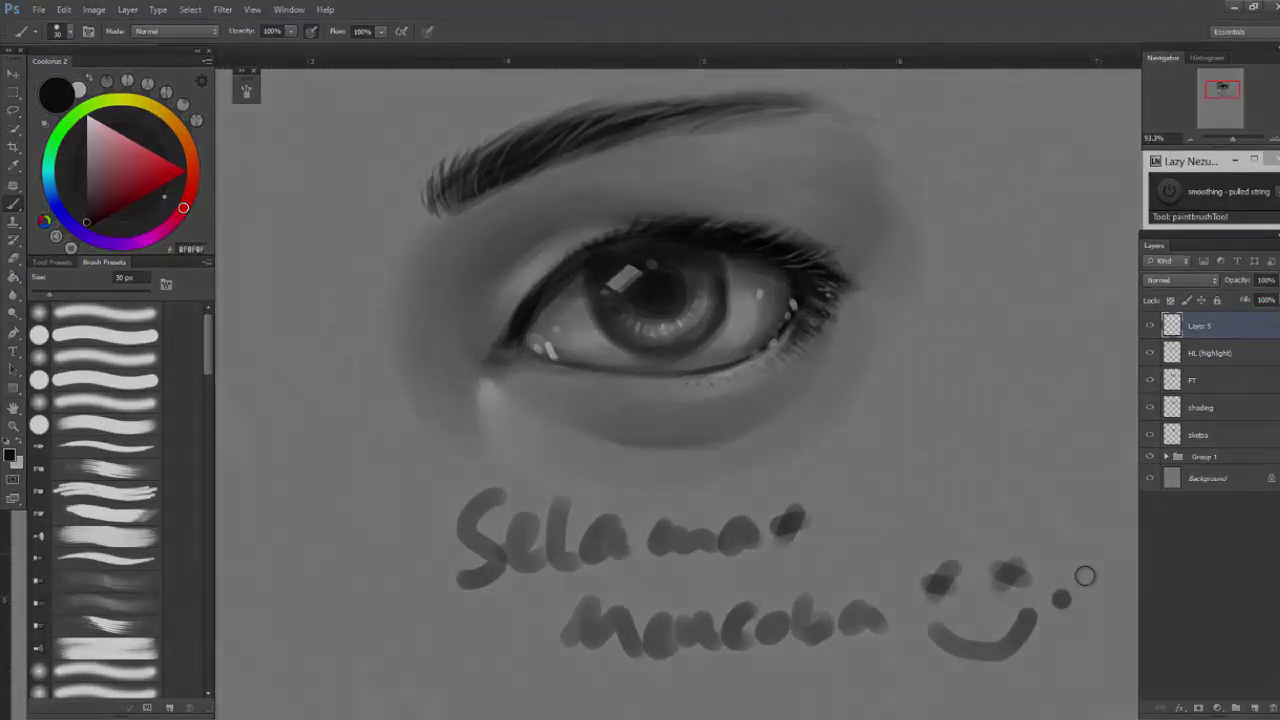